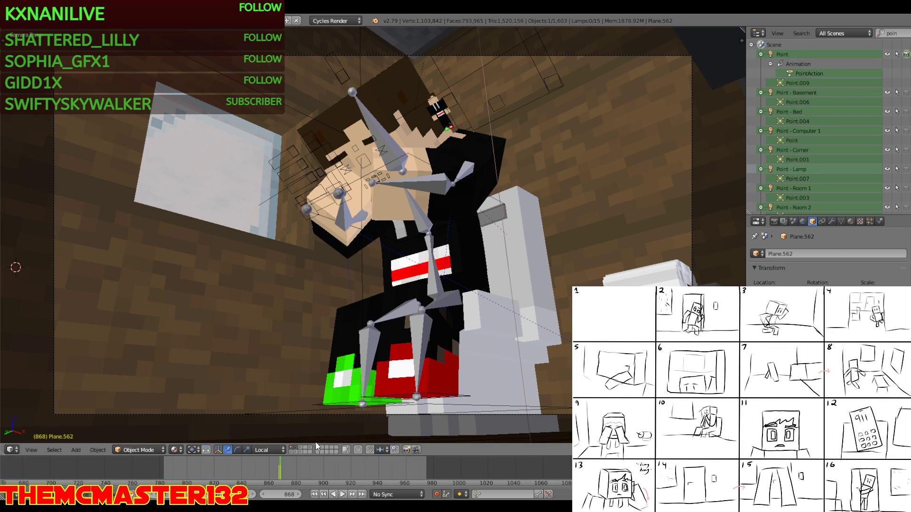
Select the camera and play back the shot from frame 783
{"action": "right_click", "coordinate": [225, 414]}
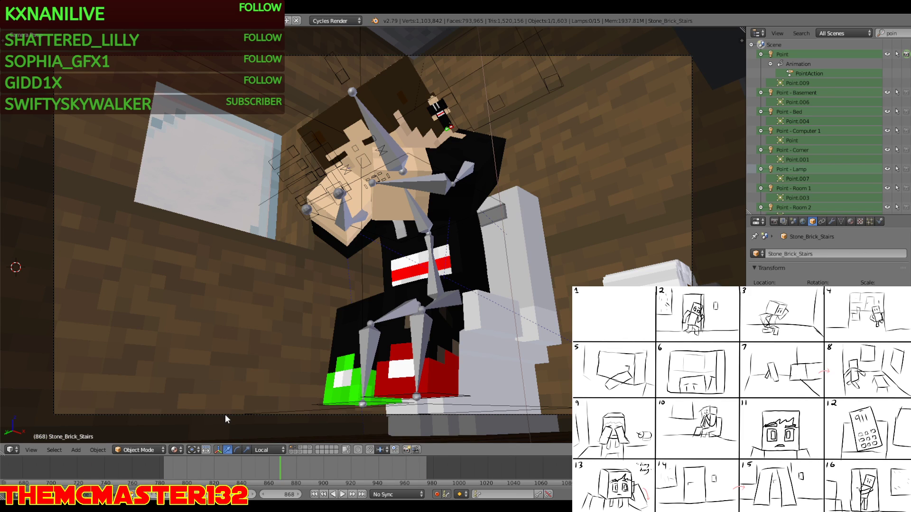
{"action": "right_click", "coordinate": [225, 414]}
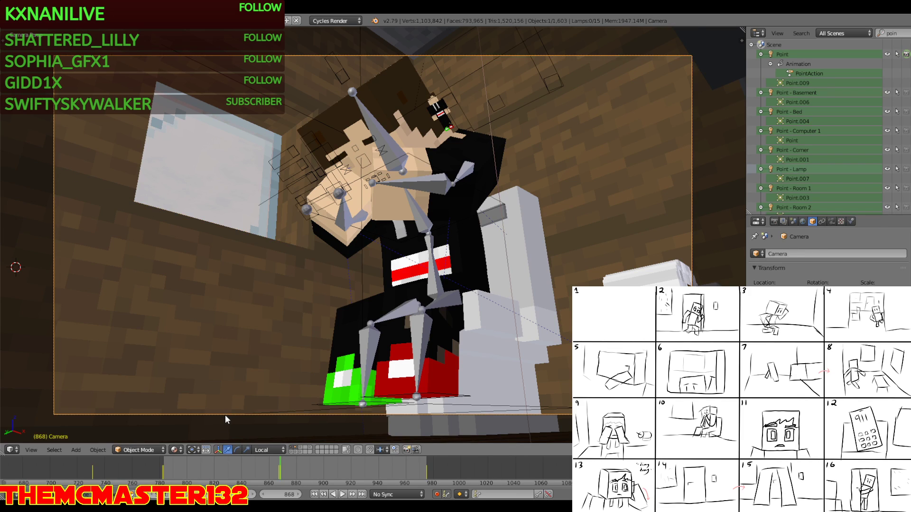
{"action": "left_click", "coordinate": [164, 469]}
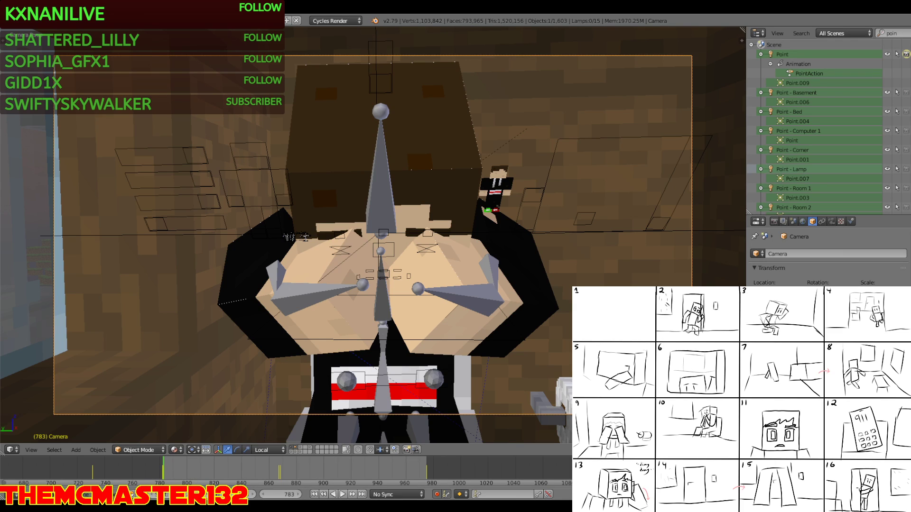
{"action": "key", "text": "alt+a"}
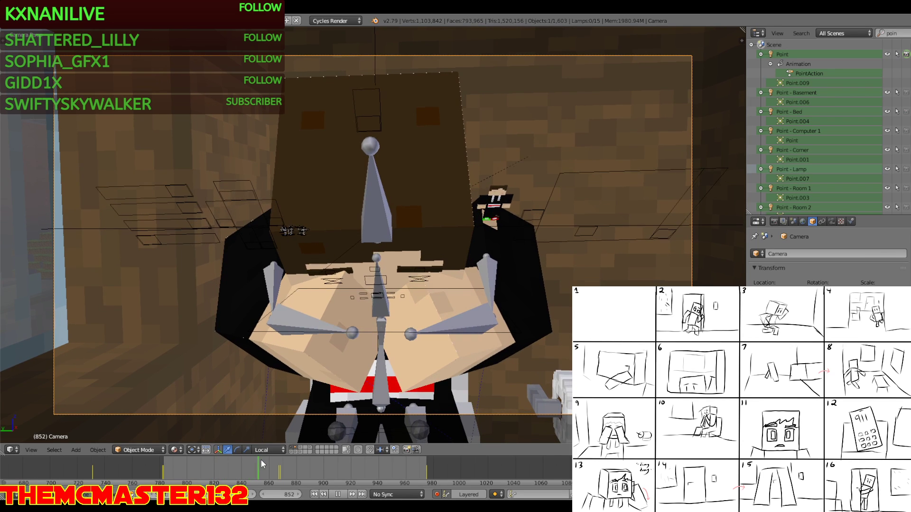
{"action": "key", "text": "alt+a"}
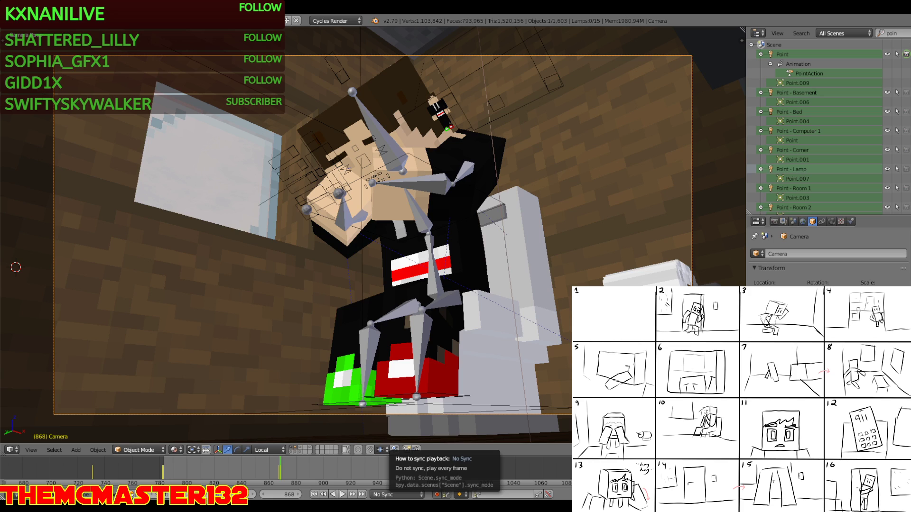
Select the pelvis bone of the seated character's rig in Pose Mode with the rotation manipulator active
{"action": "key", "text": "n"}
{"action": "key", "text": "n"}
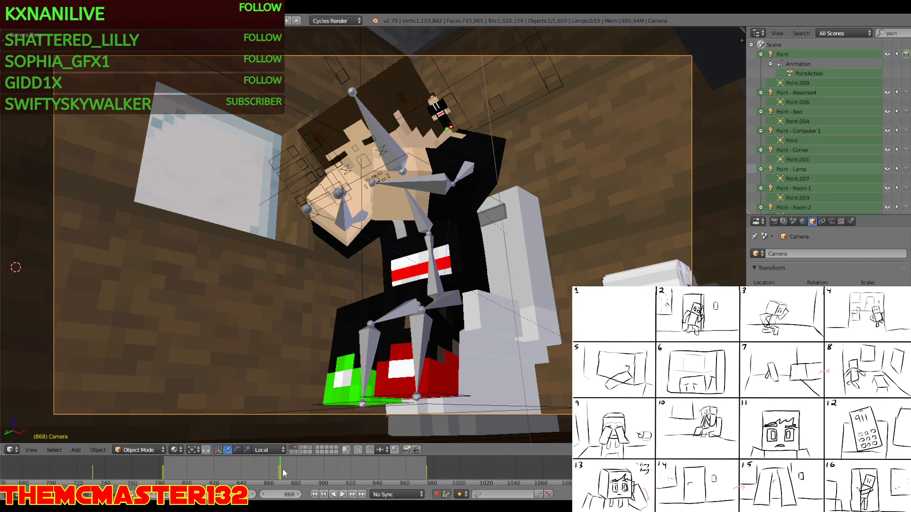
{"action": "key", "text": "shift+f"}
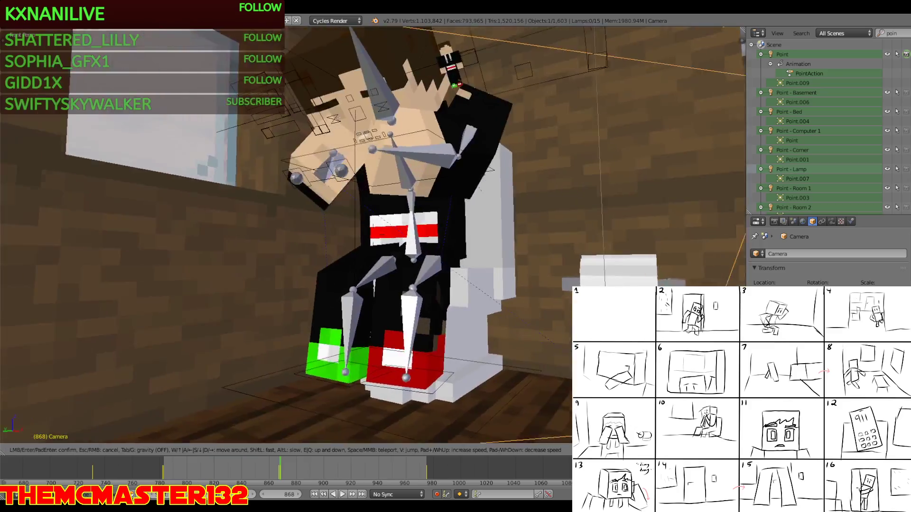
{"action": "key", "text": "q"}
{"action": "key", "text": "w"}
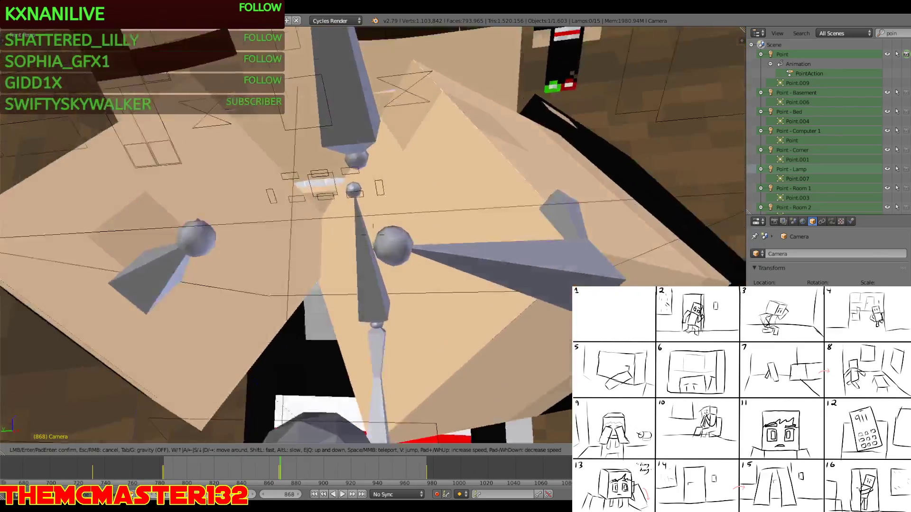
{"action": "key", "text": "s"}
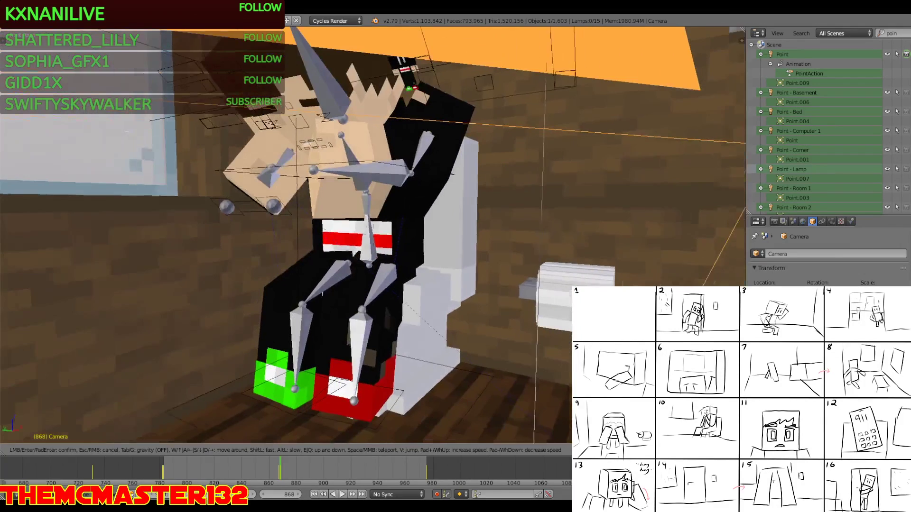
{"action": "left_click", "coordinate": [372, 243]}
{"action": "right_click", "coordinate": [373, 243]}
{"action": "key", "text": "ctrl+Tab"}
{"action": "left_click", "coordinate": [209, 450]}
Play back the character's motion from frame 783, checking it from the front and from the side
{"action": "left_click", "coordinate": [165, 468]}
{"action": "key", "text": "alt+a"}
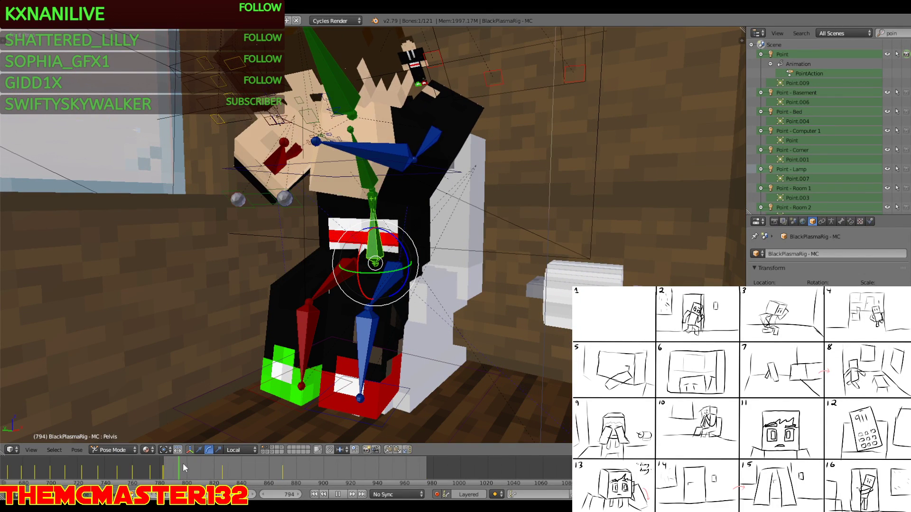
{"action": "key", "text": "alt+a"}
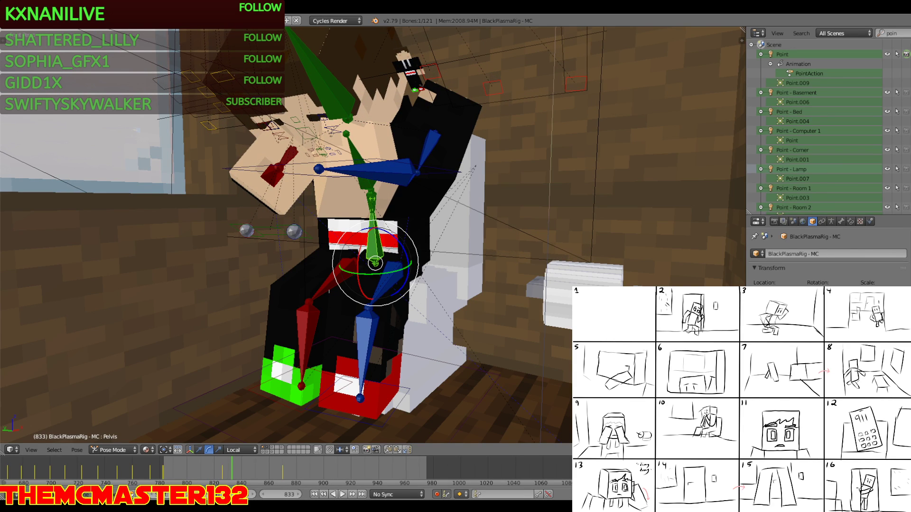
{"action": "middle_click_drag", "start_coordinate": [332, 266], "coordinate": [304, 247]}
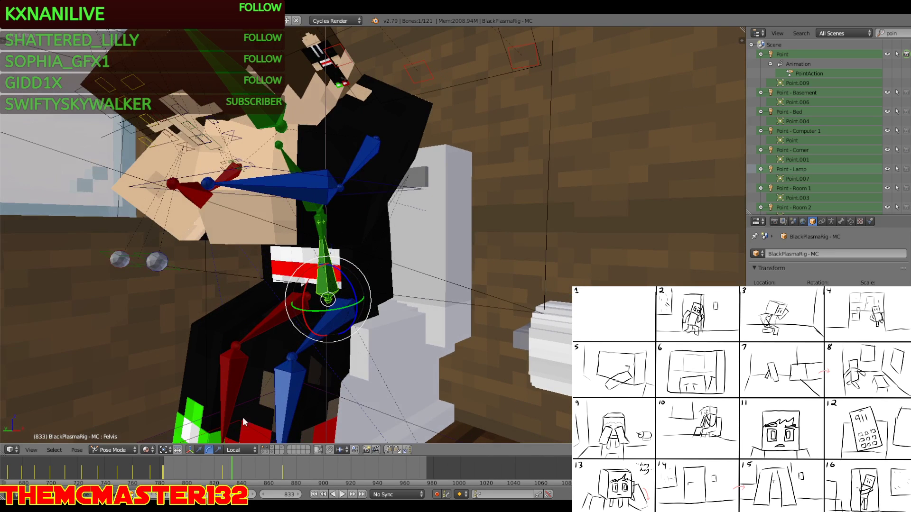
{"action": "left_click", "coordinate": [224, 474]}
{"action": "key", "text": "alt+a"}
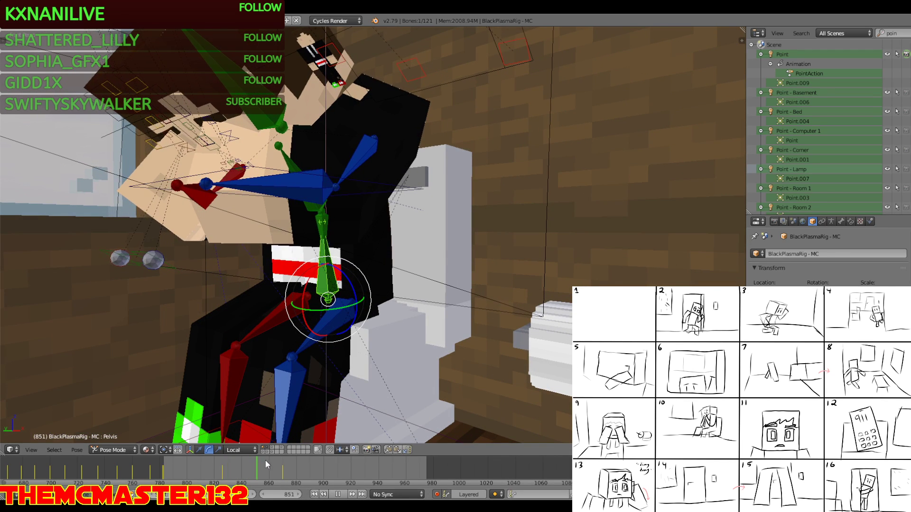
{"action": "left_click", "coordinate": [165, 460]}
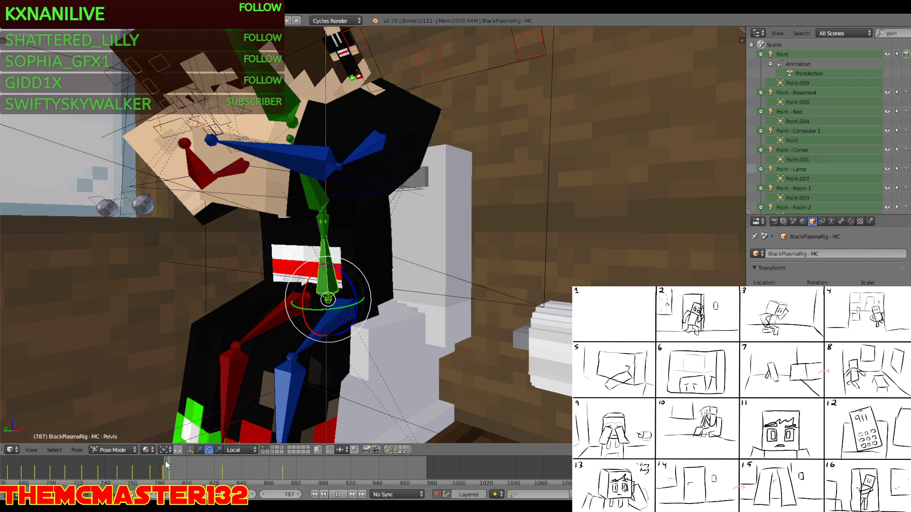
{"action": "key", "text": "alt+a"}
{"action": "key", "text": "alt+a"}
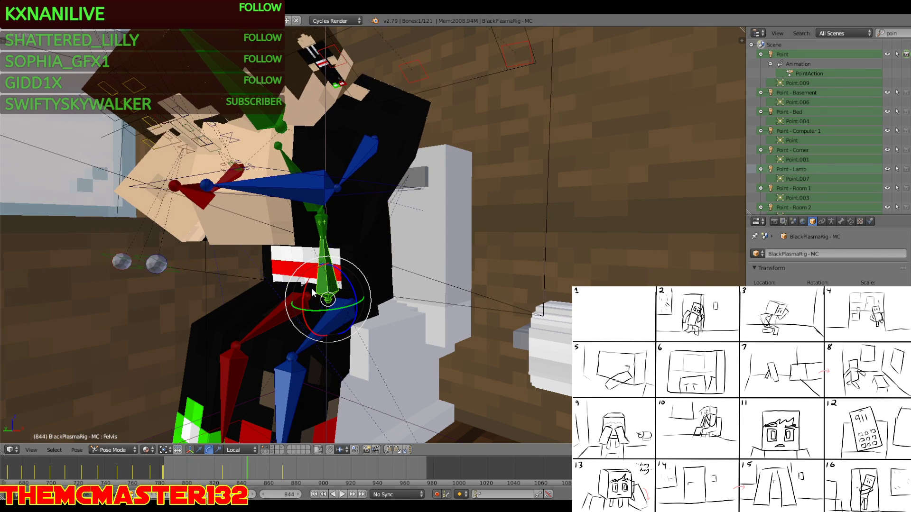
Copy the pelvis pose from the keyframe between frames 783 and 870 and paste it at about frame 920
{"action": "left_click", "coordinate": [222, 463]}
{"action": "left_click", "coordinate": [388, 450]}
{"action": "key", "text": "Right"}
{"action": "key", "text": "Right"}
{"action": "key", "text": "Right"}
{"action": "key", "text": "Right"}
{"action": "key", "text": "Right"}
{"action": "key", "text": "Right"}
{"action": "key", "text": "Right"}
{"action": "key", "text": "Right"}
{"action": "key", "text": "Right"}
{"action": "key", "text": "Right"}
{"action": "key", "text": "Right"}
{"action": "key", "text": "Right"}
{"action": "key", "text": "Right"}
{"action": "key", "text": "Right"}
{"action": "key", "text": "Right"}
{"action": "key", "text": "Right"}
{"action": "key", "text": "Right"}
{"action": "key", "text": "Right"}
{"action": "key", "text": "Right"}
{"action": "key", "text": "Right"}
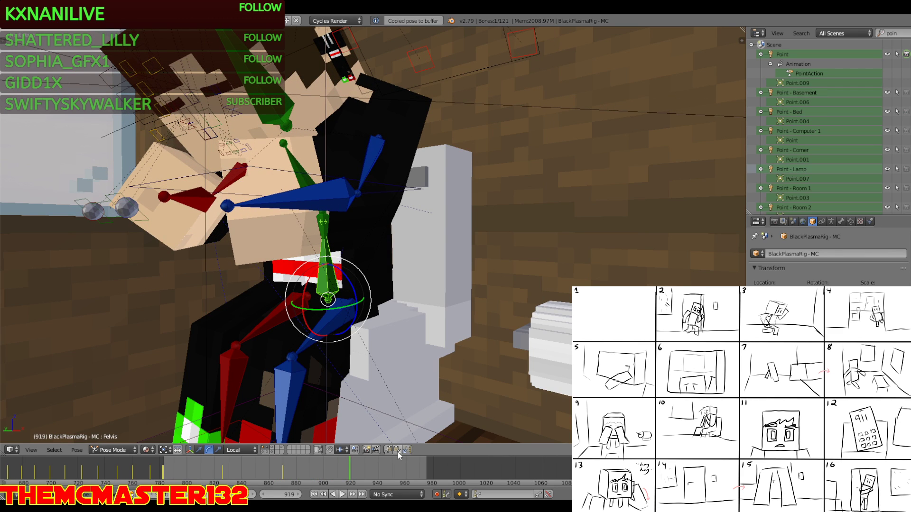
{"action": "left_click", "coordinate": [351, 467]}
Copy the pelvis pose at frame 870 and paste it at about frame 977, near the end of the shot
{"action": "left_click", "coordinate": [284, 468]}
{"action": "left_click", "coordinate": [388, 449]}
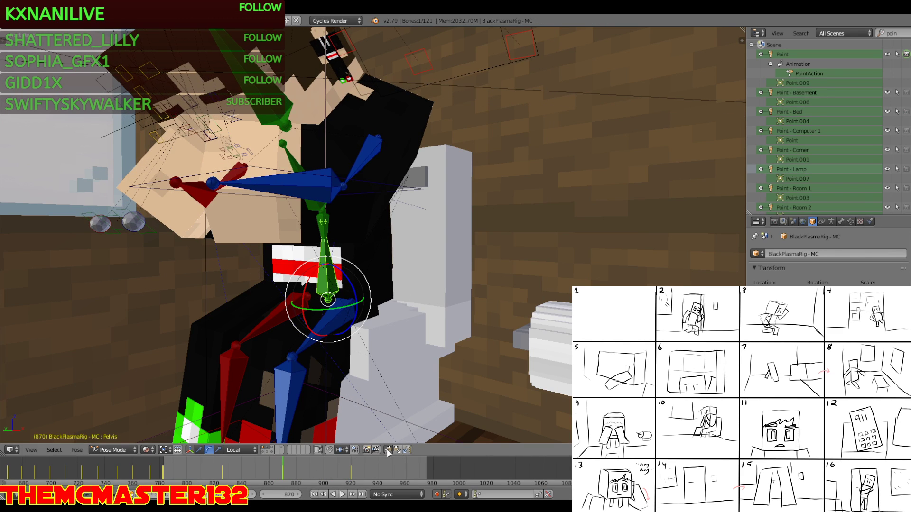
{"action": "left_click", "coordinate": [388, 451]}
{"action": "key", "text": "alt+a"}
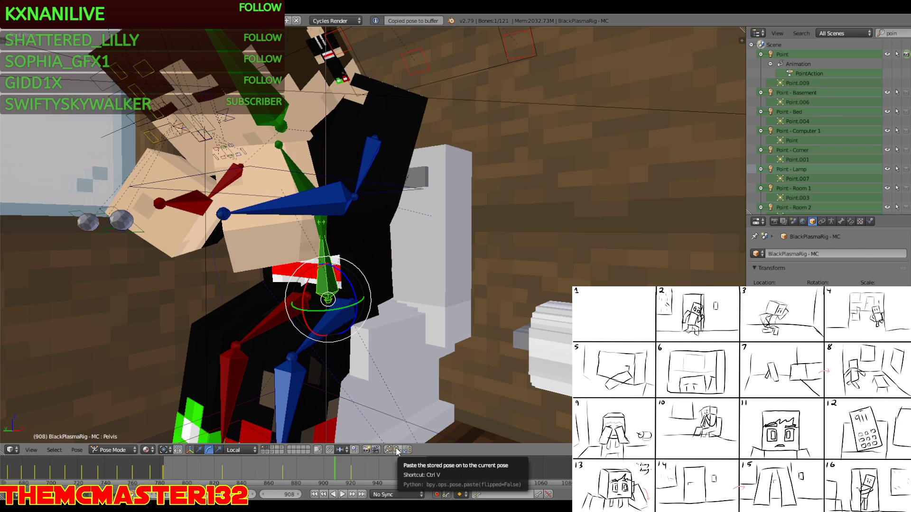
{"action": "left_click", "coordinate": [428, 468]}
{"action": "left_click", "coordinate": [398, 450]}
Play back the pelvis motion from about frame 870 and compare the poses at frames 783 and 870 from another angle
{"action": "left_click", "coordinate": [280, 465]}
{"action": "key", "text": "alt+a"}
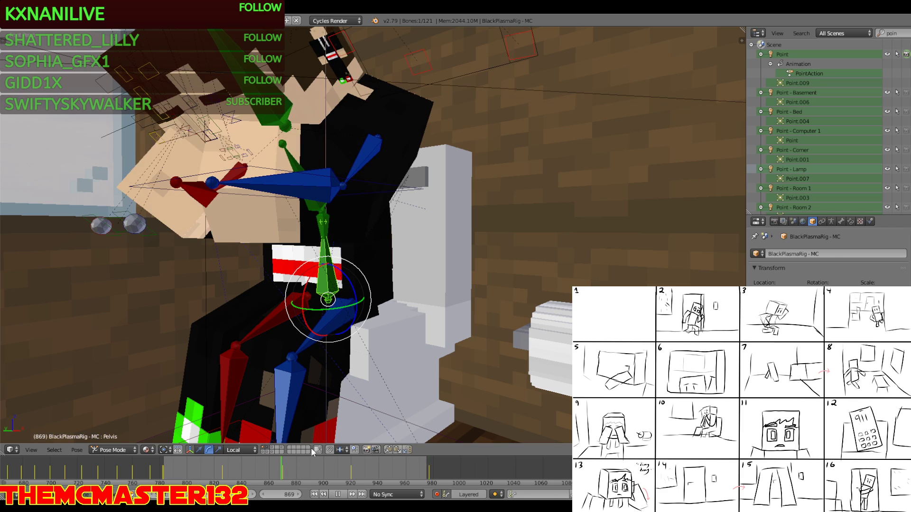
{"action": "key", "text": "alt+a"}
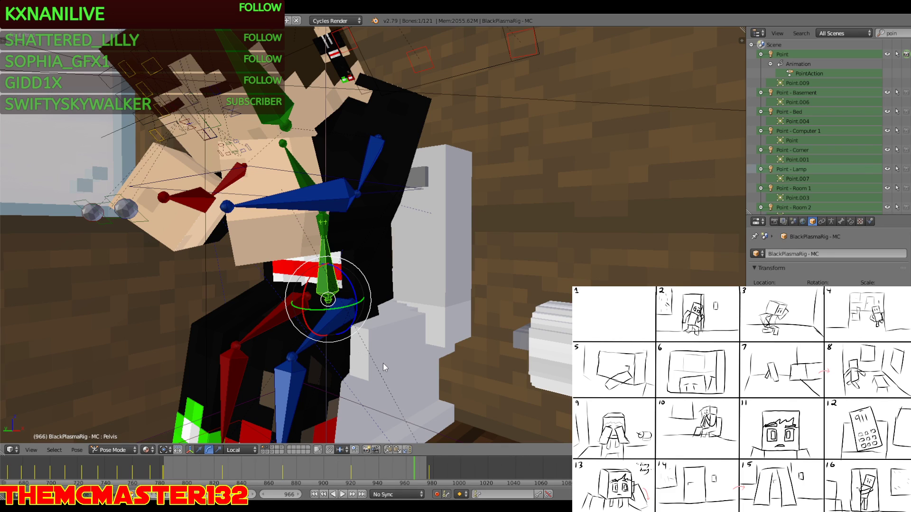
{"action": "middle_click_drag", "start_coordinate": [383, 363], "coordinate": [348, 372]}
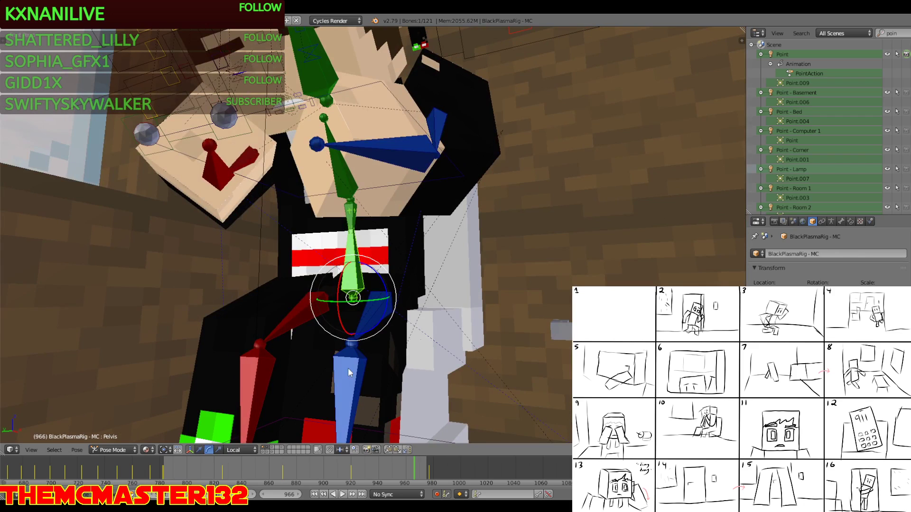
{"action": "left_click", "coordinate": [163, 470]}
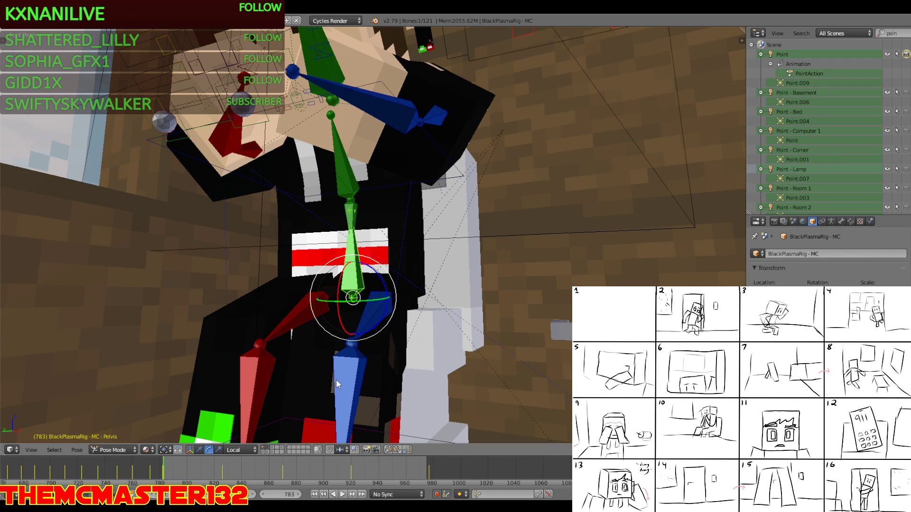
{"action": "left_click_drag", "start_coordinate": [311, 466], "coordinate": [283, 465]}
{"action": "key", "text": "alt+a"}
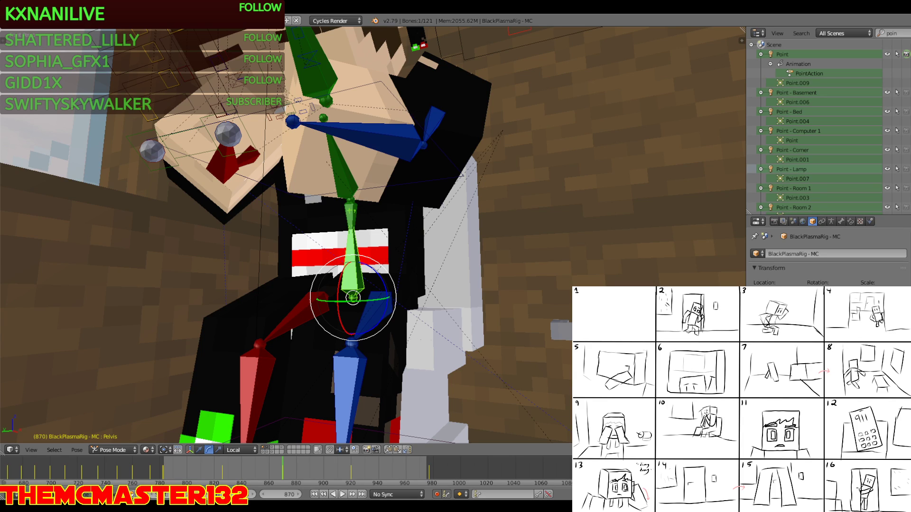
View the character from the front and play back the motion from frame 783
{"action": "key", "text": "shift+f"}
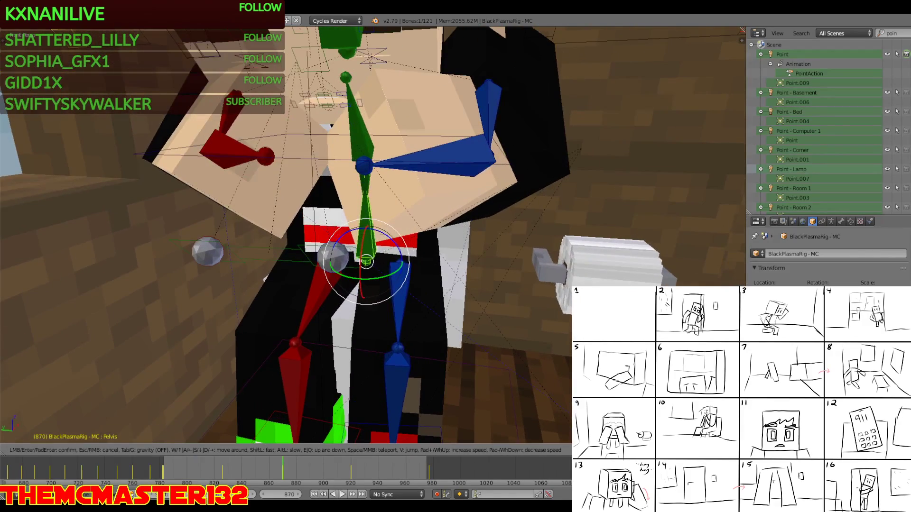
{"action": "left_click", "coordinate": [372, 236]}
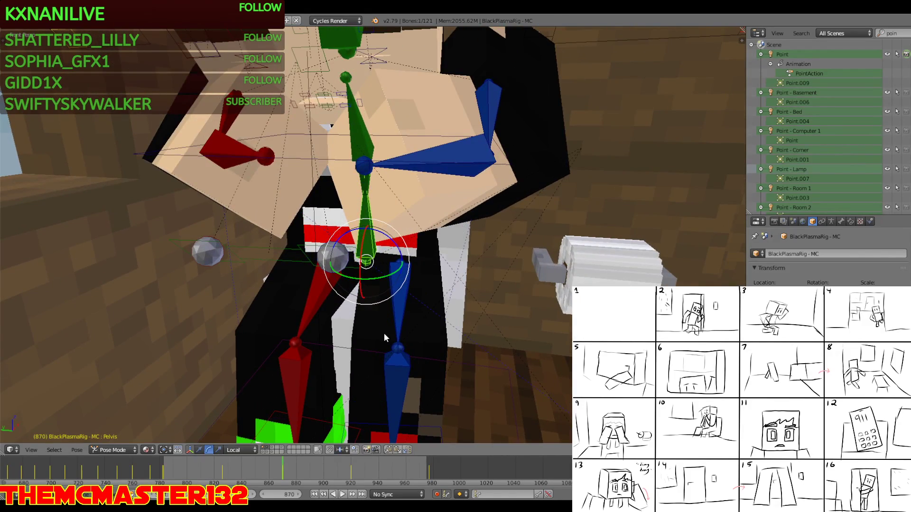
{"action": "key", "text": "shift+f"}
{"action": "key", "text": "q"}
{"action": "key", "text": "s"}
{"action": "left_click", "coordinate": [373, 235]}
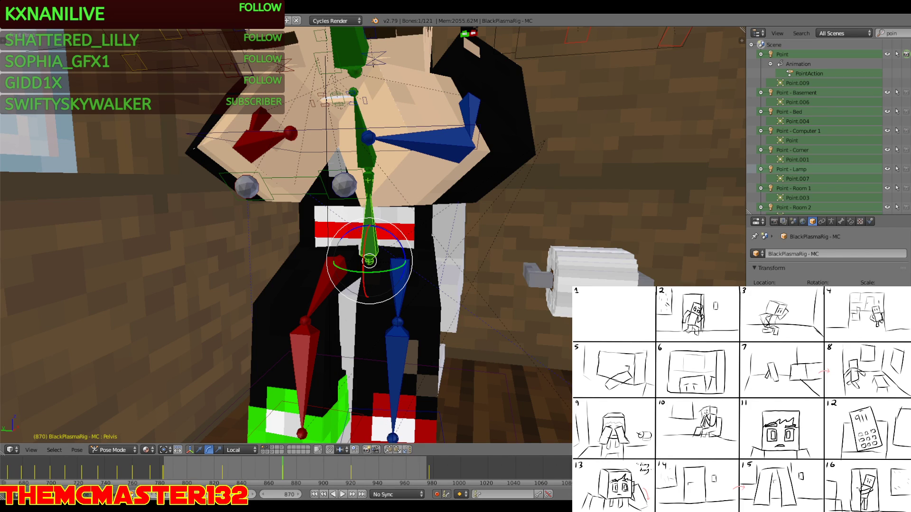
{"action": "left_click", "coordinate": [164, 470]}
{"action": "key", "text": "alt+a"}
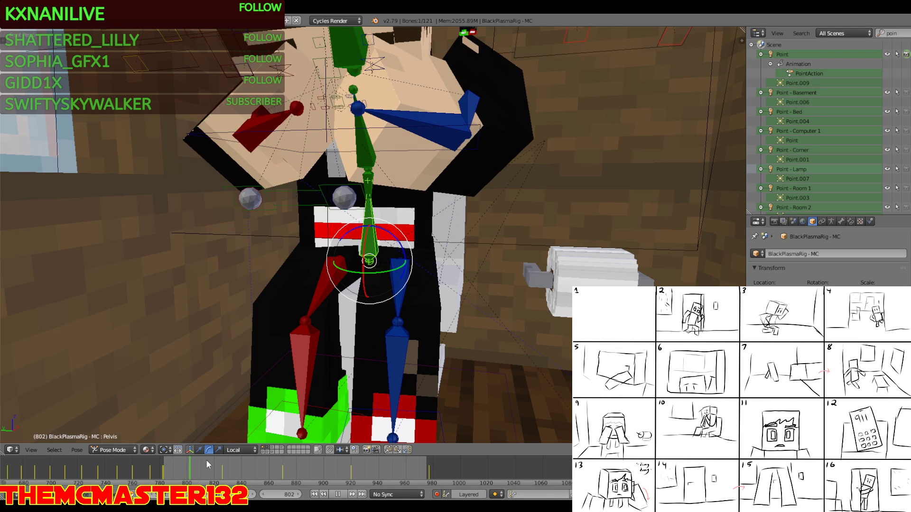
{"action": "key", "text": "alt+a"}
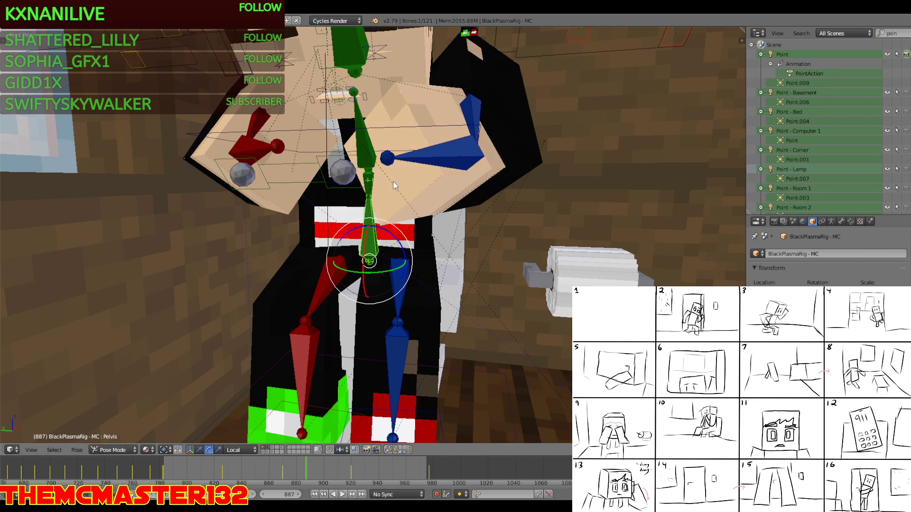
Select the torso bone and rotate it slightly at frame 910 to key a new pose
{"action": "right_click", "coordinate": [362, 139]}
{"action": "scroll", "coordinate": [362, 139], "scroll_direction": "down", "scroll_amount": 2}
{"action": "middle_click_drag", "start_coordinate": [362, 139], "coordinate": [360, 194]}
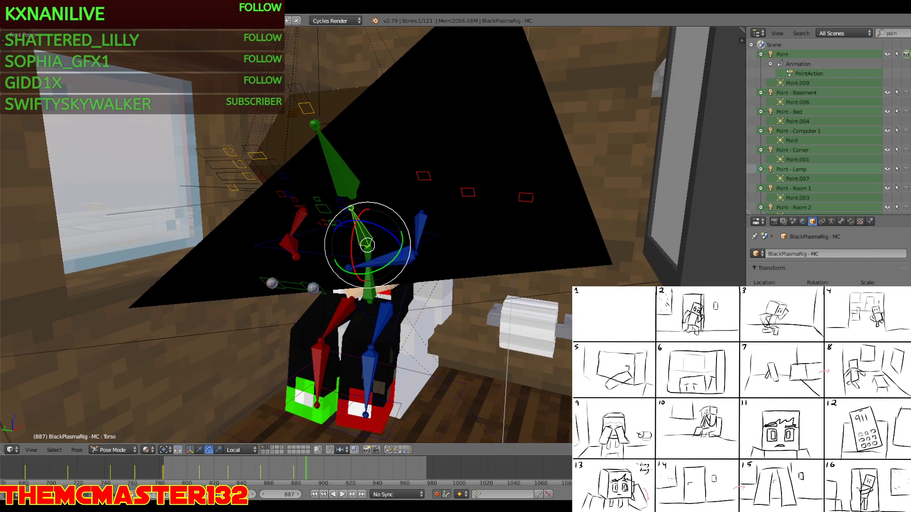
{"action": "left_click", "coordinate": [272, 477]}
{"action": "key", "text": "alt+a"}
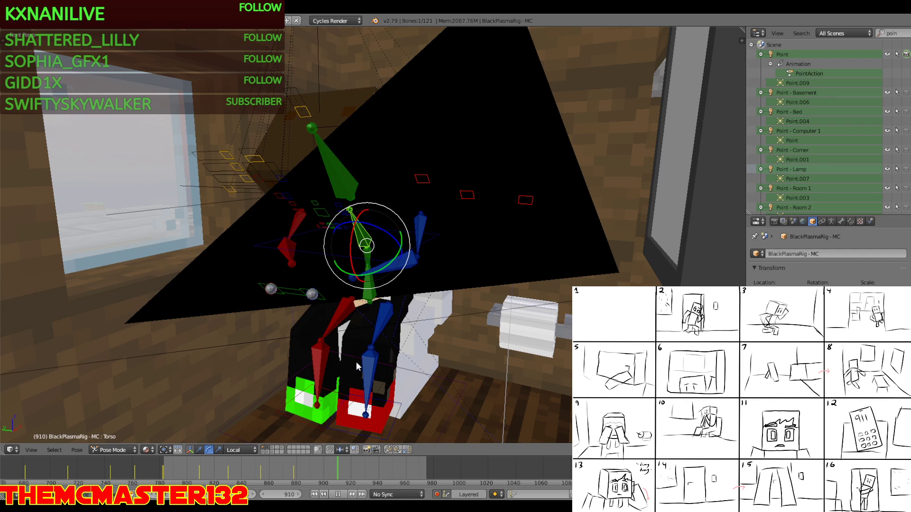
{"action": "key", "text": "alt+a"}
{"action": "scroll", "coordinate": [365, 243], "scroll_direction": "up", "scroll_amount": 4}
{"action": "left_click_drag", "start_coordinate": [364, 247], "coordinate": [353, 236]}
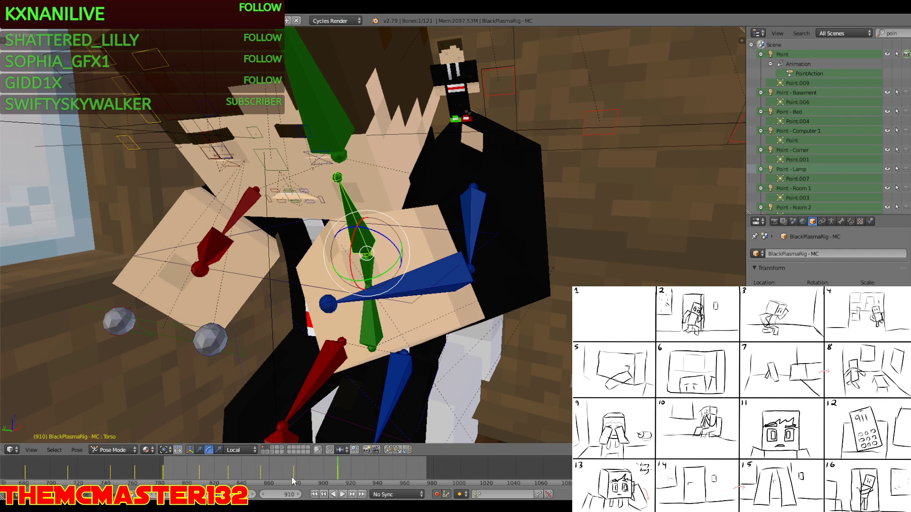
Play back the motion around frame 910 and rotate the torso bone slightly at frame 948 to key a new pose
{"action": "key", "text": "Down"}
{"action": "key", "text": "alt+a"}
{"action": "key", "text": "alt+a"}
{"action": "key", "text": "alt+a"}
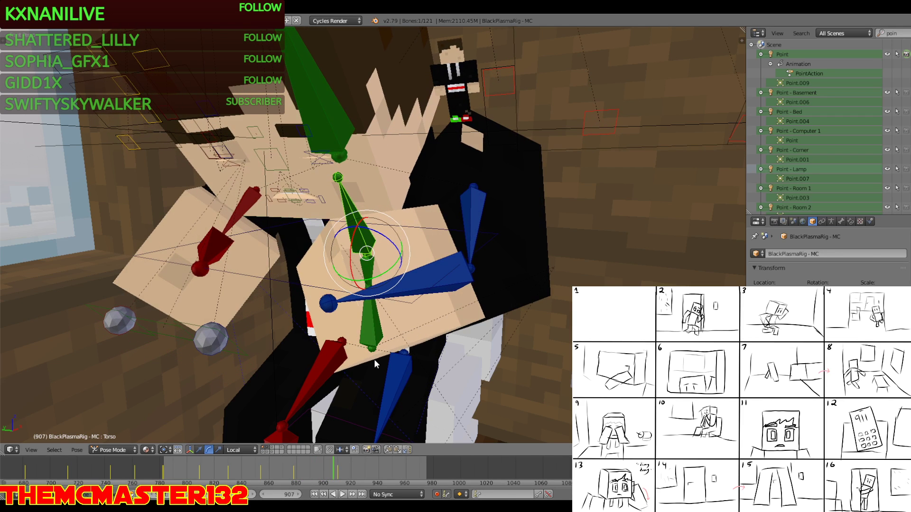
{"action": "key", "text": "alt+a"}
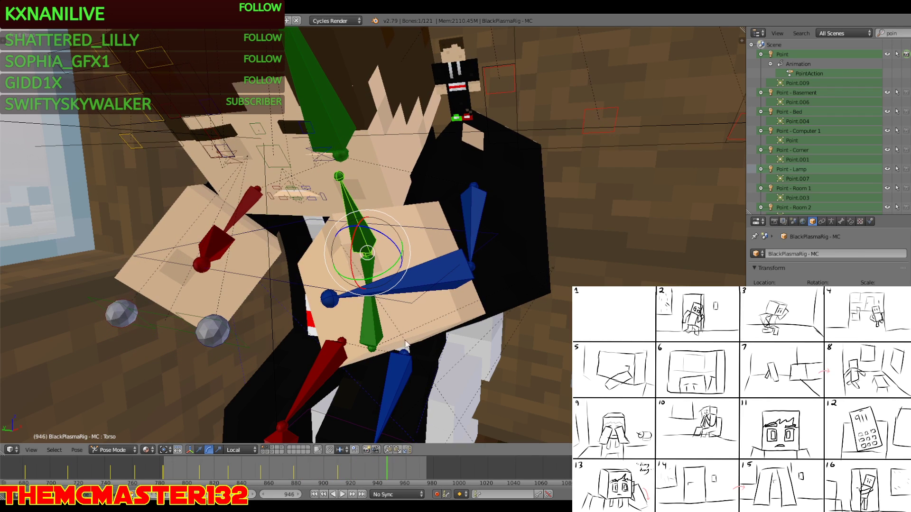
{"action": "key", "text": "r"}
{"action": "key", "text": "r"}
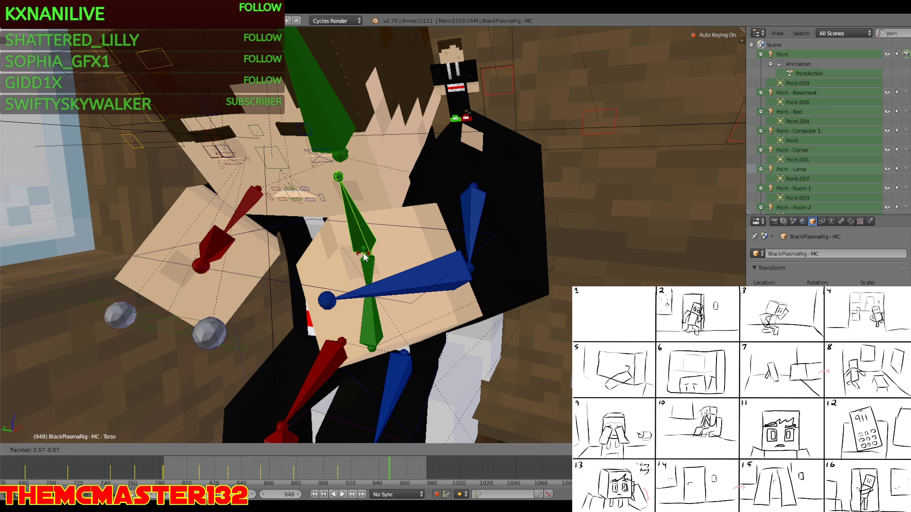
{"action": "left_click", "coordinate": [366, 256]}
{"action": "key", "text": "r"}
{"action": "key", "text": "r"}
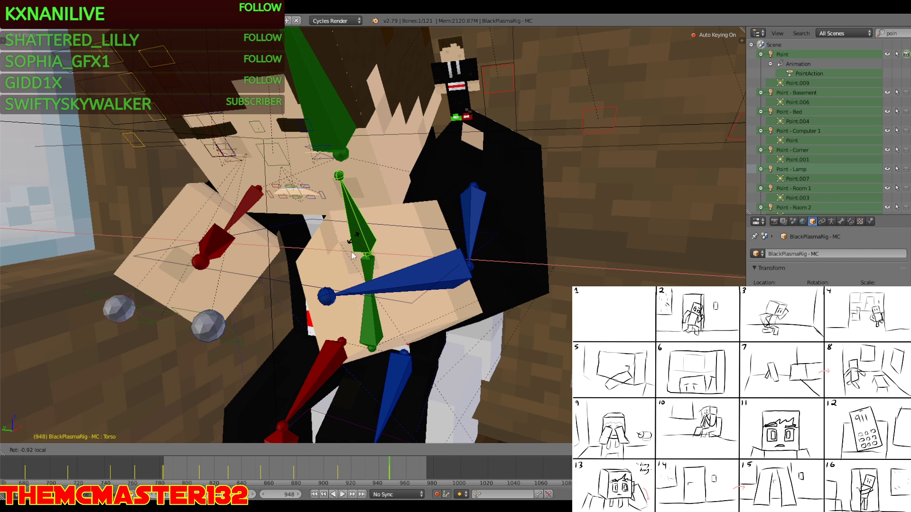
{"action": "left_click", "coordinate": [352, 237]}
Play back the torso motion from about frame 908, then rotate the torso bone at frame 977 to key its end pose
{"action": "left_click", "coordinate": [335, 460]}
{"action": "key", "text": "alt+a"}
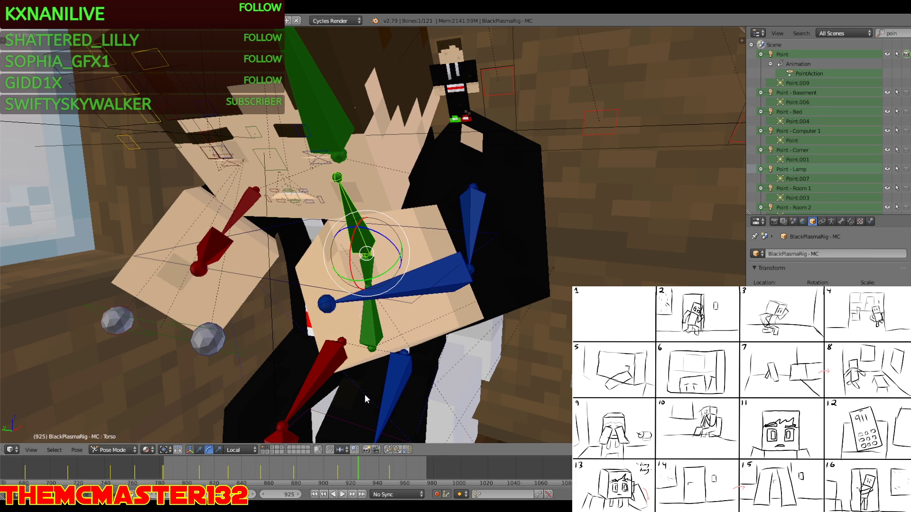
{"action": "key", "text": "alt+a"}
{"action": "left_click", "coordinate": [427, 470]}
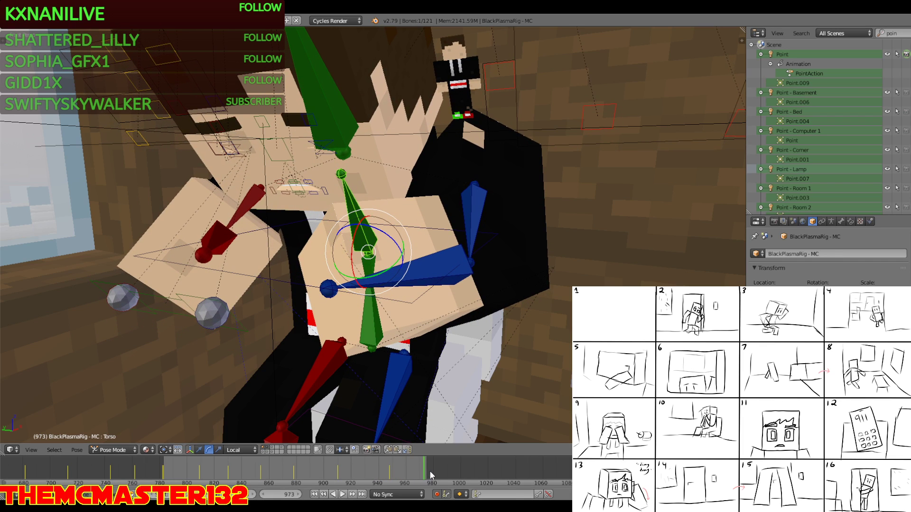
{"action": "middle_click_drag", "start_coordinate": [388, 271], "coordinate": [312, 248]}
{"action": "left_click_drag", "start_coordinate": [294, 251], "coordinate": [295, 247]}
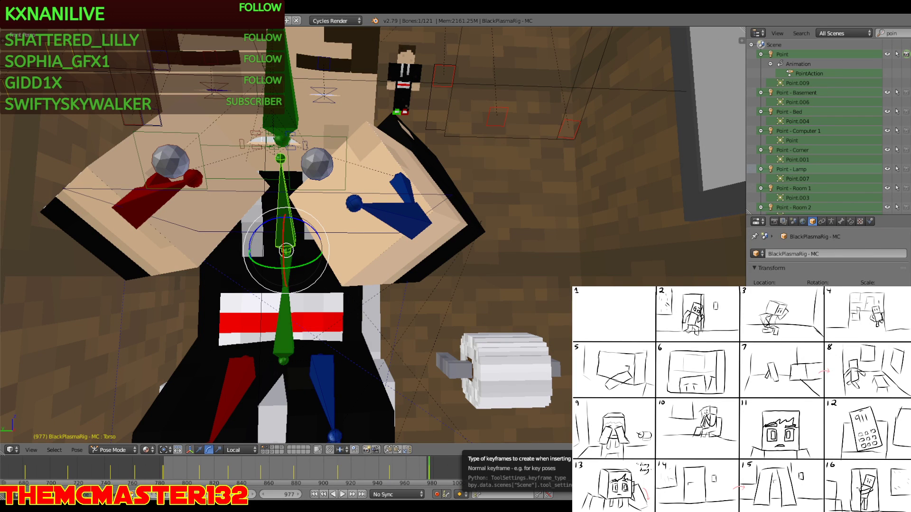
{"action": "middle_click_drag", "start_coordinate": [375, 258], "coordinate": [367, 237]}
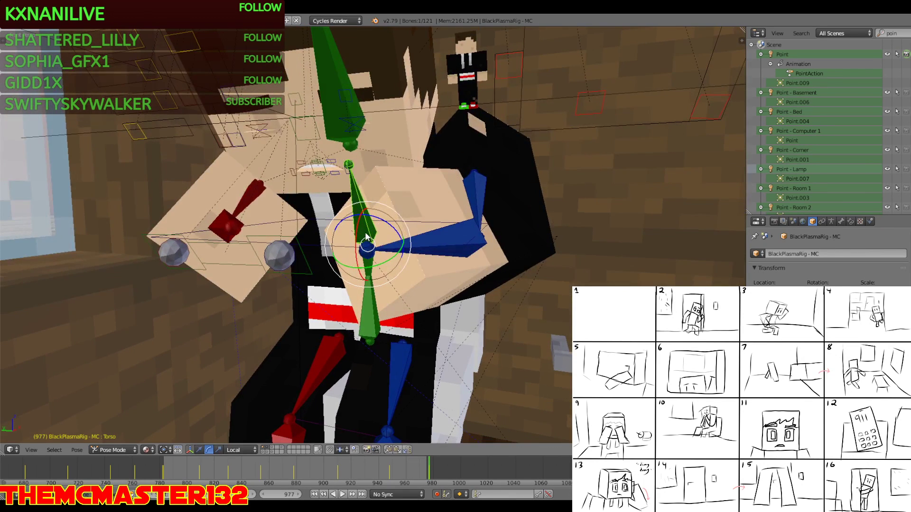
{"action": "left_click_drag", "start_coordinate": [366, 244], "coordinate": [364, 241]}
{"action": "right_click", "coordinate": [365, 241]}
Select the head bone and play back its motion from about frame 783 to frame 931
{"action": "middle_click_drag", "start_coordinate": [368, 287], "coordinate": [412, 361]}
{"action": "middle_click_drag", "start_coordinate": [412, 427], "coordinate": [368, 439], "text": "shift"}
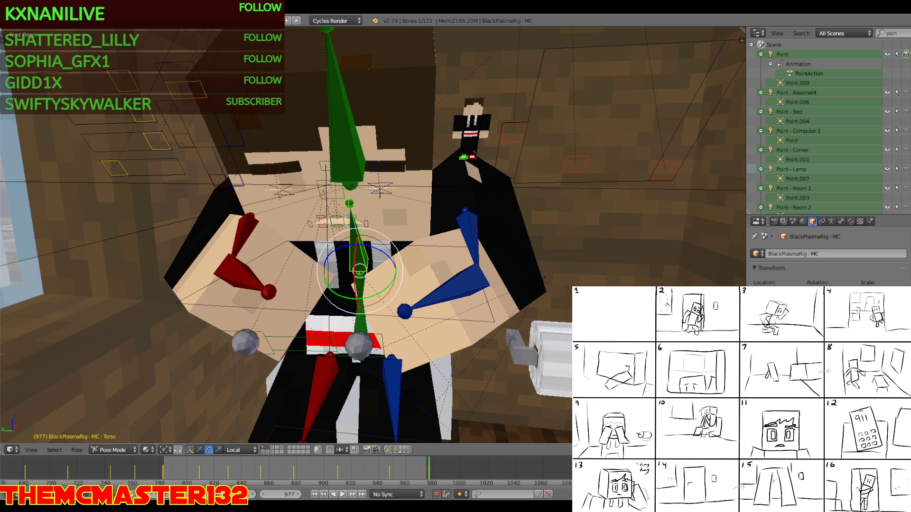
{"action": "middle_click_drag", "start_coordinate": [389, 332], "coordinate": [403, 277]}
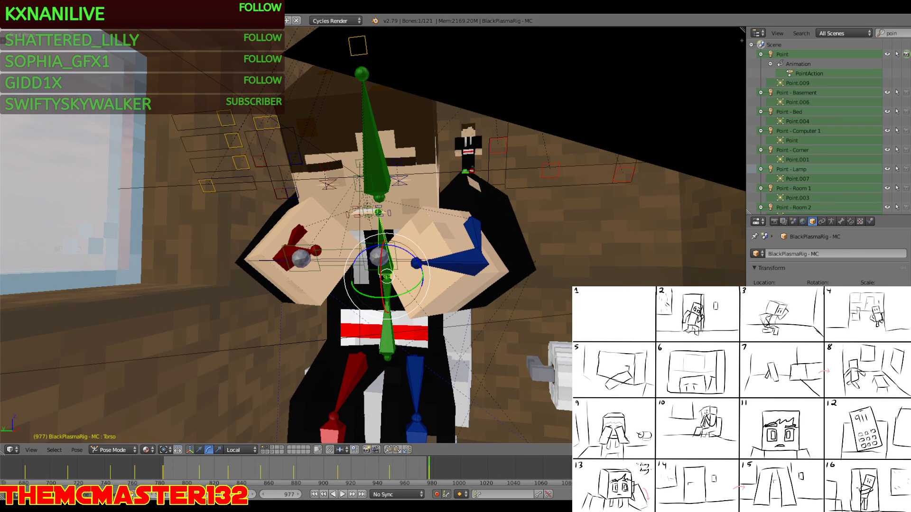
{"action": "scroll", "coordinate": [373, 235], "scroll_direction": "up", "scroll_amount": 2}
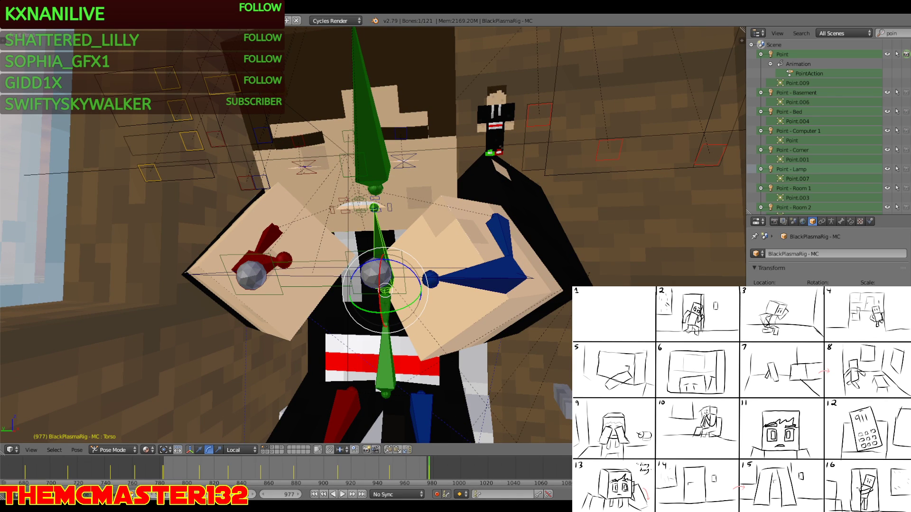
{"action": "middle_click_drag", "start_coordinate": [339, 317], "coordinate": [332, 343]}
{"action": "right_click", "coordinate": [364, 200]}
{"action": "left_click", "coordinate": [164, 467]}
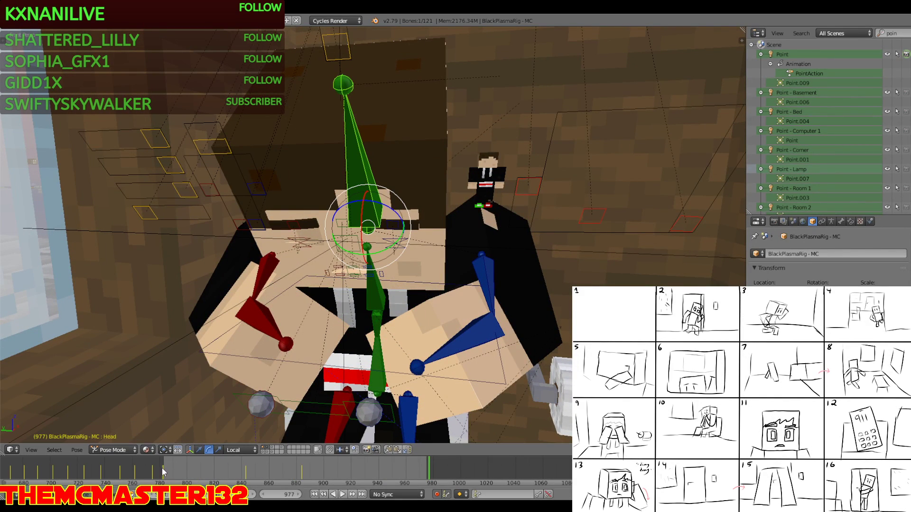
{"action": "key", "text": "alt+a"}
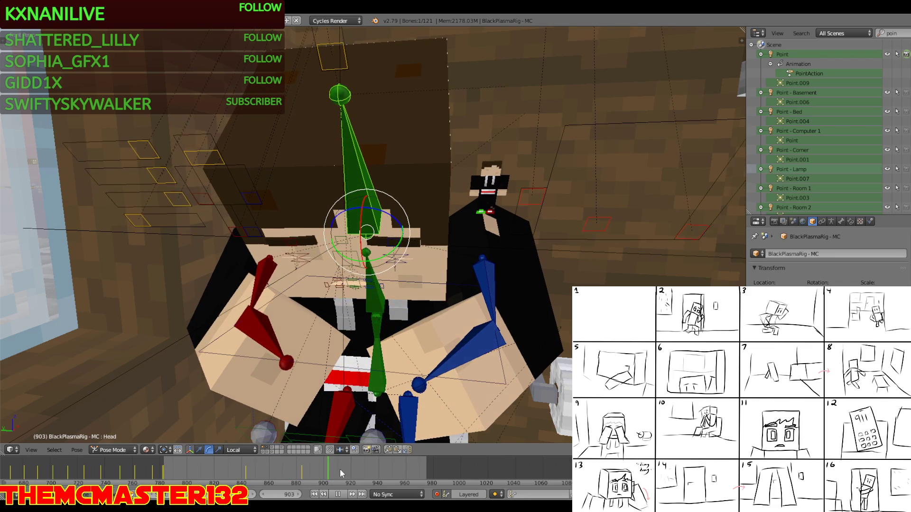
{"action": "key", "text": "alt+a"}
Rotate the head bone at frame 931 to key a new head pose
{"action": "middle_click_drag", "start_coordinate": [373, 360], "coordinate": [374, 260]}
{"action": "left_click_drag", "start_coordinate": [364, 317], "coordinate": [366, 301]}
{"action": "key", "text": "shift+f"}
{"action": "key", "text": "d"}
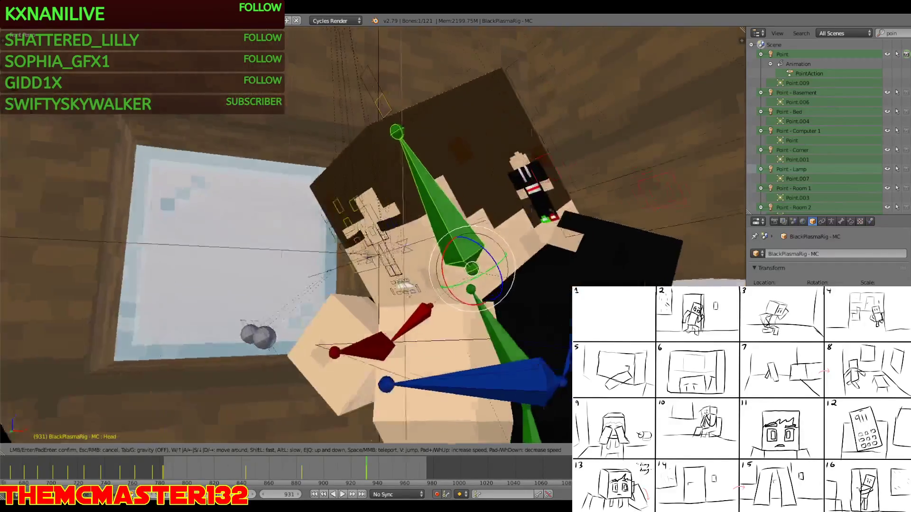
{"action": "left_click", "coordinate": [375, 240]}
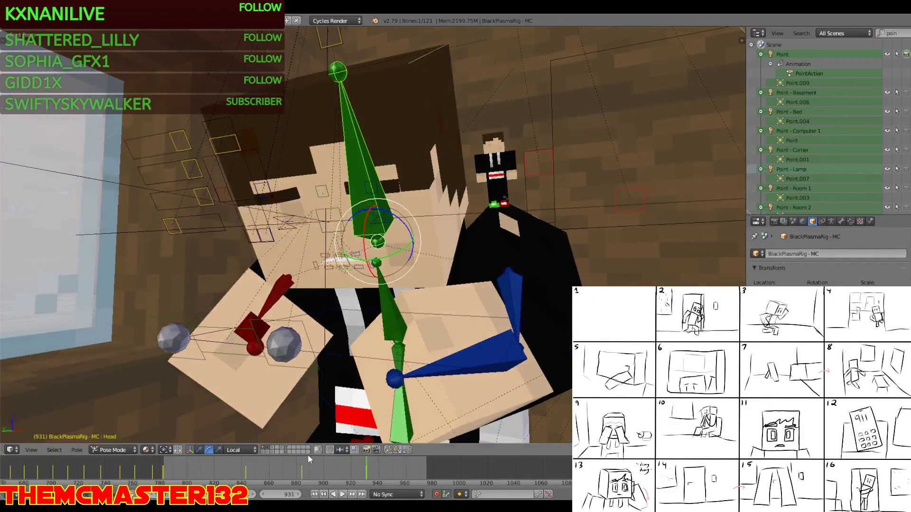
Play back the head motion from frame 896, then rotate the head bone freely at frame 978 to key its end pose
{"action": "left_click", "coordinate": [318, 459]}
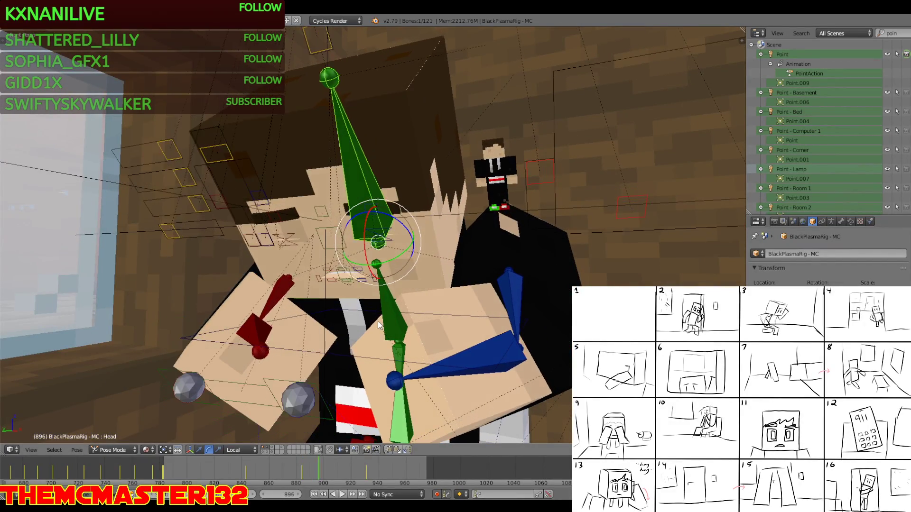
{"action": "key", "text": "alt+a"}
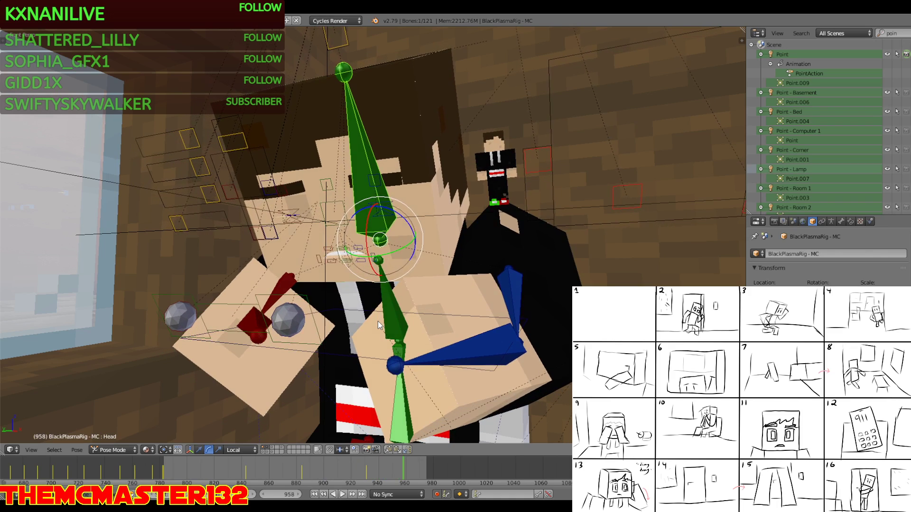
{"action": "key", "text": "shift+f"}
{"action": "left_click", "coordinate": [372, 239]}
{"action": "key", "text": "r"}
{"action": "key", "text": "r"}
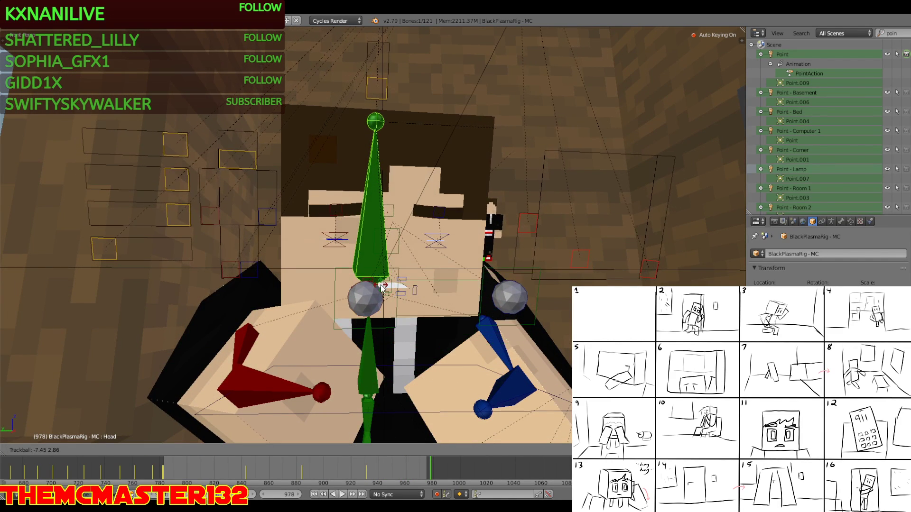
{"action": "left_click", "coordinate": [382, 287]}
Play back the head motion from about frame 934, including through the scene camera and again from frame 862
{"action": "left_click", "coordinate": [370, 471]}
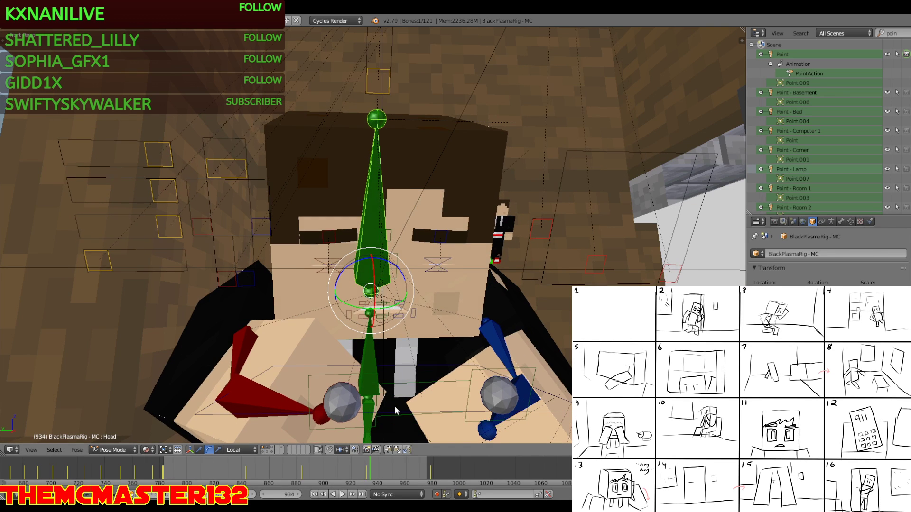
{"action": "key", "text": "alt+a"}
{"action": "key", "text": "alt+a"}
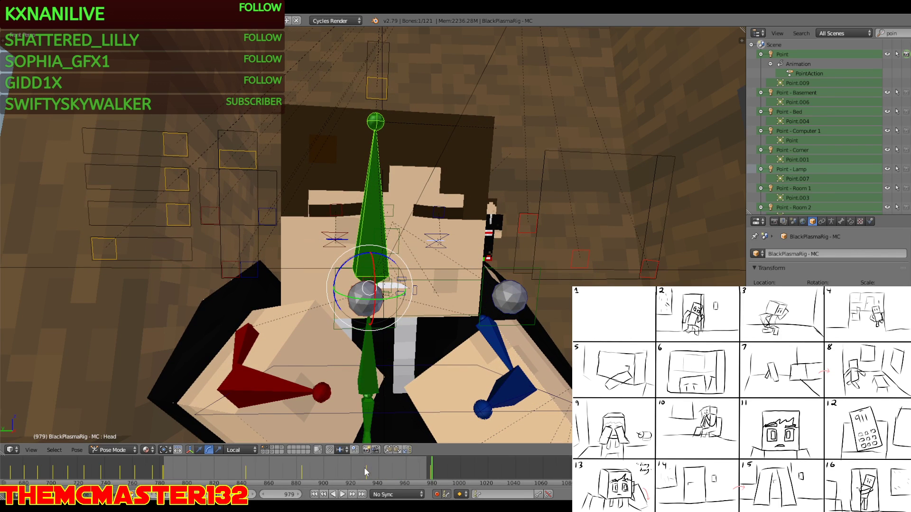
{"action": "left_click", "coordinate": [367, 468]}
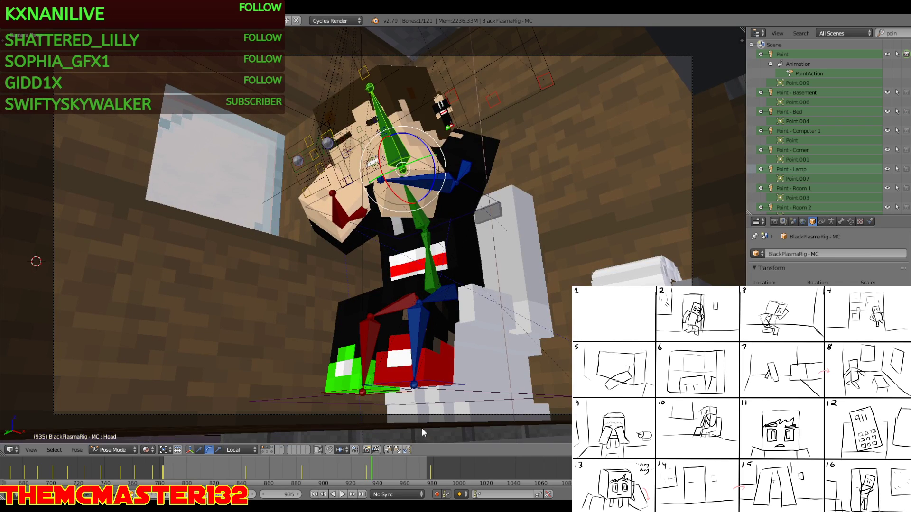
{"action": "key", "text": "alt+a"}
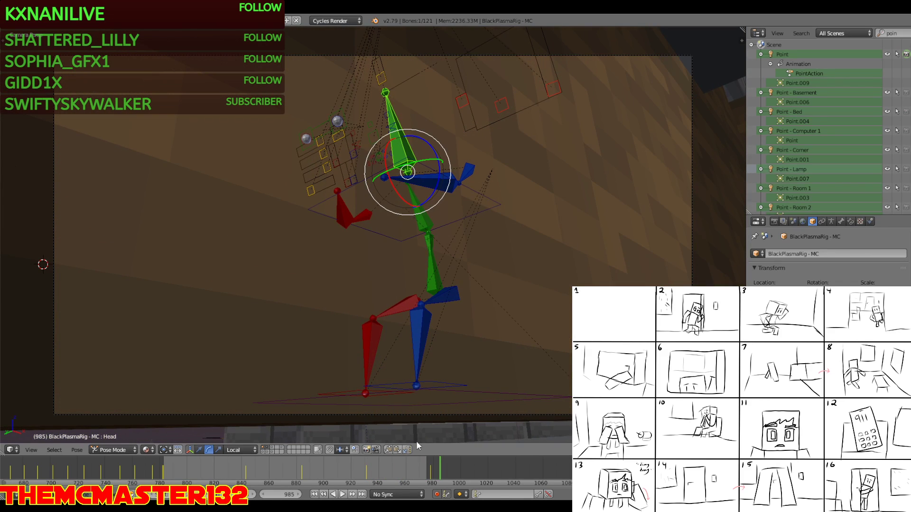
{"action": "left_click_drag", "start_coordinate": [369, 468], "coordinate": [271, 462]}
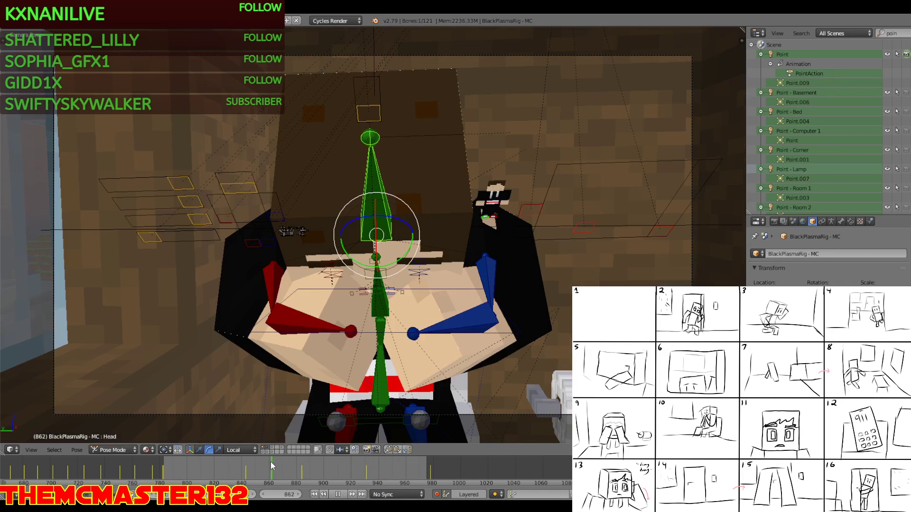
{"action": "key", "text": "alt+a"}
{"action": "key", "text": "alt+a"}
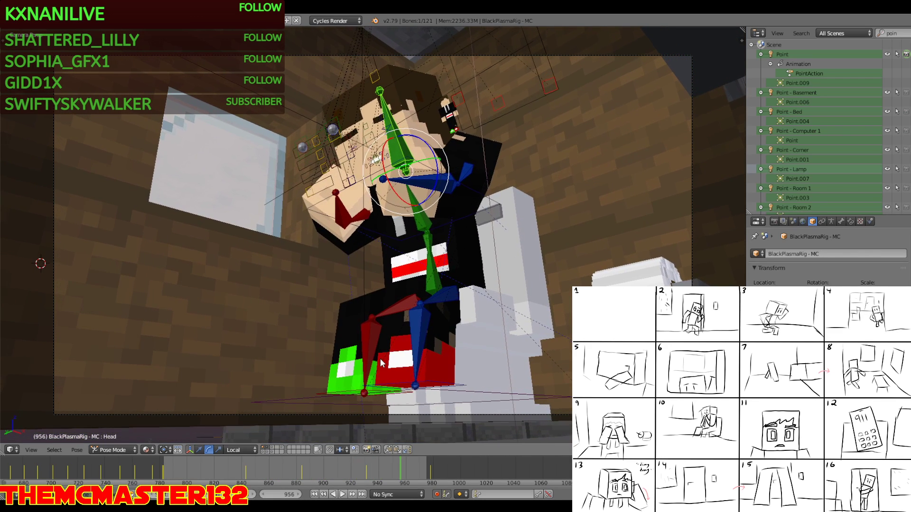
{"action": "key", "text": "Right"}
{"action": "key", "text": "Right"}
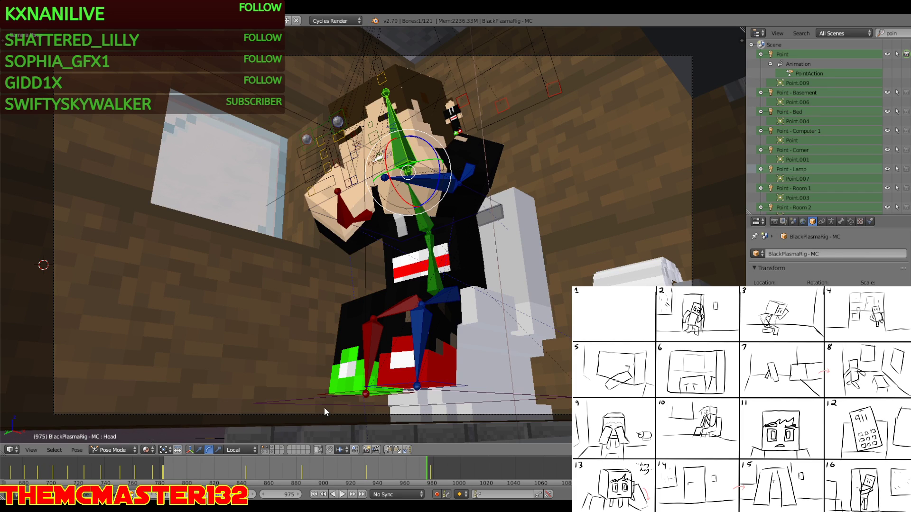
Select the left upper arm bone, review its motion from about frame 857, and rotate it at frame 978 to lower the arm
{"action": "key", "text": "shift+f"}
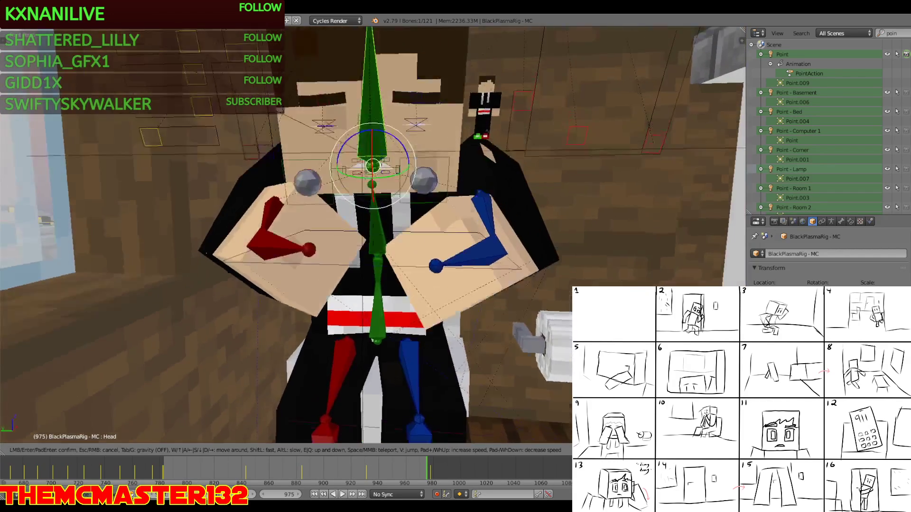
{"action": "left_click", "coordinate": [424, 203]}
{"action": "right_click", "coordinate": [423, 203]}
{"action": "key", "text": "alt+a"}
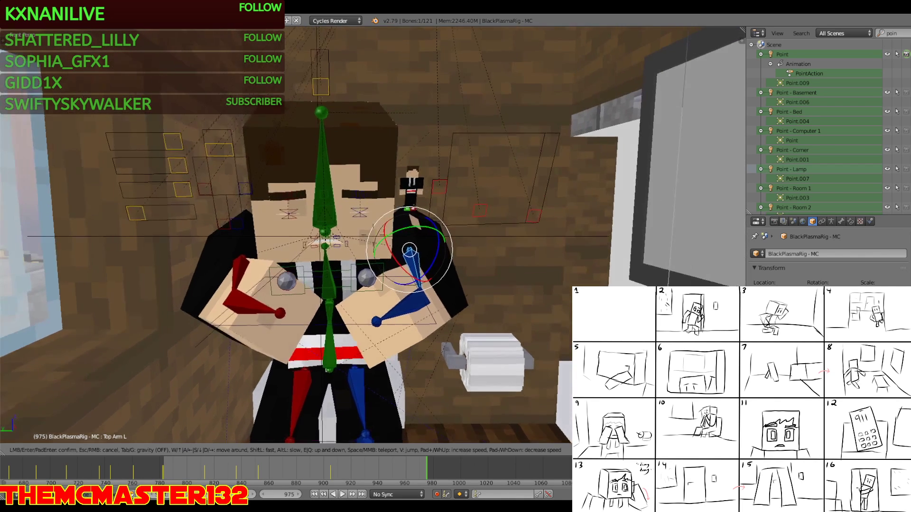
{"action": "left_click", "coordinate": [264, 464]}
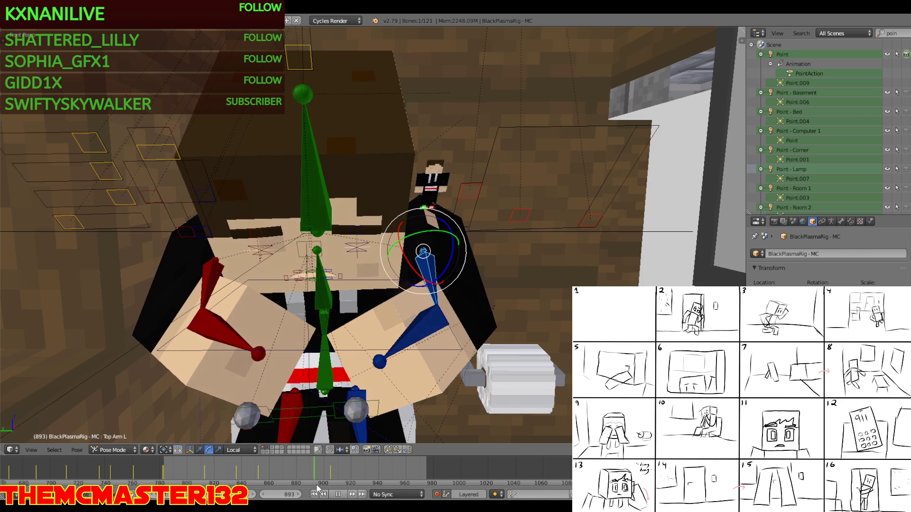
{"action": "left_click_drag", "start_coordinate": [335, 481], "coordinate": [431, 465]}
{"action": "key", "text": "alt+a"}
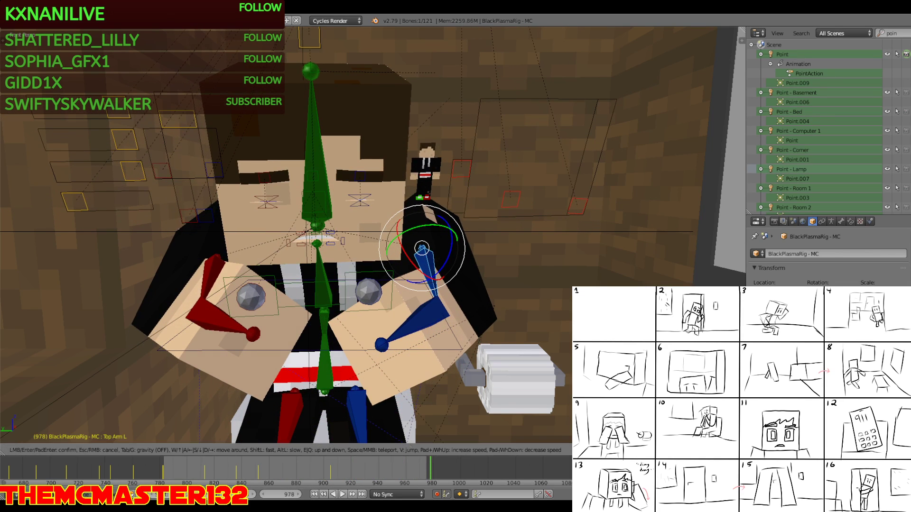
{"action": "middle_click_drag", "start_coordinate": [425, 355], "coordinate": [374, 240]}
{"action": "left_click_drag", "start_coordinate": [367, 210], "coordinate": [378, 229]}
{"action": "middle_click_drag", "start_coordinate": [378, 229], "coordinate": [374, 239]}
Rotate the right upper arm bone at frame 978 to key a lowered arm pose
{"action": "right_click", "coordinate": [263, 200]}
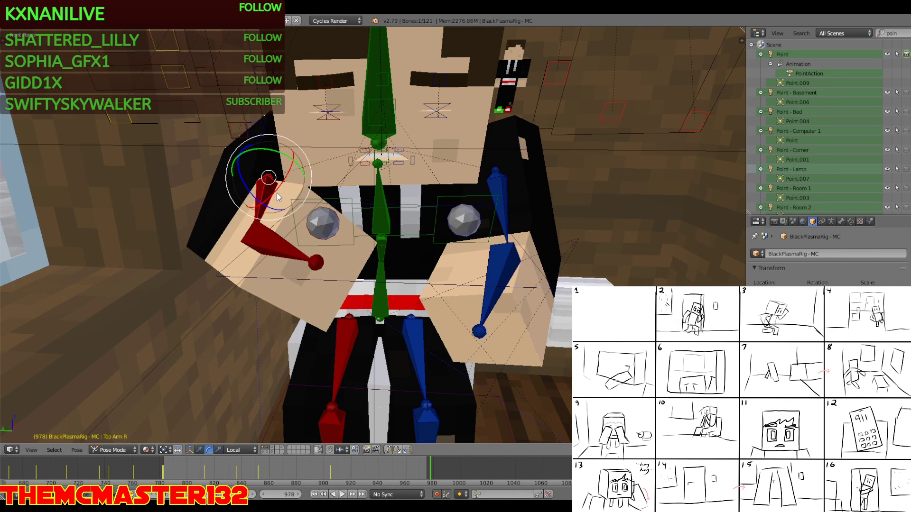
{"action": "key", "text": "r"}
{"action": "key", "text": "r"}
{"action": "left_click", "coordinate": [261, 211]}
{"action": "middle_click_drag", "start_coordinate": [363, 360], "coordinate": [368, 275], "text": "shift"}
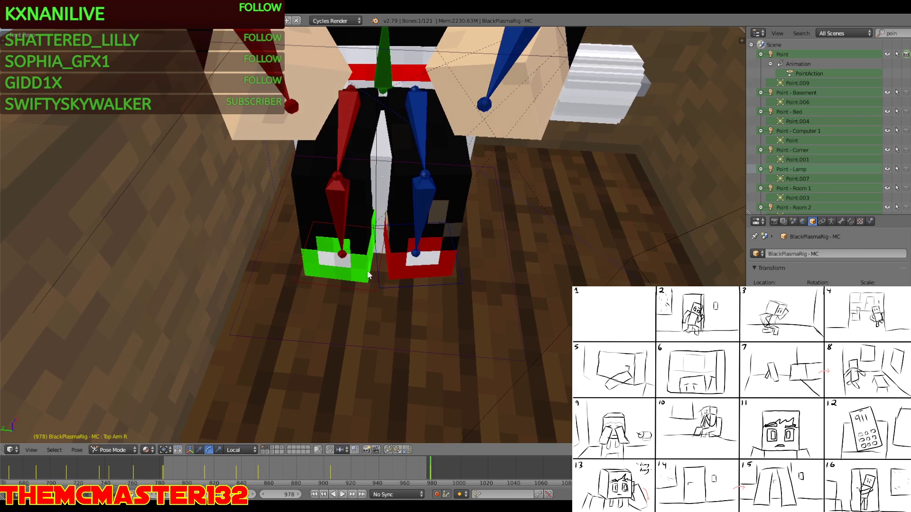
Play back the arm motion through the scene camera from about frame 903
{"action": "left_click", "coordinate": [328, 468]}
{"action": "key", "text": "KP_0"}
{"action": "key", "text": "alt+a"}
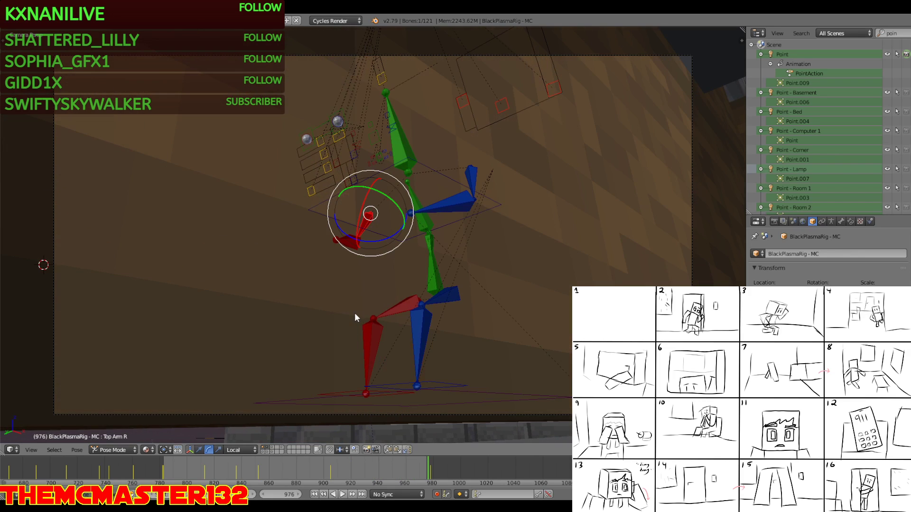
{"action": "left_click", "coordinate": [331, 470]}
{"action": "key", "text": "alt+a"}
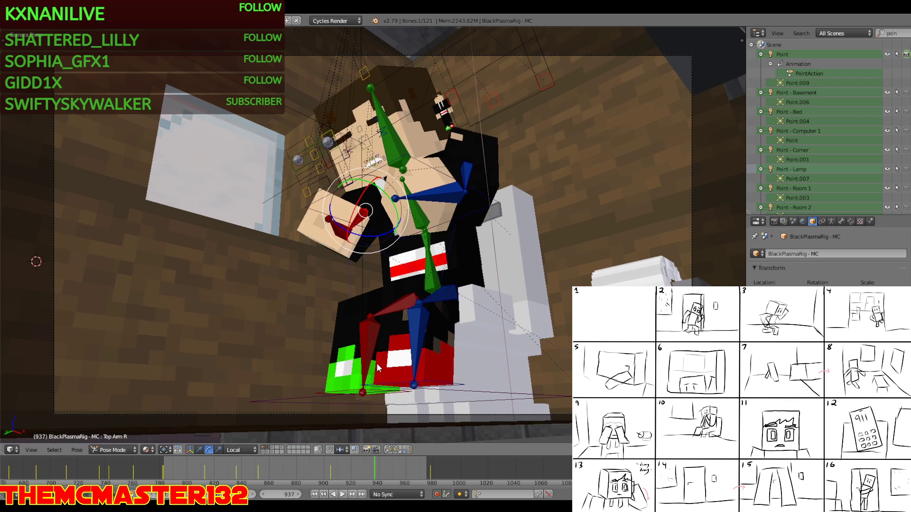
Select both lower arm bones from a front view and key their existing pose at frame 901
{"action": "key", "text": "Left"}
{"action": "key", "text": "Left"}
{"action": "key", "text": "Left"}
{"action": "key", "text": "Left"}
{"action": "key", "text": "KP_0"}
{"action": "scroll", "coordinate": [377, 368], "scroll_direction": "down", "scroll_amount": 1}
{"action": "middle_click_drag", "start_coordinate": [378, 368], "coordinate": [365, 442], "text": "shift"}
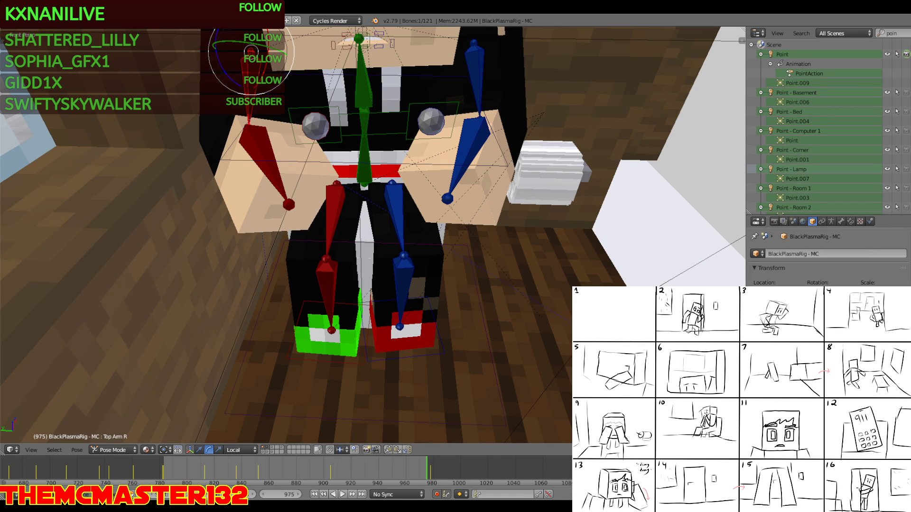
{"action": "middle_click_drag", "start_coordinate": [413, 263], "coordinate": [414, 236]}
{"action": "right_click", "coordinate": [474, 295]}
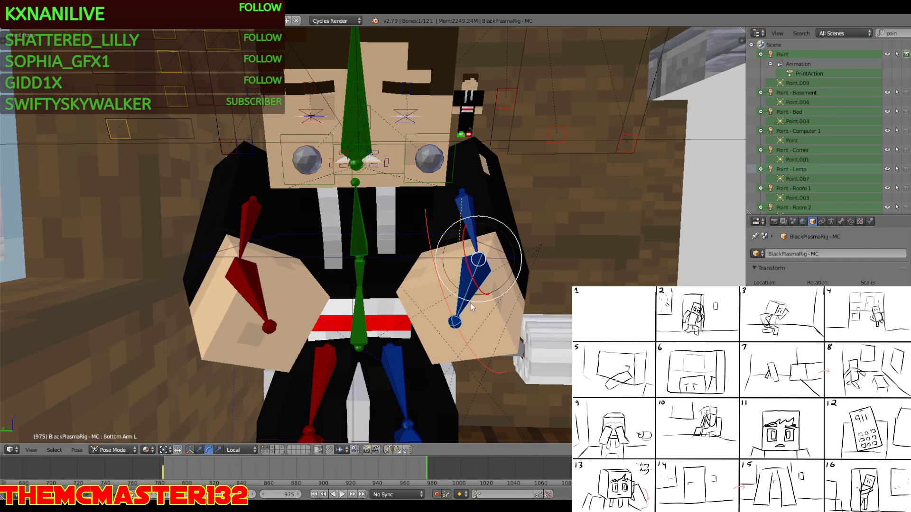
{"action": "left_click", "coordinate": [325, 463]}
{"action": "right_click", "coordinate": [249, 246], "text": "shift"}
{"action": "key", "text": "alt+a"}
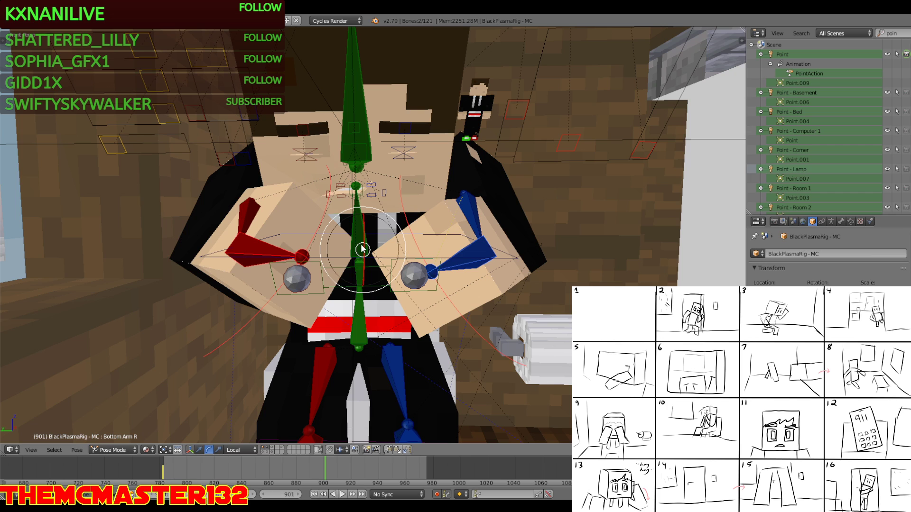
Rotate both lower arm bones together at frame 956, then adjust the right lower arm's rotation separately
{"action": "left_click_drag", "start_coordinate": [393, 469], "coordinate": [401, 466]}
{"action": "middle_click_drag", "start_coordinate": [417, 216], "coordinate": [457, 215]}
{"action": "key", "text": "r"}
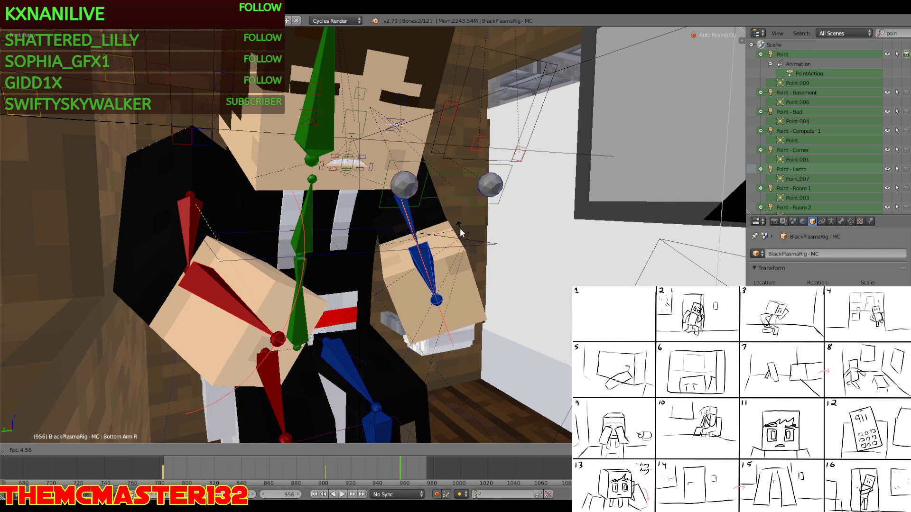
{"action": "left_click", "coordinate": [460, 229]}
{"action": "right_click", "coordinate": [231, 291]}
{"action": "left_click_drag", "start_coordinate": [214, 262], "coordinate": [216, 277]}
Select the left lower arm bone at frame 956 and adjust its rotation slightly
{"action": "right_click", "coordinate": [425, 258]}
{"action": "key", "text": "shift+f"}
{"action": "key", "text": "d"}
{"action": "key", "text": "Escape"}
{"action": "left_click_drag", "start_coordinate": [441, 223], "coordinate": [432, 228]}
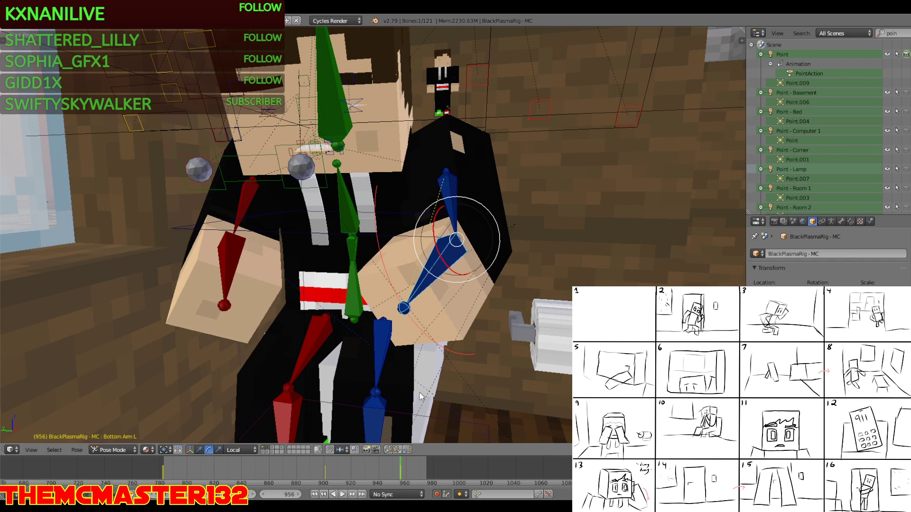
Play back the lower arm motion from about frame 903 and view the character from the front
{"action": "left_click", "coordinate": [327, 471]}
{"action": "key", "text": "alt+a"}
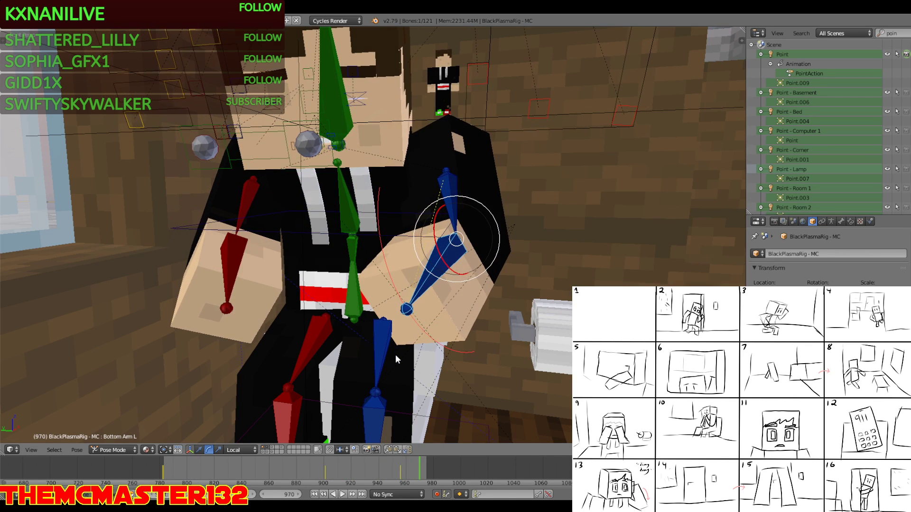
{"action": "key", "text": "alt+a"}
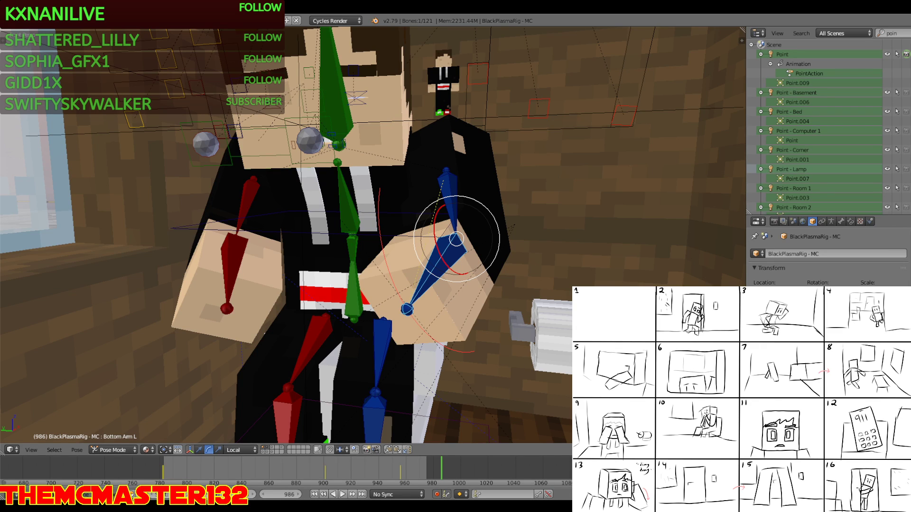
{"action": "key", "text": "shift+f"}
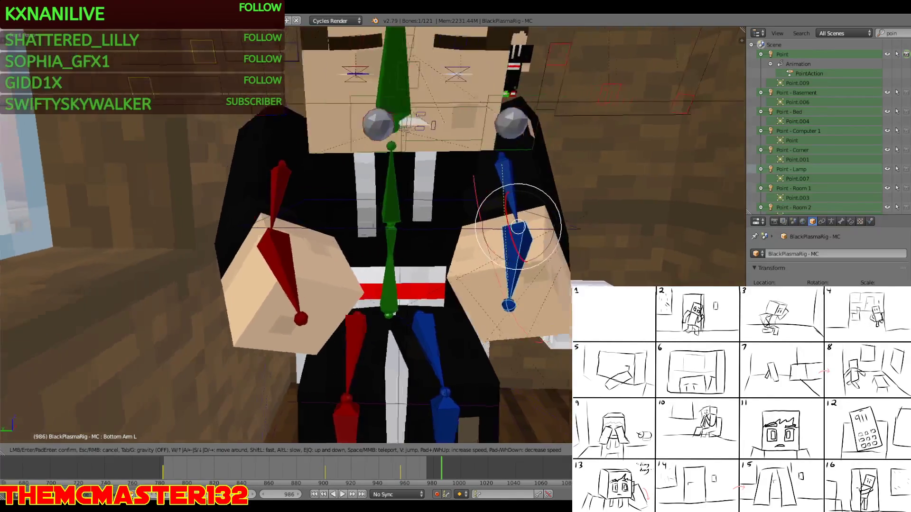
{"action": "left_click", "coordinate": [372, 234]}
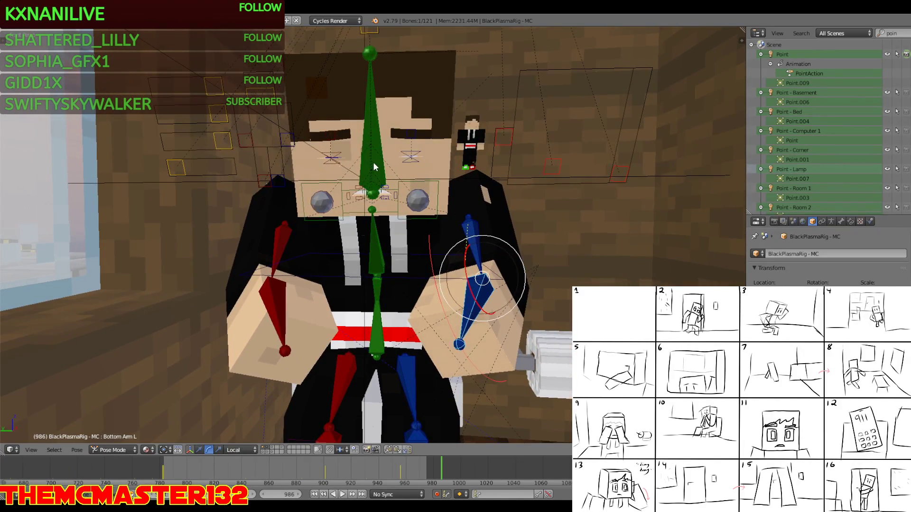
Select the head bone and check the pose at frame 972 through the scene camera
{"action": "right_click", "coordinate": [373, 161]}
{"action": "key", "text": "shift+f"}
{"action": "left_click", "coordinate": [373, 237]}
{"action": "key", "text": "shift+f"}
{"action": "key", "text": "w"}
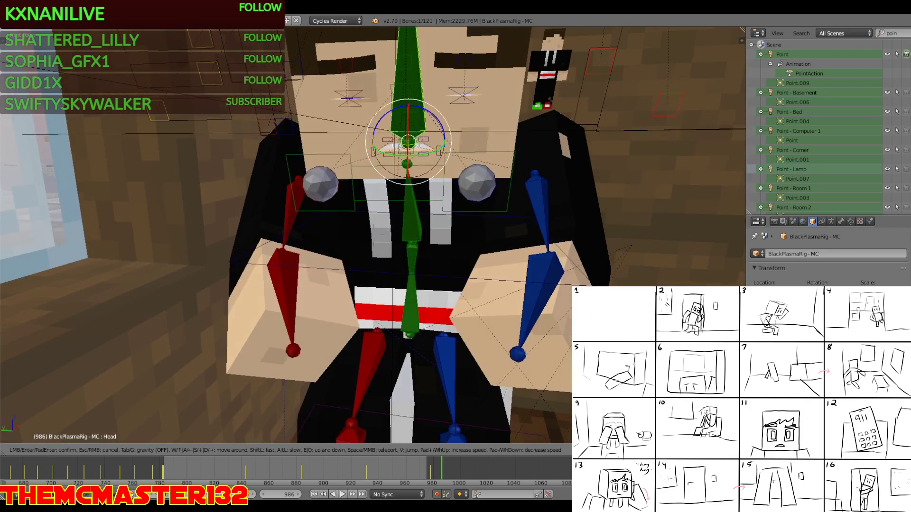
{"action": "left_click", "coordinate": [373, 236]}
{"action": "key", "text": "KP_0"}
{"action": "left_click", "coordinate": [422, 470]}
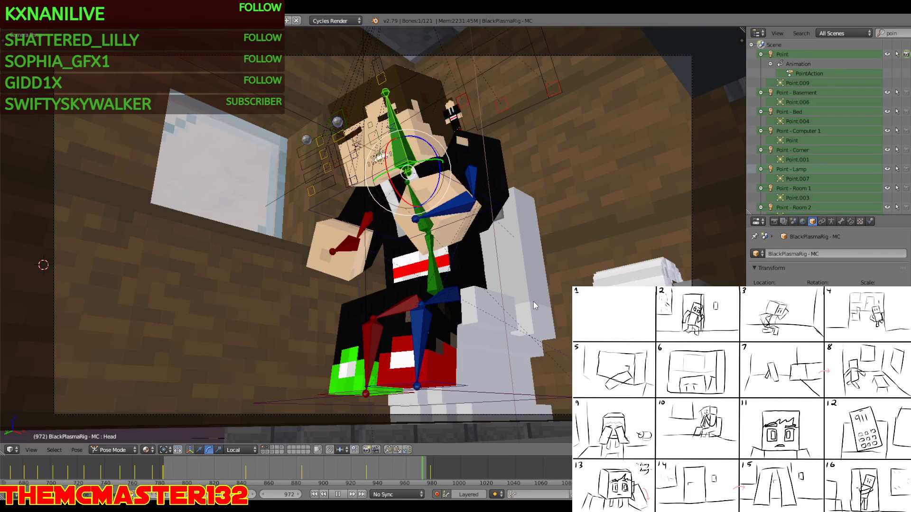
Display only renderable objects in the camera view and render an OpenGL preview of the shot
{"action": "key", "text": "n"}
{"action": "left_click", "coordinate": [668, 323]}
{"action": "key", "text": "n"}
{"action": "left_click", "coordinate": [32, 20]}
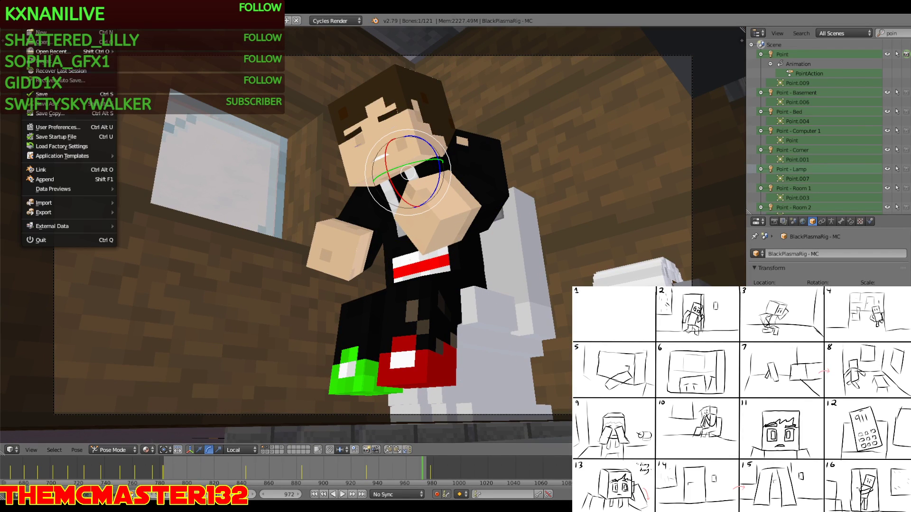
{"action": "left_click", "coordinate": [375, 449]}
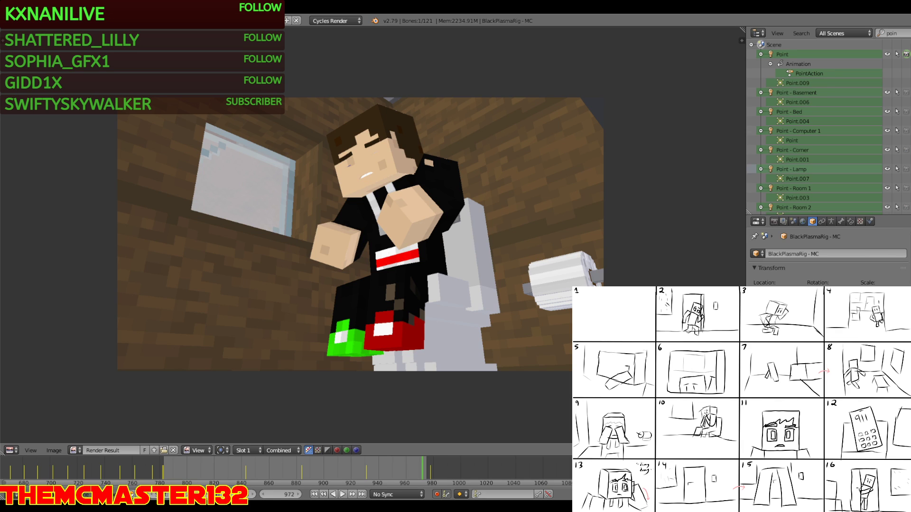
Switch the render result editor back to the 3D view and show the bones again
{"action": "left_click", "coordinate": [14, 450]}
{"action": "left_click", "coordinate": [24, 439]}
{"action": "key", "text": "n"}
{"action": "key", "text": "n"}
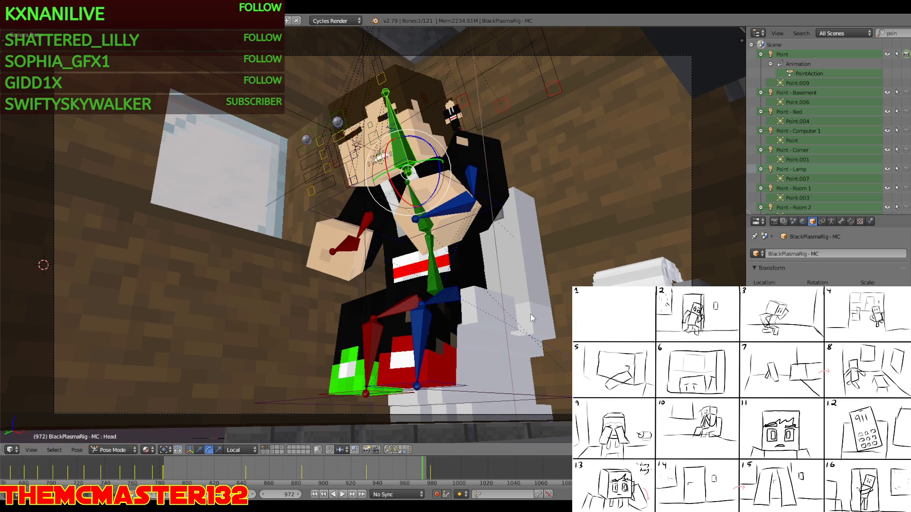
Select the pelvis bone and rotate it slightly at frame 977 to key the end pose
{"action": "key", "text": "KP_0"}
{"action": "right_click", "coordinate": [422, 312]}
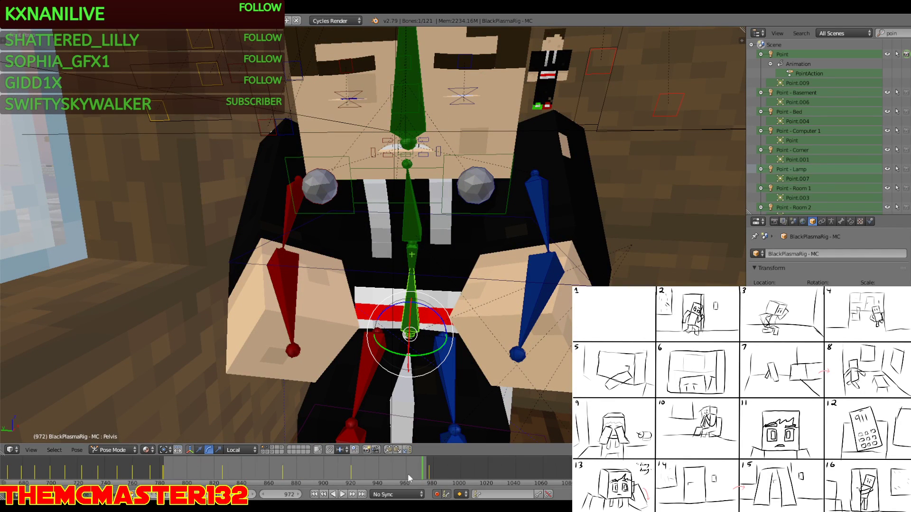
{"action": "left_click", "coordinate": [427, 470]}
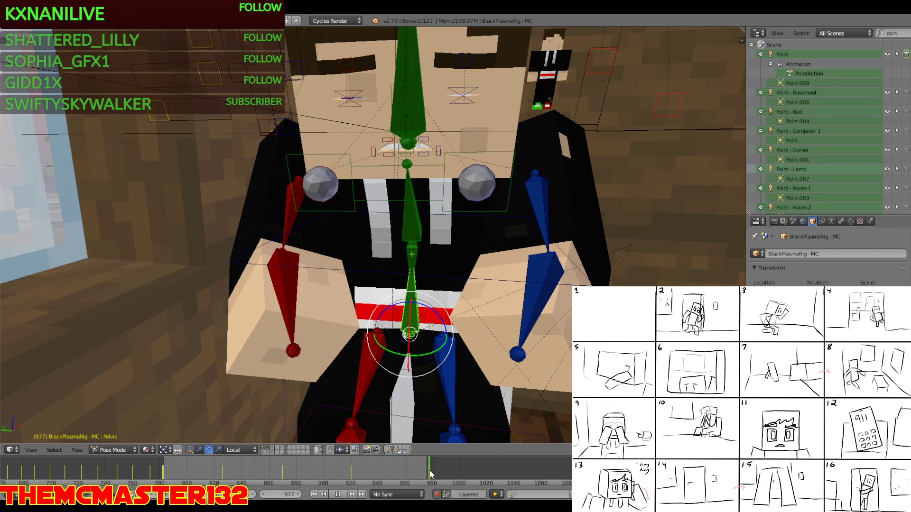
{"action": "key", "text": "r"}
{"action": "left_click", "coordinate": [431, 354]}
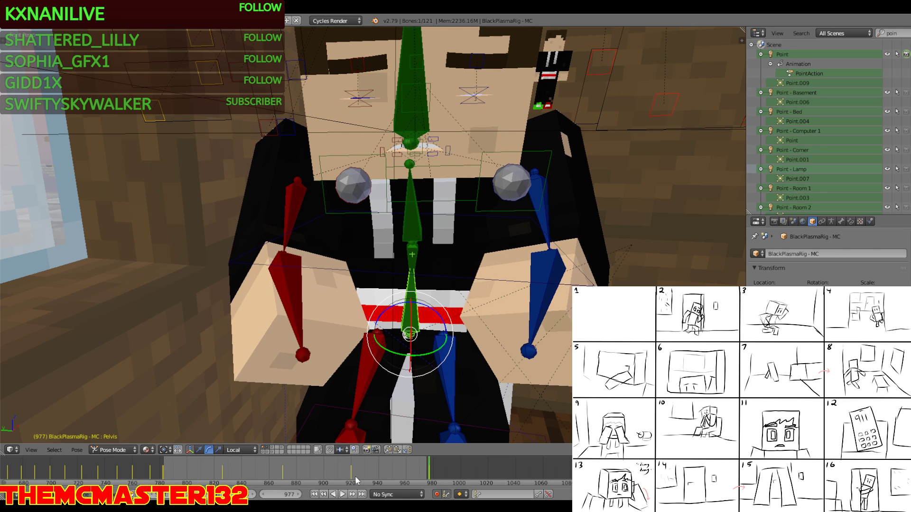
Review the pelvis motion through the scene camera from about frame 920 and go to frame 877
{"action": "left_click", "coordinate": [351, 471]}
{"action": "key", "text": "KP_0"}
{"action": "key", "text": "alt+a"}
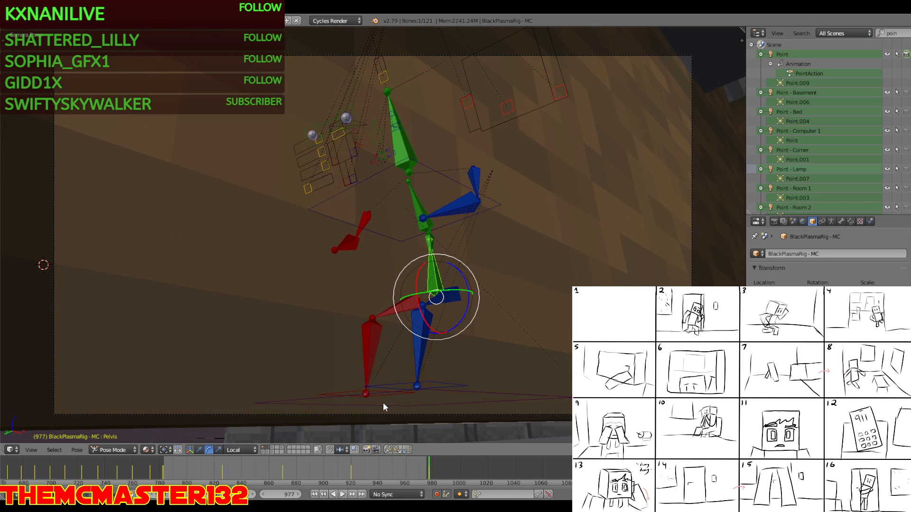
{"action": "left_click", "coordinate": [293, 463]}
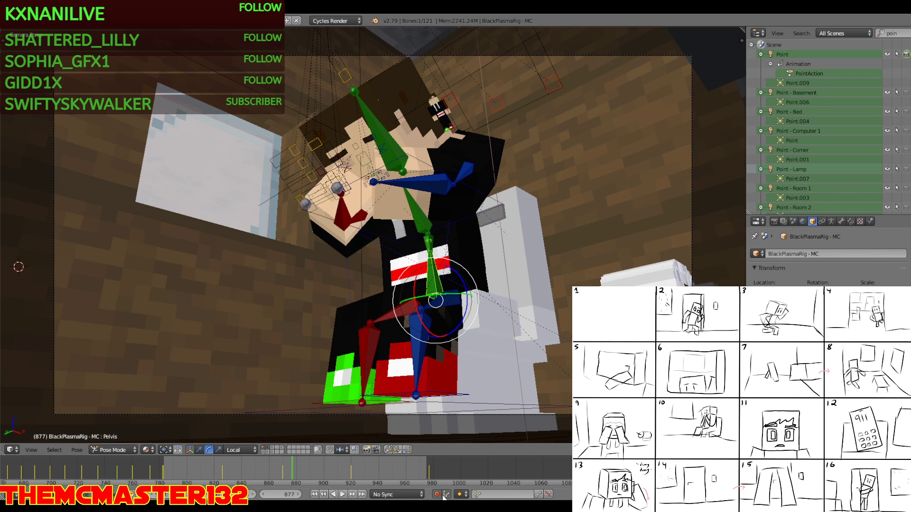
Enable the translate manipulator, select an upper eyelid control close to the face and play back from about frame 784
{"action": "key", "text": "shift+f"}
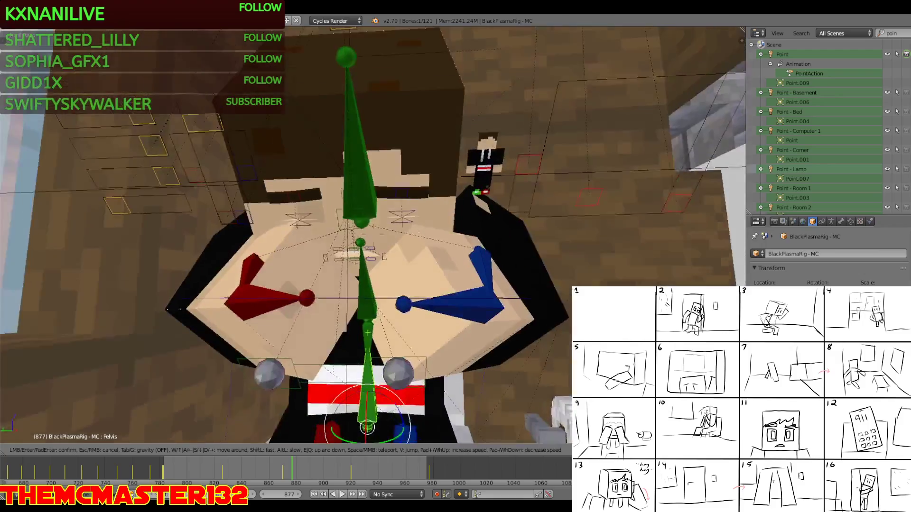
{"action": "key", "text": "w"}
{"action": "left_click", "coordinate": [373, 235]}
{"action": "left_click", "coordinate": [200, 451]}
{"action": "key", "text": "shift+f"}
{"action": "key", "text": "w"}
{"action": "left_click", "coordinate": [373, 235]}
{"action": "right_click", "coordinate": [282, 245]}
{"action": "left_click", "coordinate": [166, 471]}
{"action": "key", "text": "alt+a"}
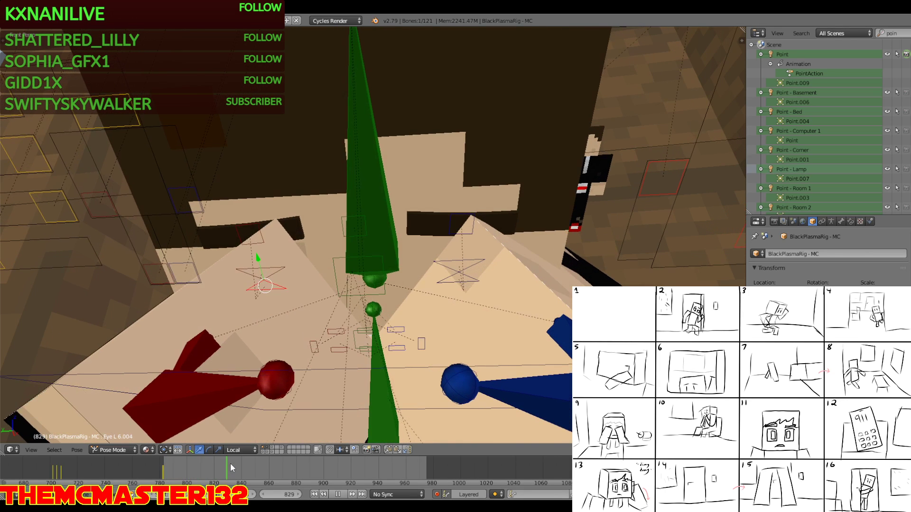
{"action": "key", "text": "alt+a"}
Select both eyebrow bones, review their motion, and move them slightly down at frame 864
{"action": "right_click", "coordinate": [252, 225]}
{"action": "right_click", "coordinate": [465, 220], "text": "shift"}
{"action": "key", "text": "alt+a"}
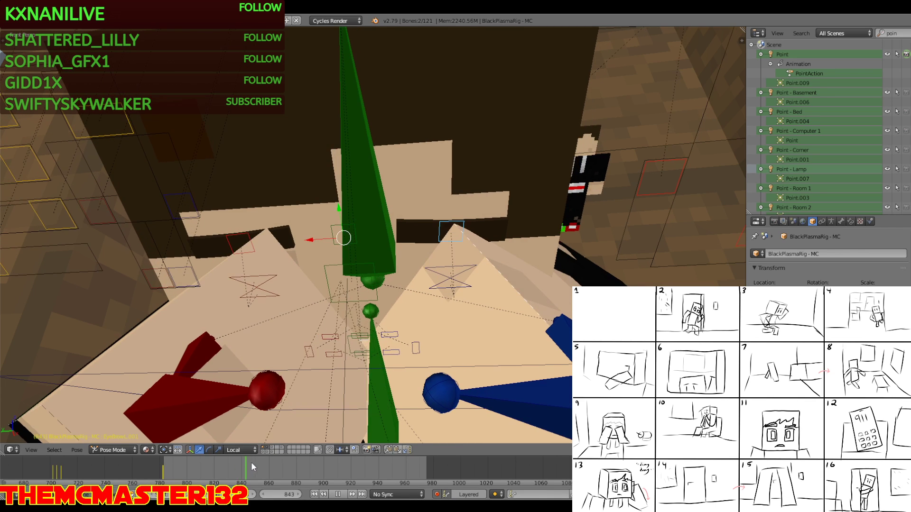
{"action": "key", "text": "alt+a"}
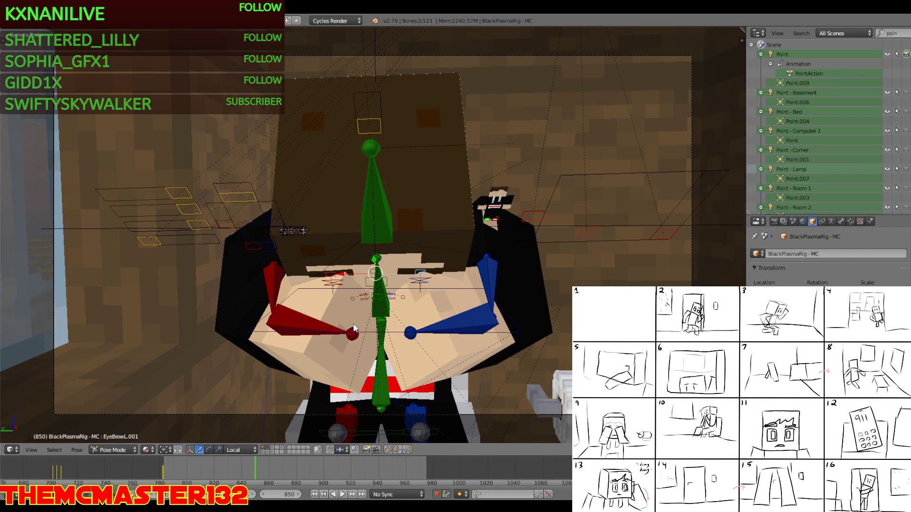
{"action": "key", "text": "alt+a"}
{"action": "key", "text": "alt+a"}
{"action": "key", "text": "KP_0"}
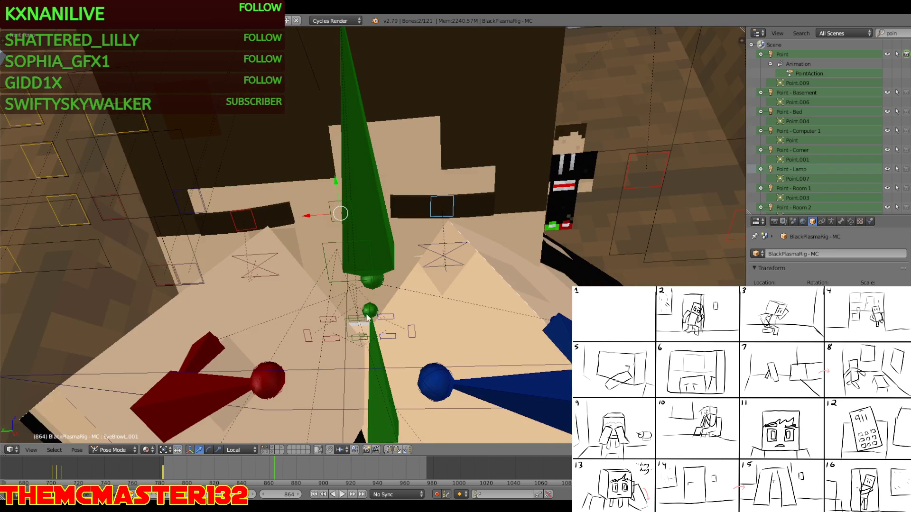
{"action": "left_click_drag", "start_coordinate": [334, 183], "coordinate": [332, 191]}
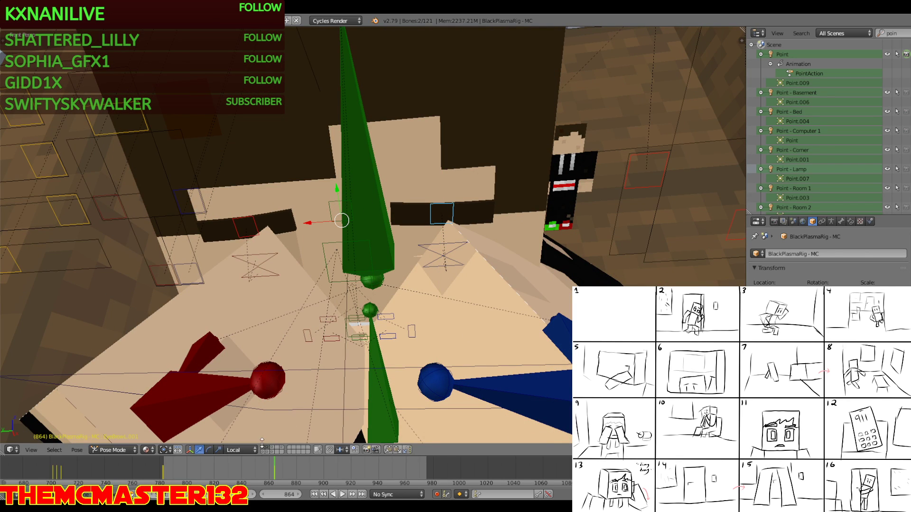
Play back the eyebrow motion from about frame 784 and check frame 880 through the scene camera
{"action": "left_click", "coordinate": [166, 471]}
{"action": "key", "text": "alt+a"}
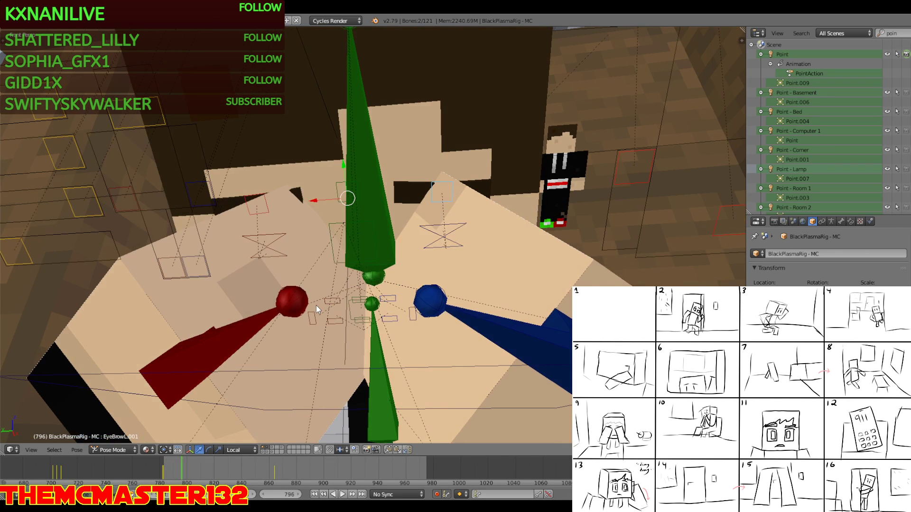
{"action": "key", "text": "alt+a"}
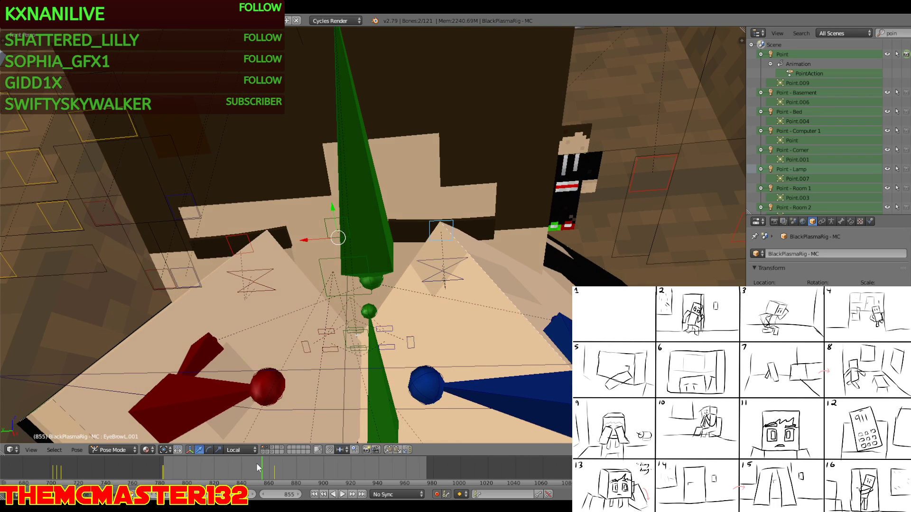
{"action": "left_click_drag", "start_coordinate": [277, 474], "coordinate": [296, 467]}
{"action": "key", "text": "KP_0"}
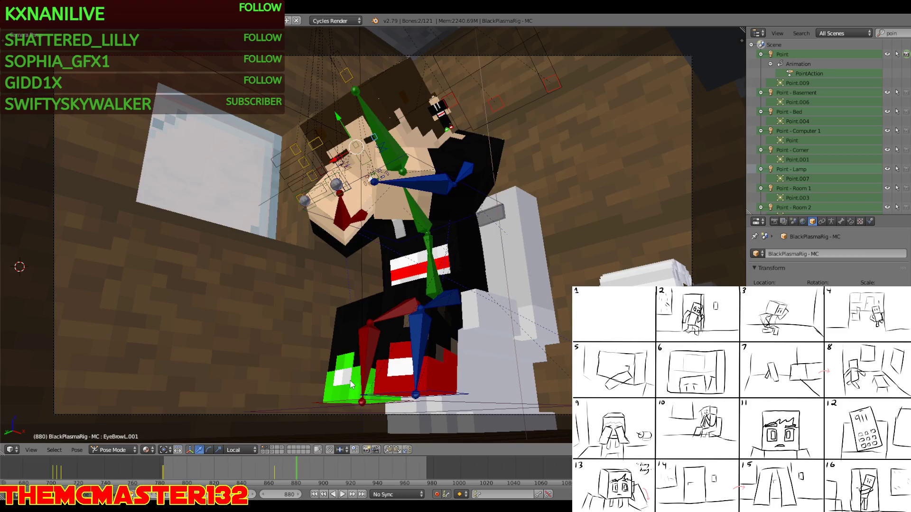
Advance to frame 890, clear both eyebrow bones' location and lower them slightly to key a raised brow pose
{"action": "key", "text": "KP_0"}
{"action": "key", "text": "Right"}
{"action": "key", "text": "Right"}
{"action": "key", "text": "Right"}
{"action": "key", "text": "Right"}
{"action": "key", "text": "Right"}
{"action": "key", "text": "Right"}
{"action": "key", "text": "Right"}
{"action": "key", "text": "Right"}
{"action": "key", "text": "Right"}
{"action": "key", "text": "Right"}
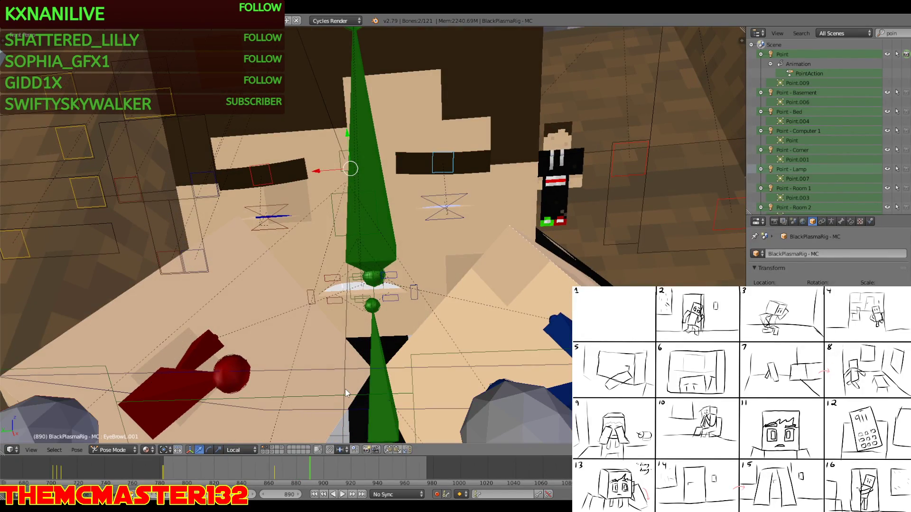
{"action": "key", "text": "KP_0"}
{"action": "key", "text": "KP_0"}
{"action": "key", "text": "shift+f"}
{"action": "key", "text": "w"}
{"action": "key", "text": "q"}
{"action": "left_click", "coordinate": [351, 195]}
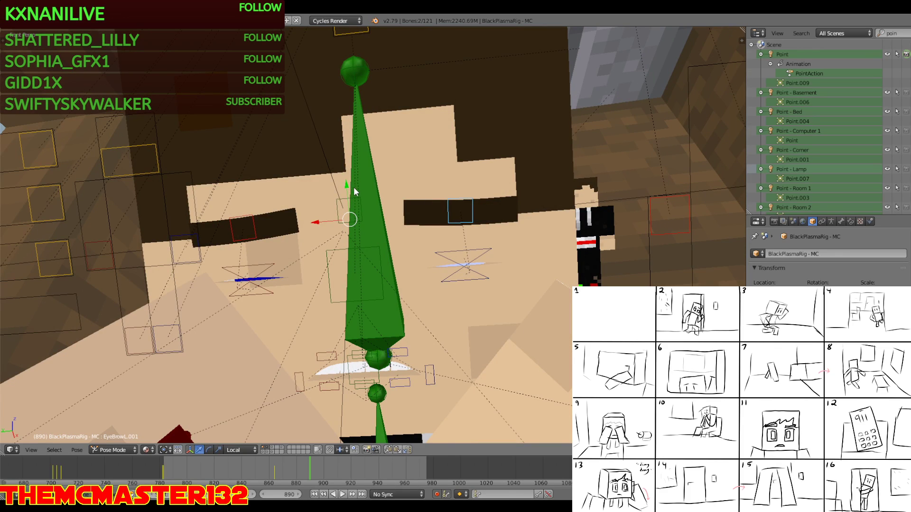
{"action": "key", "text": "alt+g"}
{"action": "left_click_drag", "start_coordinate": [346, 176], "coordinate": [348, 183]}
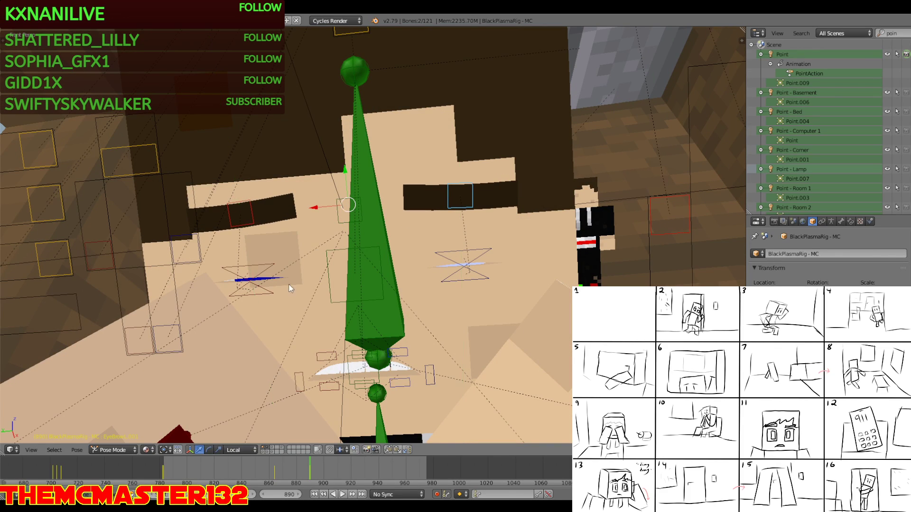
Select both upper eyelid controls and clear their location at frame 890 to open the eyes
{"action": "right_click", "coordinate": [256, 263]}
{"action": "right_click", "coordinate": [466, 255], "text": "shift"}
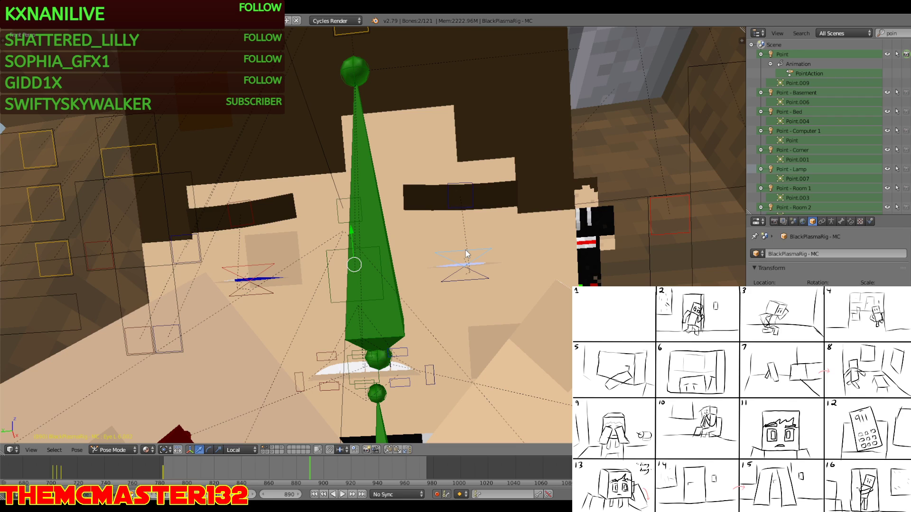
{"action": "key", "text": "alt+g"}
Select both lower eyelid controls at frame 890, clear their location and raise them slightly, about 0.0144
{"action": "right_click", "coordinate": [273, 295]}
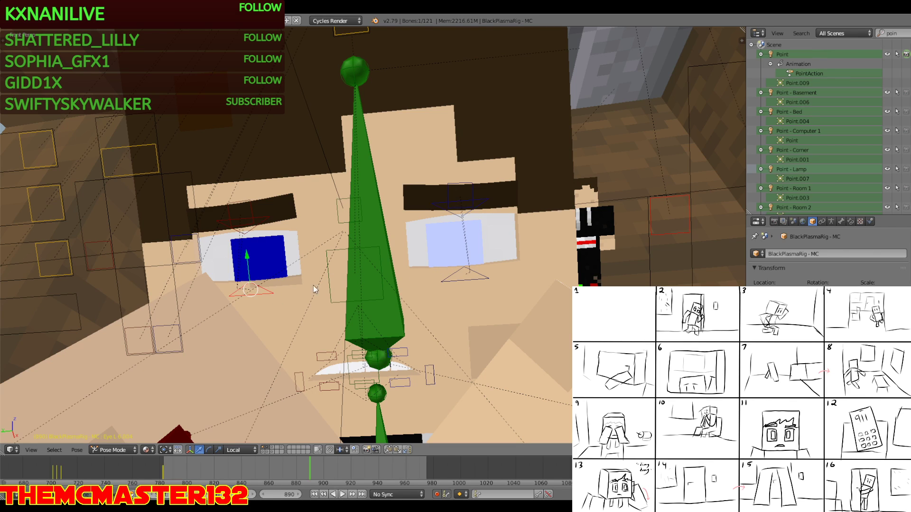
{"action": "right_click", "coordinate": [468, 276], "text": "shift"}
{"action": "key", "text": "alt+g"}
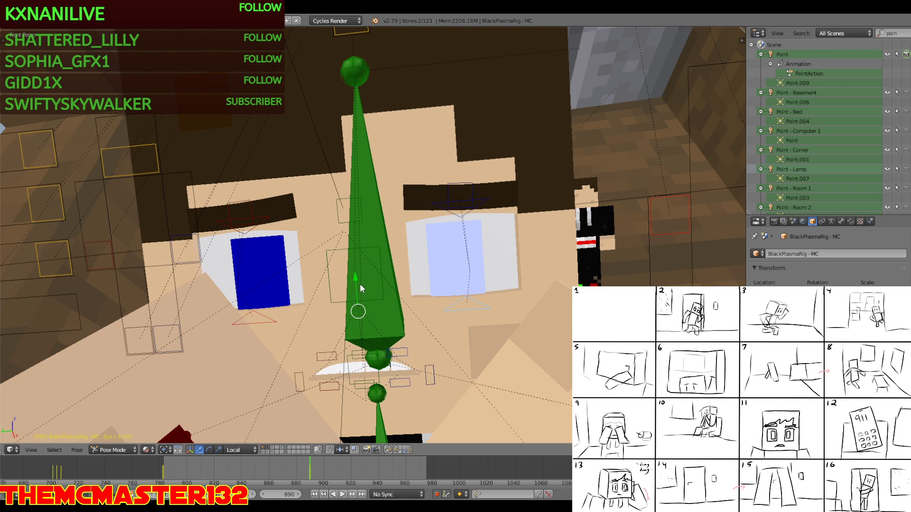
{"action": "key", "text": "ctrl+z"}
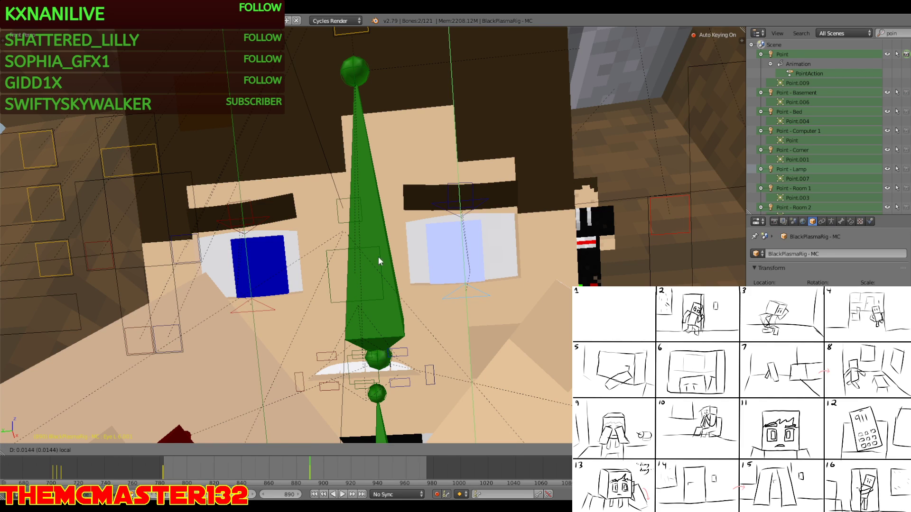
{"action": "right_click", "coordinate": [459, 220]}
{"action": "right_click", "coordinate": [242, 232], "text": "shift"}
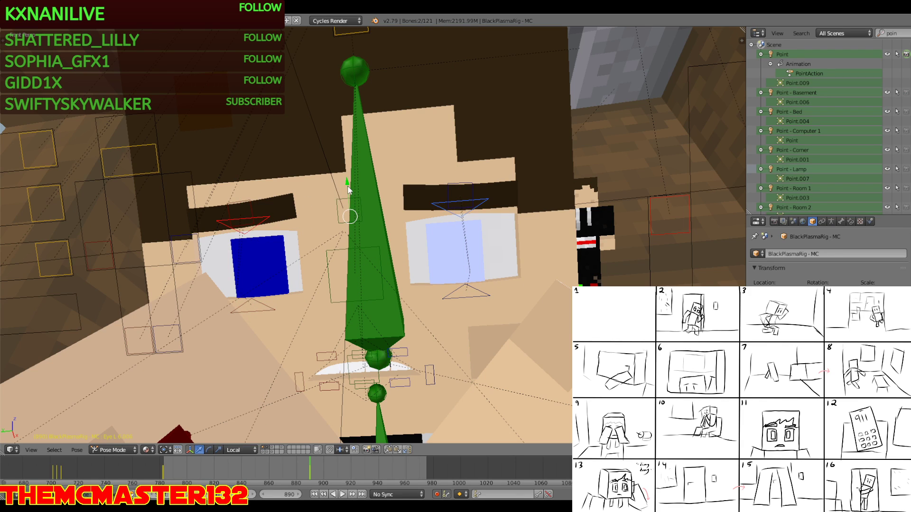
{"action": "key", "text": "g"}
{"action": "key", "text": "y"}
{"action": "key", "text": "y"}
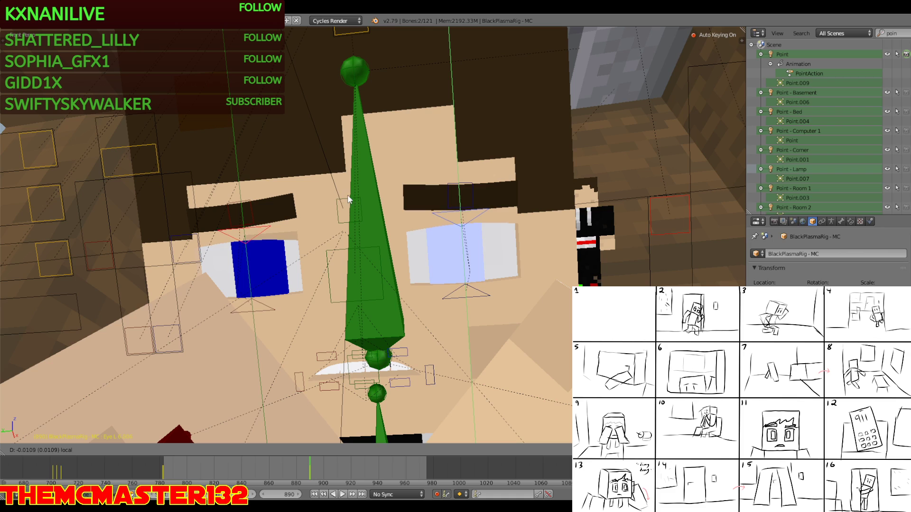
{"action": "key", "text": "Escape"}
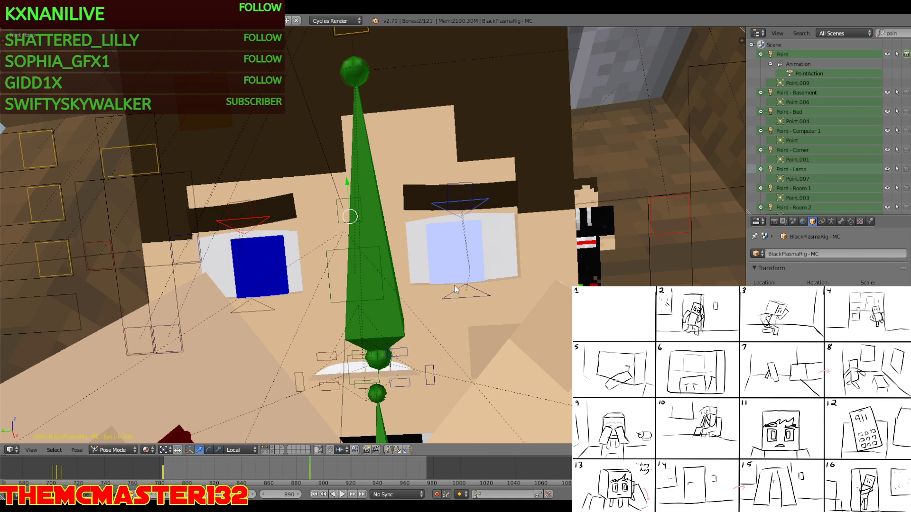
Go to the eyebrows' keyframe at frame 864 and select the upper and lower eyelid controls of both eyes
{"action": "right_click", "coordinate": [432, 294]}
{"action": "right_click", "coordinate": [467, 285]}
{"action": "right_click", "coordinate": [270, 306], "text": "shift"}
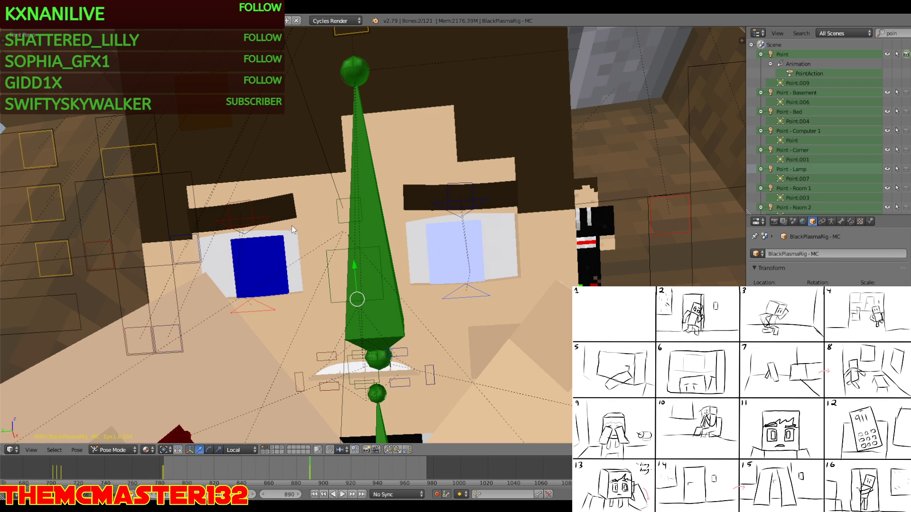
{"action": "right_click", "coordinate": [261, 225]}
{"action": "right_click", "coordinate": [247, 210]}
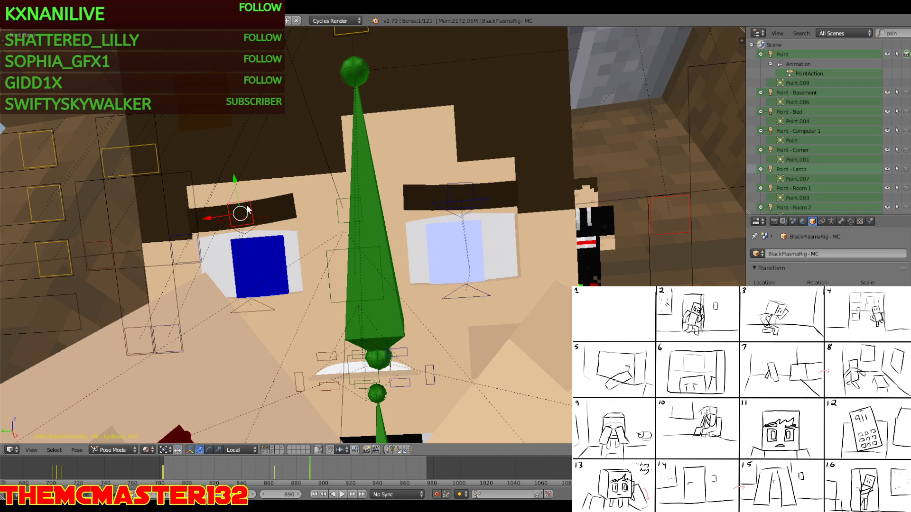
{"action": "left_click", "coordinate": [274, 466]}
{"action": "right_click", "coordinate": [242, 285]}
{"action": "right_click", "coordinate": [256, 366], "text": "shift"}
{"action": "right_click", "coordinate": [440, 268], "text": "shift"}
{"action": "right_click", "coordinate": [460, 347], "text": "shift"}
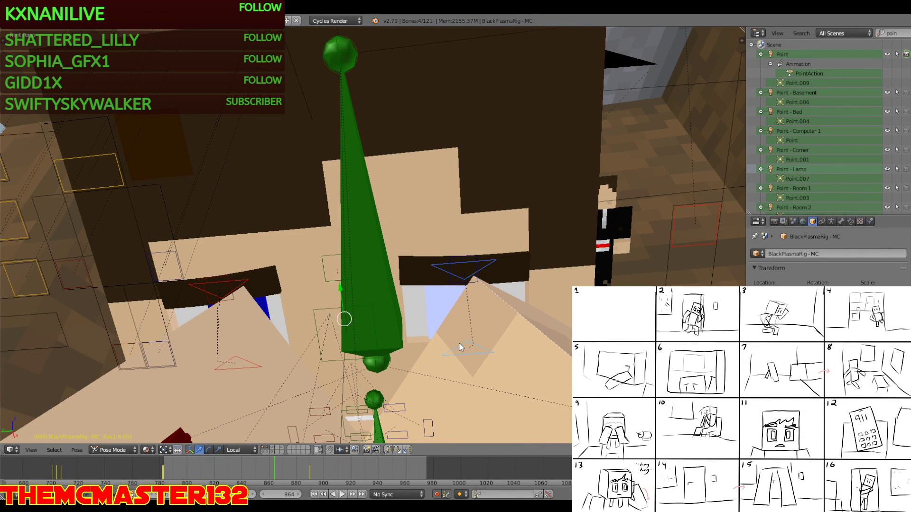
Copy the closed eyelid pose from frame 783 and paste it onto the four eyelid controls at frame 864
{"action": "left_click", "coordinate": [164, 475]}
{"action": "key", "text": "ctrl+c"}
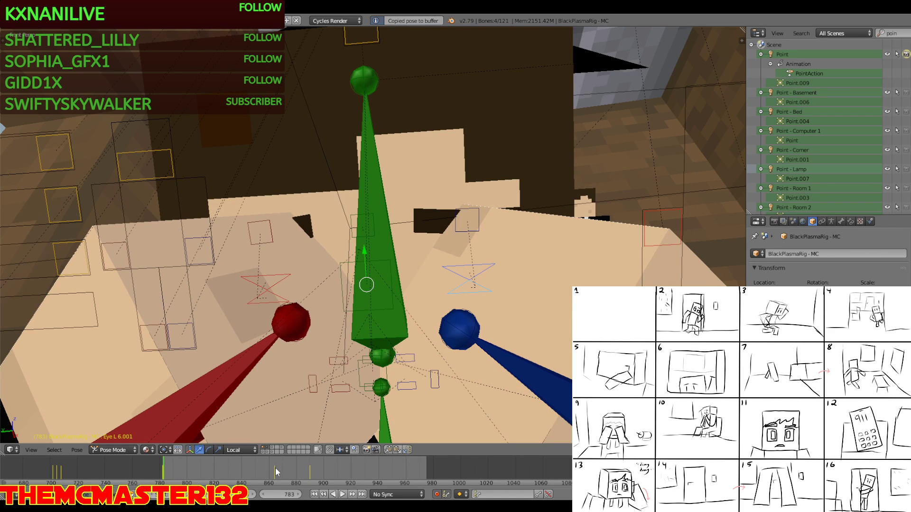
{"action": "left_click", "coordinate": [274, 470]}
{"action": "left_click", "coordinate": [397, 450]}
{"action": "key", "text": "ctrl+z"}
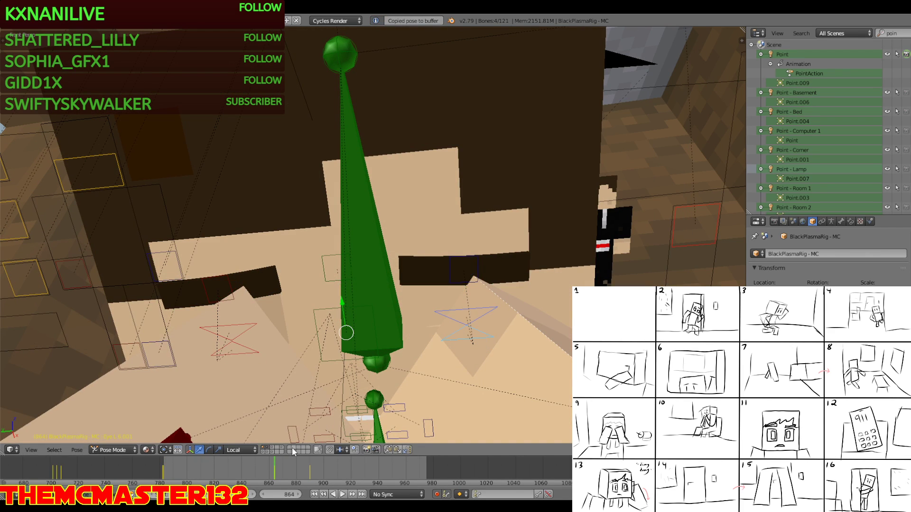
Step from frame 864 to 876, switching to the scene camera, to check how the eyelids open
{"action": "key", "text": "Right"}
{"action": "key", "text": "Right"}
{"action": "key", "text": "Right"}
{"action": "key", "text": "Right"}
{"action": "key", "text": "Right"}
{"action": "key", "text": "Right"}
{"action": "key", "text": "Right"}
{"action": "key", "text": "Right"}
{"action": "key", "text": "Right"}
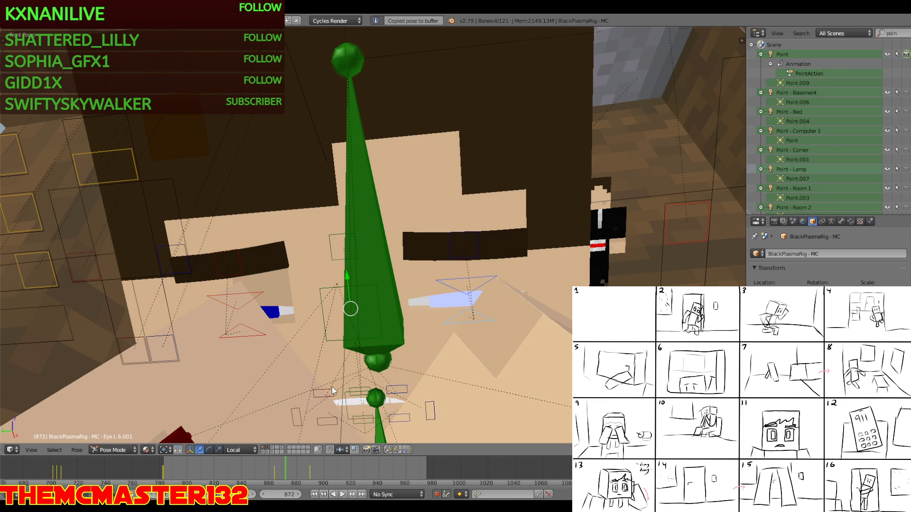
{"action": "key", "text": "KP_0"}
{"action": "key", "text": "Right"}
{"action": "key", "text": "Right"}
{"action": "key", "text": "Right"}
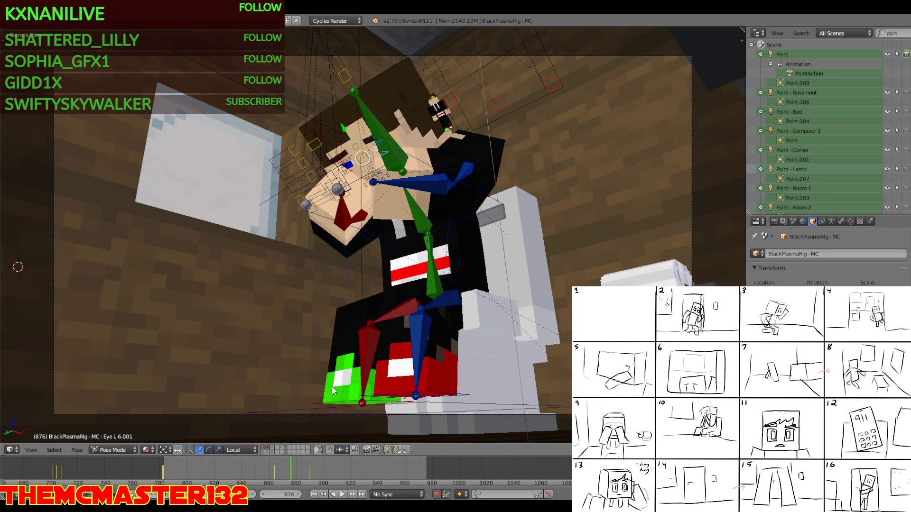
Step through frames 864 to 926 in the scene camera view to review the full eye-opening motion
{"action": "left_click", "coordinate": [273, 475]}
{"action": "key", "text": "Right"}
{"action": "key", "text": "Right"}
{"action": "key", "text": "Right"}
{"action": "key", "text": "Right"}
{"action": "key", "text": "Right"}
{"action": "key", "text": "Right"}
{"action": "key", "text": "Right"}
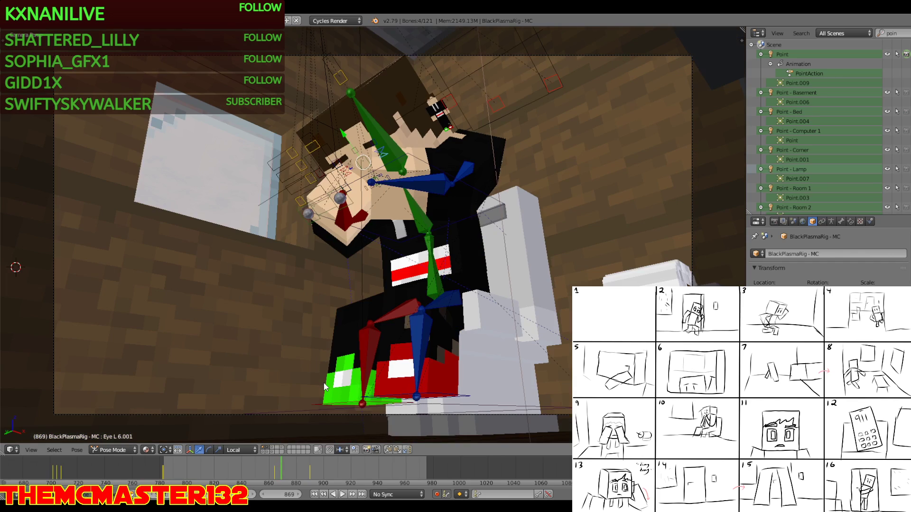
{"action": "key", "text": "Right"}
{"action": "key", "text": "Right"}
{"action": "key", "text": "Right"}
{"action": "key", "text": "Right"}
{"action": "key", "text": "Right"}
{"action": "key", "text": "Right"}
{"action": "key", "text": "Right"}
{"action": "key", "text": "Right"}
{"action": "key", "text": "Right"}
{"action": "key", "text": "Right"}
{"action": "key", "text": "Right"}
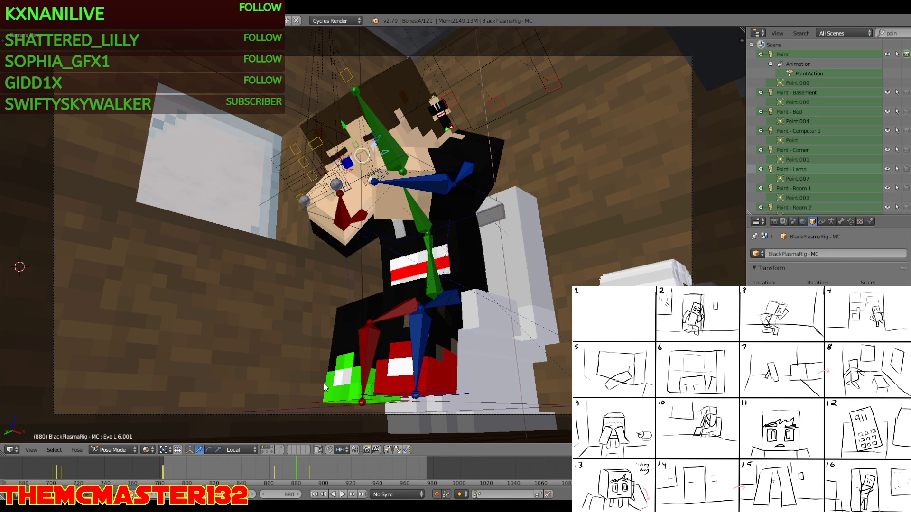
{"action": "key", "text": "Right"}
{"action": "key", "text": "Right"}
{"action": "key", "text": "Right"}
{"action": "key", "text": "Right"}
{"action": "key", "text": "Right"}
{"action": "key", "text": "Right"}
{"action": "key", "text": "Right"}
{"action": "key", "text": "Right"}
{"action": "key", "text": "Right"}
{"action": "key", "text": "Right"}
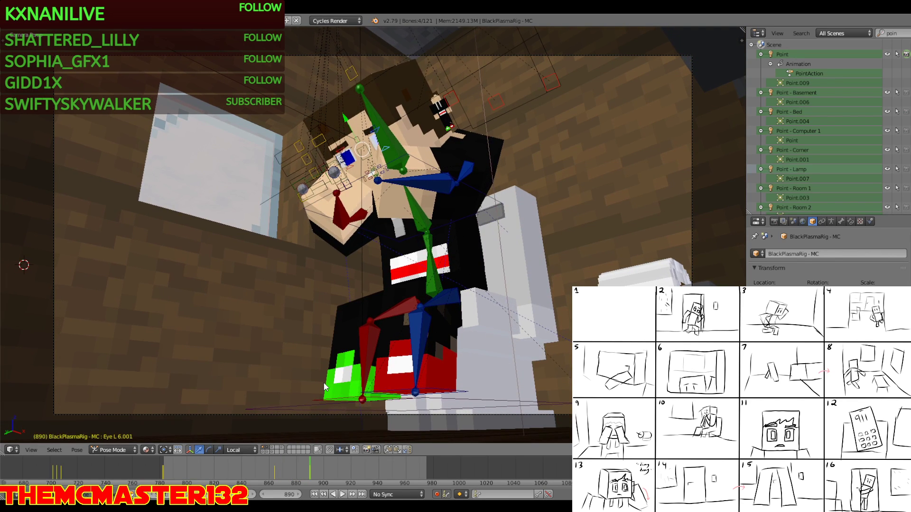
{"action": "key", "text": "Right"}
{"action": "key", "text": "Right"}
{"action": "key", "text": "Right"}
{"action": "key", "text": "Right"}
{"action": "key", "text": "Right"}
{"action": "key", "text": "Right"}
{"action": "key", "text": "Right"}
{"action": "key", "text": "Right"}
{"action": "key", "text": "Right"}
{"action": "key", "text": "Right"}
{"action": "key", "text": "Right"}
{"action": "key", "text": "Right"}
{"action": "key", "text": "Right"}
{"action": "key", "text": "Right"}
{"action": "key", "text": "Right"}
{"action": "key", "text": "Right"}
{"action": "key", "text": "Right"}
{"action": "key", "text": "Right"}
{"action": "key", "text": "Right"}
{"action": "key", "text": "Right"}
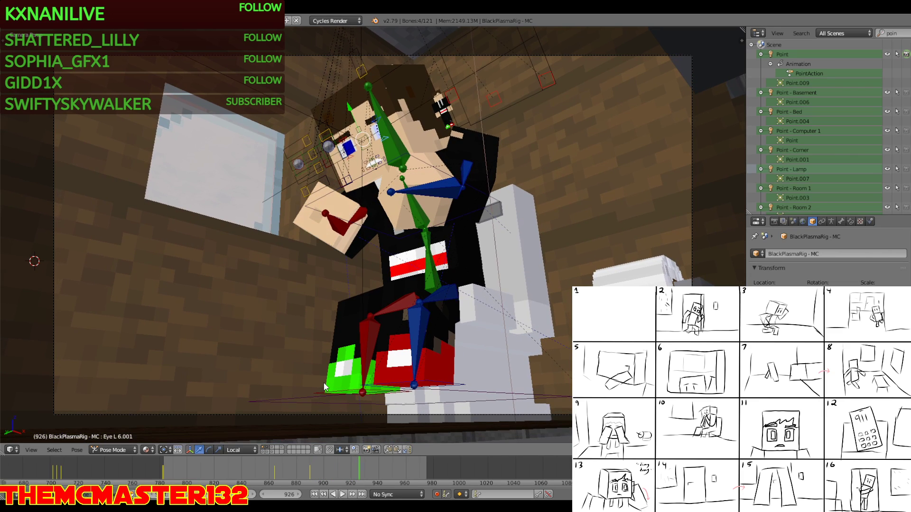
Lower both lower eyelid controls slightly at frame 922 and play back from about frame 890 through the scene camera
{"action": "key", "text": "Left"}
{"action": "key", "text": "Left"}
{"action": "key", "text": "Left"}
{"action": "key", "text": "Left"}
{"action": "key", "text": "KP_Decimal"}
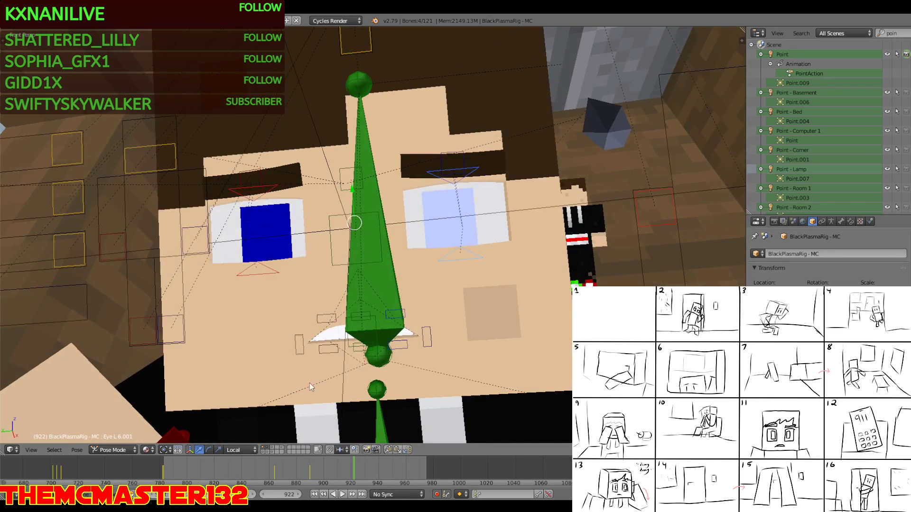
{"action": "right_click", "coordinate": [272, 273]}
{"action": "right_click", "coordinate": [478, 256], "text": "shift"}
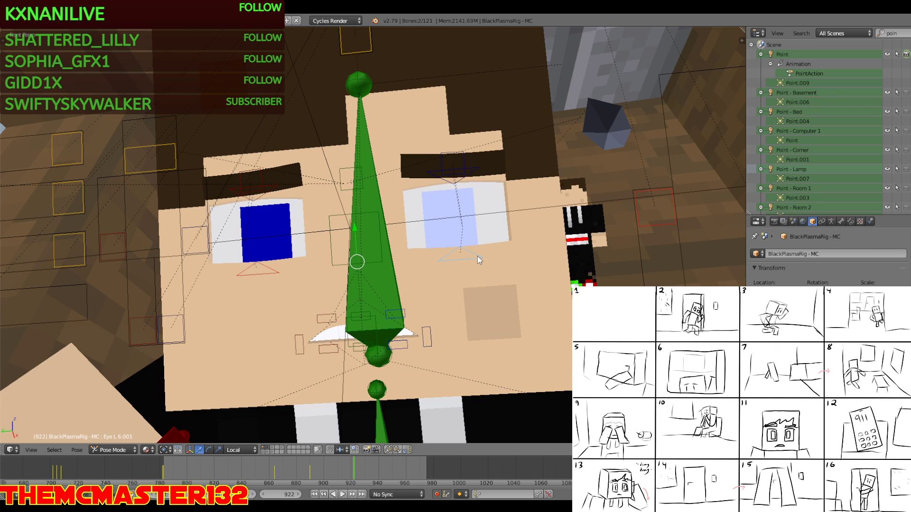
{"action": "key", "text": "g"}
{"action": "left_click", "coordinate": [394, 220]}
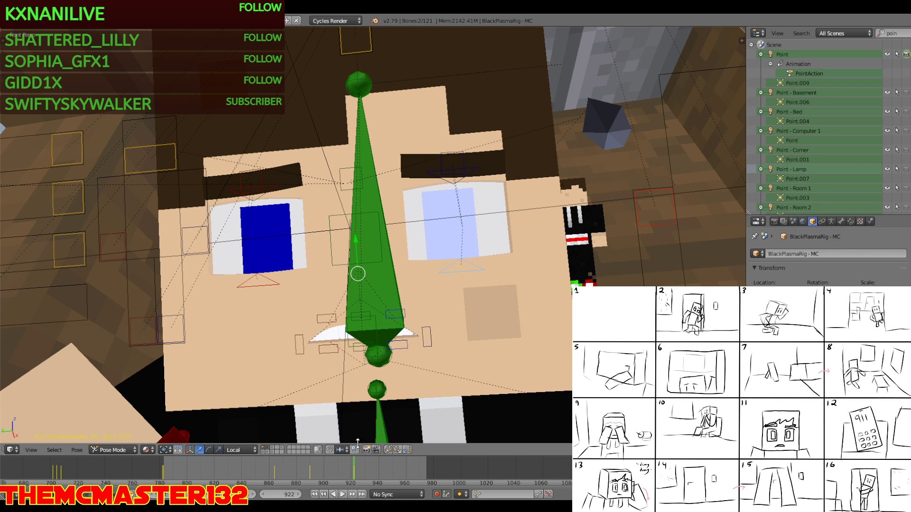
{"action": "left_click", "coordinate": [309, 467]}
{"action": "key", "text": "KP_0"}
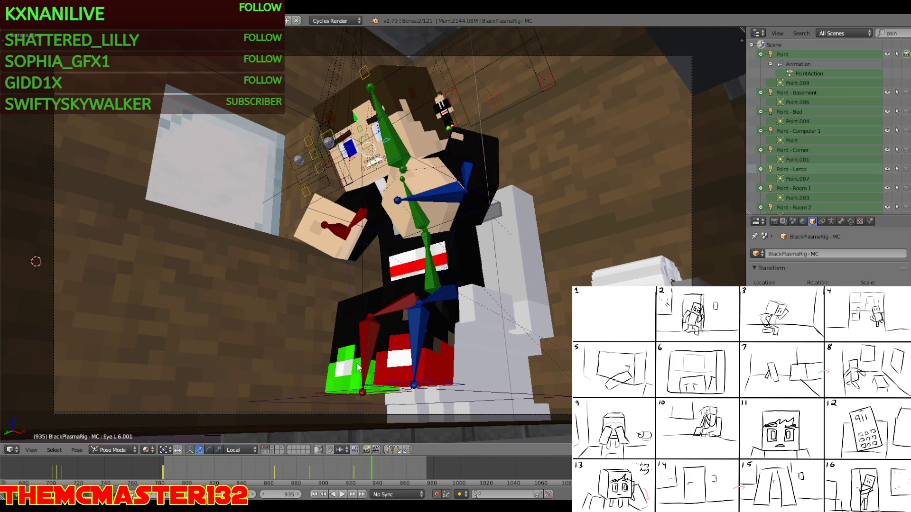
Leave the scene camera, fly to a view framing the face and arms, and select the Main Eye Controller
{"action": "key", "text": "KP_0"}
{"action": "key", "text": "shift+f"}
{"action": "key", "text": "s"}
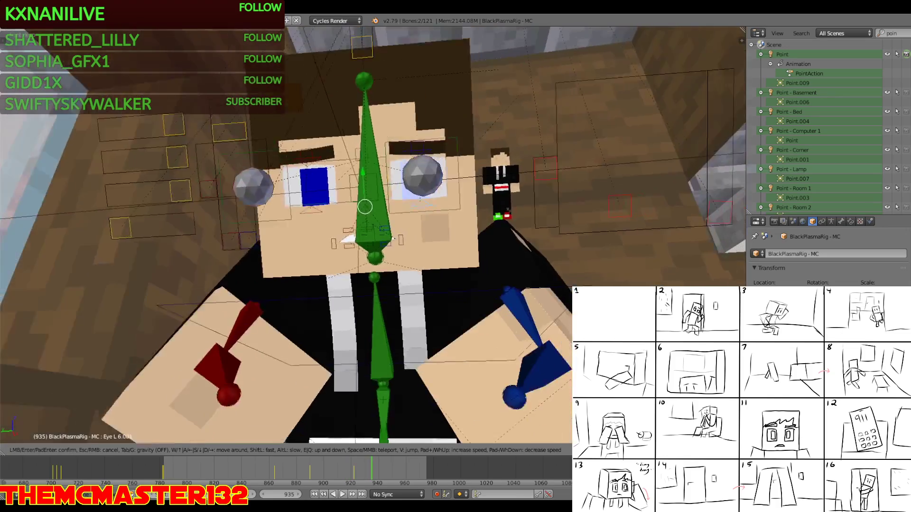
{"action": "key", "text": "w"}
{"action": "key", "text": "e"}
{"action": "left_click", "coordinate": [293, 372]}
{"action": "right_click", "coordinate": [299, 429]}
{"action": "key", "text": "shift+f"}
{"action": "key", "text": "s"}
{"action": "key", "text": "q"}
{"action": "left_click", "coordinate": [299, 431]}
Play back to frame 889, key the Main Eye Controller there, and shift it slightly at frame 891 for an eye dart
{"action": "left_click", "coordinate": [270, 467]}
{"action": "key", "text": "alt+a"}
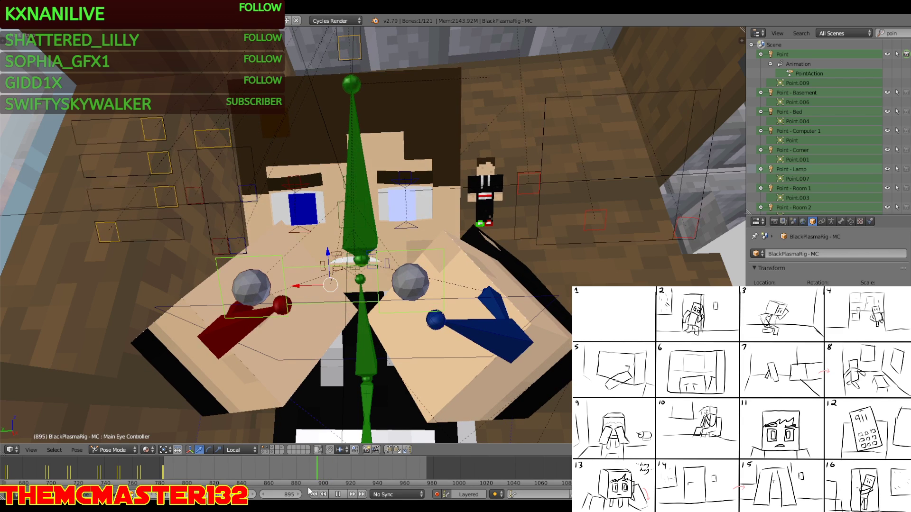
{"action": "left_click", "coordinate": [291, 461]}
{"action": "left_click", "coordinate": [286, 461]}
{"action": "key", "text": "alt+a"}
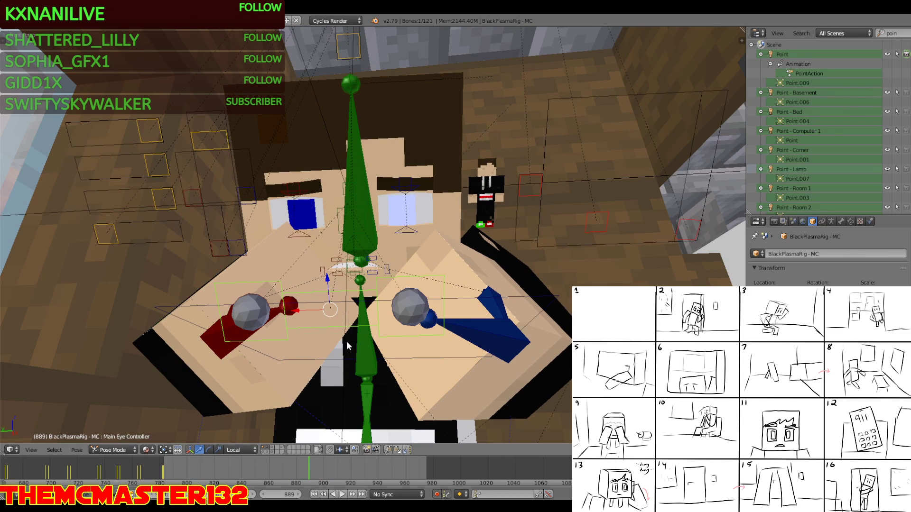
{"action": "key", "text": "Right"}
{"action": "key", "text": "Right"}
{"action": "key", "text": "g"}
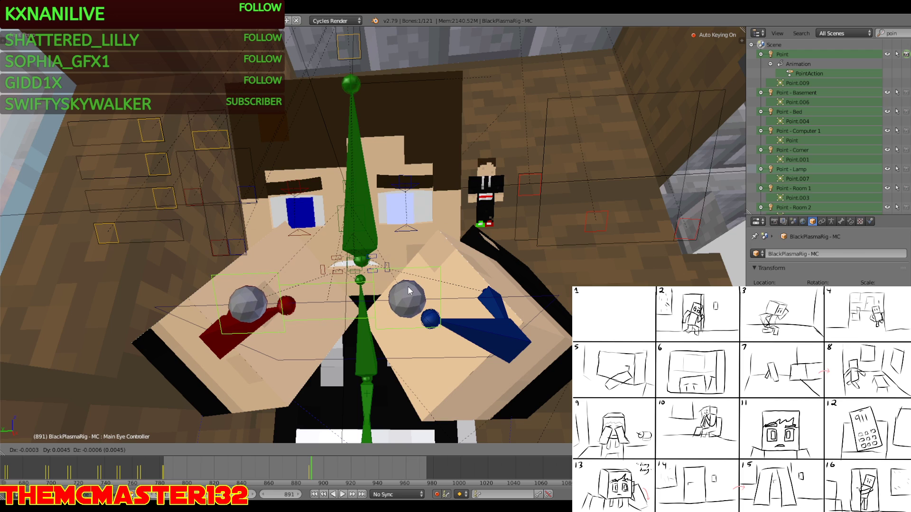
{"action": "left_click", "coordinate": [408, 290]}
Play on to frame 920, key the Main Eye Controller there, and shift it slightly two frames on for another dart
{"action": "left_click", "coordinate": [305, 472]}
{"action": "key", "text": "Right"}
{"action": "key", "text": "Right"}
{"action": "key", "text": "alt+a"}
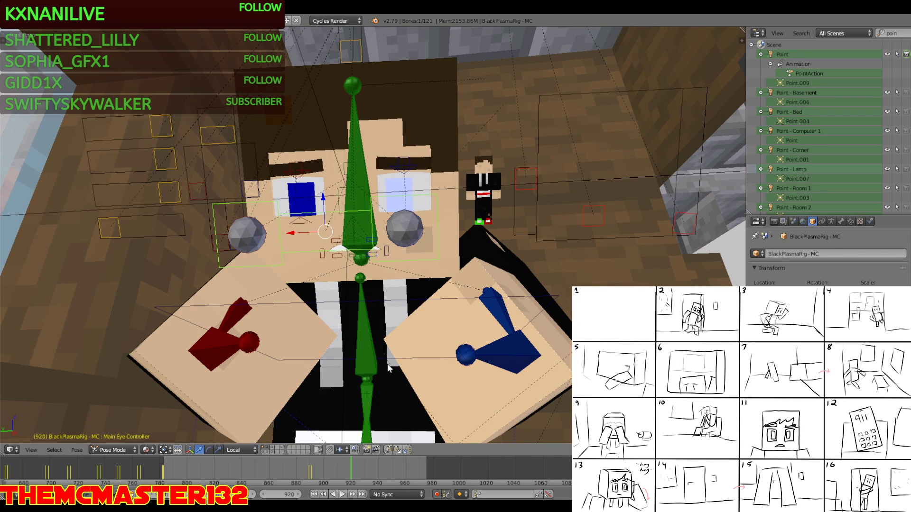
{"action": "key", "text": "g"}
{"action": "left_click", "coordinate": [371, 236]}
Step through frames from about 920 to 949 to review the eye movement
{"action": "left_click", "coordinate": [348, 471]}
{"action": "key", "text": "Right"}
{"action": "key", "text": "Right"}
{"action": "key", "text": "Right"}
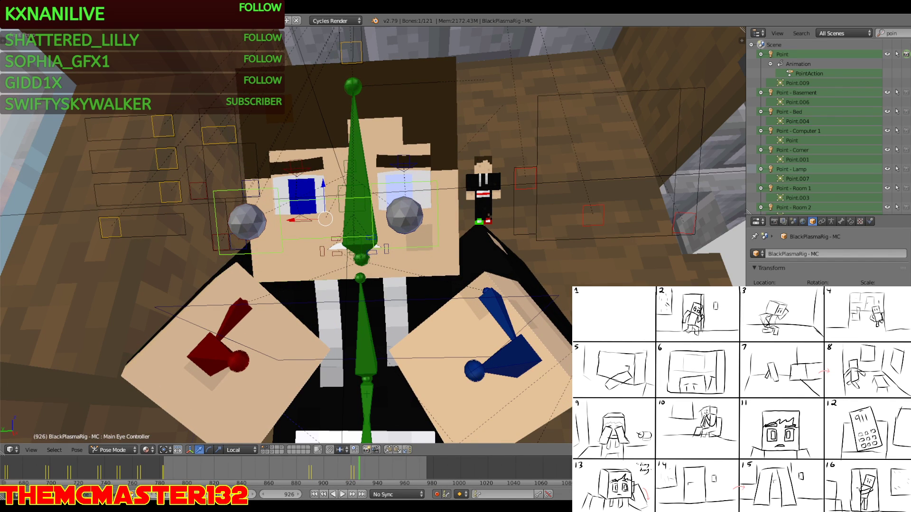
{"action": "key", "text": "Right"}
{"action": "key", "text": "Right"}
{"action": "key", "text": "Right"}
{"action": "key", "text": "Right"}
{"action": "key", "text": "Right"}
{"action": "key", "text": "Right"}
{"action": "key", "text": "Right"}
{"action": "key", "text": "Right"}
{"action": "key", "text": "Right"}
{"action": "key", "text": "Right"}
{"action": "key", "text": "Right"}
{"action": "key", "text": "Right"}
{"action": "key", "text": "Right"}
{"action": "key", "text": "Right"}
{"action": "key", "text": "Right"}
{"action": "key", "text": "Right"}
{"action": "key", "text": "Right"}
{"action": "key", "text": "Right"}
{"action": "key", "text": "Right"}
{"action": "key", "text": "Right"}
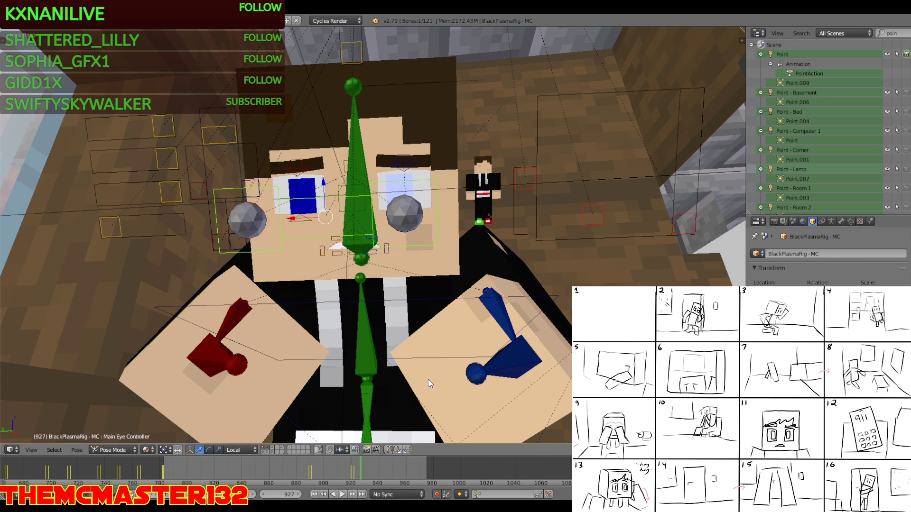
{"action": "key", "text": "Right"}
{"action": "key", "text": "Right"}
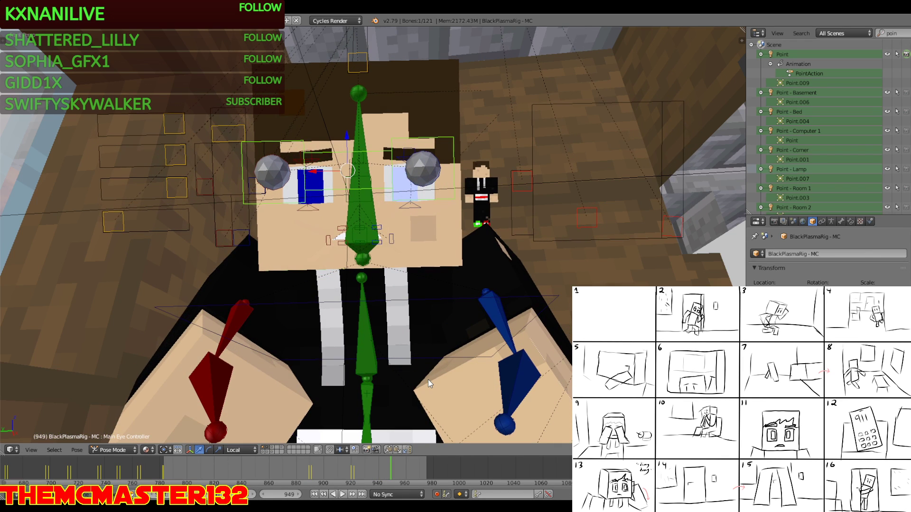
Shift the Main Eye Controller slightly at frame 948 for another eye dart
{"action": "key", "text": "Left"}
{"action": "key", "text": "Left"}
{"action": "key", "text": "Left"}
{"action": "key", "text": "Left"}
{"action": "key", "text": "Right"}
{"action": "key", "text": "Right"}
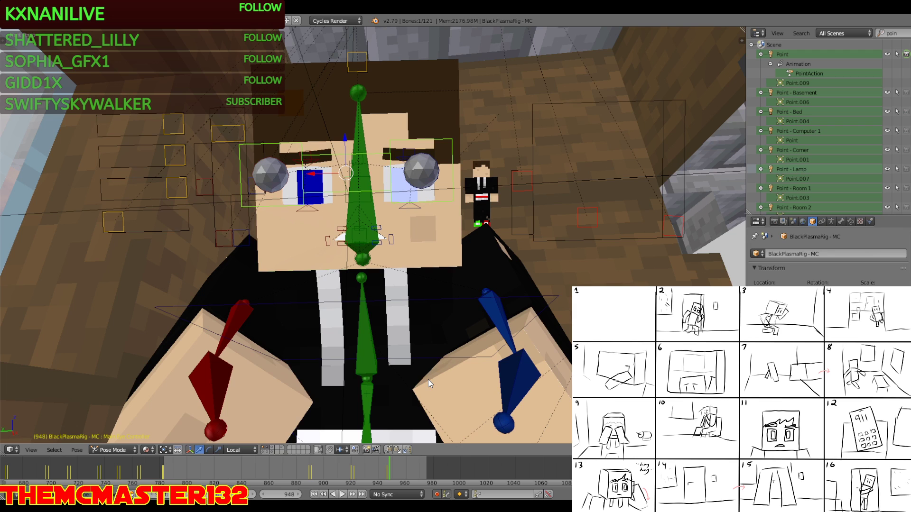
{"action": "scroll", "coordinate": [372, 235], "scroll_direction": "up", "scroll_amount": 3}
{"action": "key", "text": "g"}
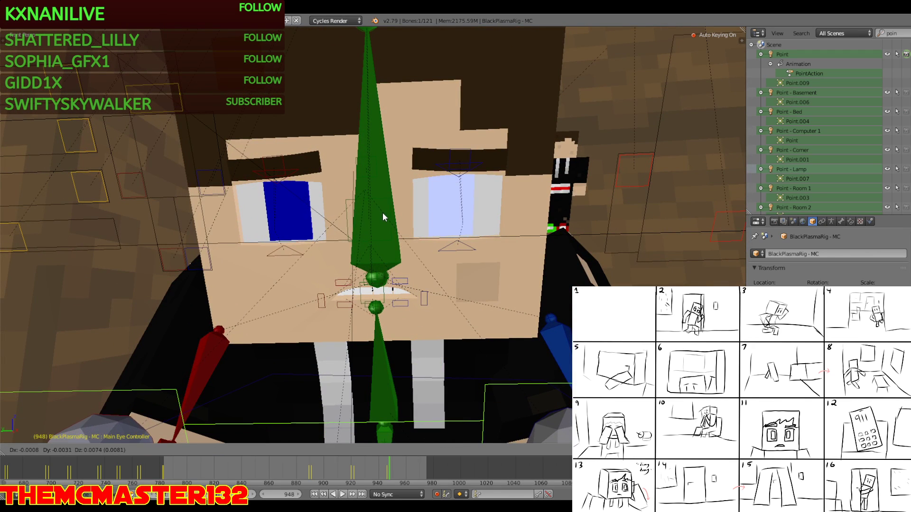
{"action": "left_click", "coordinate": [380, 214]}
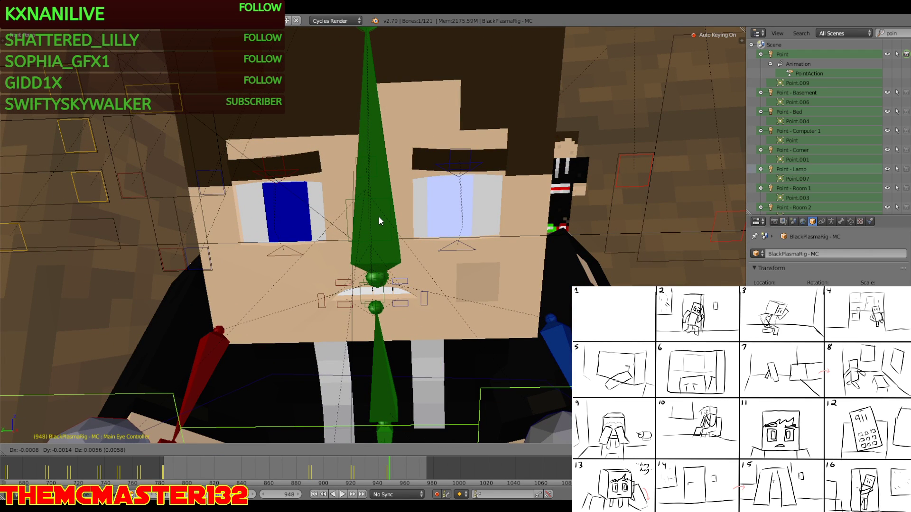
Step through the frames from about 947 to 971, mostly through the scene camera, to review the eye movement
{"action": "left_click", "coordinate": [385, 468]}
{"action": "key", "text": "Right"}
{"action": "key", "text": "Right"}
{"action": "key", "text": "Right"}
{"action": "key", "text": "Right"}
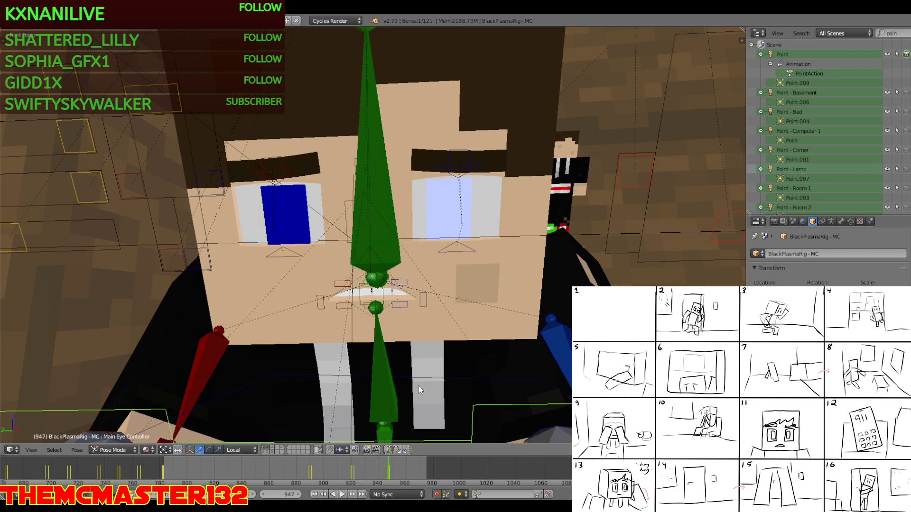
{"action": "key", "text": "KP_0"}
{"action": "key", "text": "Right"}
{"action": "key", "text": "Right"}
{"action": "key", "text": "Right"}
{"action": "key", "text": "Right"}
{"action": "key", "text": "Right"}
{"action": "key", "text": "Right"}
{"action": "key", "text": "Right"}
{"action": "key", "text": "Right"}
{"action": "key", "text": "Right"}
{"action": "key", "text": "Right"}
{"action": "key", "text": "Right"}
{"action": "key", "text": "Right"}
{"action": "key", "text": "Right"}
{"action": "key", "text": "Right"}
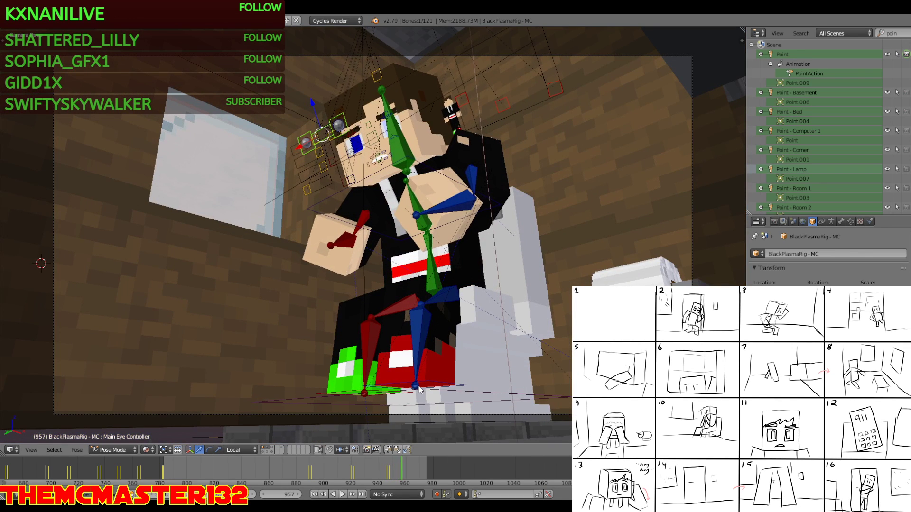
{"action": "key", "text": "Left"}
{"action": "key", "text": "Left"}
{"action": "key", "text": "Left"}
{"action": "key", "text": "Left"}
{"action": "key", "text": "Left"}
{"action": "key", "text": "Left"}
{"action": "key", "text": "Left"}
{"action": "key", "text": "Left"}
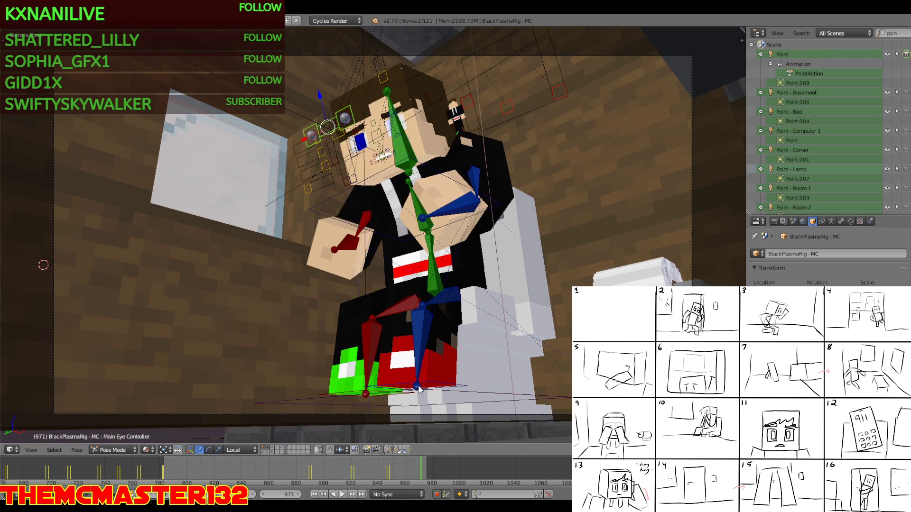
Return to the face view, key the Main Eye Controller at frame 956, and shift it slightly at frame 958
{"action": "key", "text": "KP_0"}
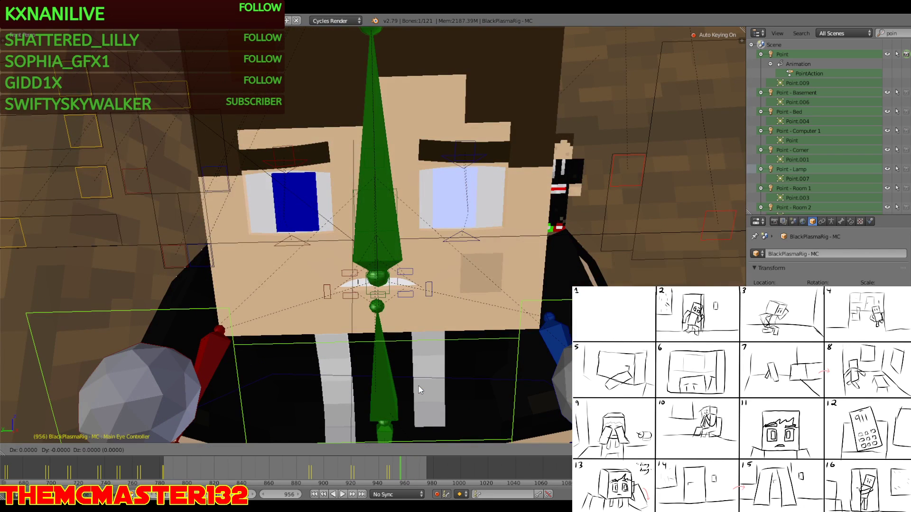
{"action": "key", "text": "Right"}
{"action": "key", "text": "Right"}
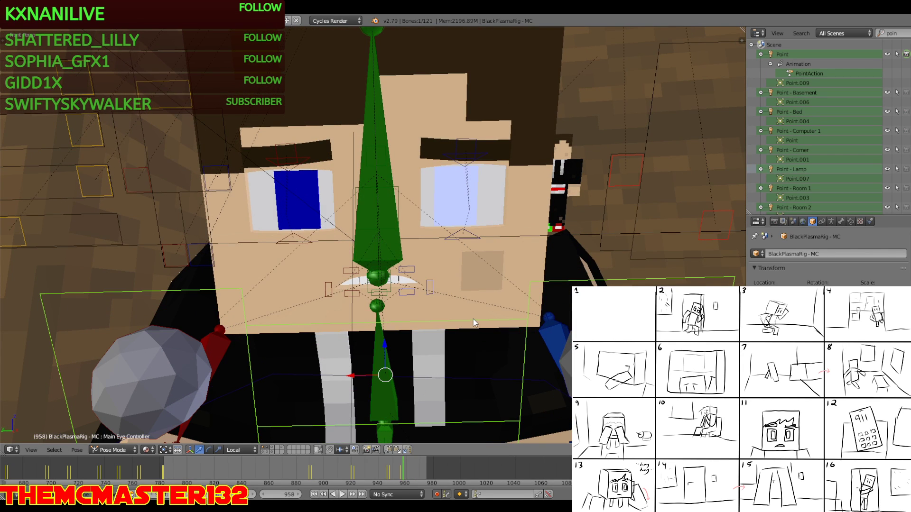
{"action": "key", "text": "g"}
{"action": "left_click", "coordinate": [473, 314]}
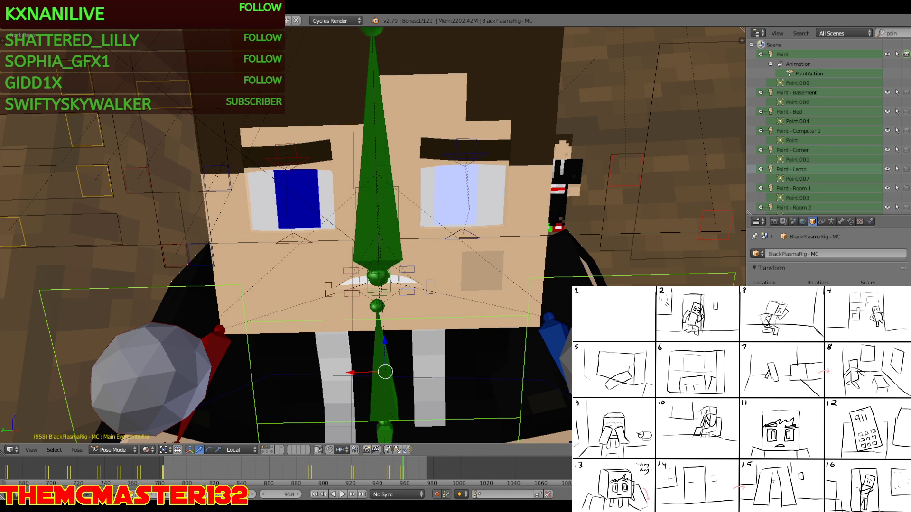
Play the shot through the scene camera to frame 975, and select the Head bone in the free face view
{"action": "key", "text": "KP_0"}
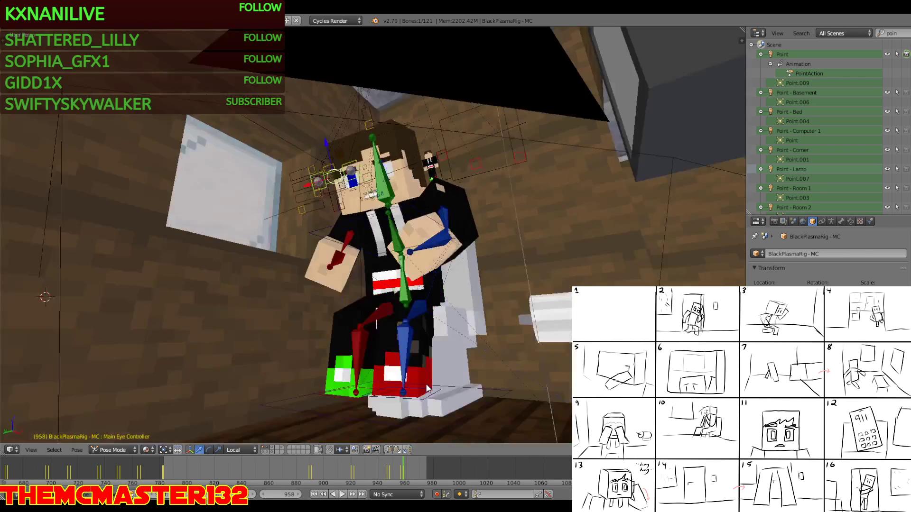
{"action": "key", "text": "alt+a"}
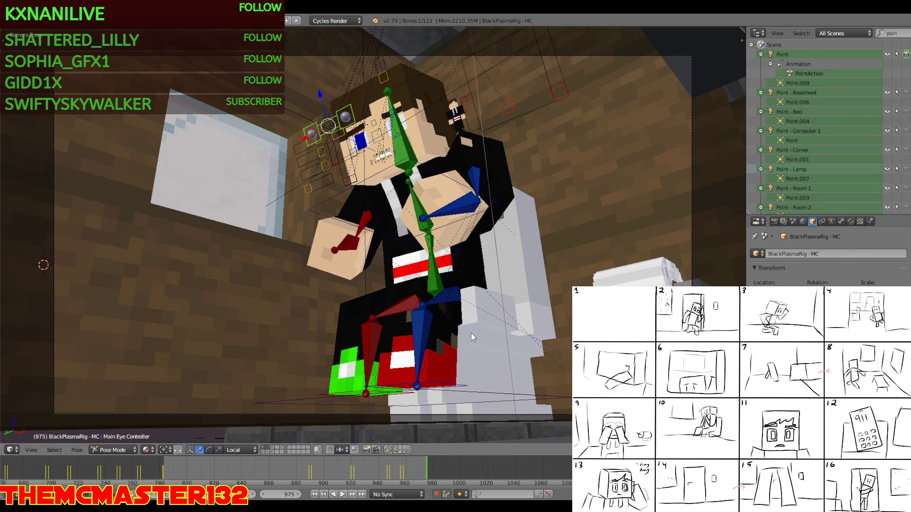
{"action": "key", "text": "KP_Decimal"}
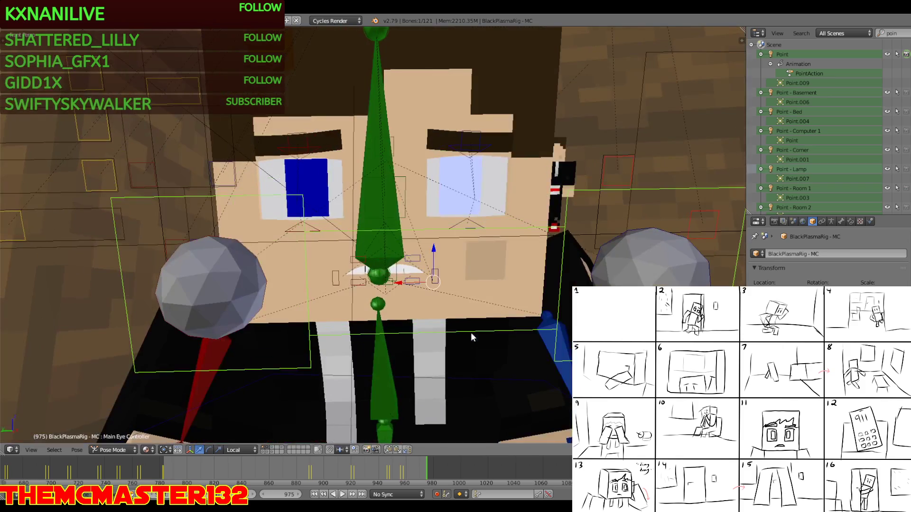
{"action": "key", "text": "shift+f"}
{"action": "key", "text": "w"}
{"action": "left_click", "coordinate": [380, 230]}
{"action": "right_click", "coordinate": [380, 197]}
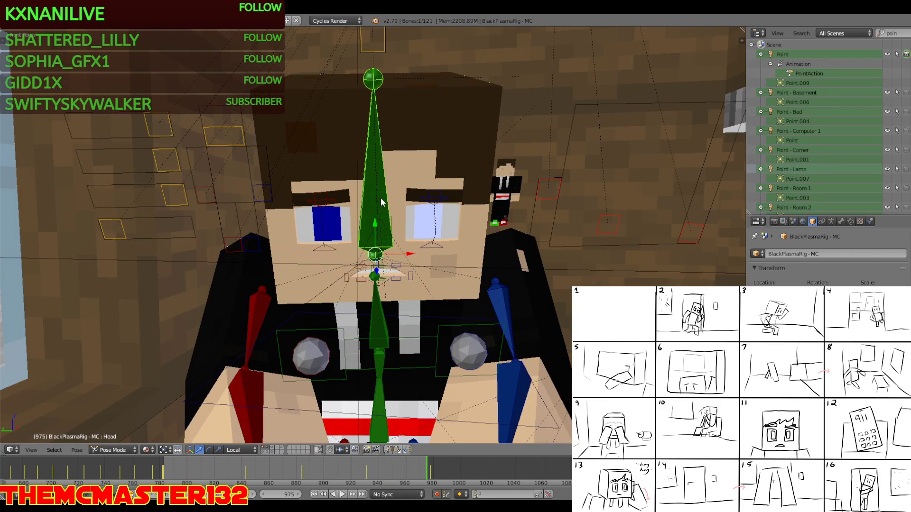
Examine the character's head, arms and torso from several angles at frame 975
{"action": "key", "text": "shift+f"}
{"action": "key", "text": "s"}
{"action": "key", "text": "q"}
{"action": "left_click", "coordinate": [373, 235]}
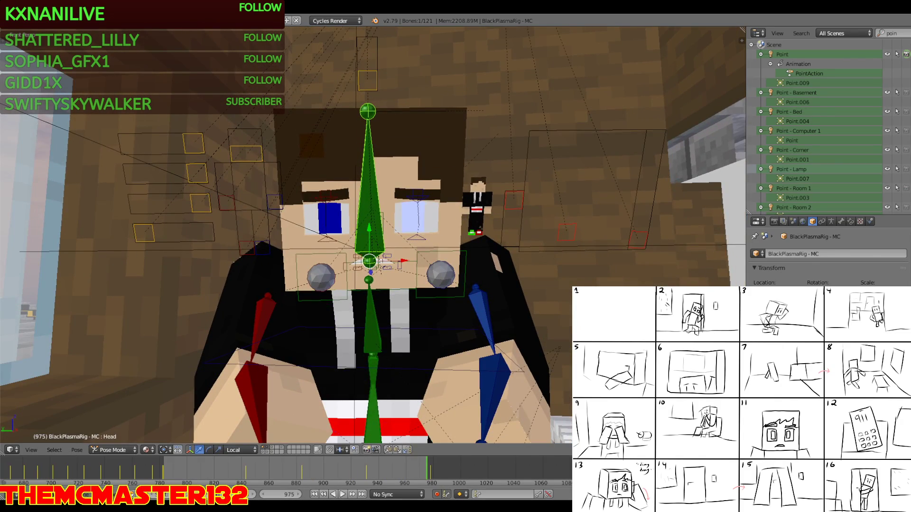
{"action": "key", "text": "shift+f"}
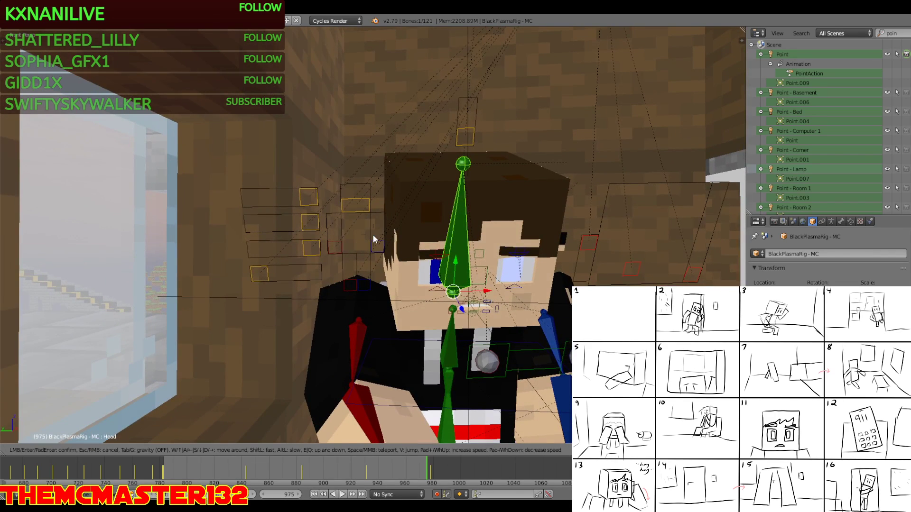
{"action": "left_click", "coordinate": [373, 235]}
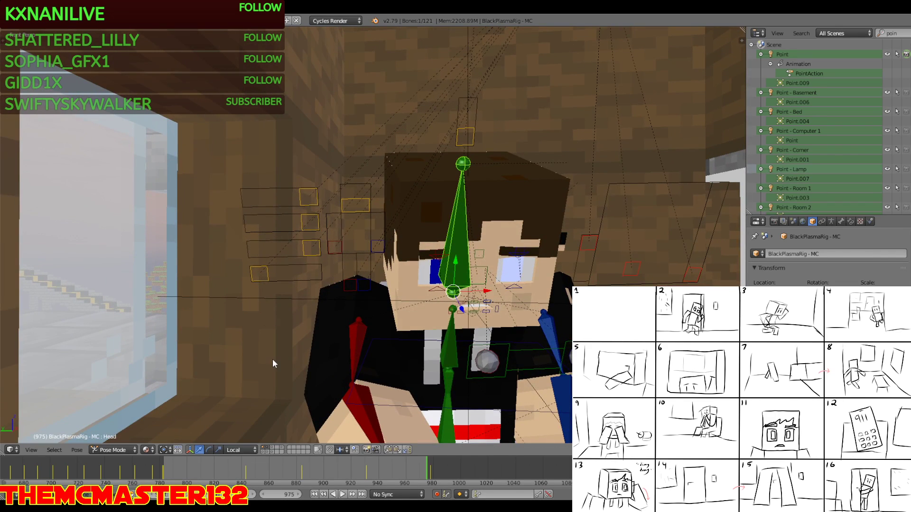
{"action": "key", "text": "shift+f"}
{"action": "key", "text": "d"}
{"action": "key", "text": "q"}
{"action": "key", "text": "w"}
{"action": "left_click", "coordinate": [373, 235]}
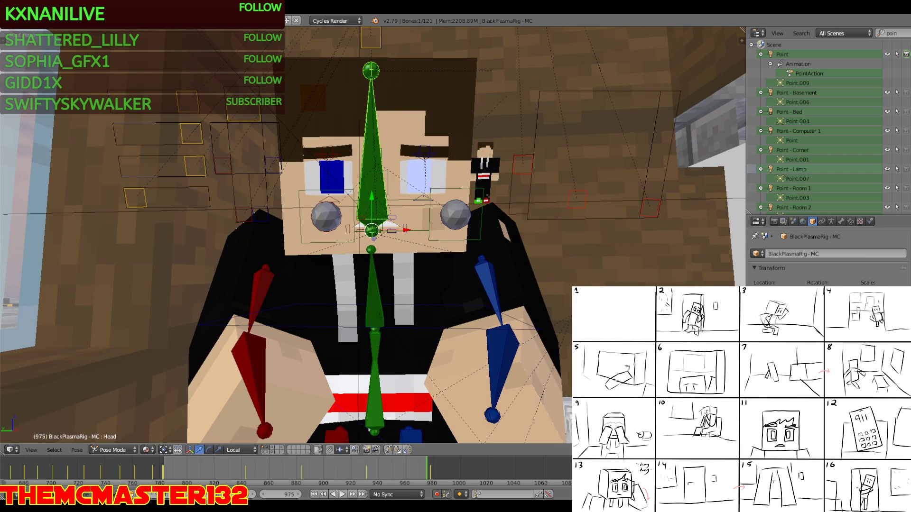
{"action": "key", "text": "shift+f"}
{"action": "key", "text": "s"}
{"action": "key", "text": "e"}
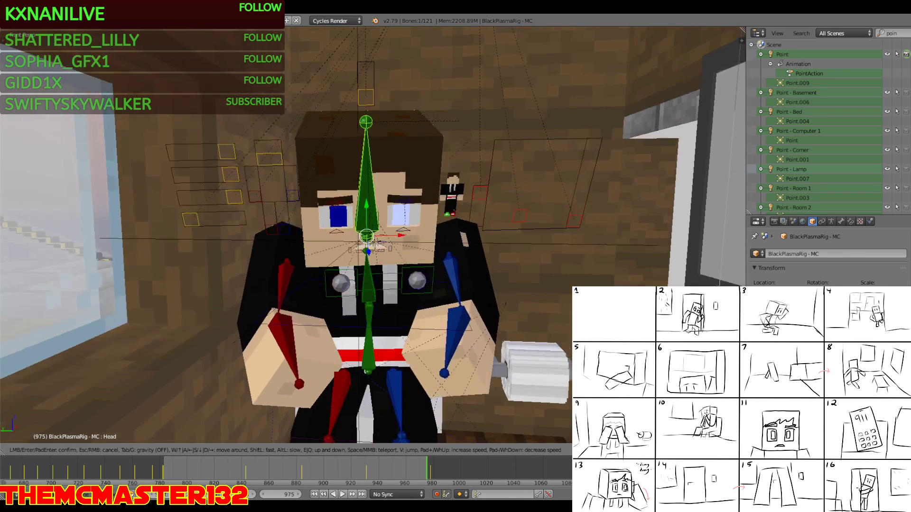
{"action": "key", "text": "w"}
{"action": "left_click", "coordinate": [391, 319]}
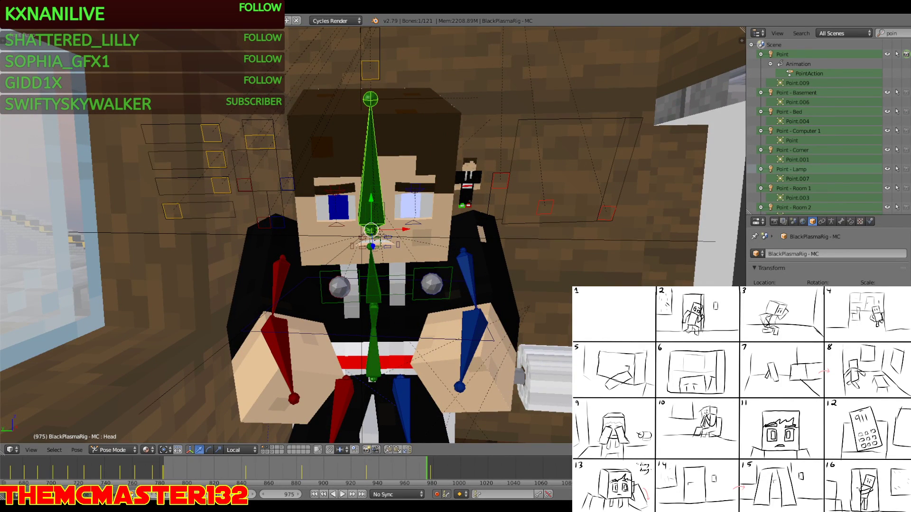
{"action": "key", "text": "shift+f"}
{"action": "key", "text": "q"}
{"action": "key", "text": "w"}
{"action": "left_click", "coordinate": [369, 248]}
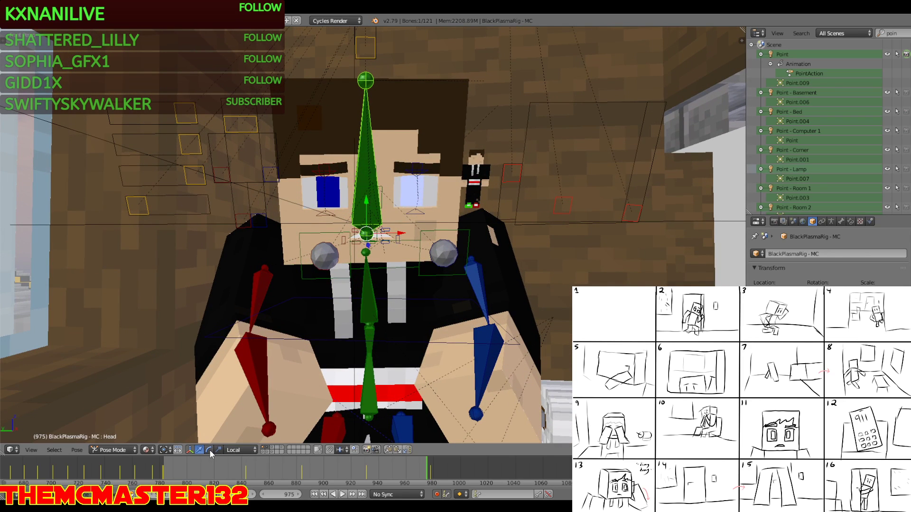
Select both lower eyelid controllers close up and play the animation back to frame 947 to check the face
{"action": "right_click", "coordinate": [335, 210]}
{"action": "key", "text": "shift+f"}
{"action": "key", "text": "w"}
{"action": "left_click", "coordinate": [332, 254]}
{"action": "right_click", "coordinate": [323, 237]}
{"action": "right_click", "coordinate": [326, 325]}
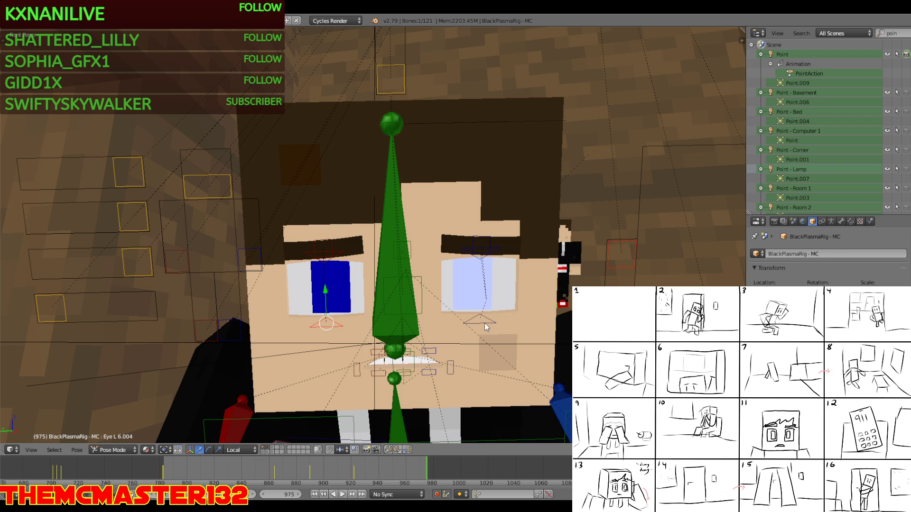
{"action": "left_click_drag", "start_coordinate": [283, 469], "coordinate": [366, 466]}
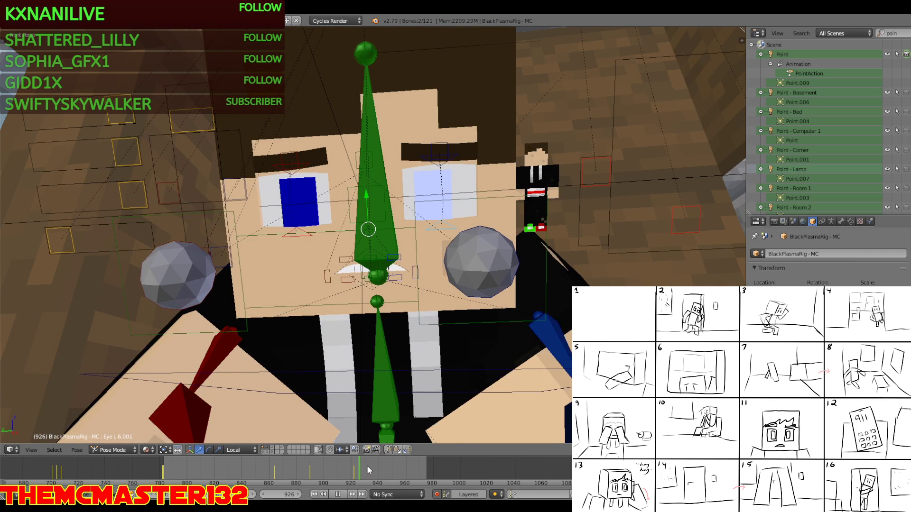
{"action": "key", "text": "alt+a"}
Select both eyebrow and both upper eyelid controllers, and raise them slightly along their local Y axis at frame 949
{"action": "right_click", "coordinate": [301, 148]}
{"action": "key", "text": "shift+f"}
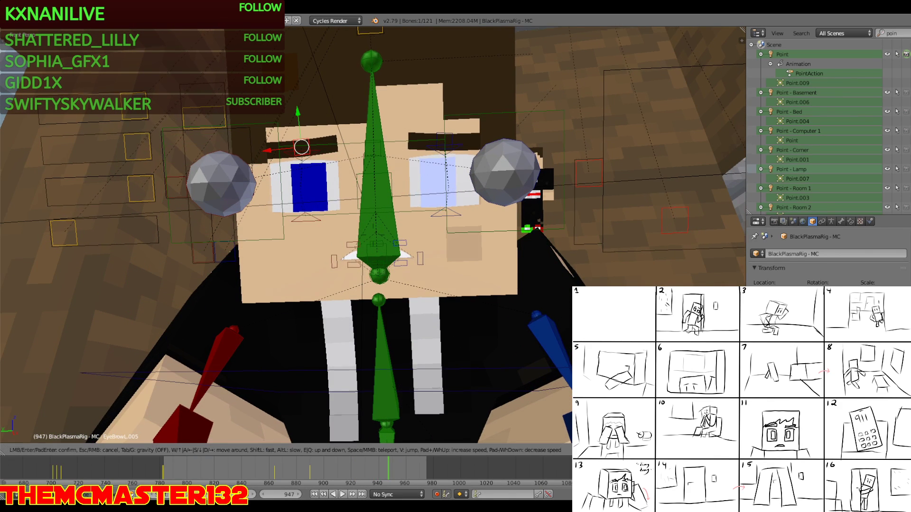
{"action": "key", "text": "w"}
{"action": "left_click", "coordinate": [374, 235]}
{"action": "left_click", "coordinate": [291, 169], "text": "shift"}
{"action": "left_click", "coordinate": [484, 170], "text": "shift"}
{"action": "left_click", "coordinate": [474, 159], "text": "shift"}
{"action": "left_click", "coordinate": [391, 468]}
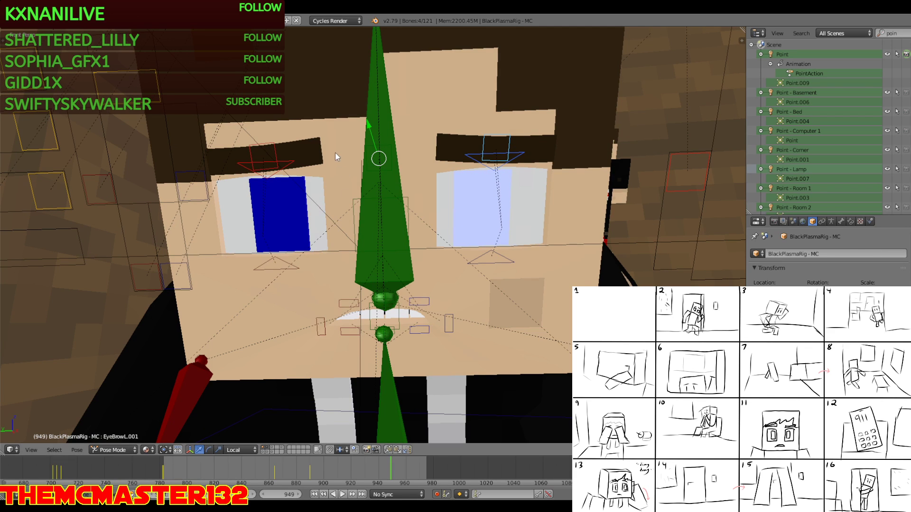
{"action": "key", "text": "g"}
{"action": "key", "text": "y"}
{"action": "key", "text": "y"}
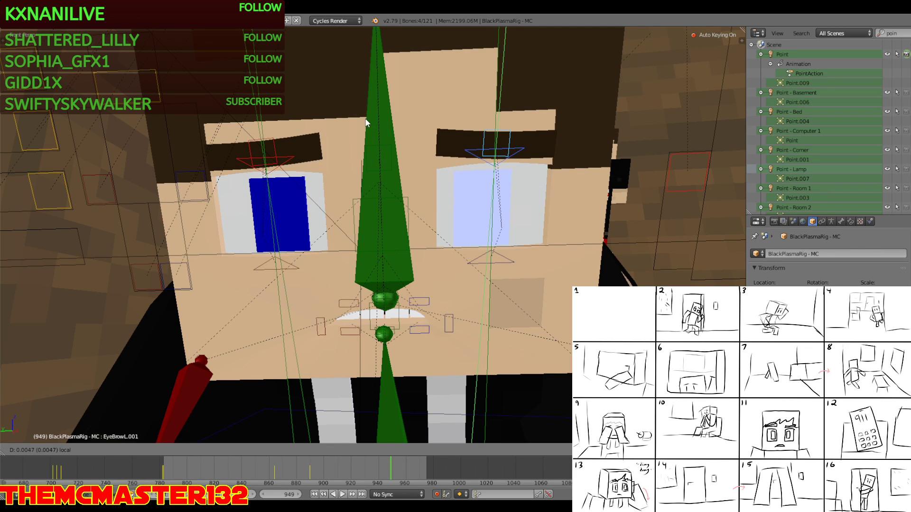
{"action": "left_click_drag", "start_coordinate": [365, 122], "coordinate": [372, 121]}
Play back the eyebrow and eyelid movement from about frame 892 to frame 974
{"action": "scroll", "coordinate": [374, 121], "scroll_direction": "down", "scroll_amount": 3}
{"action": "left_click", "coordinate": [313, 469]}
{"action": "key", "text": "alt+a"}
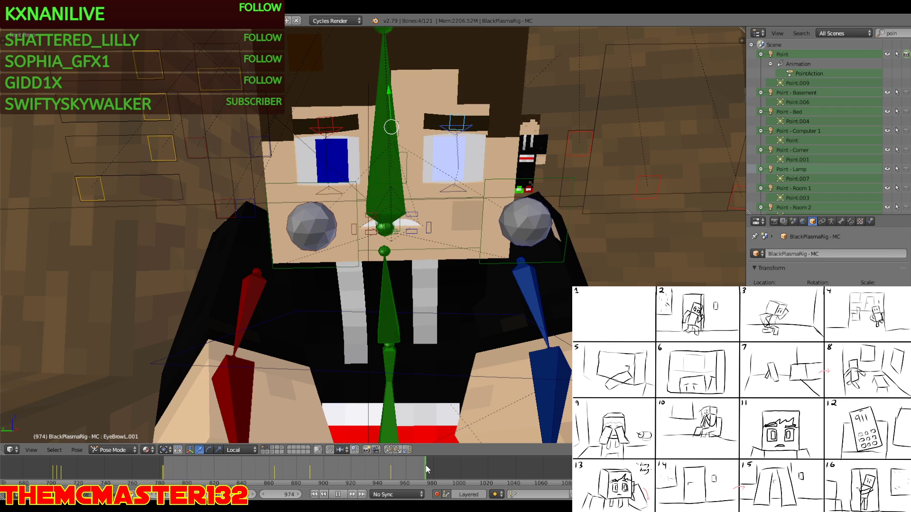
{"action": "key", "text": "alt+a"}
Select the eyebrow and upper eyelid controllers at frame 974 and key their pose there
{"action": "right_click", "coordinate": [333, 119]}
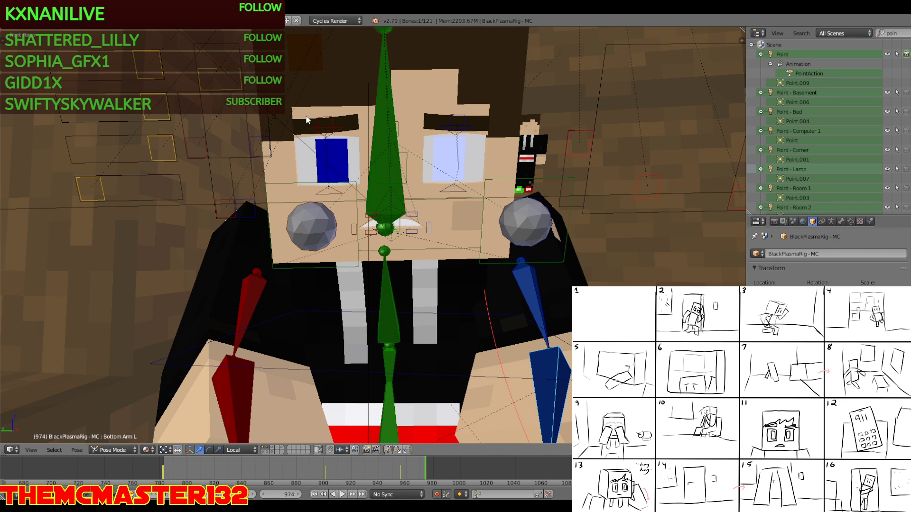
{"action": "right_click", "coordinate": [458, 121], "text": "shift"}
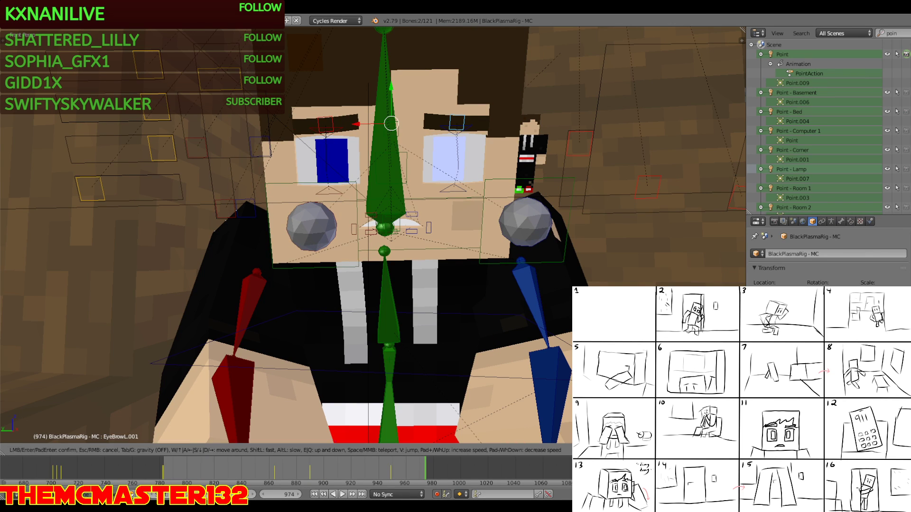
{"action": "key", "text": "KP_Decimal"}
{"action": "left_click_drag", "start_coordinate": [384, 179], "coordinate": [384, 181]}
{"action": "right_click", "coordinate": [469, 205], "text": "shift"}
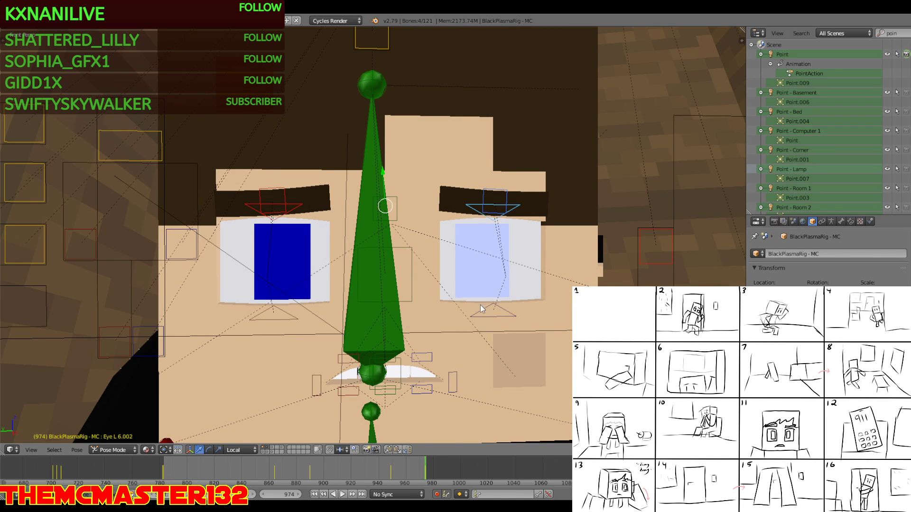
Add both lower eyelid controllers to the selection and key all six eyebrow and eyelid controllers at frames 914 and 919
{"action": "right_click", "coordinate": [479, 317], "text": "shift"}
{"action": "right_click", "coordinate": [276, 314], "text": "shift"}
{"action": "right_click", "coordinate": [277, 319], "text": "shift"}
{"action": "key", "text": "shift+f"}
{"action": "key", "text": "s"}
{"action": "left_click", "coordinate": [372, 234]}
{"action": "left_click_drag", "start_coordinate": [314, 470], "coordinate": [318, 470]}
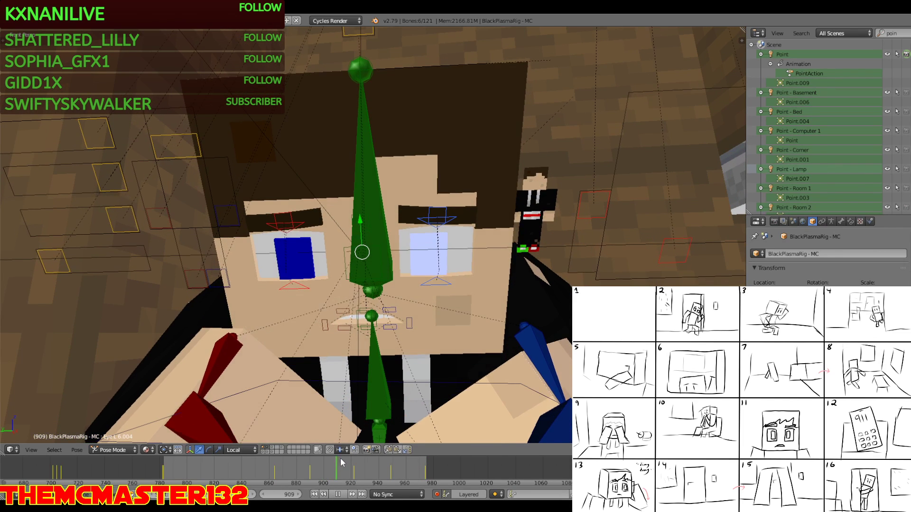
{"action": "key", "text": "alt+a"}
{"action": "key", "text": "Right"}
{"action": "key", "text": "Right"}
{"action": "key", "text": "Right"}
{"action": "key", "text": "Right"}
{"action": "key", "text": "Right"}
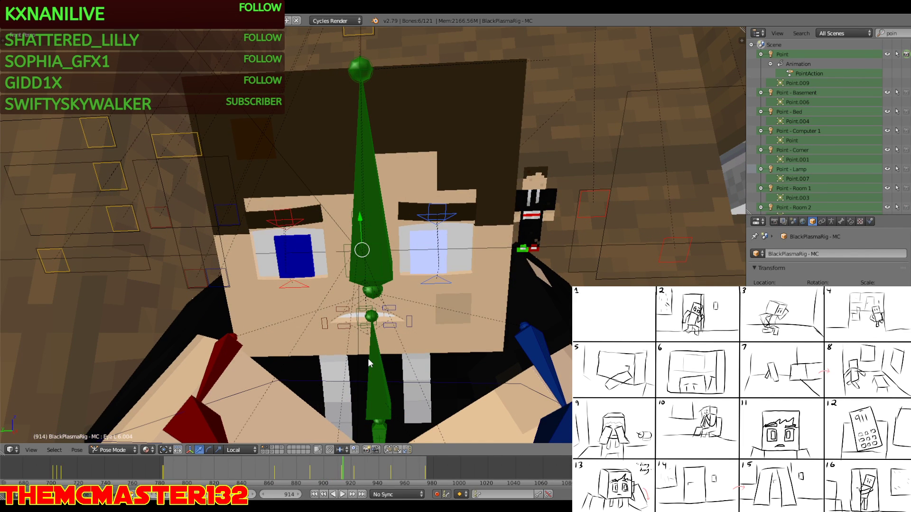
{"action": "key", "text": "Left"}
{"action": "key", "text": "Left"}
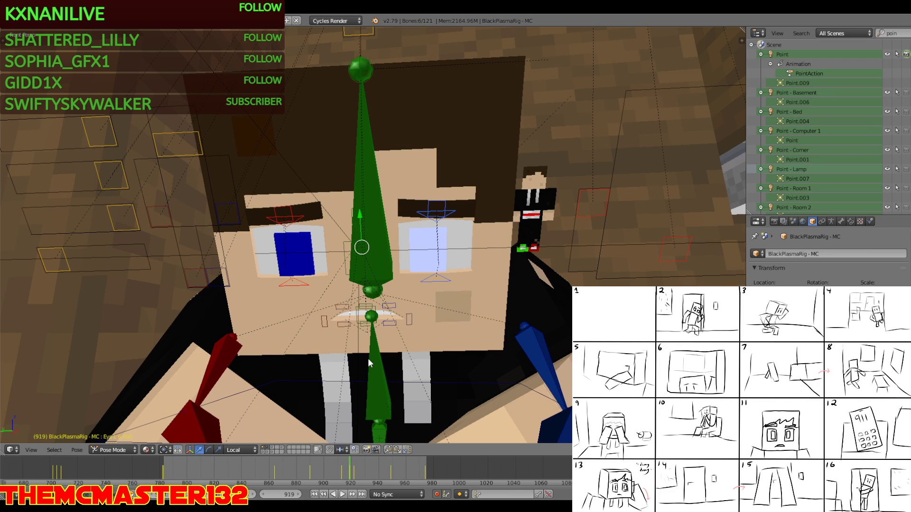
At frame 916, raise both lower eyelids and lower both upper eyelids by about 0.07 along local Y to shut the eyes
{"action": "right_click", "coordinate": [298, 287]}
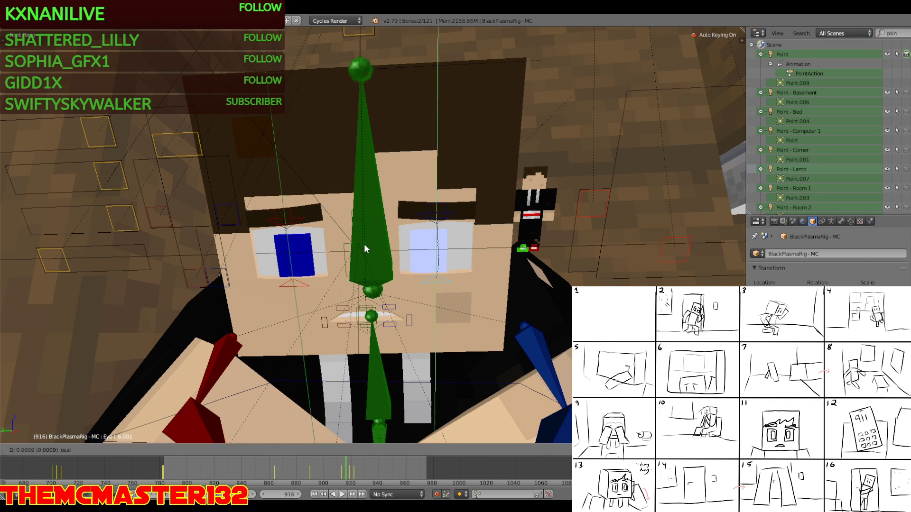
{"action": "right_click", "coordinate": [303, 220]}
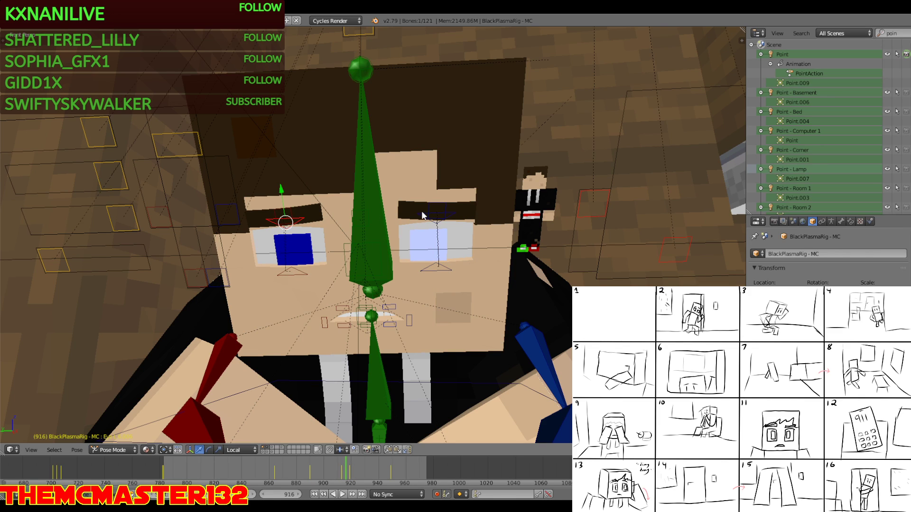
{"action": "key", "text": "g"}
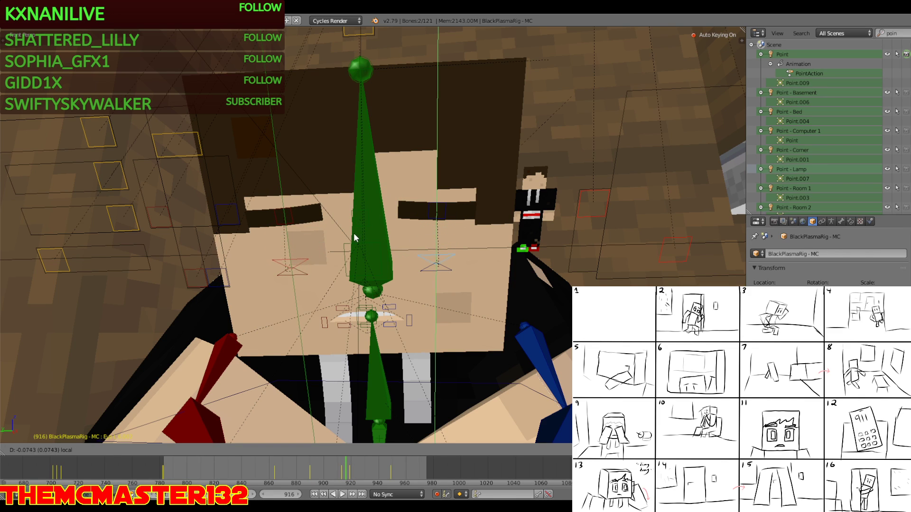
{"action": "left_click", "coordinate": [353, 233]}
Lower both eyebrow controllers slightly along their local Y axis at frame 916, and clear the bone selection
{"action": "key", "text": "g"}
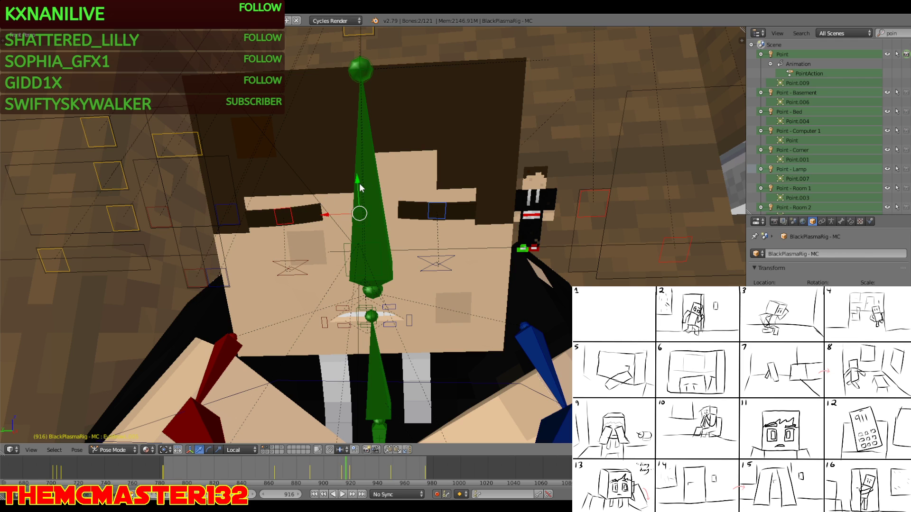
{"action": "key", "text": "y"}
{"action": "key", "text": "y"}
{"action": "left_click", "coordinate": [358, 194]}
{"action": "key", "text": "a"}
Look through the camera with only renderable objects displayed, and make an OpenGL preview render of the animation
{"action": "key", "text": "KP_0"}
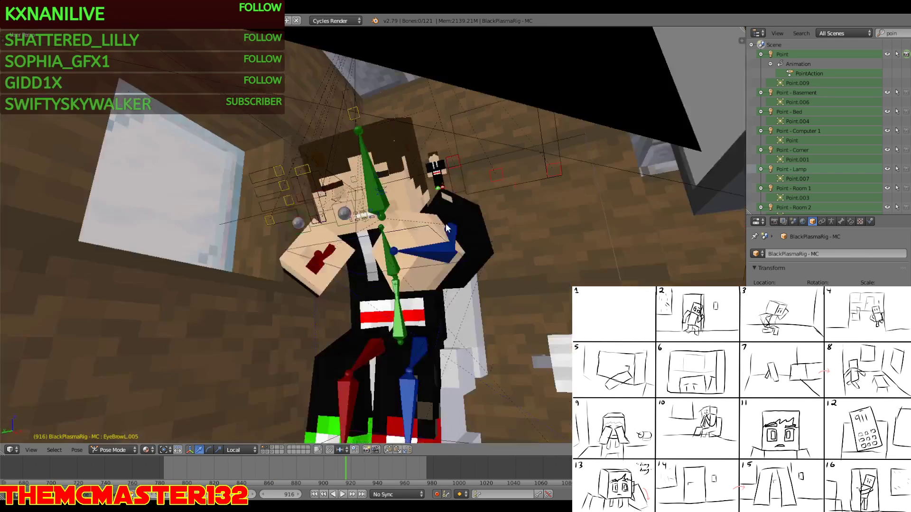
{"action": "key", "text": "n"}
{"action": "left_click", "coordinate": [661, 346]}
{"action": "key", "text": "n"}
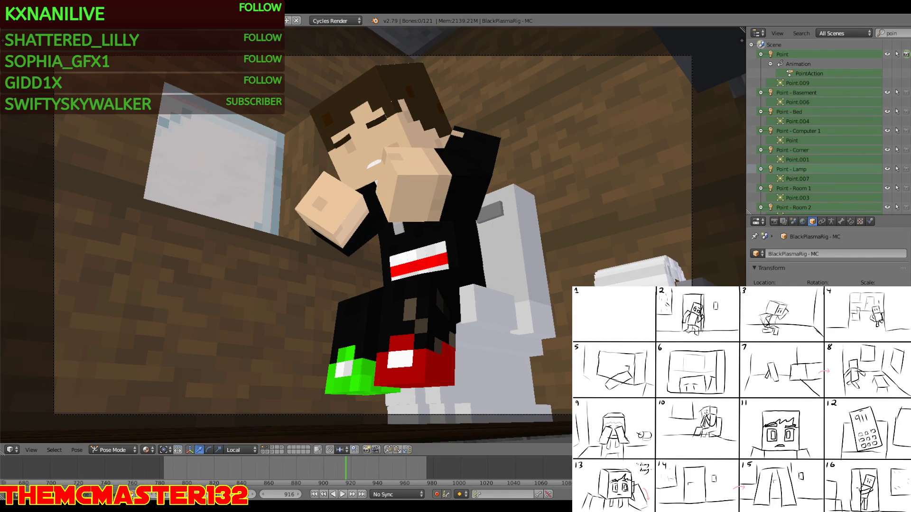
{"action": "left_click", "coordinate": [31, 20]}
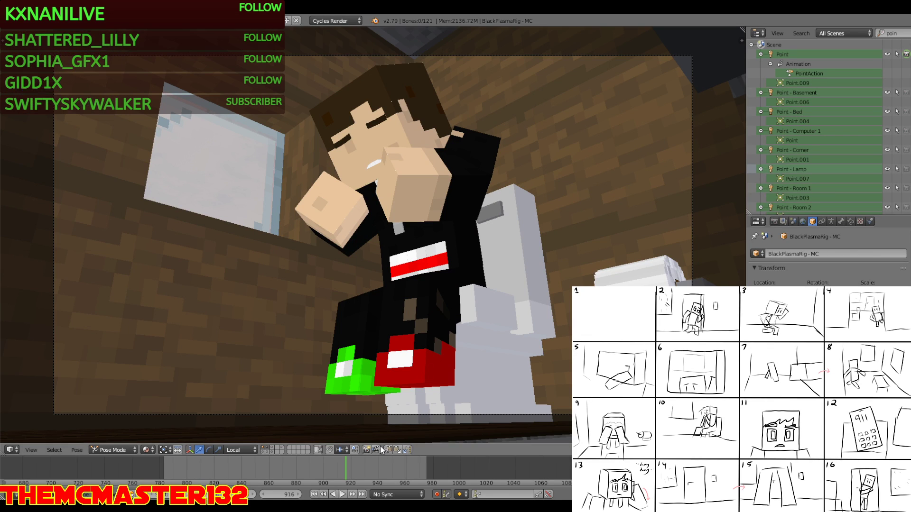
{"action": "left_click", "coordinate": [377, 451]}
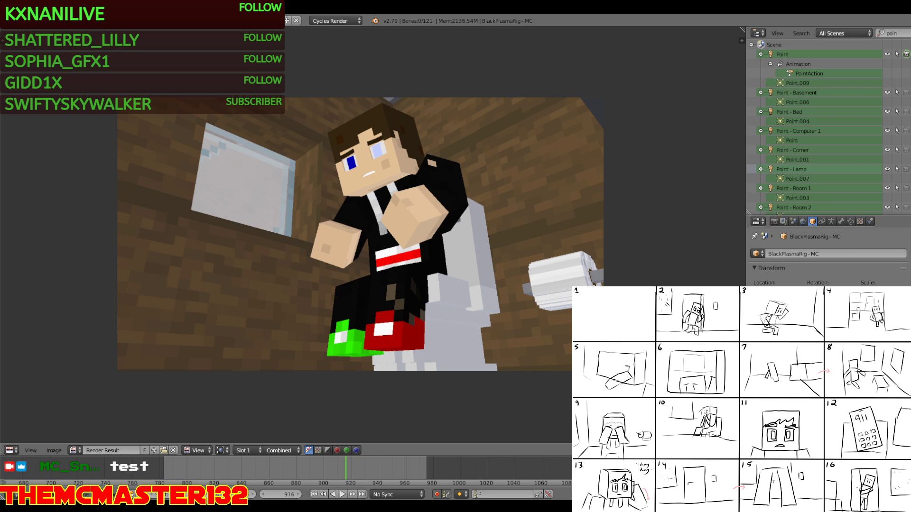
Return from the render result to the 3D view, display the rig again and leave the camera view
{"action": "left_click", "coordinate": [12, 450]}
{"action": "left_click", "coordinate": [19, 437]}
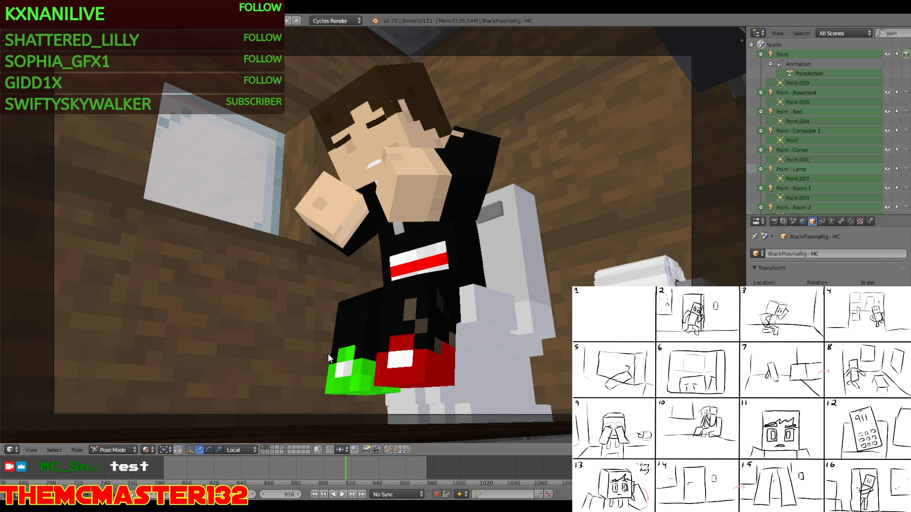
{"action": "left_click", "coordinate": [668, 321]}
{"action": "key", "text": "n"}
{"action": "key", "text": "KP_0"}
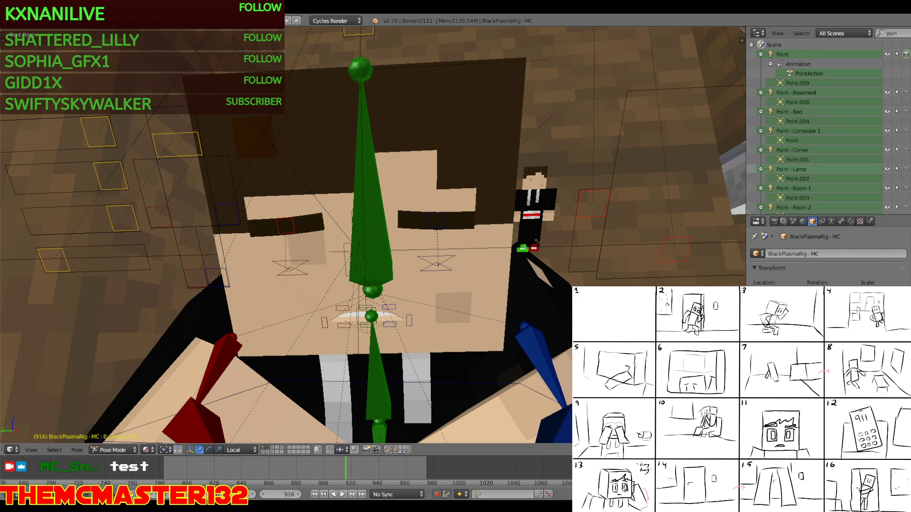
Select the right upper arm, switch to the rotation manipulator and review the arm motion from about frame 907 to 978
{"action": "scroll", "coordinate": [440, 340], "scroll_direction": "down", "scroll_amount": 4}
{"action": "middle_click_drag", "start_coordinate": [441, 341], "coordinate": [440, 352]}
{"action": "right_click", "coordinate": [280, 257]}
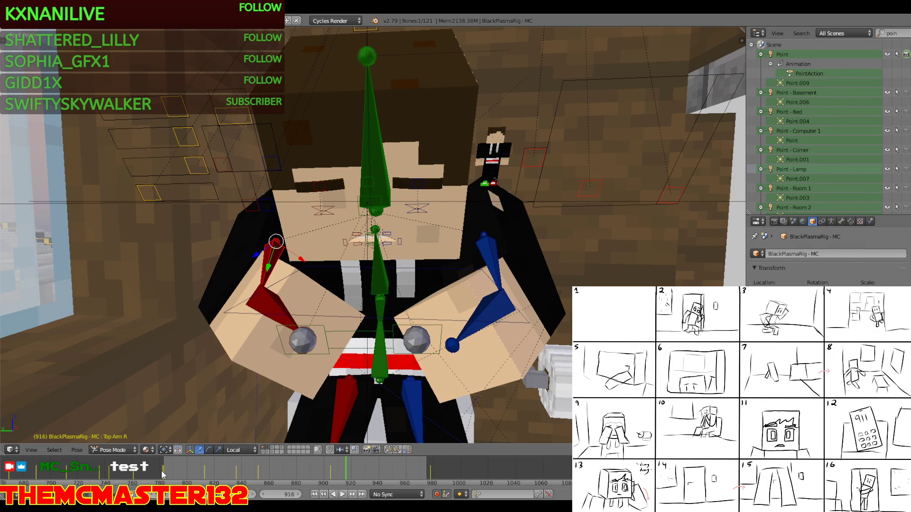
{"action": "left_click", "coordinate": [208, 450]}
{"action": "left_click", "coordinate": [332, 470]}
{"action": "key", "text": "alt+a"}
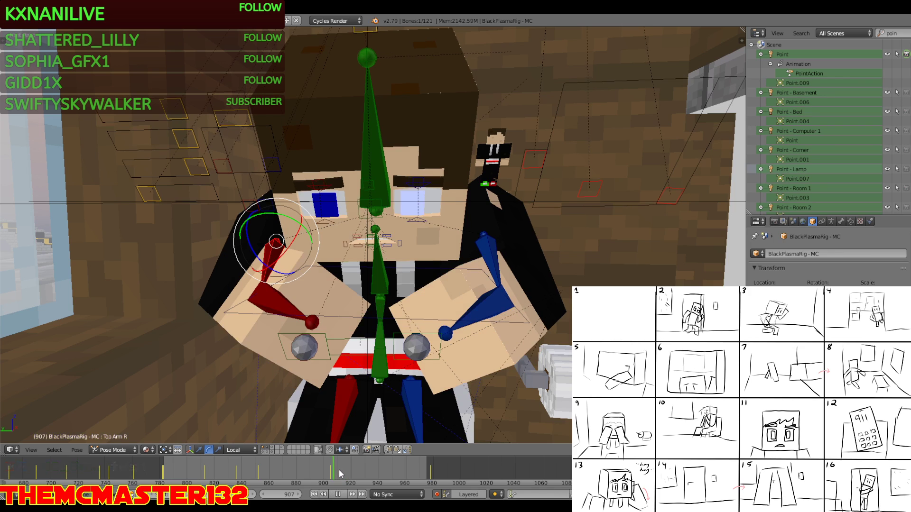
{"action": "left_click_drag", "start_coordinate": [326, 462], "coordinate": [430, 464]}
{"action": "key", "text": "alt+a"}
Set the transform orientation to Global and rotate both upper arms inward about the Z axis at frame 978
{"action": "left_click", "coordinate": [238, 449]}
{"action": "left_click", "coordinate": [244, 438]}
{"action": "left_click_drag", "start_coordinate": [294, 239], "coordinate": [313, 239]}
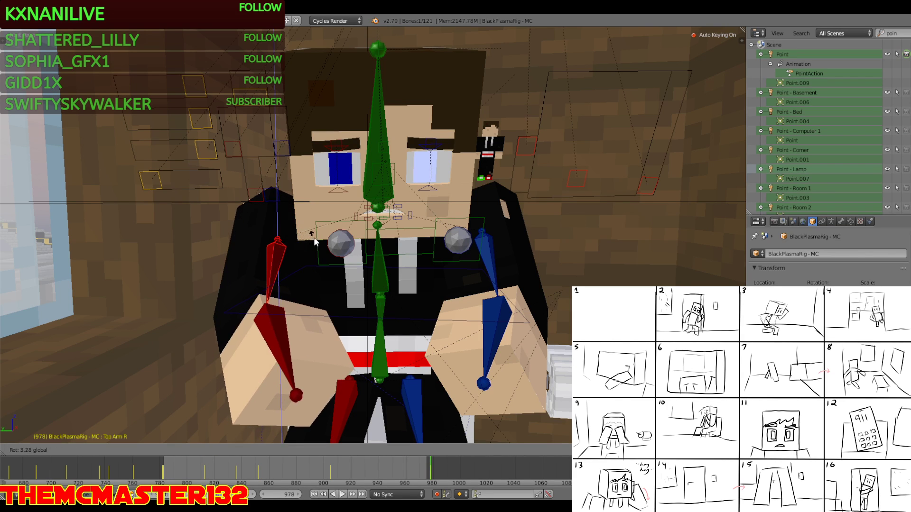
{"action": "left_click", "coordinate": [326, 224]}
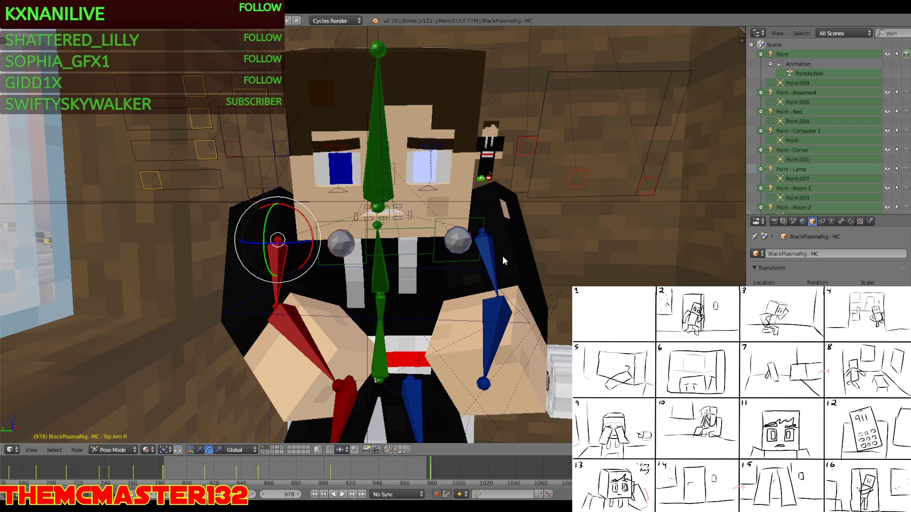
{"action": "right_click", "coordinate": [494, 258]}
{"action": "key", "text": "r"}
{"action": "key", "text": "z"}
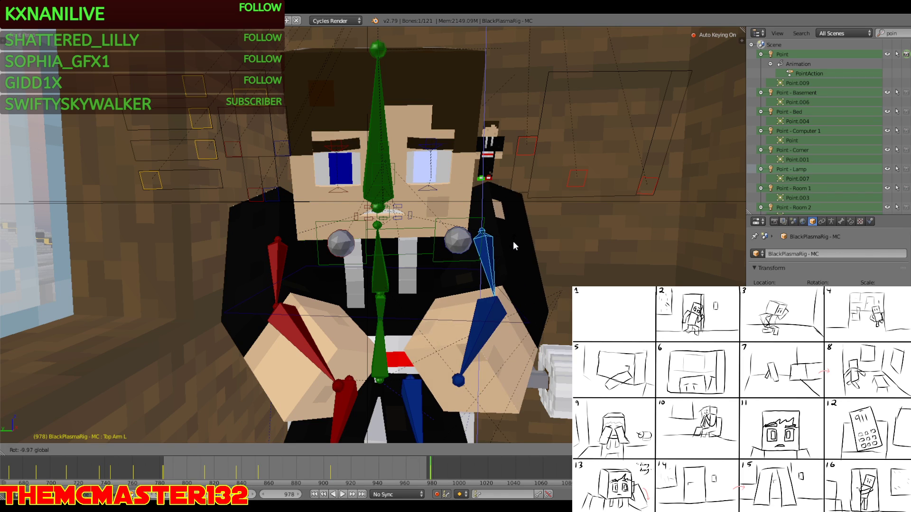
{"action": "left_click", "coordinate": [513, 246]}
Rotate the right upper arm slightly further inward about the global Z axis at frame 978
{"action": "right_click", "coordinate": [272, 255]}
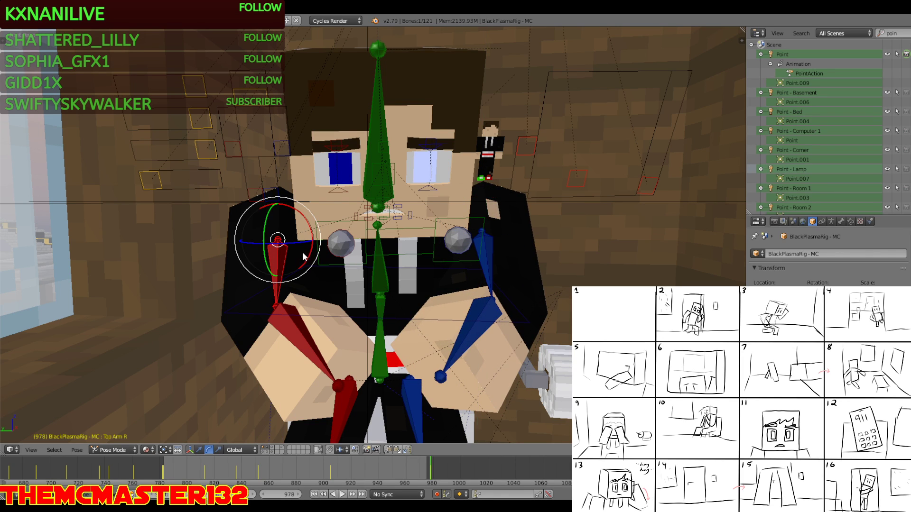
{"action": "key", "text": "r"}
{"action": "key", "text": "x"}
{"action": "right_click", "coordinate": [311, 243]}
{"action": "key", "text": "r"}
{"action": "key", "text": "z"}
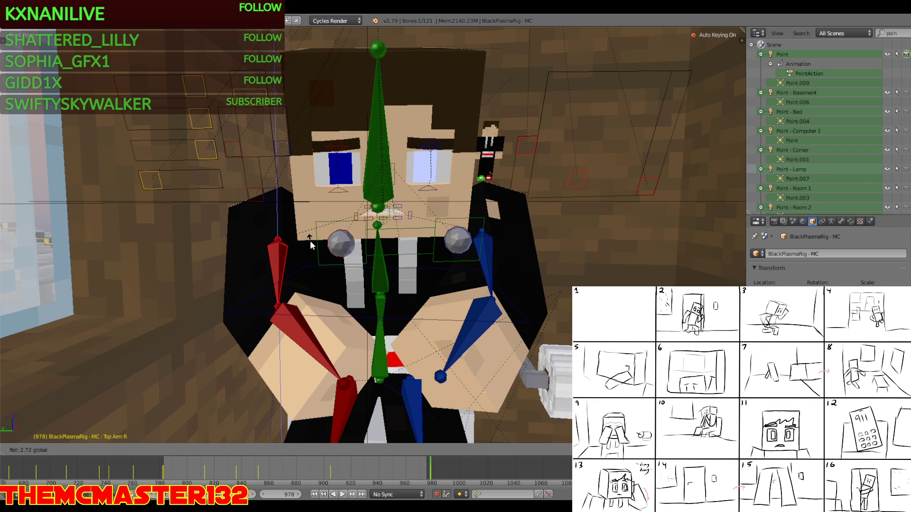
{"action": "left_click", "coordinate": [312, 240]}
Set the transform orientation back to Local and play back the arm motion from about frame 905
{"action": "left_click", "coordinate": [241, 448]}
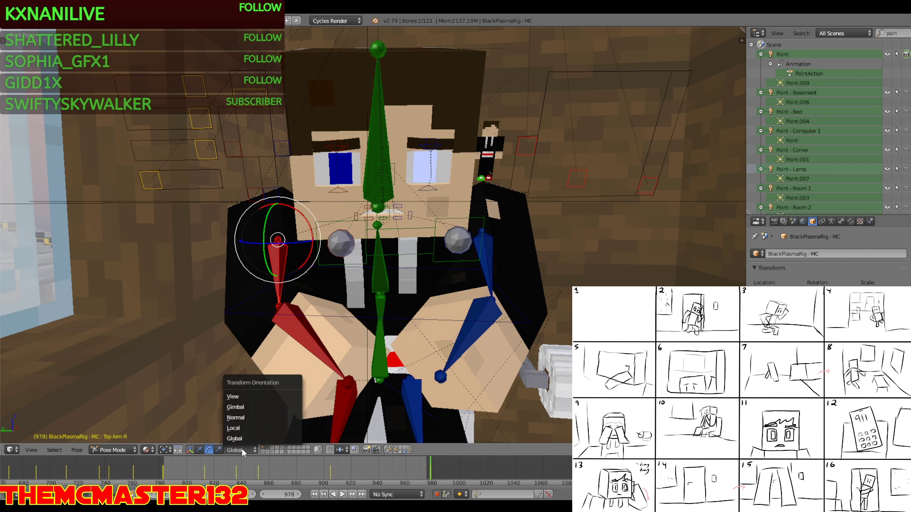
{"action": "left_click", "coordinate": [330, 471]}
{"action": "key", "text": "alt+a"}
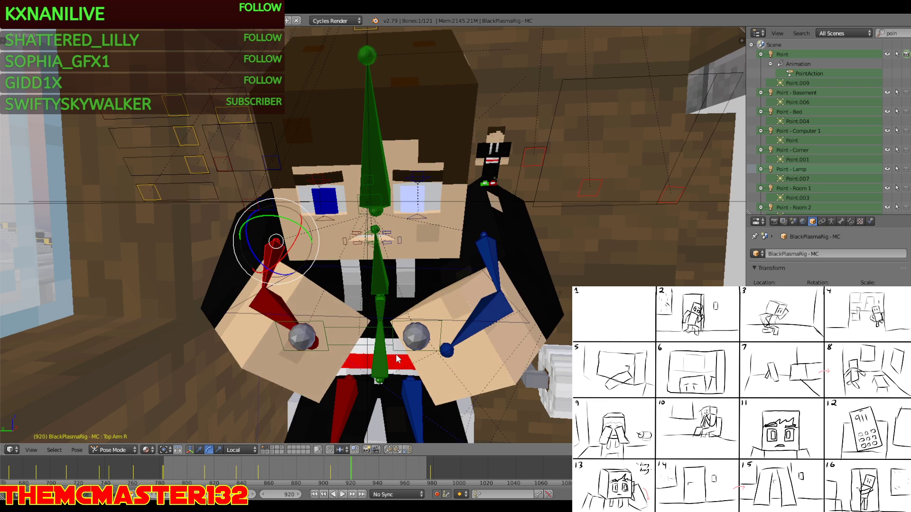
{"action": "key", "text": "alt+a"}
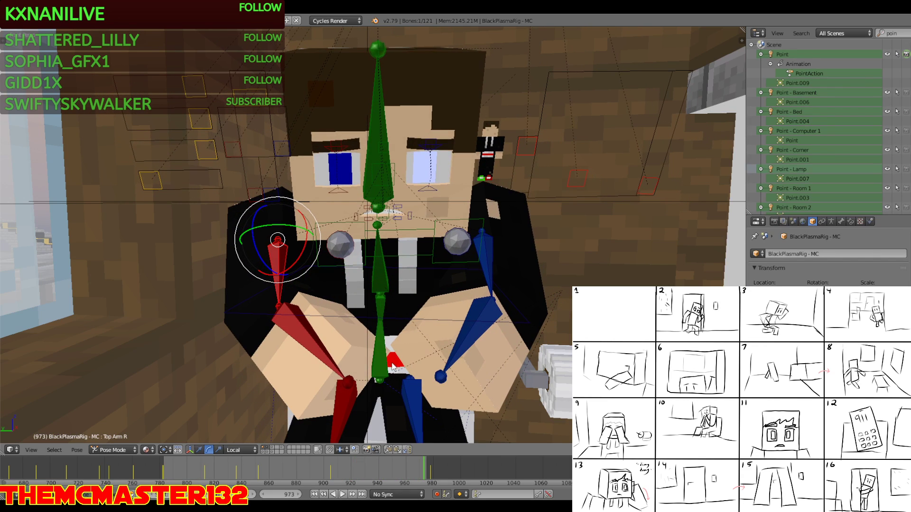
Go to frame 905 and trackball-rotate the left upper arm slightly so its forearm moves inward
{"action": "left_click", "coordinate": [330, 472]}
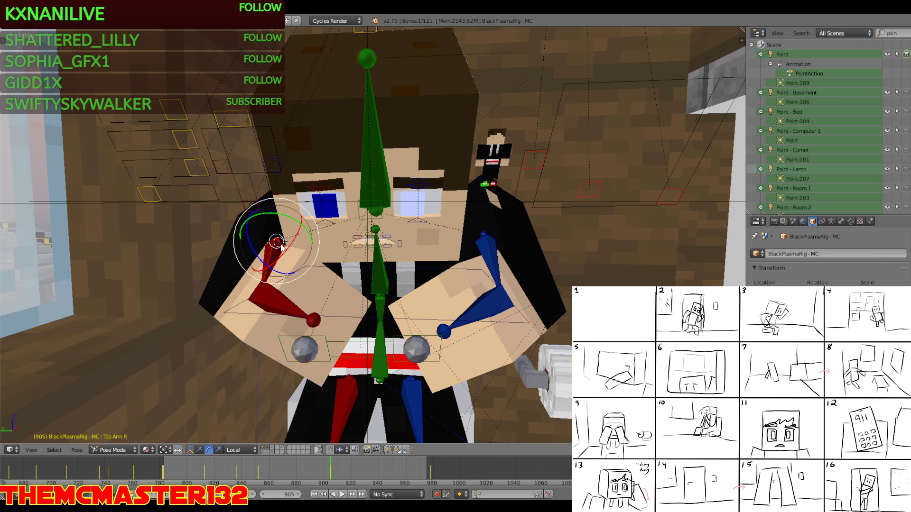
{"action": "right_click", "coordinate": [497, 261]}
{"action": "left_click_drag", "start_coordinate": [487, 244], "coordinate": [486, 244]}
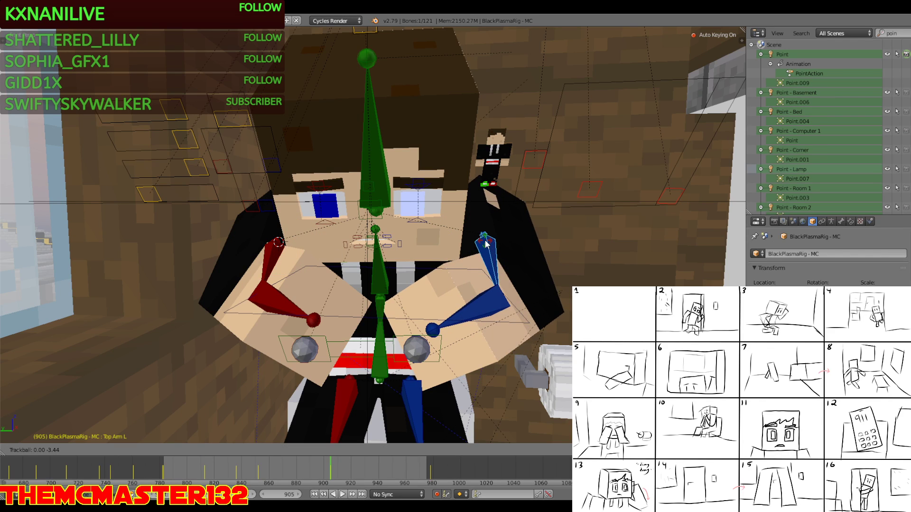
{"action": "left_click", "coordinate": [486, 244]}
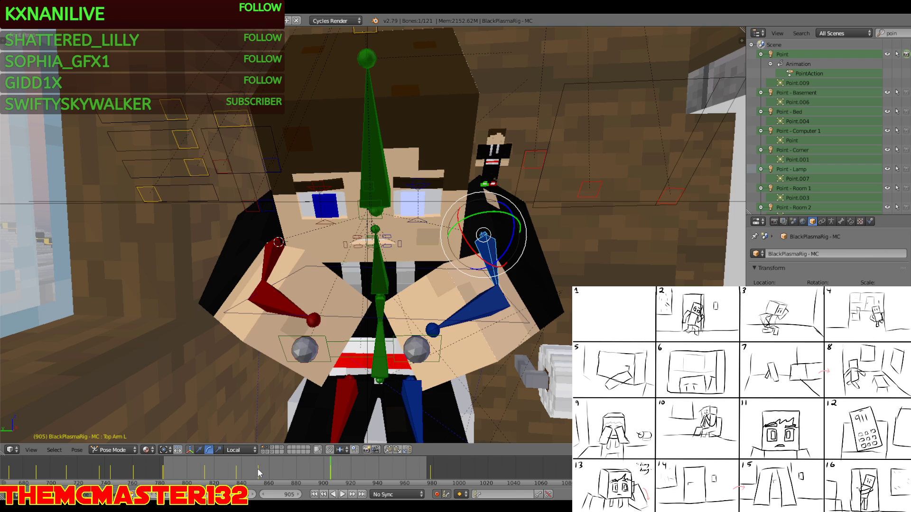
Play back and scrub the adjusted arm motion through to frame 978
{"action": "left_click", "coordinate": [304, 470]}
{"action": "key", "text": "alt+a"}
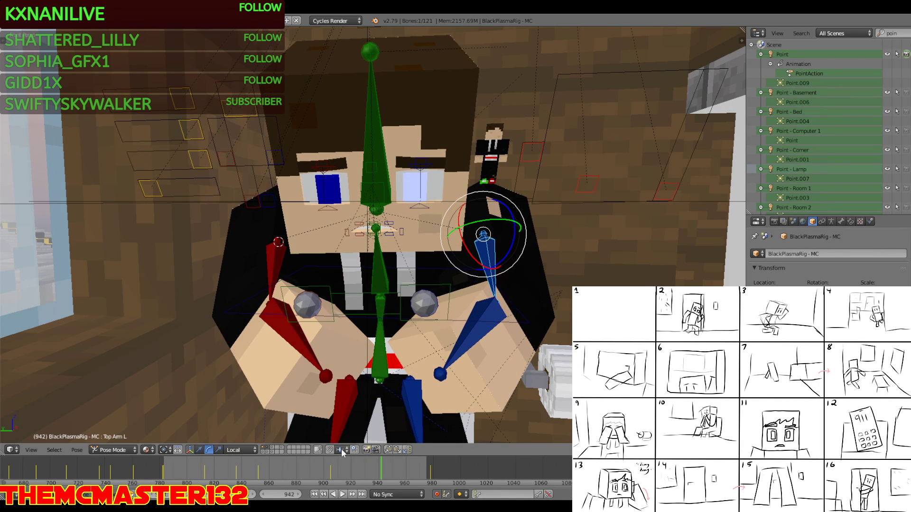
{"action": "left_click_drag", "start_coordinate": [258, 467], "coordinate": [333, 468]}
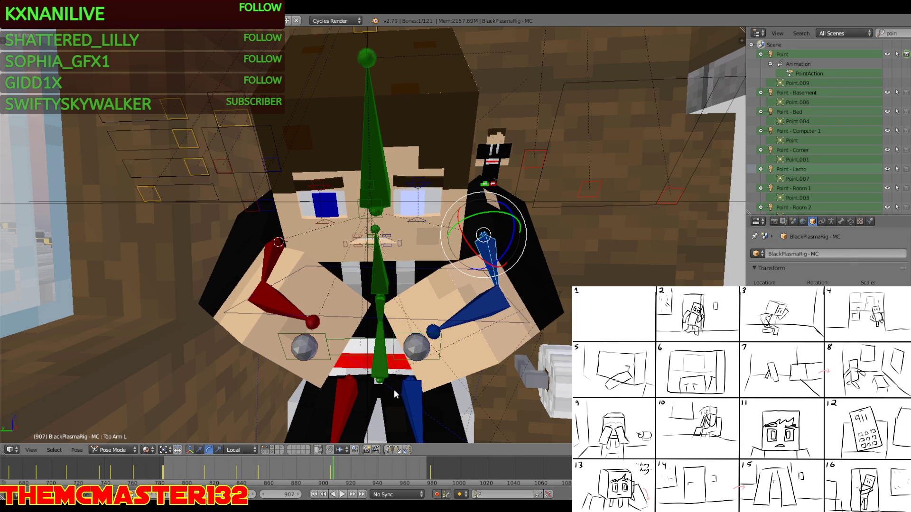
{"action": "key", "text": "alt+a"}
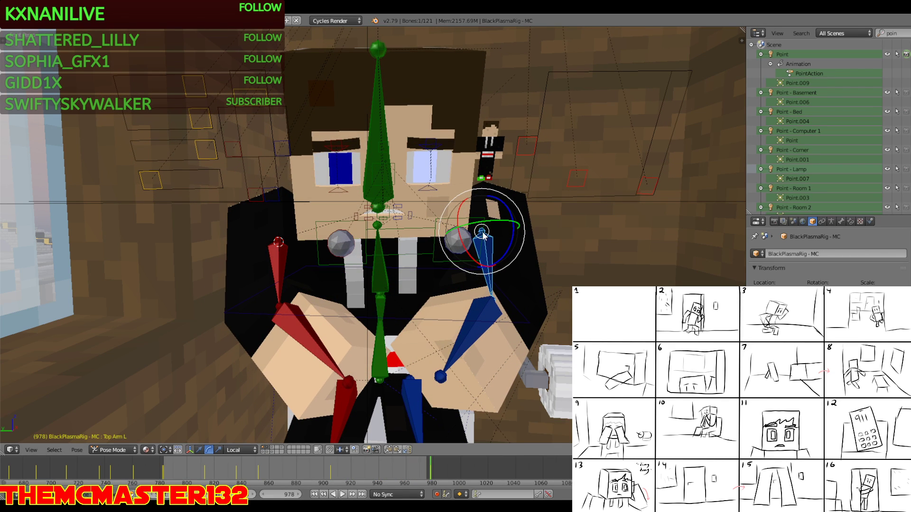
Trackball-rotate the right upper arm slightly further inward at frame 978 and play back the arm motion
{"action": "key", "text": "r"}
{"action": "right_click", "coordinate": [453, 243]}
{"action": "right_click", "coordinate": [273, 268]}
{"action": "key", "text": "r"}
{"action": "key", "text": "r"}
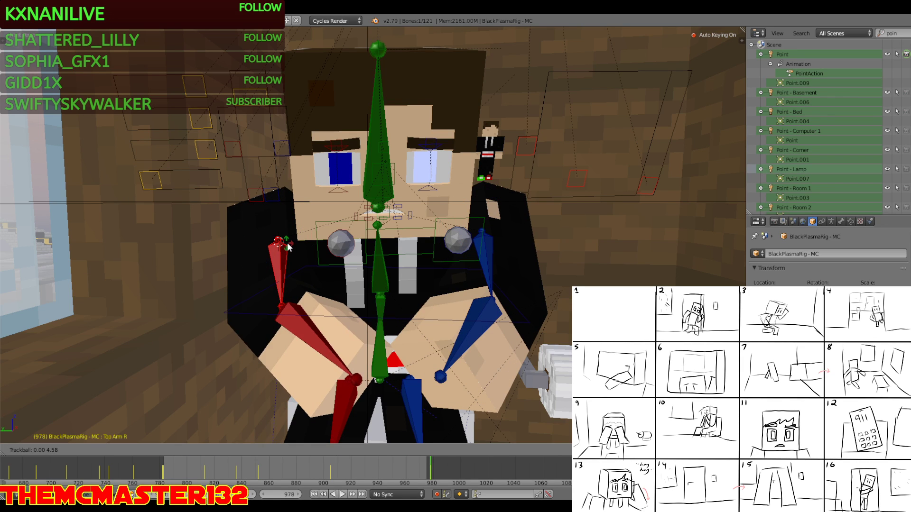
{"action": "left_click", "coordinate": [287, 246]}
{"action": "left_click_drag", "start_coordinate": [329, 471], "coordinate": [381, 368]}
{"action": "key", "text": "alt+a"}
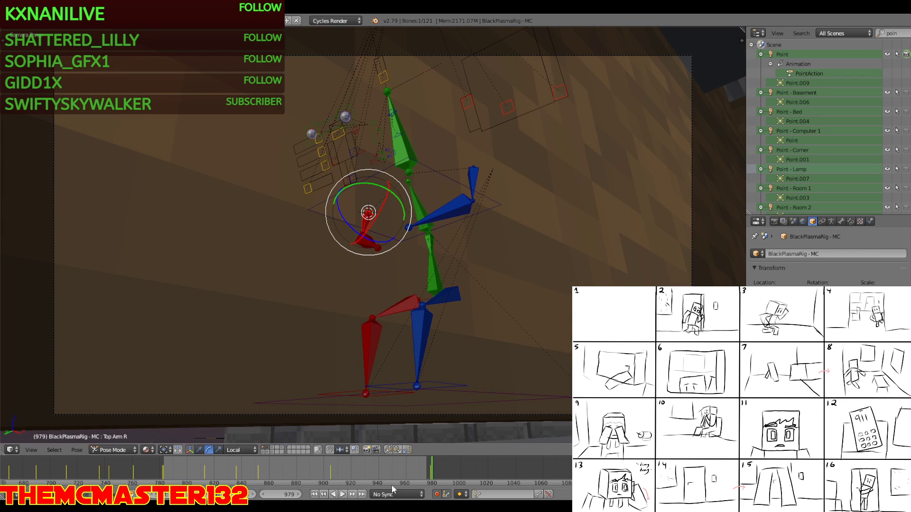
Show only renderable objects in the camera view at frame 941 and make another OpenGL preview render of the animation
{"action": "left_click", "coordinate": [380, 468]}
{"action": "key", "text": "n"}
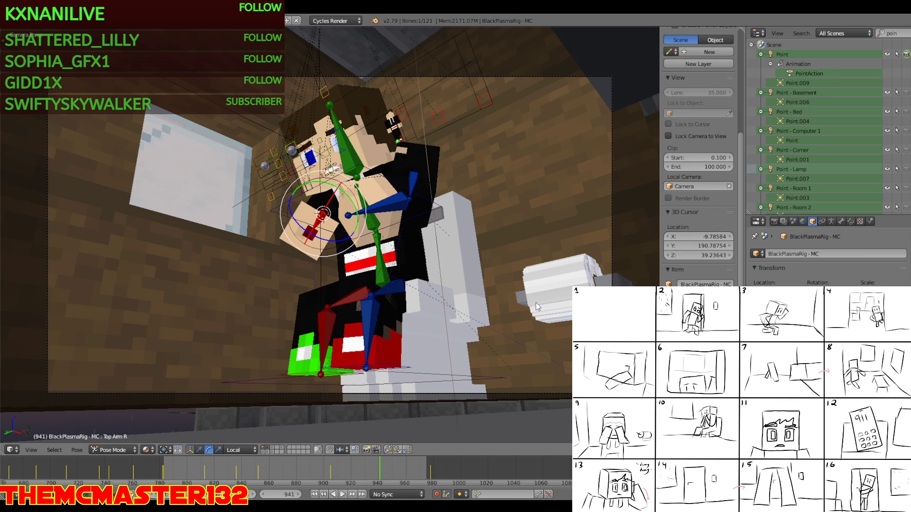
{"action": "key", "text": "n"}
{"action": "key", "text": "n"}
{"action": "left_click", "coordinate": [668, 323]}
{"action": "key", "text": "n"}
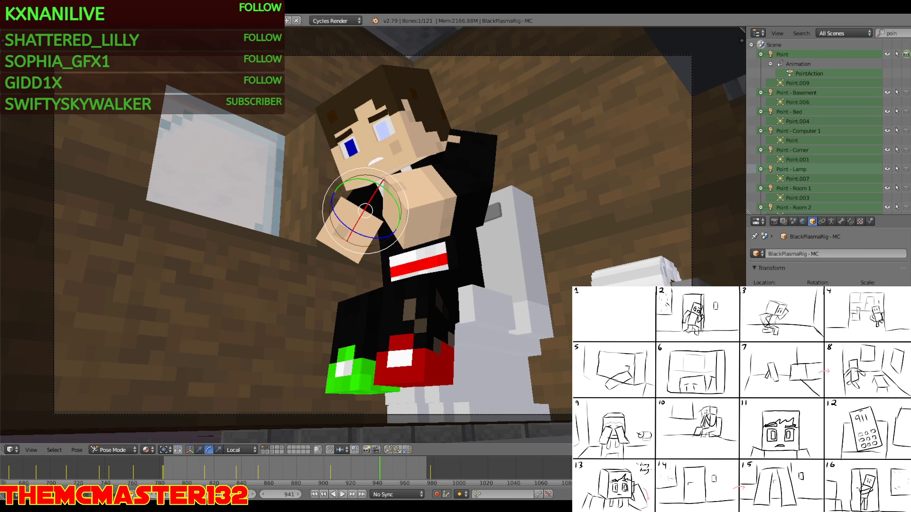
{"action": "left_click", "coordinate": [34, 21]}
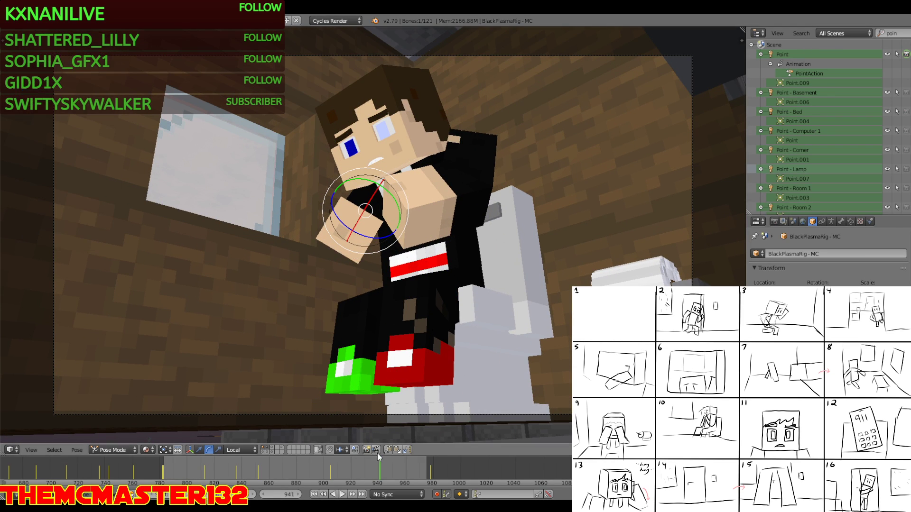
{"action": "key", "text": "ctrl+F12"}
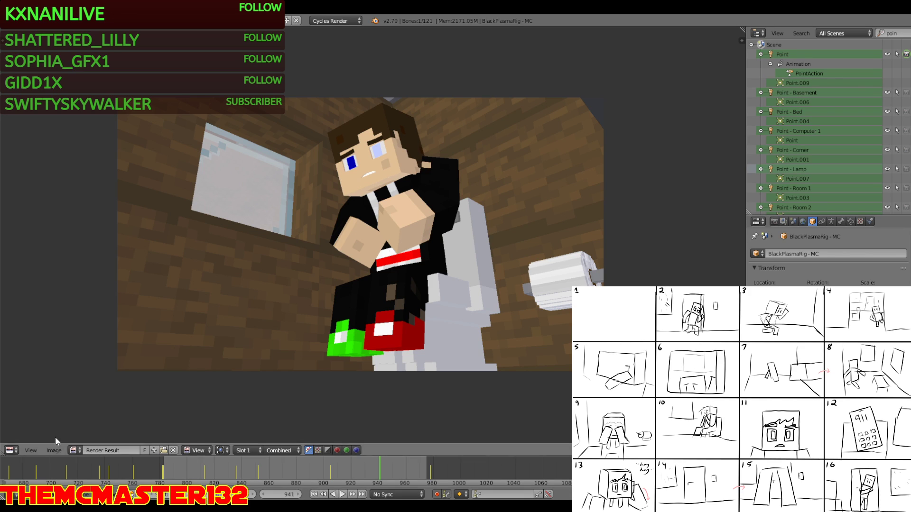
Switch from the render result back to the 3D view and display the character's rig again
{"action": "left_click", "coordinate": [11, 450]}
{"action": "left_click", "coordinate": [29, 437]}
{"action": "key", "text": "n"}
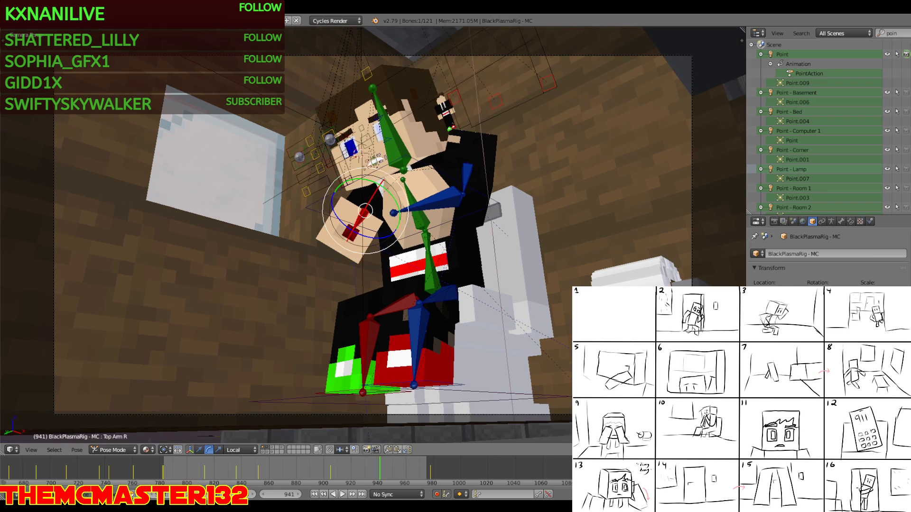
Select the left upper and lower arm bones and open the Animation screen layout with their keyframes in the Dope Sheet
{"action": "right_click", "coordinate": [355, 240], "text": "shift"}
{"action": "left_click", "coordinate": [133, 21]}
{"action": "right_click", "coordinate": [446, 199]}
{"action": "right_click", "coordinate": [463, 175], "text": "shift"}
{"action": "left_click", "coordinate": [133, 21]}
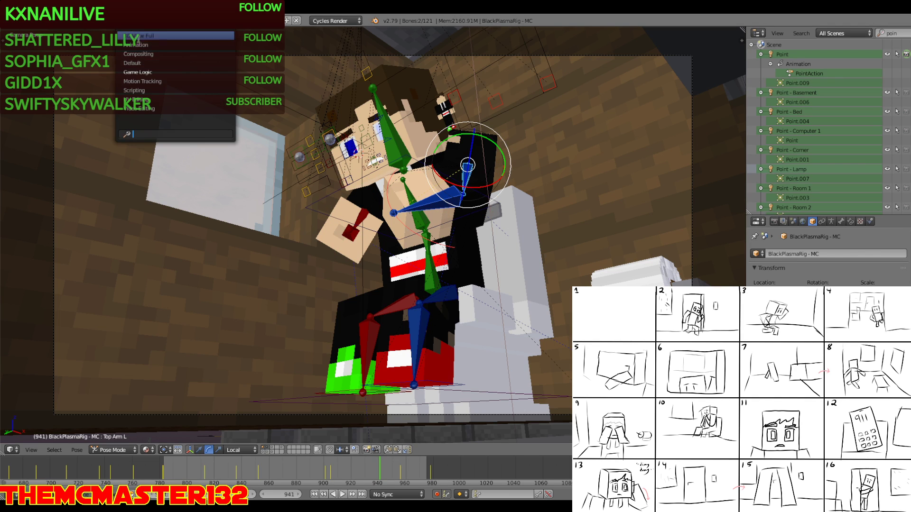
{"action": "left_click", "coordinate": [137, 45]}
{"action": "middle_click_drag", "start_coordinate": [244, 96], "coordinate": [246, 96]}
{"action": "scroll", "coordinate": [265, 97], "scroll_direction": "down", "scroll_amount": 17}
{"action": "scroll", "coordinate": [385, 82], "scroll_direction": "down", "scroll_amount": 4}
{"action": "middle_click_drag", "start_coordinate": [382, 83], "coordinate": [250, 111]}
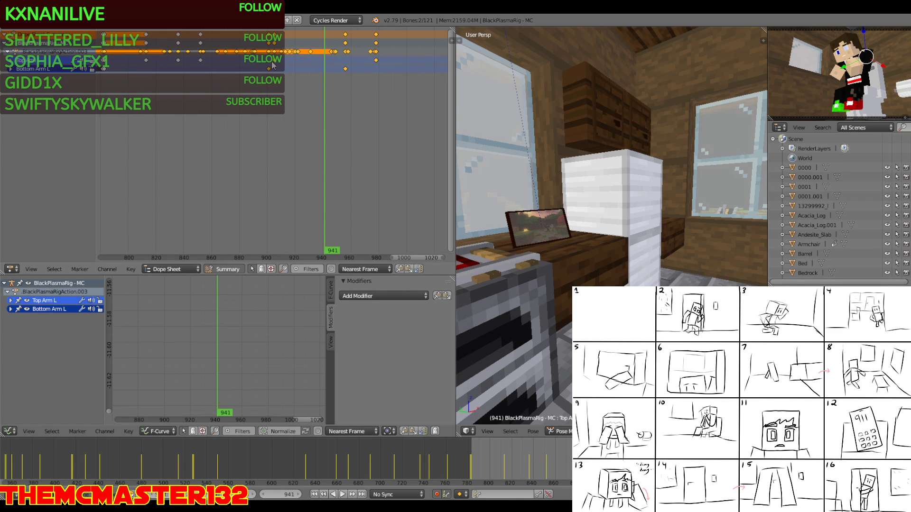
Shift the left arm bones' selected keyframes 3 frames earlier and return to the previous screen layout
{"action": "key", "text": "g"}
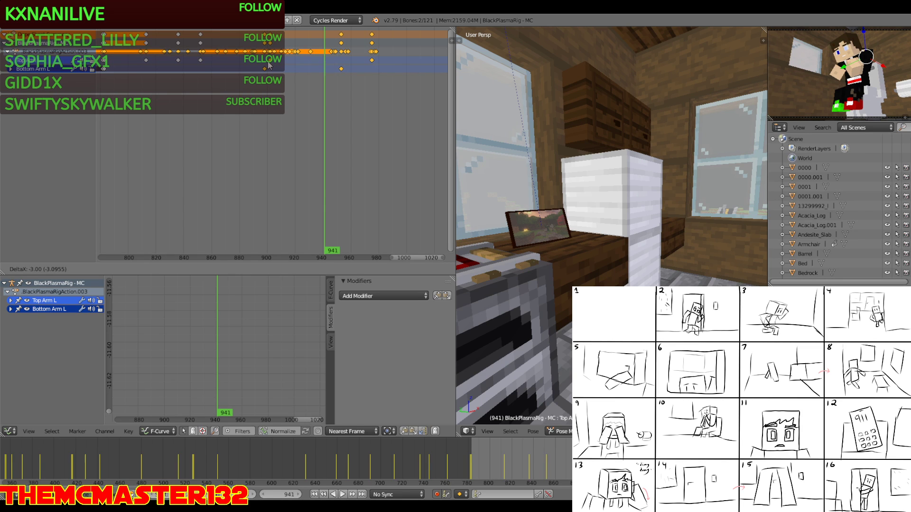
{"action": "left_click", "coordinate": [268, 61]}
{"action": "left_click", "coordinate": [121, 20]}
{"action": "left_click", "coordinate": [142, 61]}
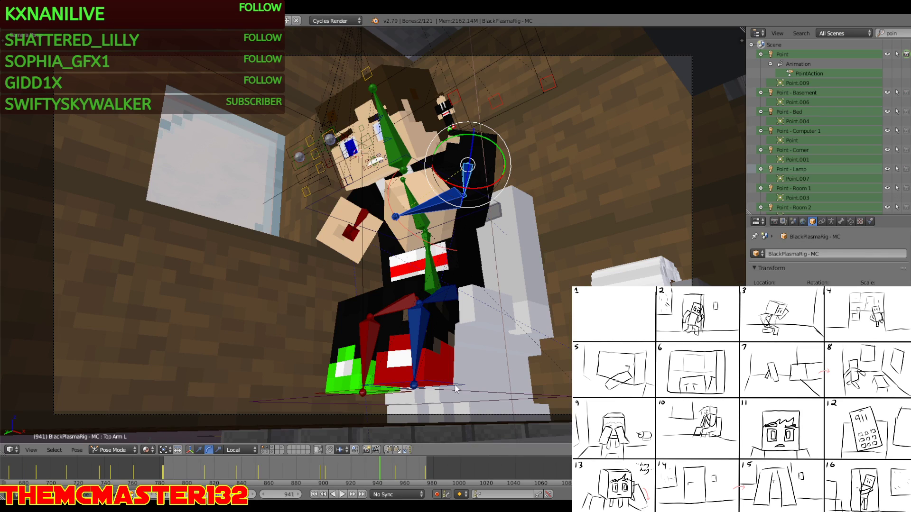
Show only renderable objects in the camera view at frame 941
{"action": "key", "text": "n"}
{"action": "left_click", "coordinate": [669, 308]}
{"action": "key", "text": "n"}
Save the project file and start a full Cycles render of the animation
{"action": "left_click", "coordinate": [30, 20]}
{"action": "left_click", "coordinate": [67, 94]}
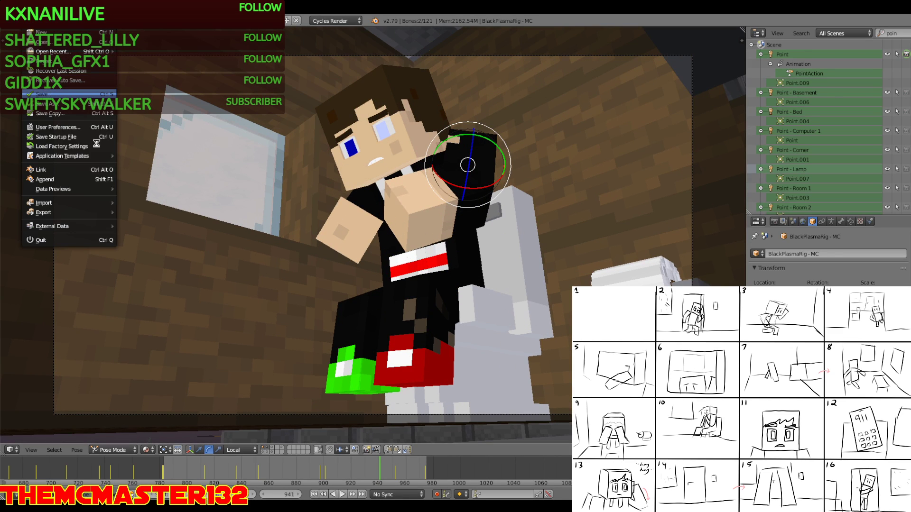
{"action": "key", "text": "ctrl+F12"}
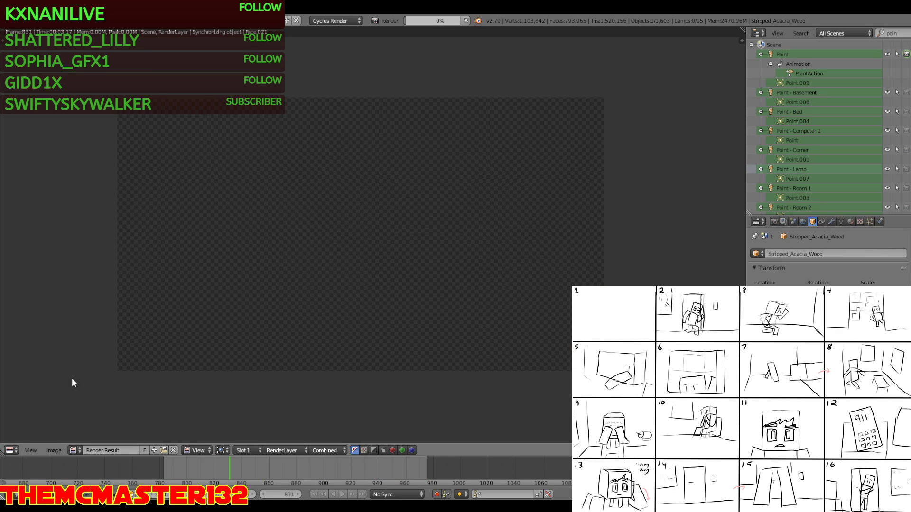
Cancel the animation render and select the camera in the 3D view
{"action": "key", "text": "Escape"}
{"action": "left_click", "coordinate": [10, 450]}
{"action": "left_click", "coordinate": [19, 439]}
{"action": "right_click", "coordinate": [462, 55]}
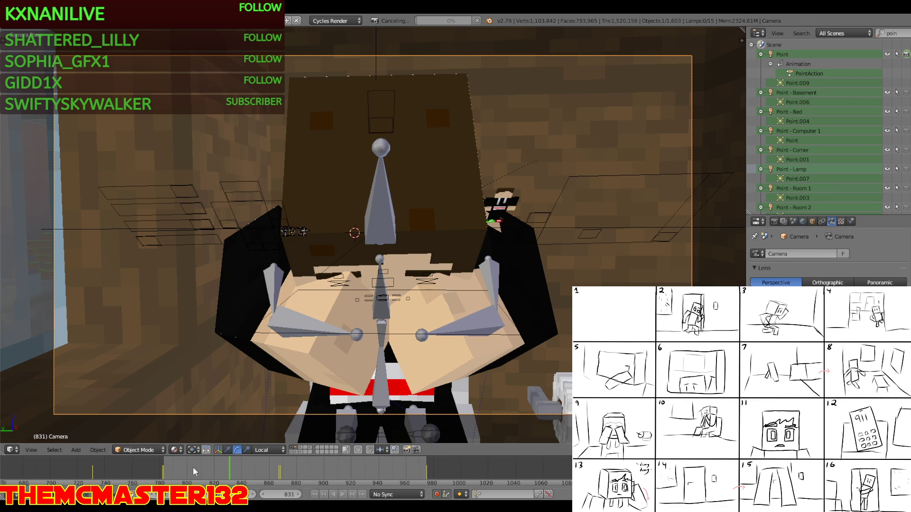
Check the camera's framing at frame 783 and on both sides of the cut at frames 867 and 868
{"action": "left_click", "coordinate": [163, 469]}
{"action": "key", "text": "Right"}
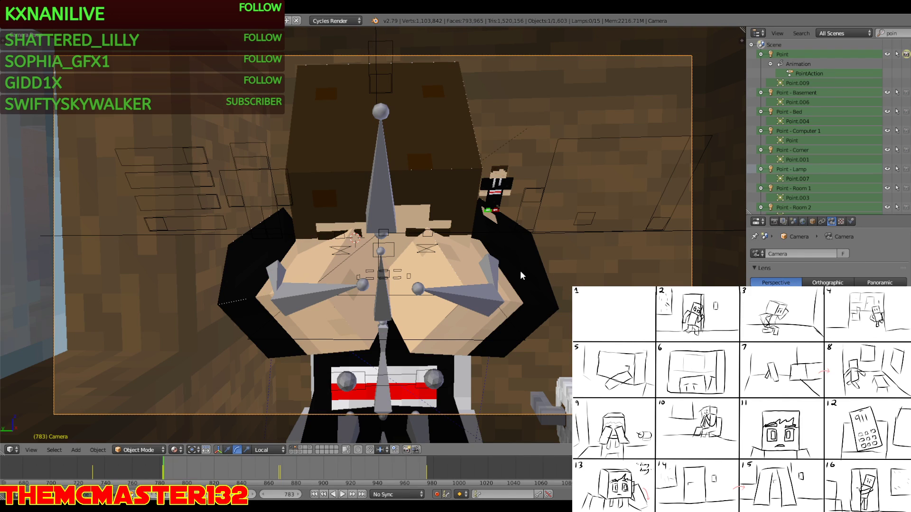
{"action": "left_click", "coordinate": [279, 476]}
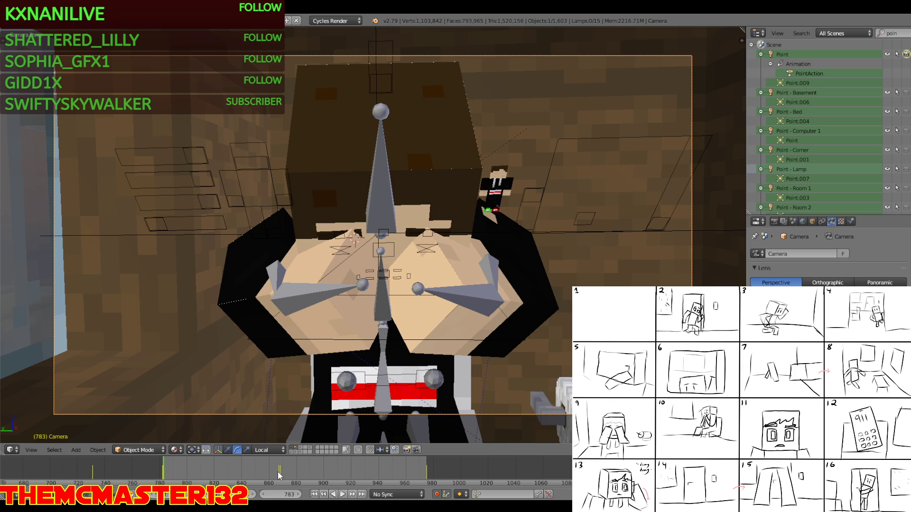
{"action": "key", "text": "Right"}
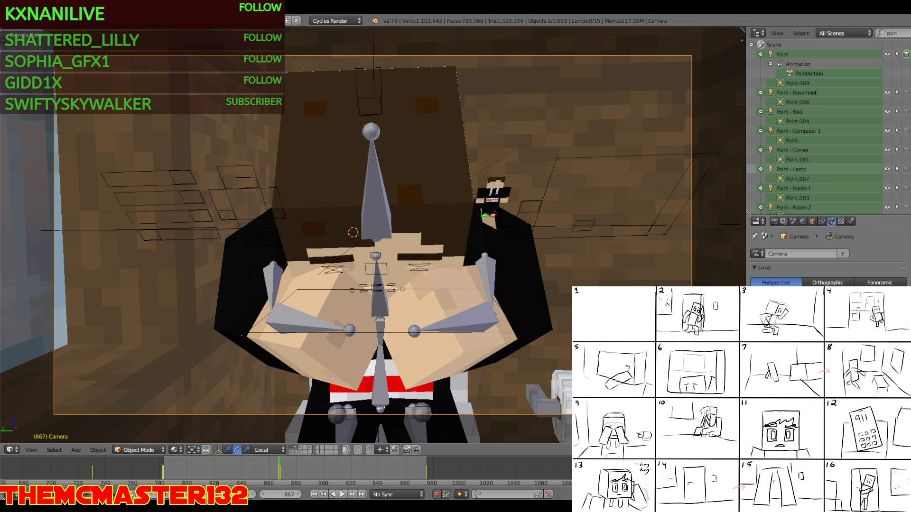
{"action": "key", "text": "Right"}
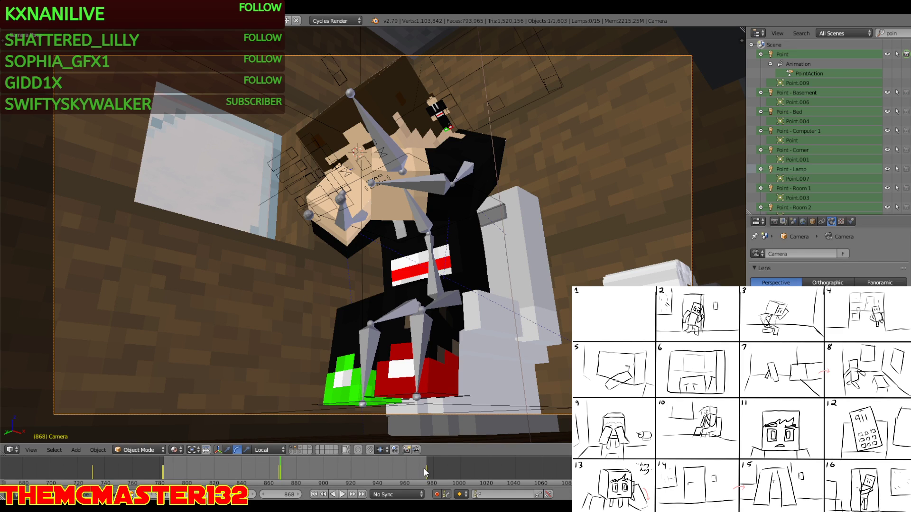
Fly through the outdoor world and back to the seated character at frame 868, ending in the camera view
{"action": "middle_click_drag", "start_coordinate": [317, 272], "coordinate": [374, 272]}
{"action": "key", "text": "KP_1"}
{"action": "key", "text": "shift+f"}
{"action": "key", "text": "w"}
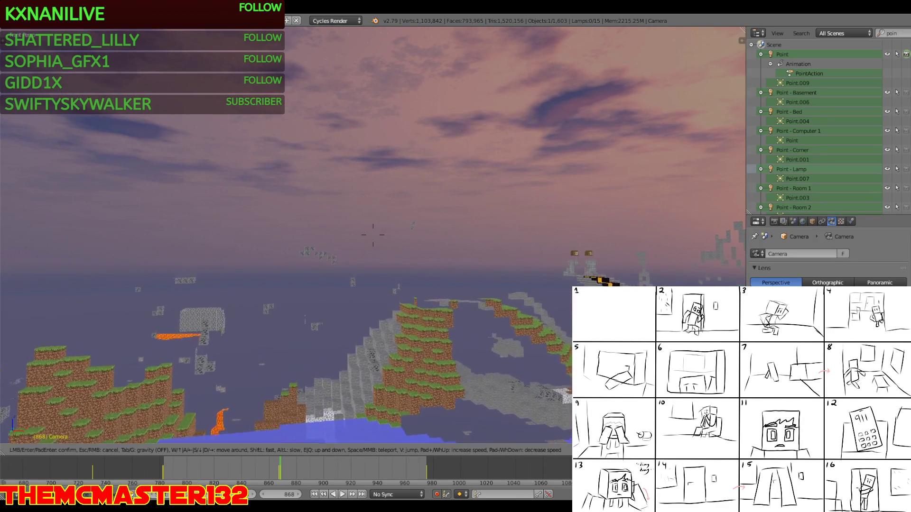
{"action": "key", "text": "e"}
{"action": "key", "text": "w"}
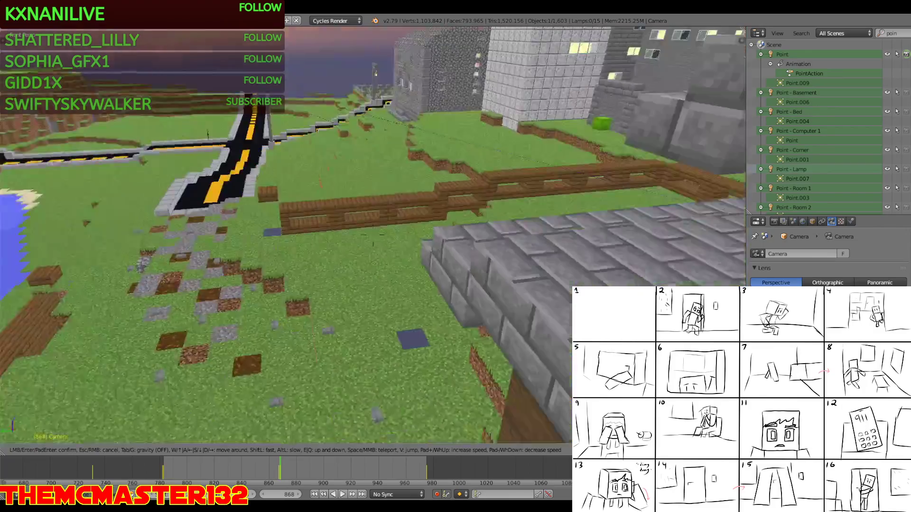
{"action": "key", "text": "w"}
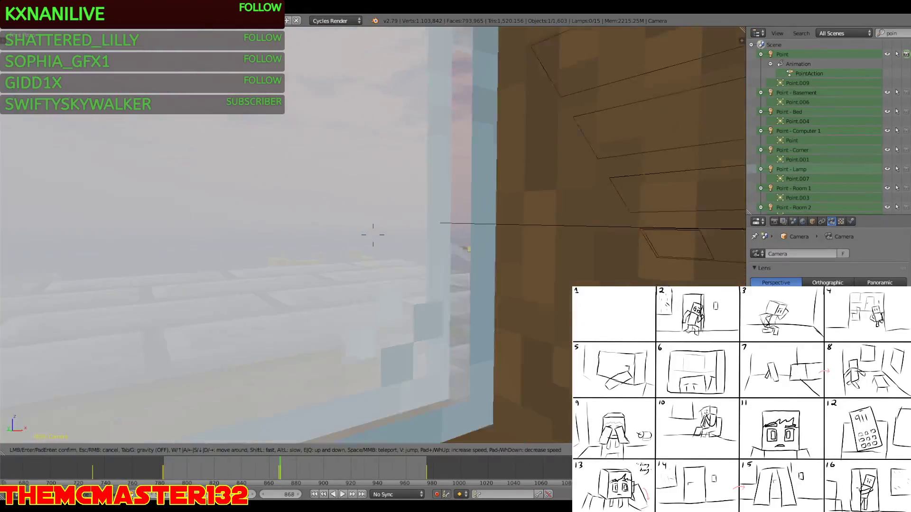
{"action": "key", "text": "s"}
{"action": "key", "text": "w"}
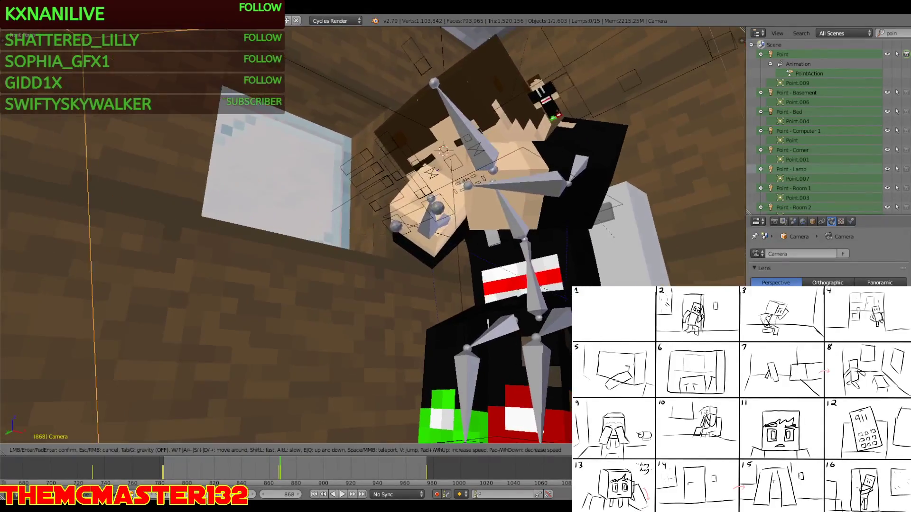
{"action": "left_click", "coordinate": [373, 235]}
{"action": "key", "text": "KP_0"}
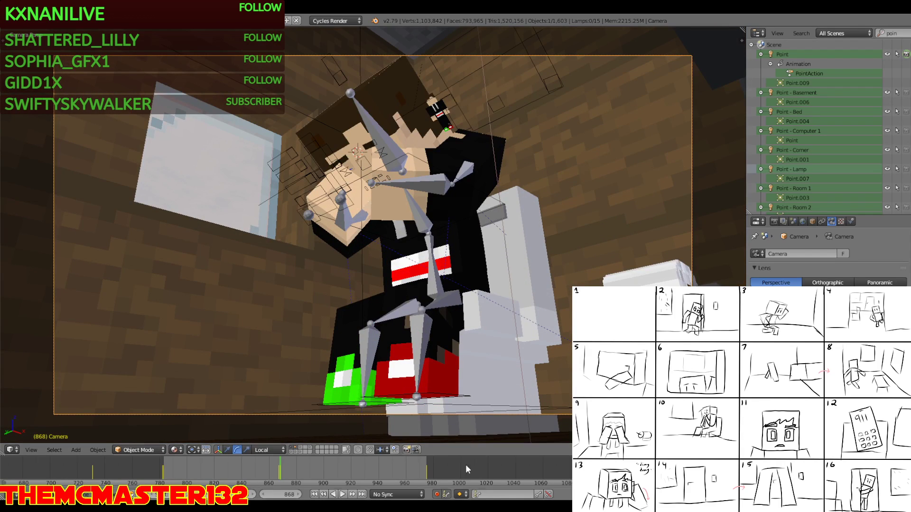
Check the camera's framing and lens settings at frame 975 and play back the shot from frame 783
{"action": "left_click_drag", "start_coordinate": [429, 473], "coordinate": [426, 471]}
{"action": "key", "text": "Right"}
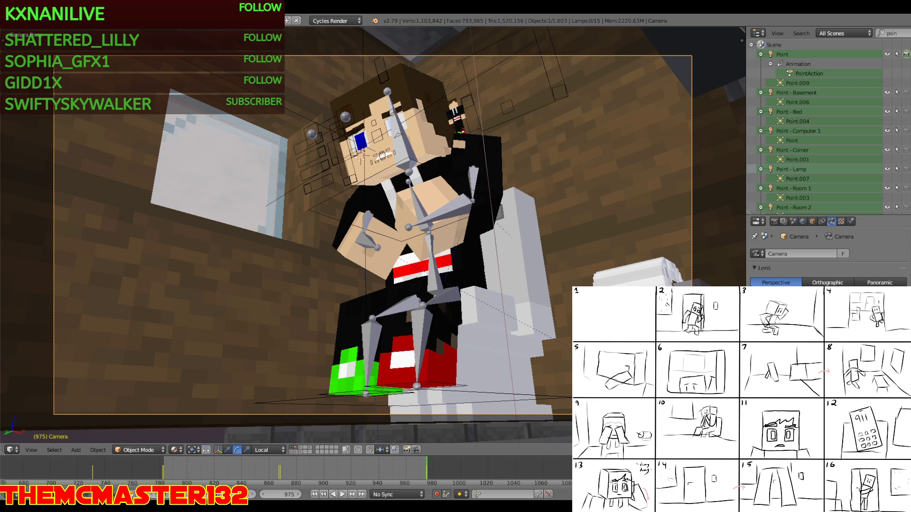
{"action": "scroll", "coordinate": [827, 251], "scroll_direction": "down", "scroll_amount": 3}
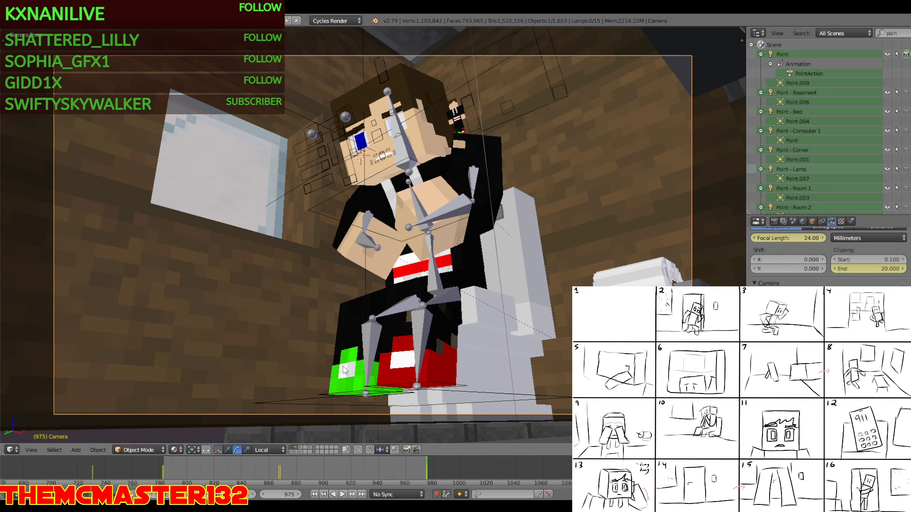
{"action": "left_click", "coordinate": [164, 468]}
{"action": "key", "text": "alt+a"}
{"action": "key", "text": "alt+a"}
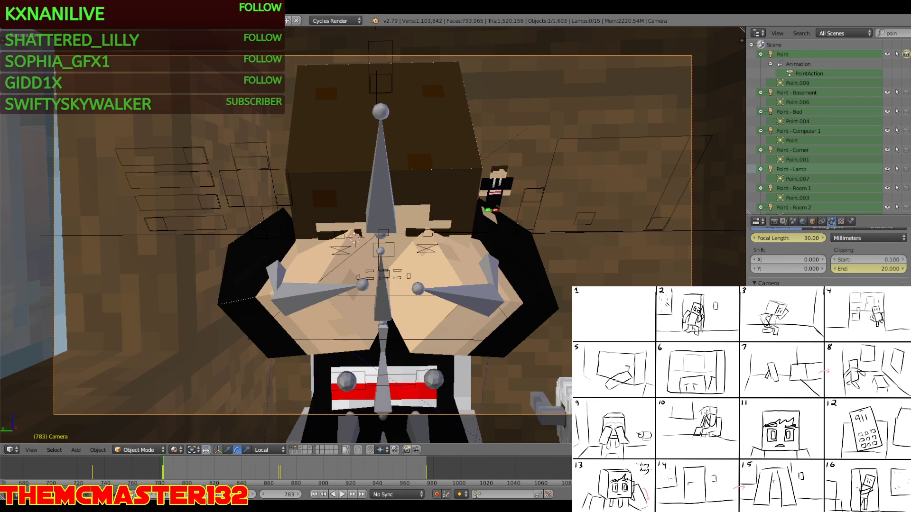
Save the project file and render frame 783 as a still image
{"action": "left_click", "coordinate": [26, 21]}
{"action": "left_click", "coordinate": [43, 94]}
{"action": "key", "text": "F12"}
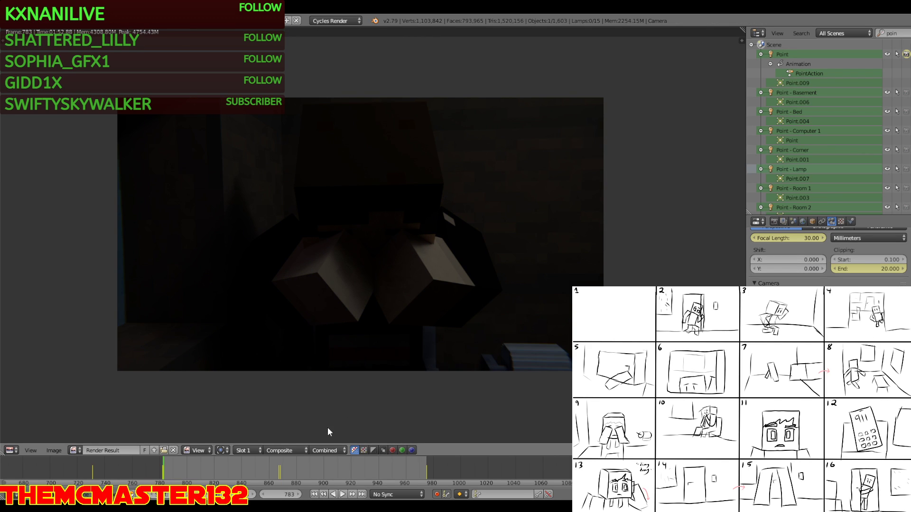
Set the render result to Slot 2 and return to the 3D view
{"action": "left_click", "coordinate": [248, 450]}
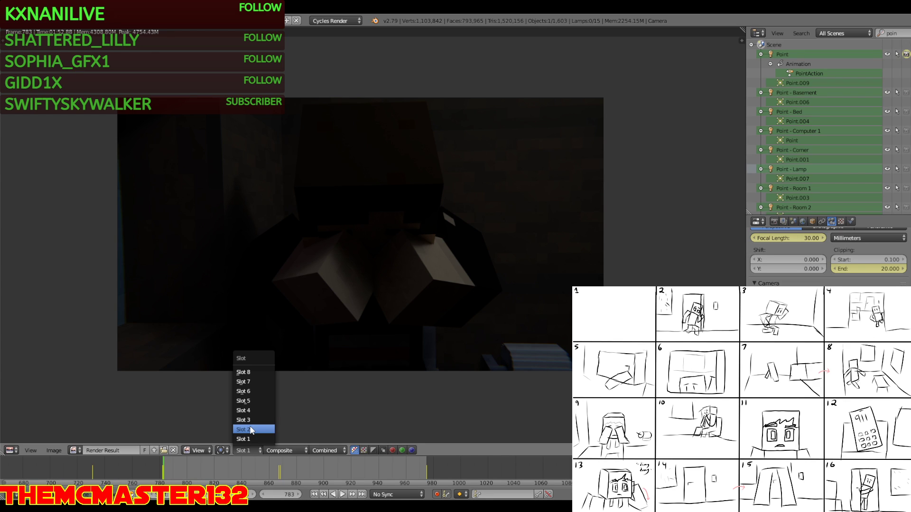
{"action": "left_click", "coordinate": [12, 449]}
{"action": "left_click", "coordinate": [28, 441]}
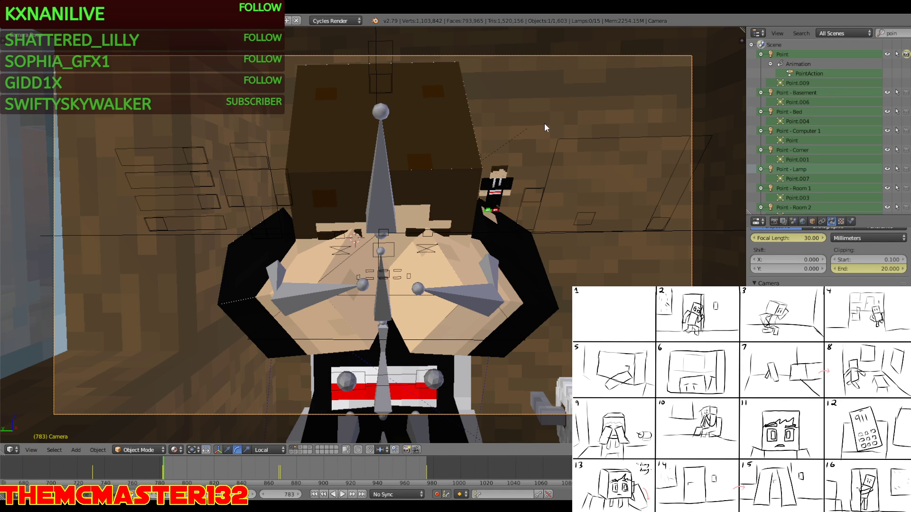
Examine the ceiling light above the character at frame 783 and check the active render slot
{"action": "key", "text": "KP_0"}
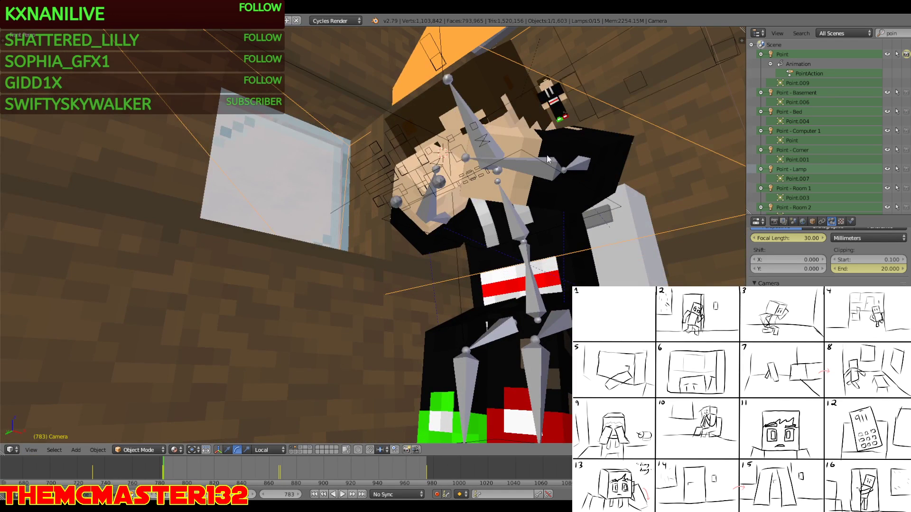
{"action": "key", "text": "shift+f"}
{"action": "left_click", "coordinate": [372, 234]}
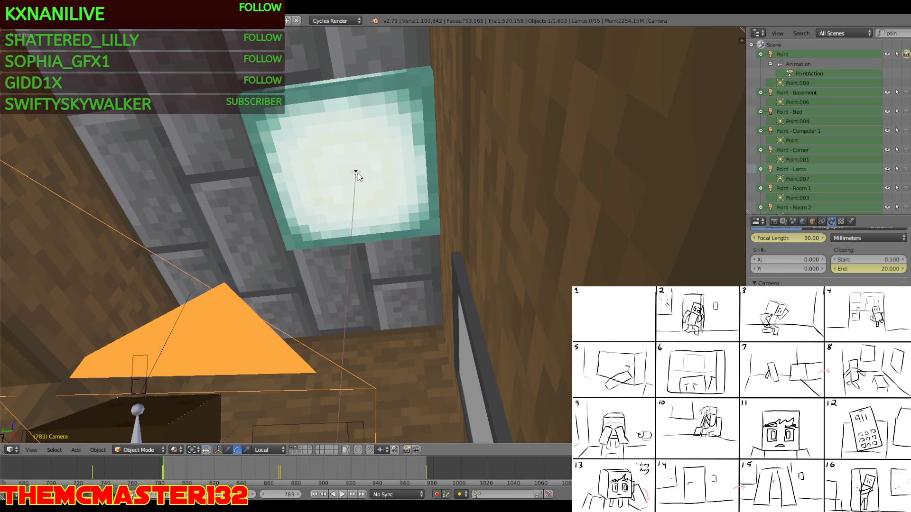
{"action": "key", "text": "KP_0"}
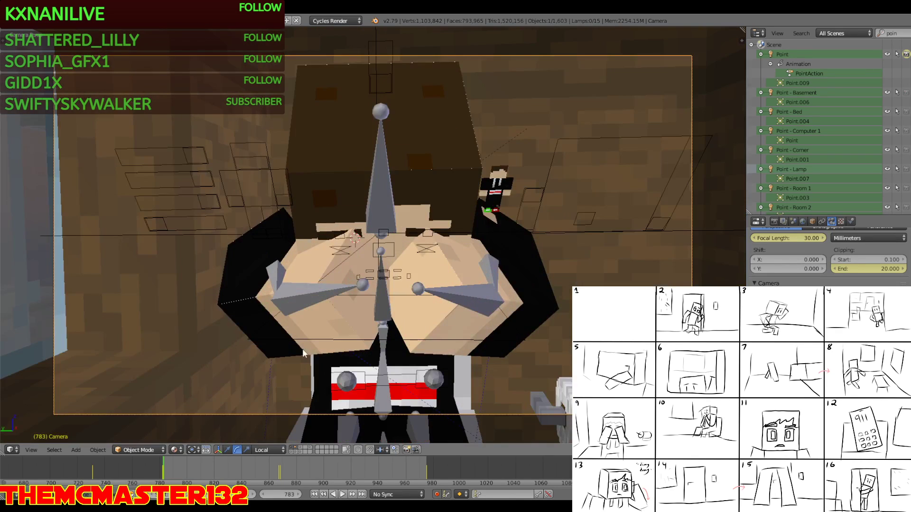
{"action": "left_click", "coordinate": [11, 450]}
{"action": "left_click", "coordinate": [34, 402]}
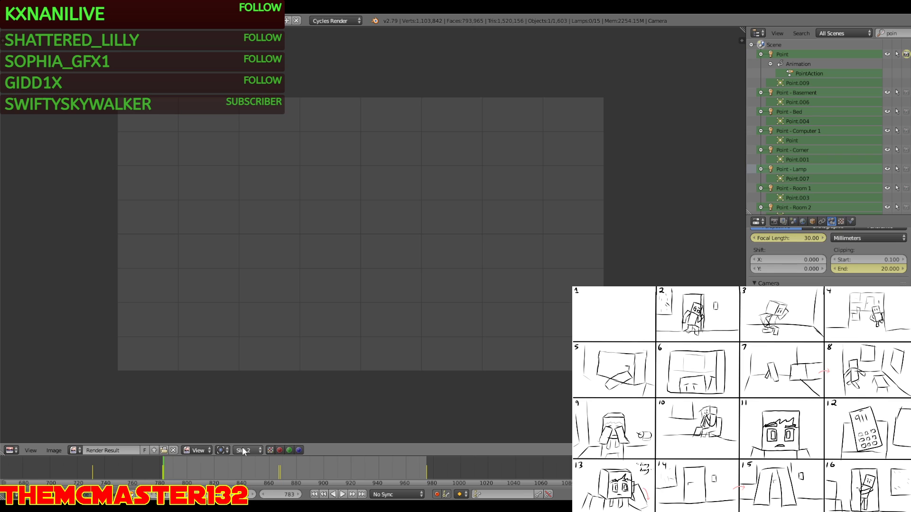
{"action": "left_click", "coordinate": [6, 451]}
{"action": "left_click", "coordinate": [52, 439]}
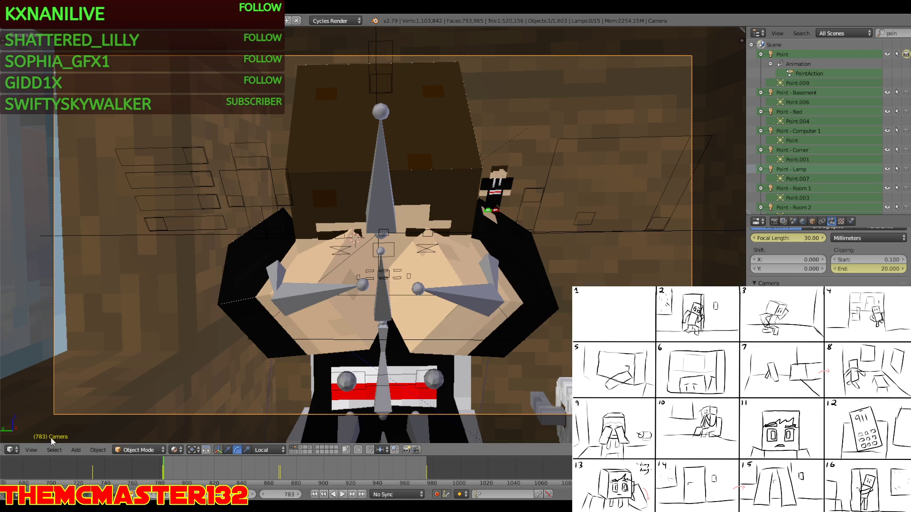
Render frame 908 as a still image into Slot 2
{"action": "left_click", "coordinate": [280, 468]}
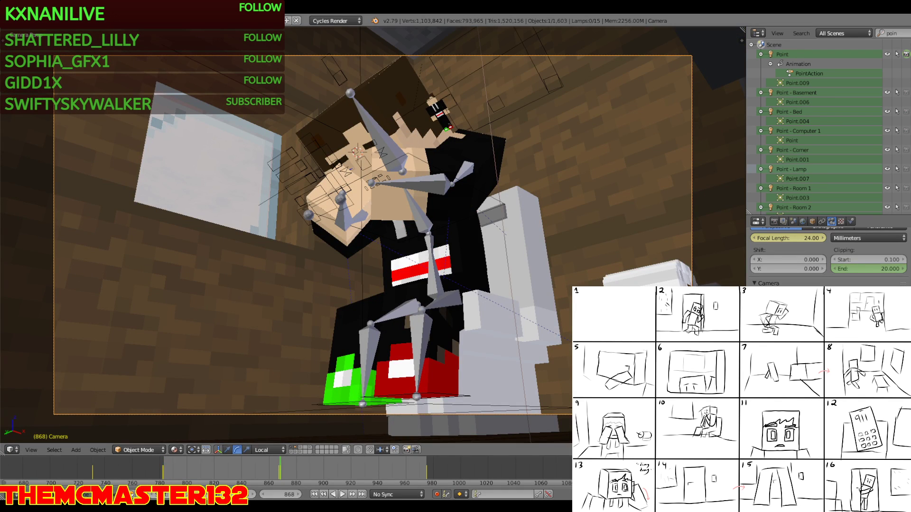
{"action": "left_click_drag", "start_coordinate": [328, 464], "coordinate": [334, 463]}
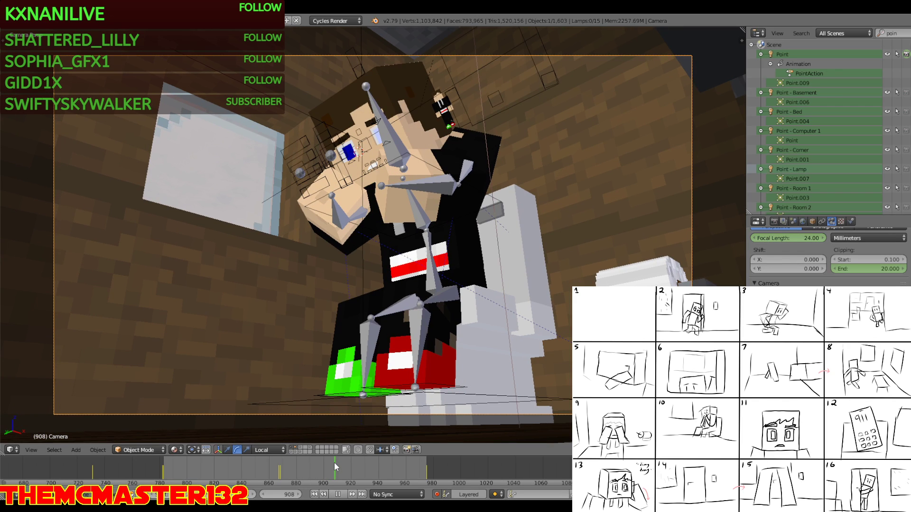
{"action": "key", "text": "F12"}
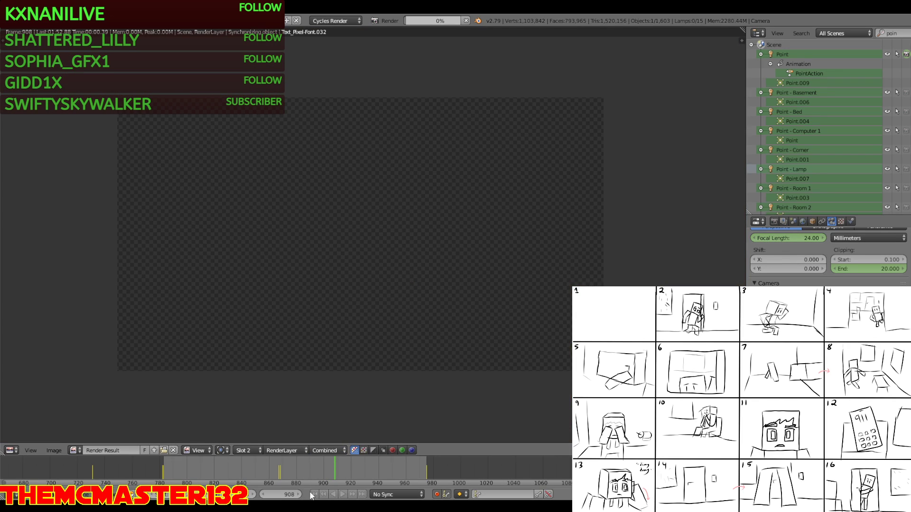
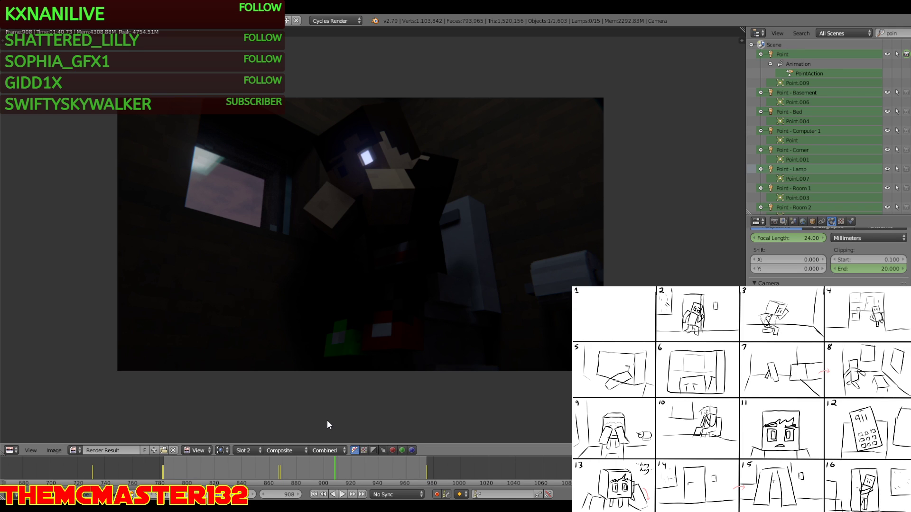
Set the render result to Slot 3 and return to the 3D view
{"action": "left_click", "coordinate": [247, 450]}
{"action": "left_click", "coordinate": [246, 450]}
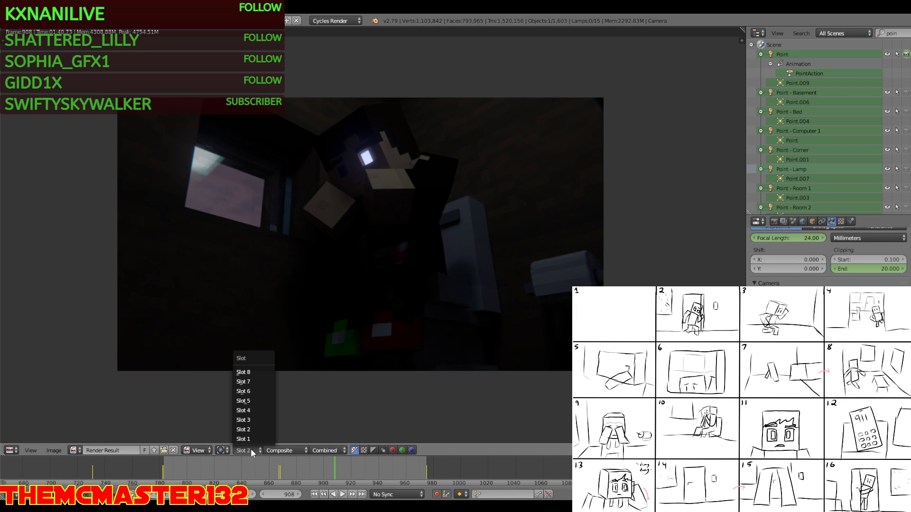
{"action": "left_click", "coordinate": [252, 420]}
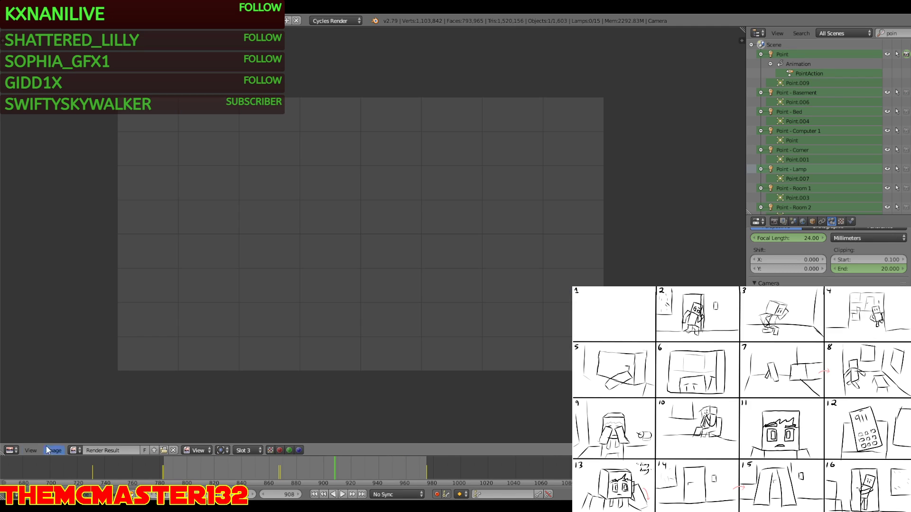
{"action": "left_click", "coordinate": [11, 450]}
{"action": "left_click", "coordinate": [20, 437]}
Compare the still renders stored in Slots 1 and 2, reselect Slot 3 and return to the 3D view
{"action": "left_click", "coordinate": [8, 450]}
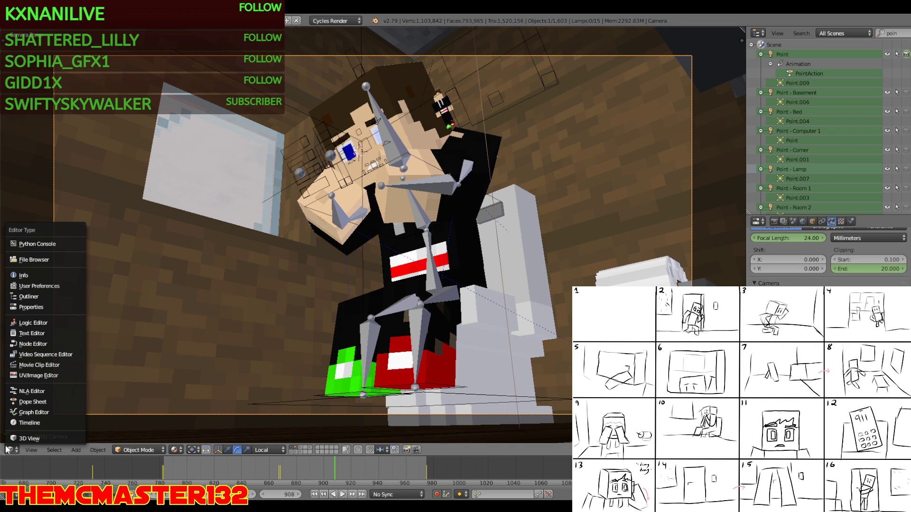
{"action": "left_click", "coordinate": [38, 375]}
{"action": "left_click", "coordinate": [247, 450]}
{"action": "left_click", "coordinate": [251, 423]}
{"action": "left_click", "coordinate": [246, 450]}
{"action": "left_click", "coordinate": [251, 428]}
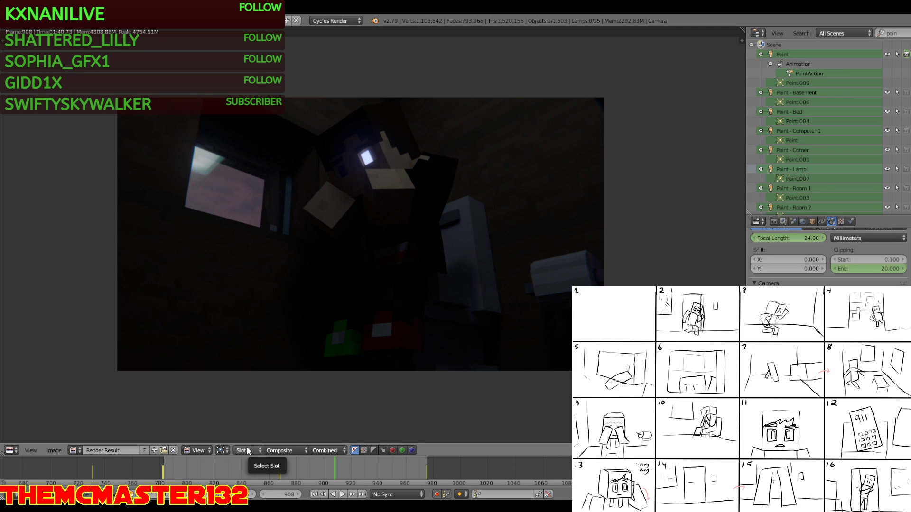
{"action": "left_click", "coordinate": [246, 450]}
{"action": "left_click", "coordinate": [246, 440]}
{"action": "left_click", "coordinate": [247, 450]}
{"action": "left_click", "coordinate": [256, 430]}
{"action": "left_click", "coordinate": [247, 450]}
{"action": "left_click", "coordinate": [250, 422]}
{"action": "left_click", "coordinate": [11, 450]}
{"action": "left_click", "coordinate": [29, 433]}
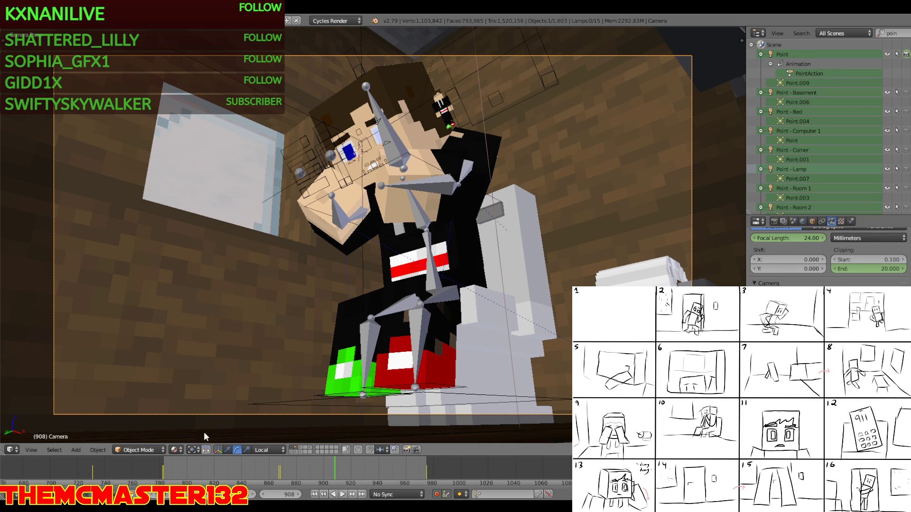
{"action": "left_click", "coordinate": [12, 450]}
{"action": "left_click", "coordinate": [44, 375]}
{"action": "left_click", "coordinate": [12, 450]}
{"action": "left_click", "coordinate": [29, 439]}
Leave the camera view and examine the floor area around the seated character's feet at frame 908
{"action": "key", "text": "n"}
{"action": "key", "text": "n"}
{"action": "key", "text": "n"}
{"action": "key", "text": "n"}
{"action": "key", "text": "KP_0"}
{"action": "key", "text": "shift+f"}
{"action": "key", "text": "w"}
{"action": "left_click", "coordinate": [373, 235]}
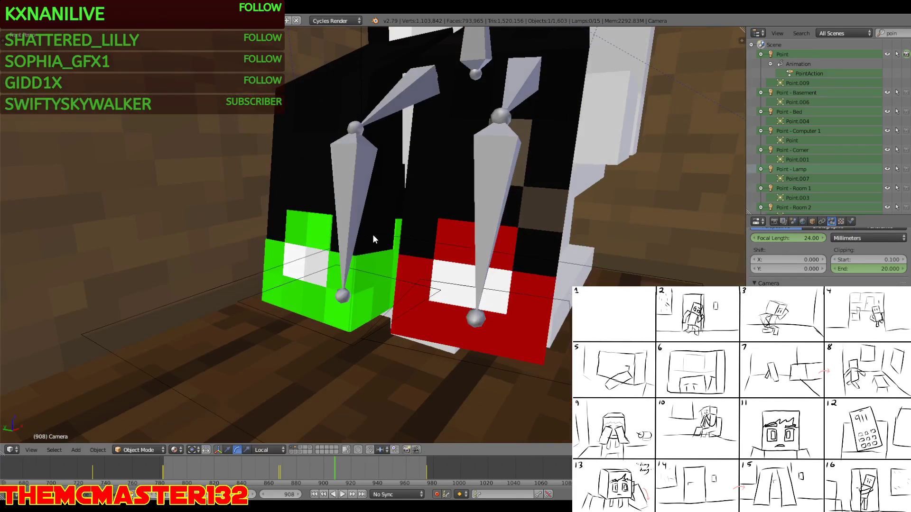
Select both foot IK bones of the seated character in pose mode and switch the transform manipulator to translation
{"action": "right_click", "coordinate": [355, 336]}
{"action": "right_click", "coordinate": [350, 344]}
{"action": "right_click", "coordinate": [393, 345], "text": "shift"}
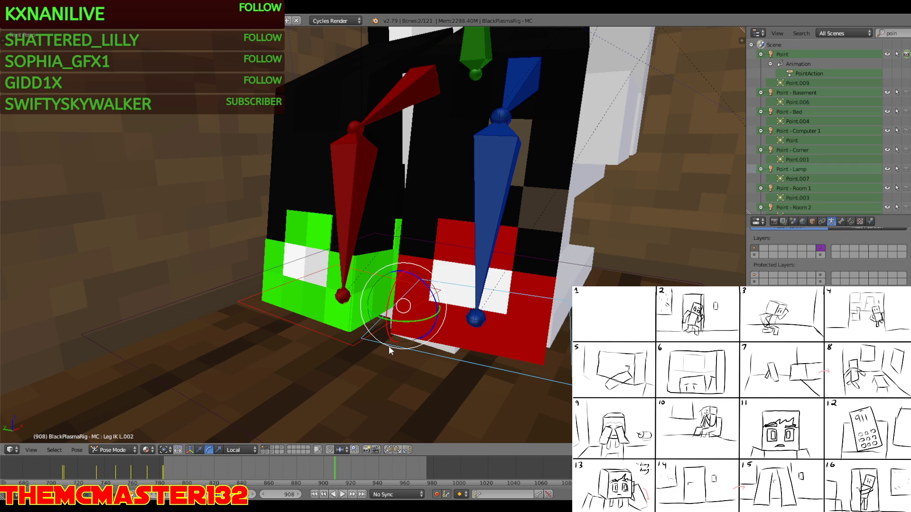
{"action": "left_click", "coordinate": [199, 449]}
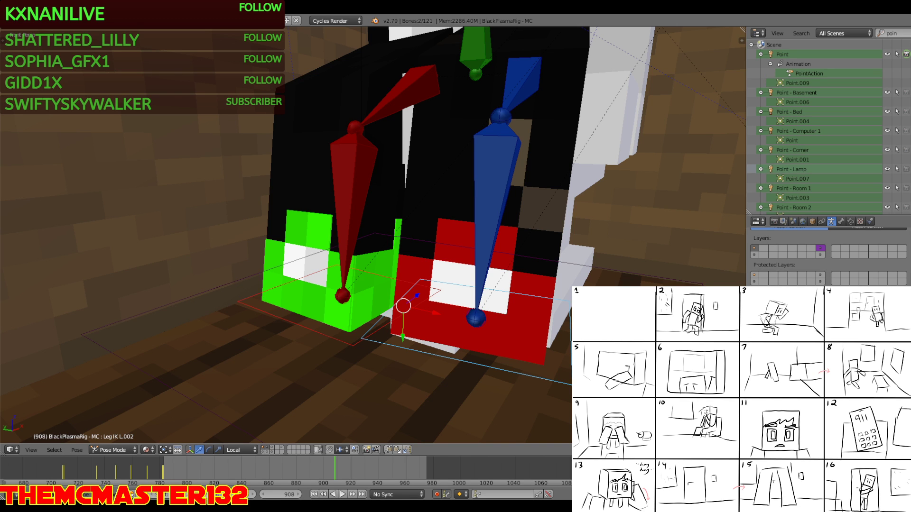
Examine how the seated character's feet meet the floor and the toilet from several angles at frame 908
{"action": "key", "text": "shift+f"}
{"action": "key", "text": "s"}
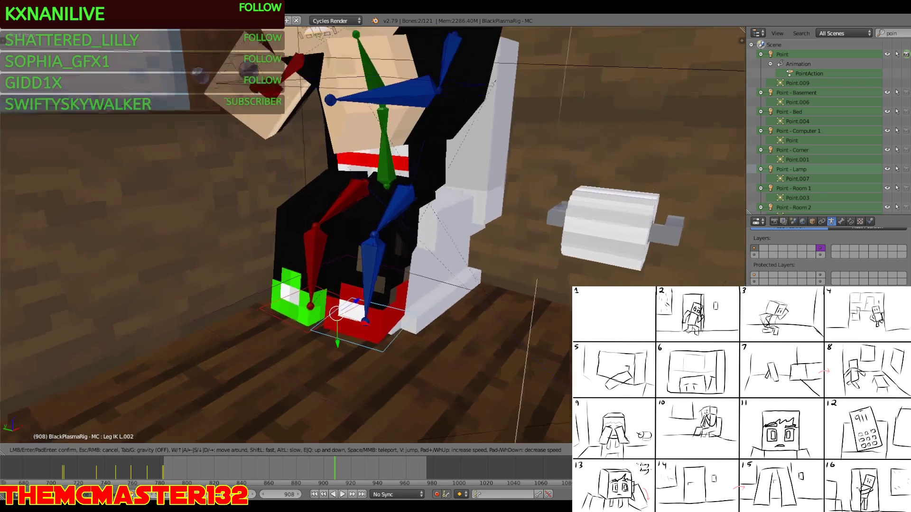
{"action": "key", "text": "w"}
{"action": "key", "text": "Return"}
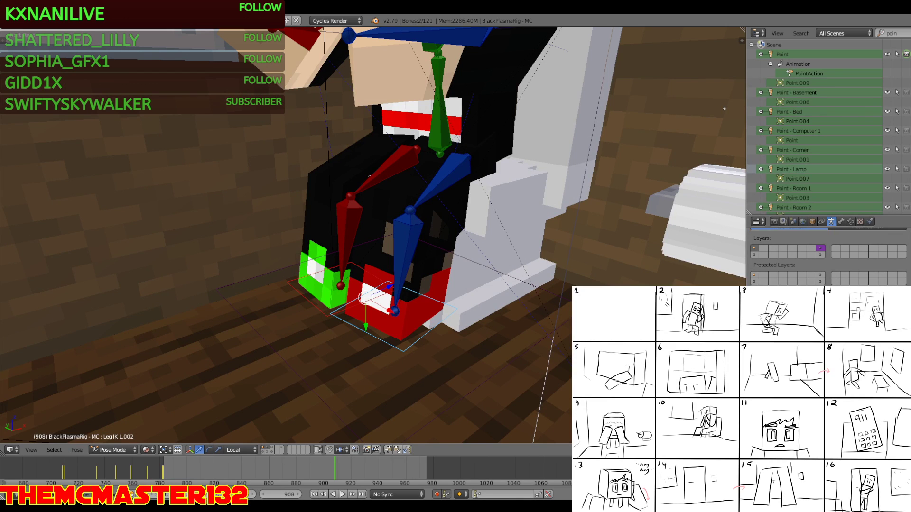
{"action": "key", "text": "shift+f"}
{"action": "key", "text": "w"}
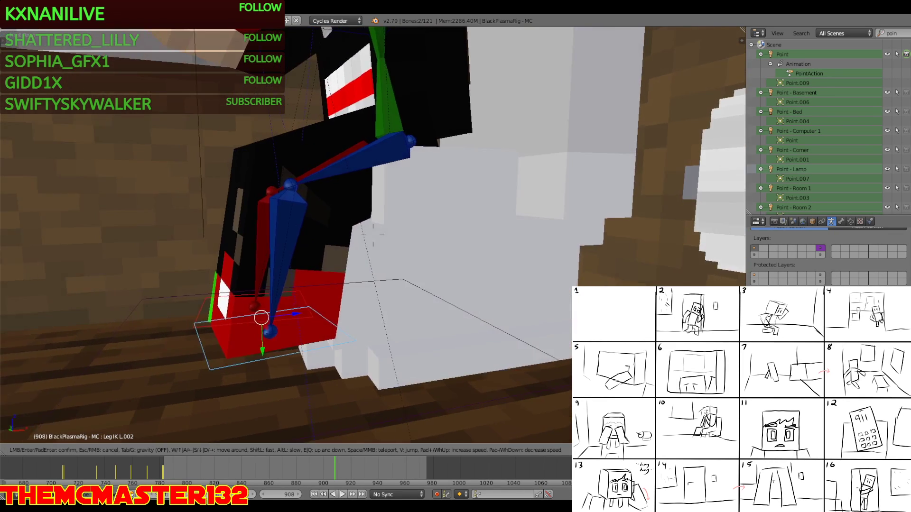
{"action": "key", "text": "s"}
{"action": "key", "text": "Return"}
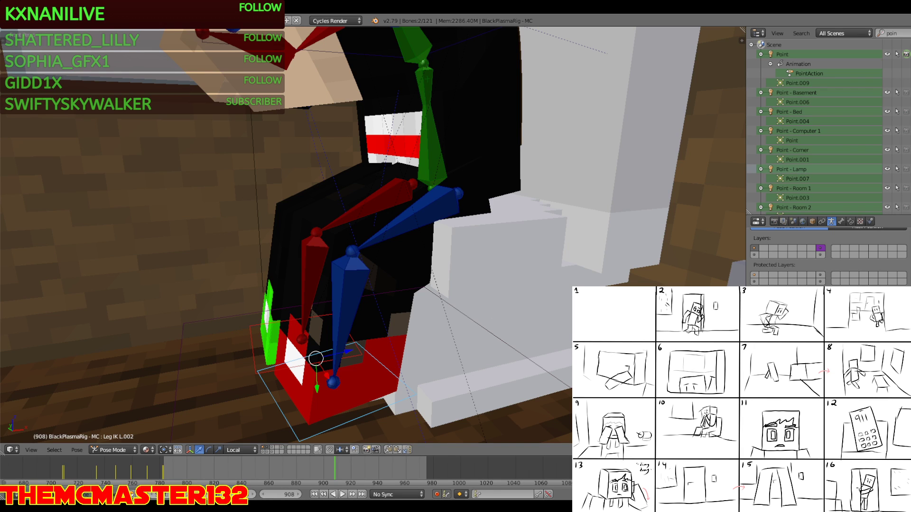
{"action": "key", "text": "shift+f"}
{"action": "key", "text": "s"}
{"action": "key", "text": "Return"}
{"action": "key", "text": "shift+f"}
{"action": "key", "text": "a"}
{"action": "key", "text": "w"}
{"action": "key", "text": "Return"}
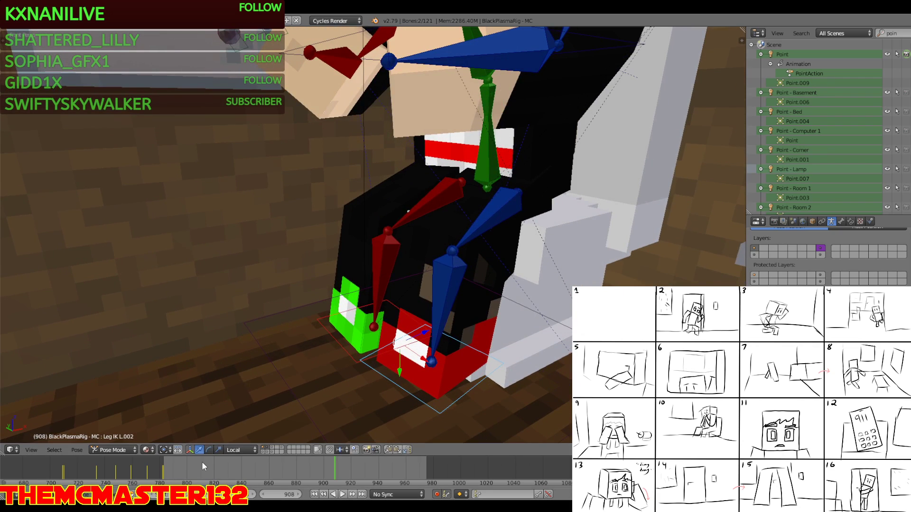
Play the start of the shot, move to frame 866 and key both foot IK bones there
{"action": "key", "text": "alt+a"}
{"action": "left_click", "coordinate": [165, 476]}
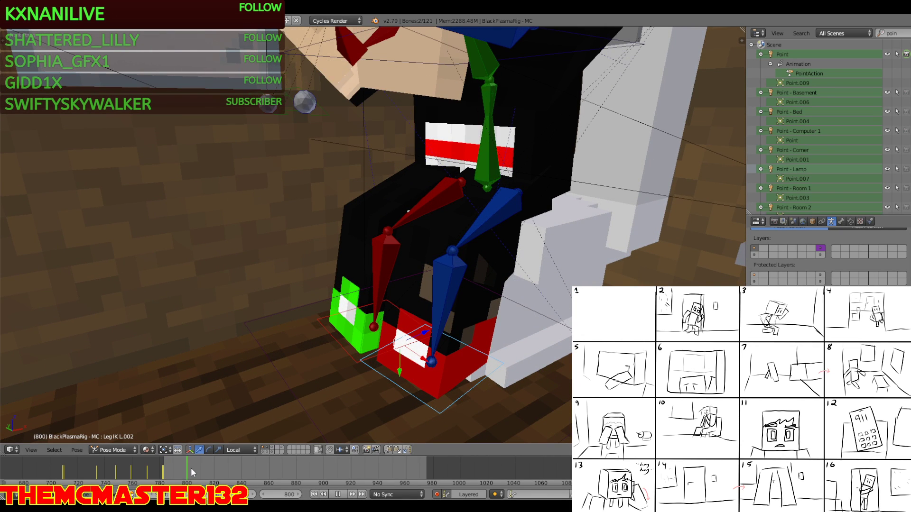
{"action": "left_click", "coordinate": [277, 472]}
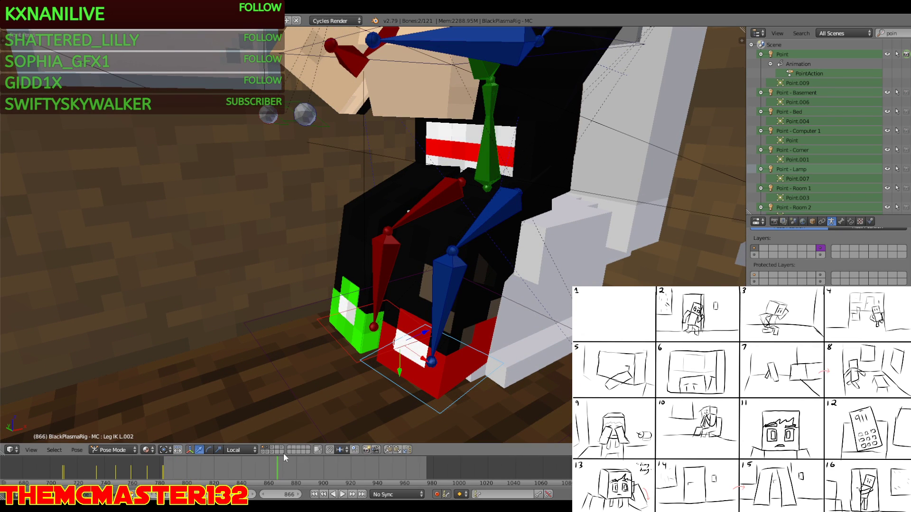
Play on to frame 947, shift both feet slightly across the floor and key them there
{"action": "key", "text": "alt+a"}
{"action": "key", "text": "alt+a"}
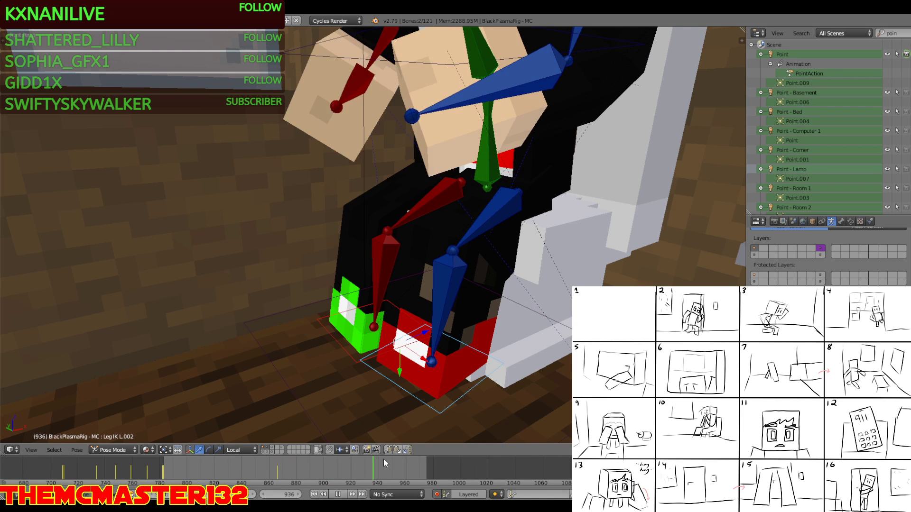
{"action": "key", "text": "alt+a"}
{"action": "key", "text": "g"}
{"action": "left_click_drag", "start_coordinate": [422, 334], "coordinate": [415, 338]}
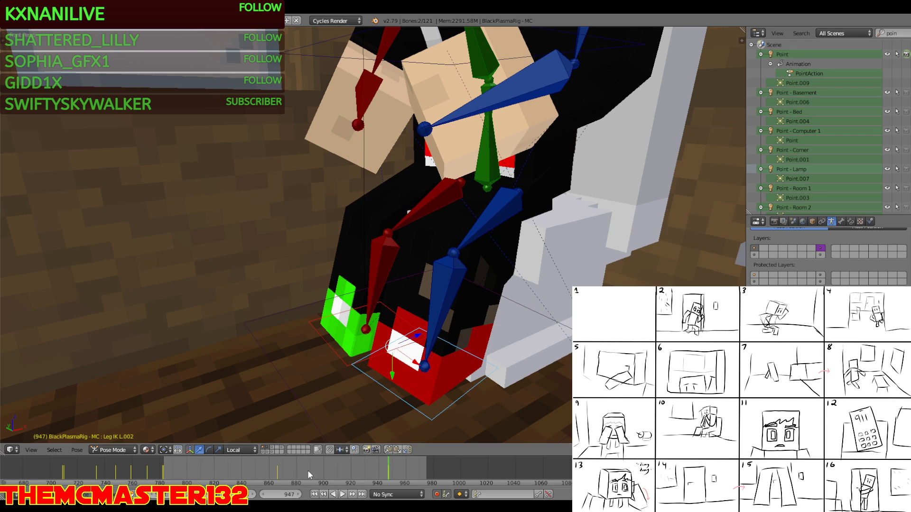
Play back the feet's movement through the camera view to check it
{"action": "left_click", "coordinate": [281, 475]}
{"action": "key", "text": "KP_0"}
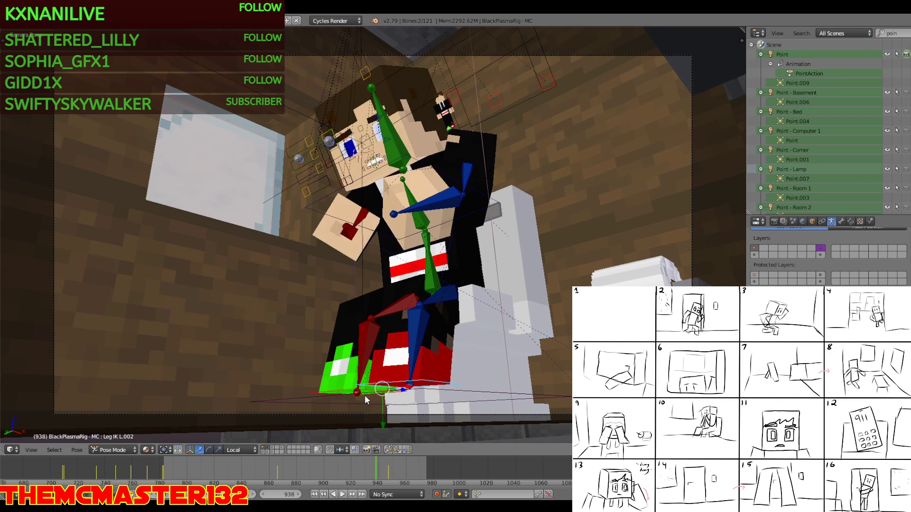
{"action": "key", "text": "alt+a"}
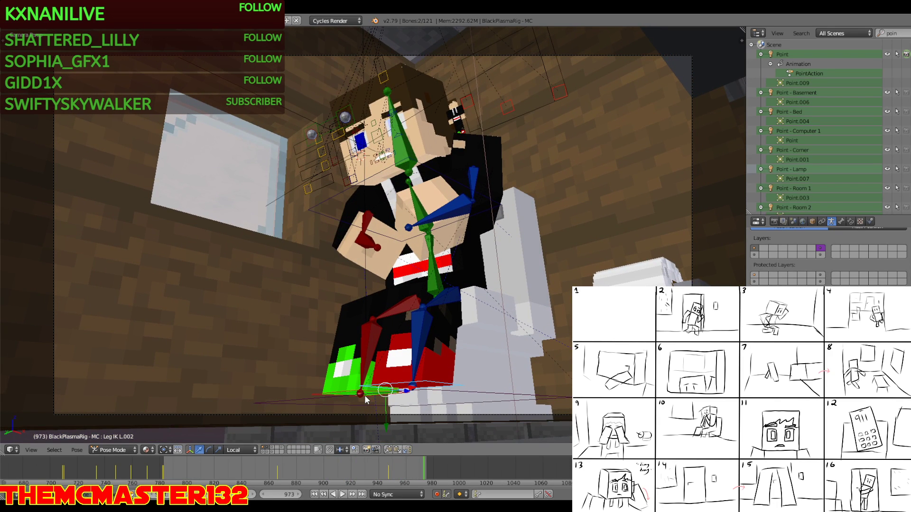
Limit the viewport to renderable objects and save the file
{"action": "key", "text": "n"}
{"action": "left_click", "coordinate": [668, 322]}
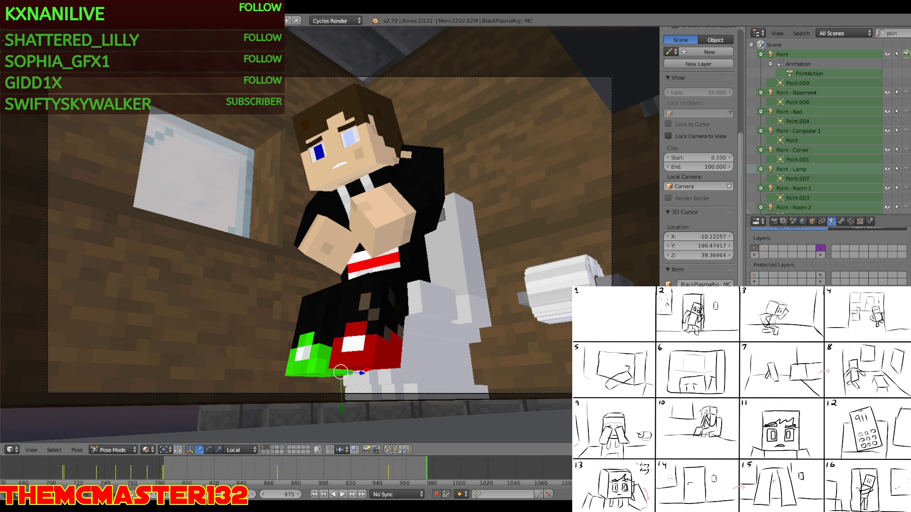
{"action": "key", "text": "n"}
{"action": "left_click", "coordinate": [32, 21]}
{"action": "left_click", "coordinate": [49, 94]}
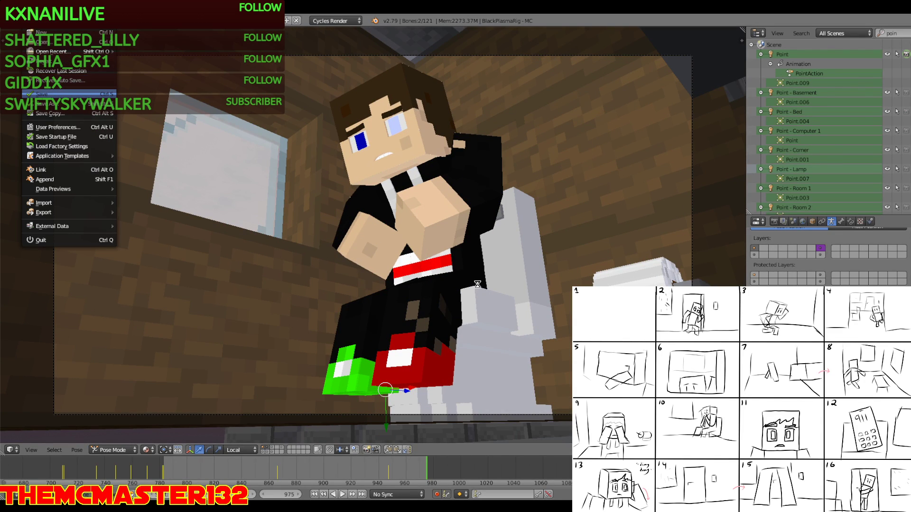
Render an OpenGL preview of the shot and return to the 3D view
{"action": "left_click", "coordinate": [375, 450]}
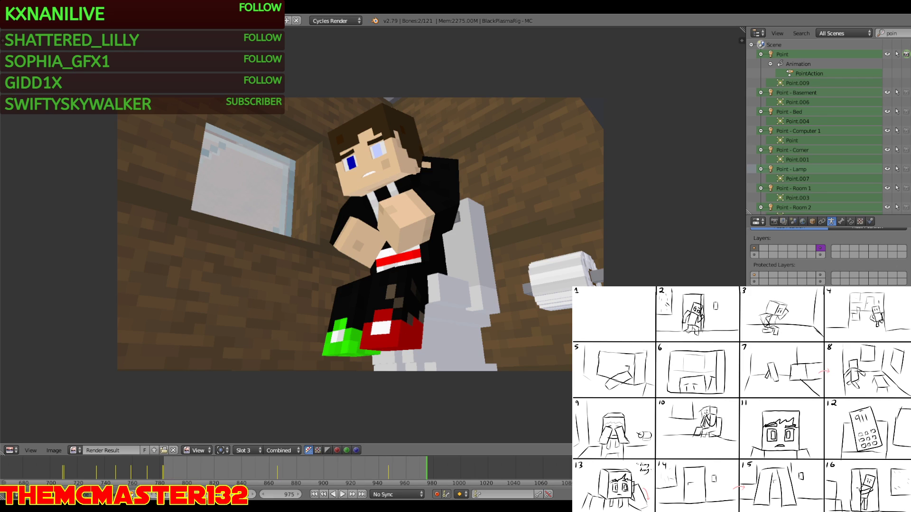
{"action": "left_click", "coordinate": [15, 450]}
{"action": "left_click", "coordinate": [33, 429]}
Key the feet at frame 926 and delete their keyframes at frame 947
{"action": "left_click_drag", "start_coordinate": [336, 471], "coordinate": [349, 470]}
{"action": "key", "text": "alt+a"}
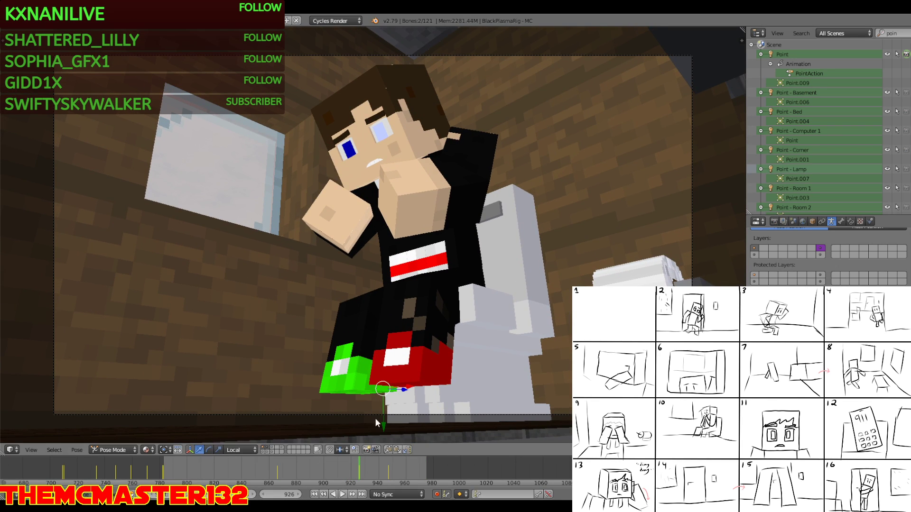
{"action": "left_click", "coordinate": [389, 471]}
{"action": "key", "text": "alt+i"}
{"action": "left_click", "coordinate": [415, 374]}
{"action": "scroll", "coordinate": [415, 373], "scroll_direction": "up", "scroll_amount": 6}
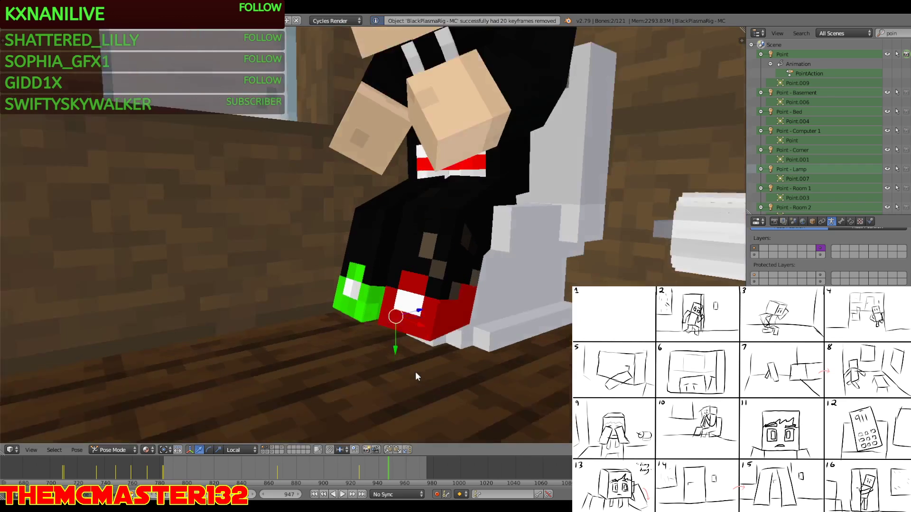
Move both feet slightly at frame 974, key them there and play back the motion from frame 923
{"action": "left_click", "coordinate": [425, 470]}
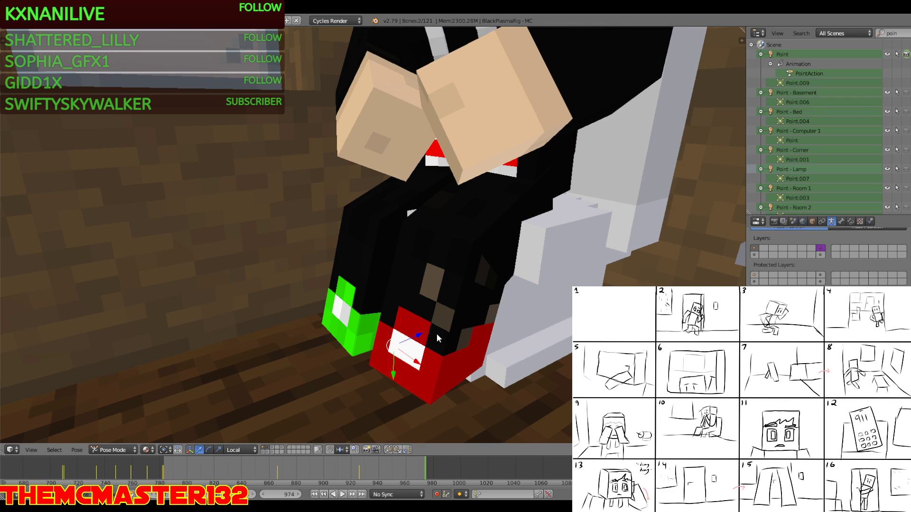
{"action": "left_click_drag", "start_coordinate": [419, 333], "coordinate": [423, 335]}
{"action": "left_click", "coordinate": [357, 469]}
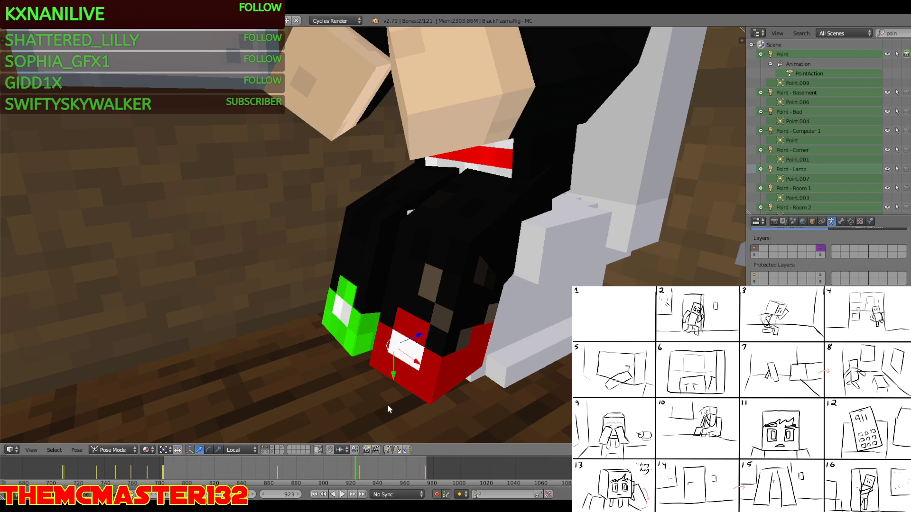
{"action": "key", "text": "alt+a"}
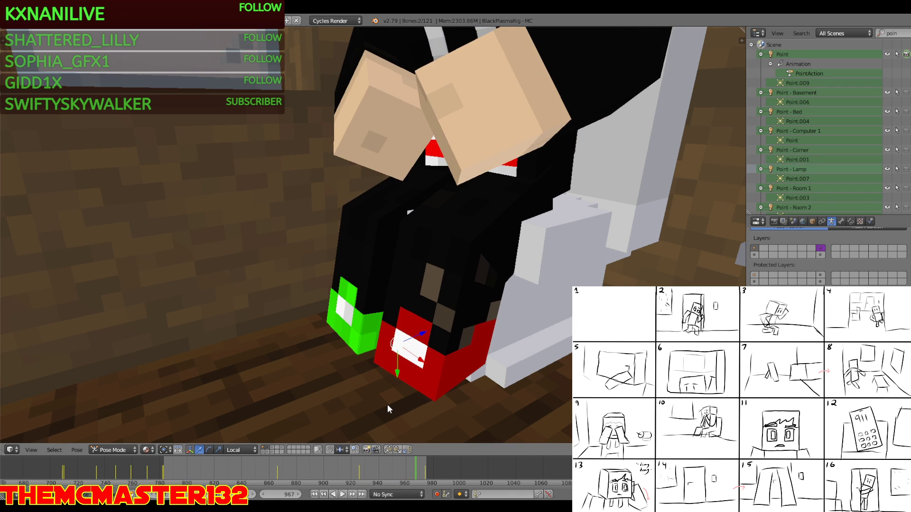
{"action": "key", "text": "alt+a"}
Copy the feet's pose from frame 974 and key it at frame 978
{"action": "left_click", "coordinate": [424, 468]}
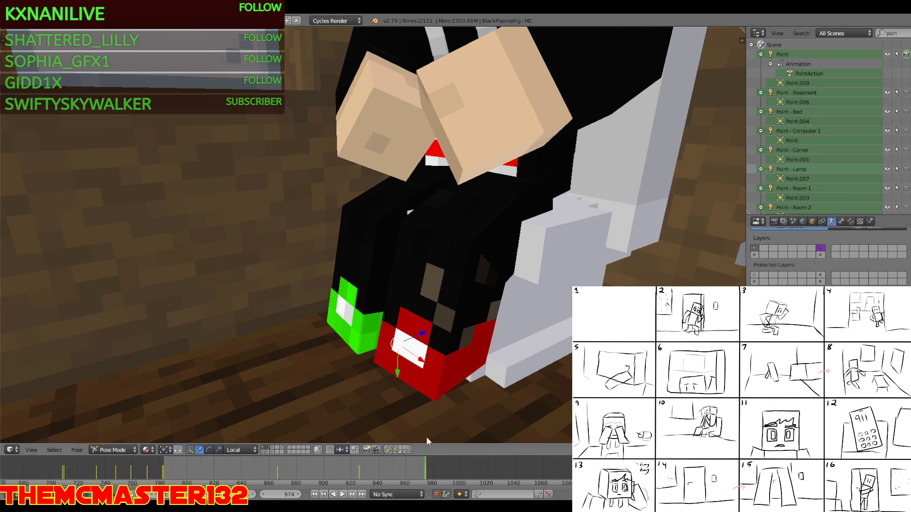
{"action": "left_click", "coordinate": [388, 450]}
{"action": "key", "text": "Right"}
{"action": "key", "text": "Right"}
{"action": "key", "text": "Right"}
{"action": "key", "text": "Right"}
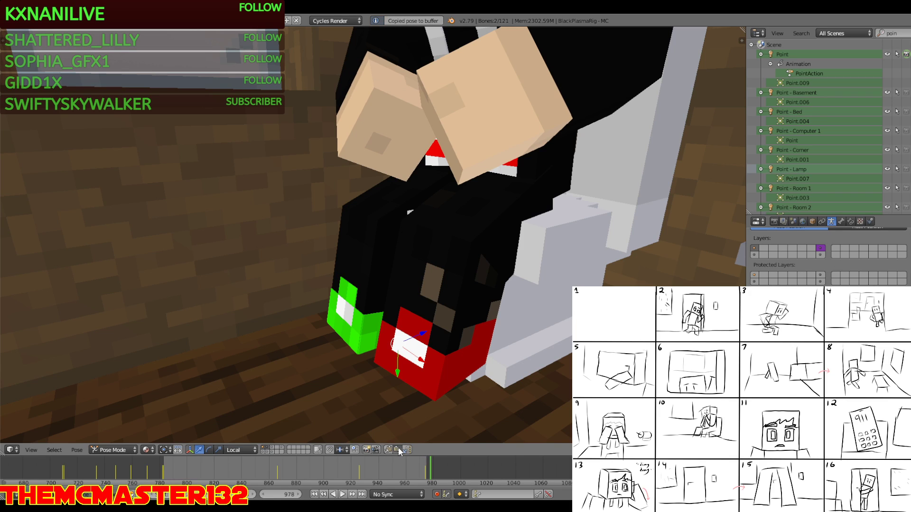
Delete the feet's keyframes at frame 974
{"action": "left_click", "coordinate": [426, 470]}
{"action": "key", "text": "alt+i"}
{"action": "key", "text": "Right"}
{"action": "key", "text": "Right"}
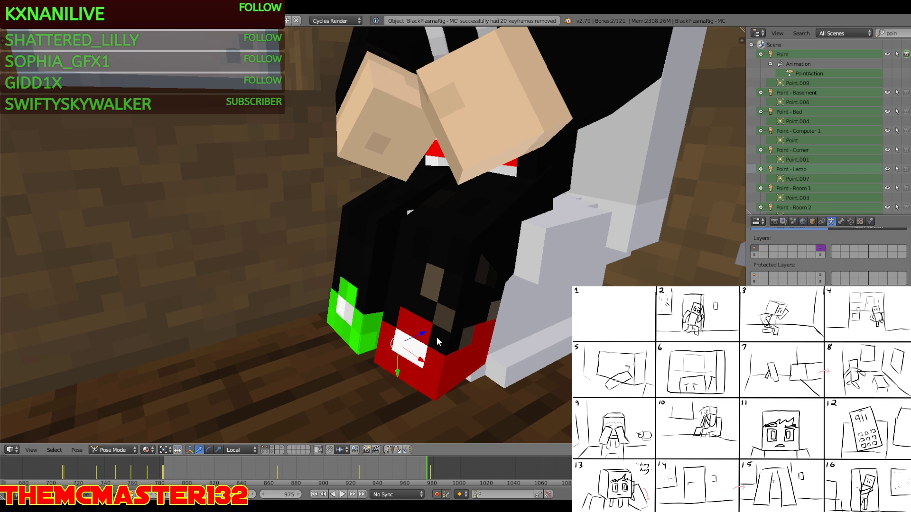
Return to the camera view, save the file and render a new OpenGL preview of the shot
{"action": "key", "text": "KP_0"}
{"action": "key", "text": "Left"}
{"action": "left_click", "coordinate": [31, 23]}
{"action": "left_click", "coordinate": [49, 95]}
{"action": "left_click", "coordinate": [376, 450]}
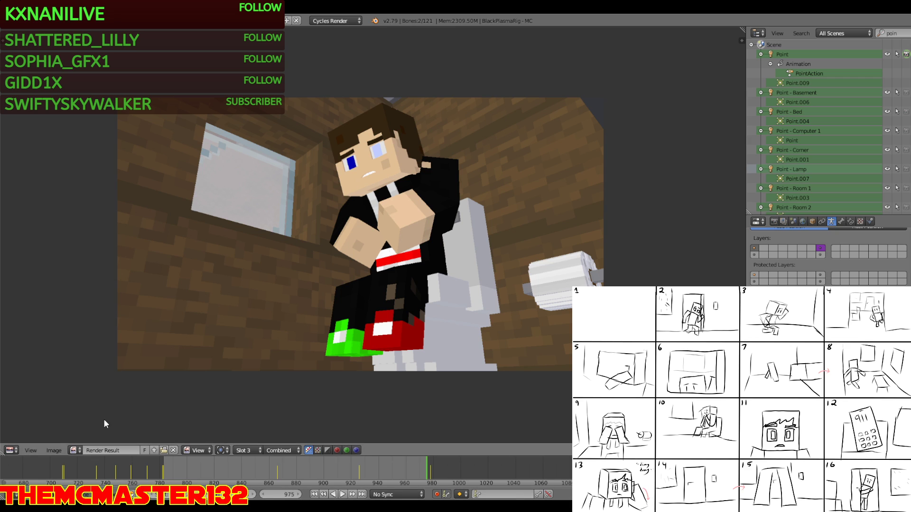
Return to the 3D view and show the rig's bones and other non-rendered objects again
{"action": "left_click", "coordinate": [11, 450]}
{"action": "left_click", "coordinate": [42, 426]}
{"action": "key", "text": "n"}
{"action": "left_click", "coordinate": [661, 332]}
{"action": "key", "text": "n"}
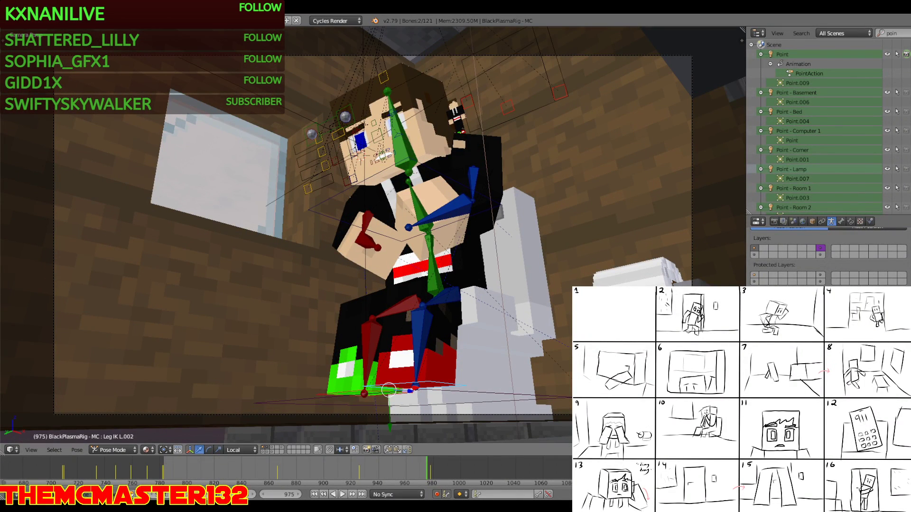
Select the camera, advance to frame 976 and copy the current frame number
{"action": "right_click", "coordinate": [416, 414]}
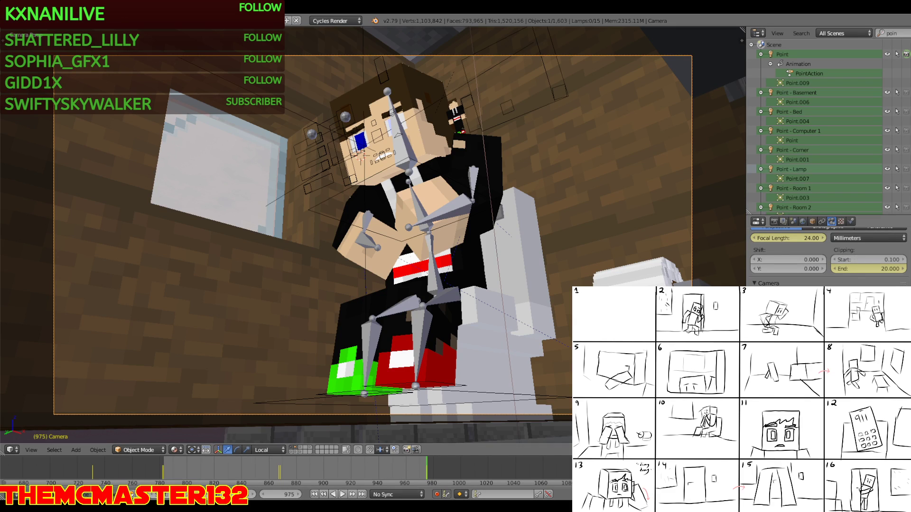
{"action": "scroll", "coordinate": [855, 255], "scroll_direction": "up", "scroll_amount": 3}
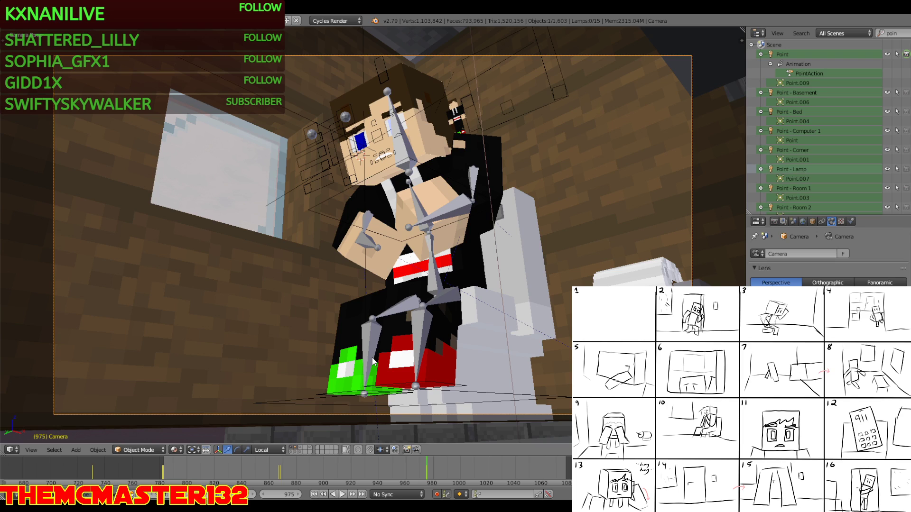
{"action": "key", "text": "Right"}
{"action": "left_click", "coordinate": [285, 494]}
{"action": "key", "text": "ctrl+c"}
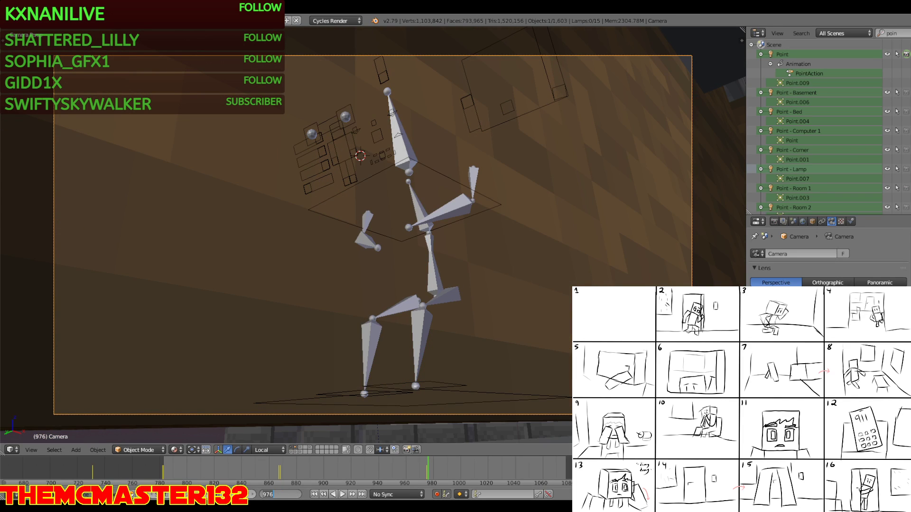
Set the animation's start frame to 976
{"action": "left_click", "coordinate": [175, 493]}
{"action": "key", "text": "ctrl+v"}
{"action": "left_click", "coordinate": [300, 343]}
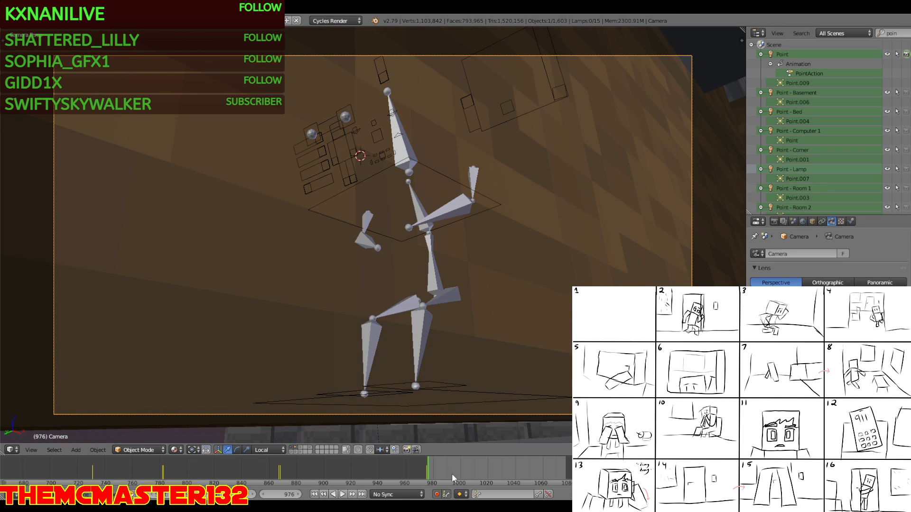
At frame 976, fly the camera to a frontal close-up of the seated character's face
{"action": "middle_click_drag", "start_coordinate": [451, 479], "coordinate": [308, 469]}
{"action": "scroll", "coordinate": [306, 469], "scroll_direction": "right", "scroll_amount": 1, "text": "ctrl"}
{"action": "key", "text": "Left"}
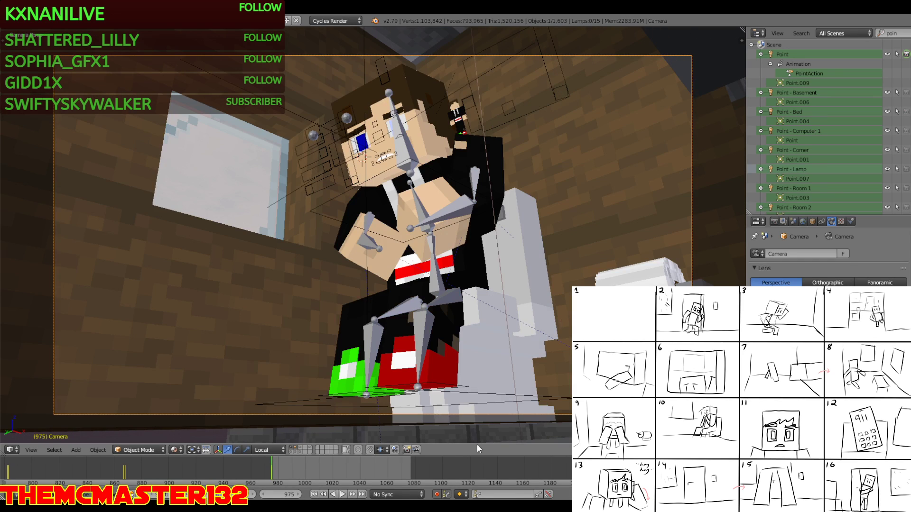
{"action": "key", "text": "Right"}
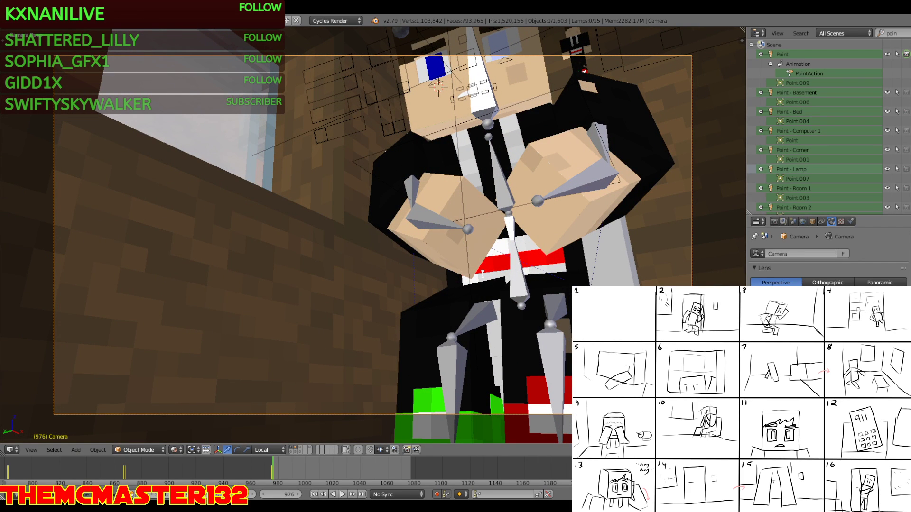
{"action": "key", "text": "shift+f"}
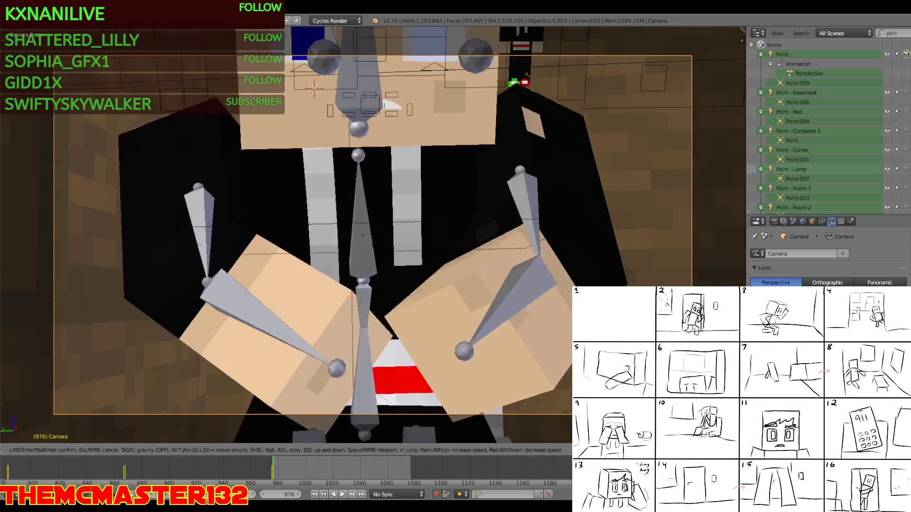
{"action": "key", "text": "s"}
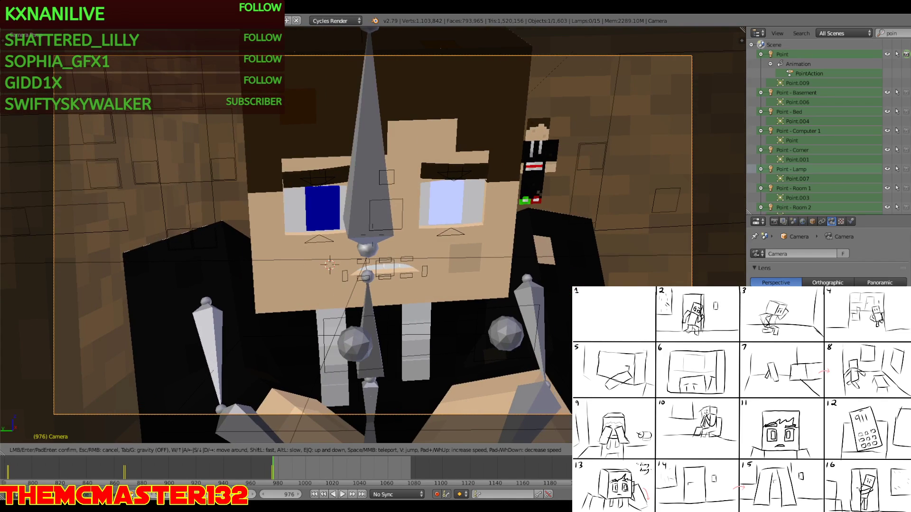
{"action": "key", "text": "w"}
{"action": "key", "text": "s"}
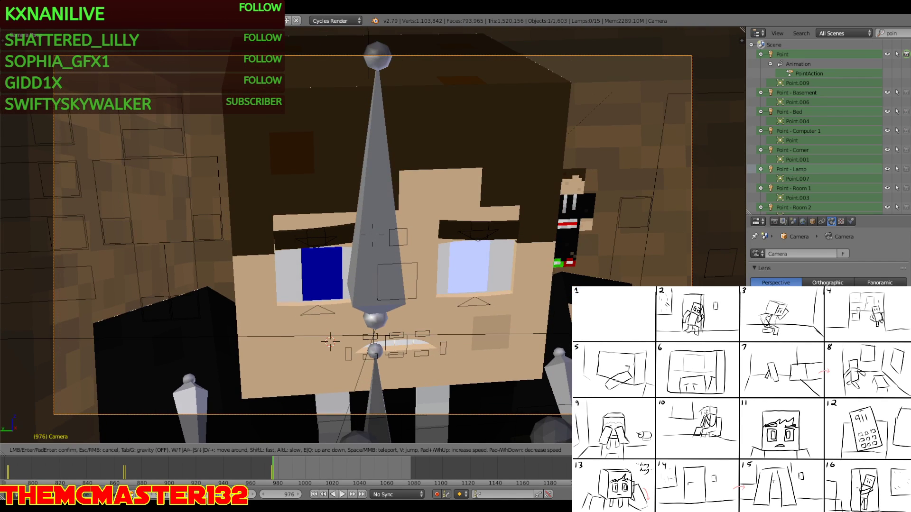
{"action": "key", "text": "s"}
{"action": "left_click", "coordinate": [387, 251]}
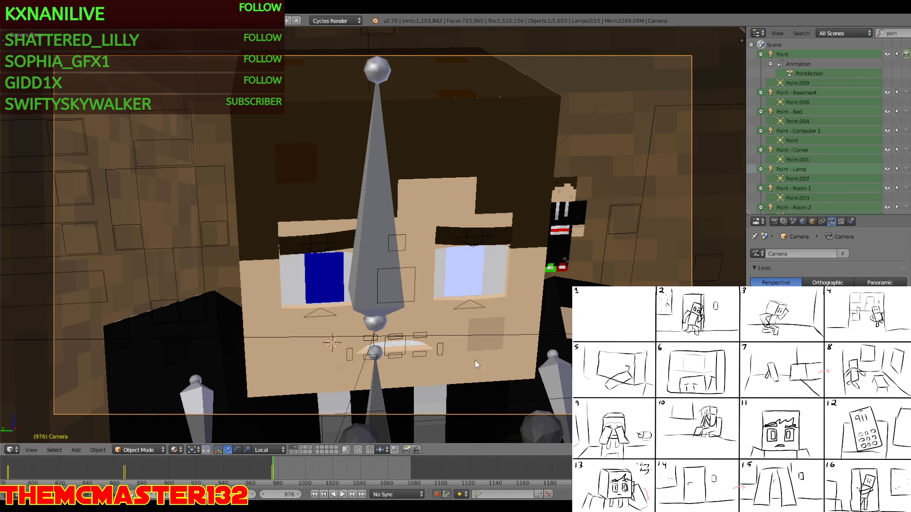
Look around the seated character and the room from outside the camera, ending back in the camera view
{"action": "scroll", "coordinate": [827, 257], "scroll_direction": "down", "scroll_amount": 4}
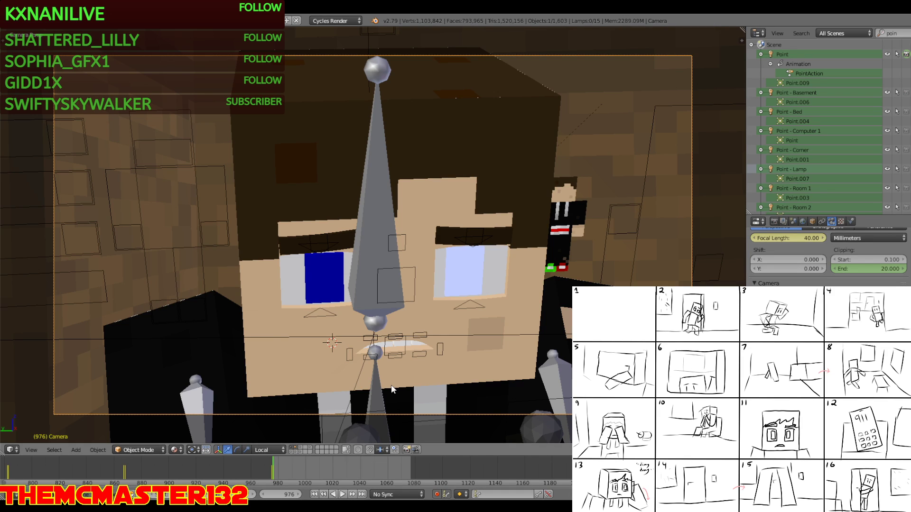
{"action": "key", "text": "shift+f"}
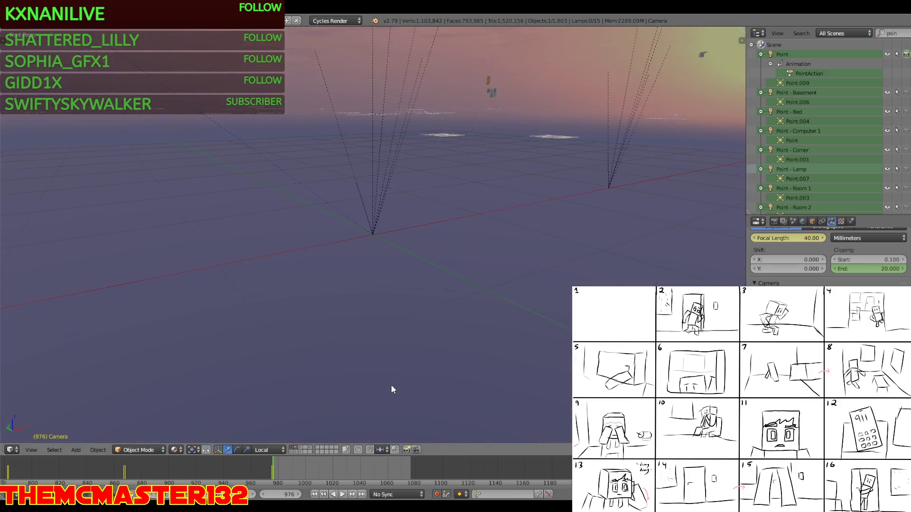
{"action": "key", "text": "w"}
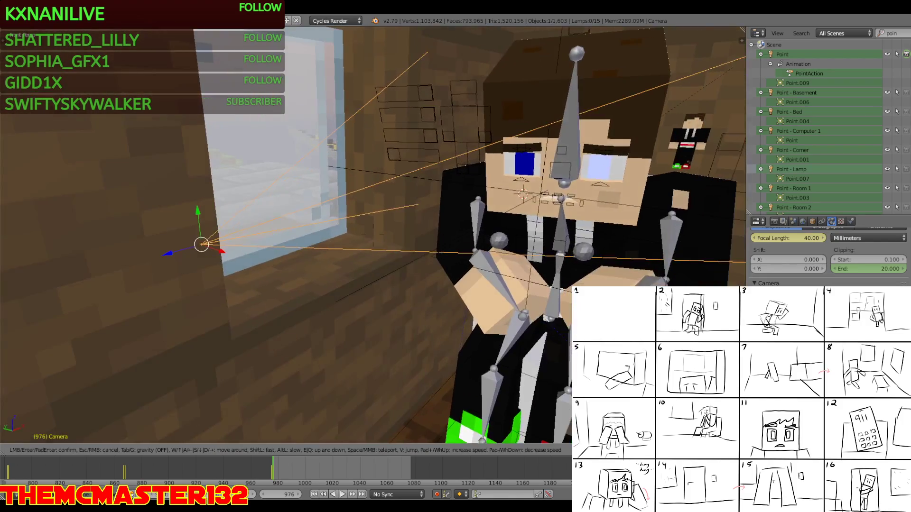
{"action": "key", "text": "a"}
{"action": "key", "text": "d"}
{"action": "key", "text": "s"}
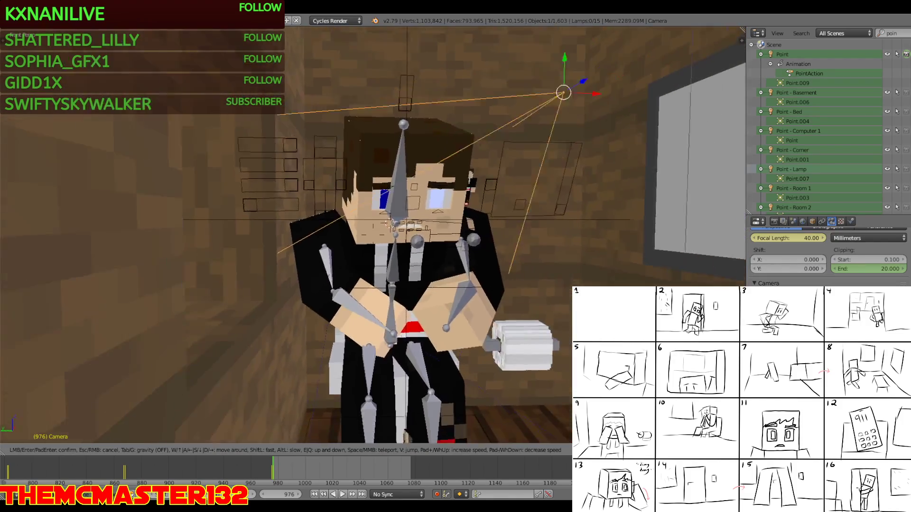
{"action": "left_click", "coordinate": [373, 235]}
{"action": "key", "text": "KP_0"}
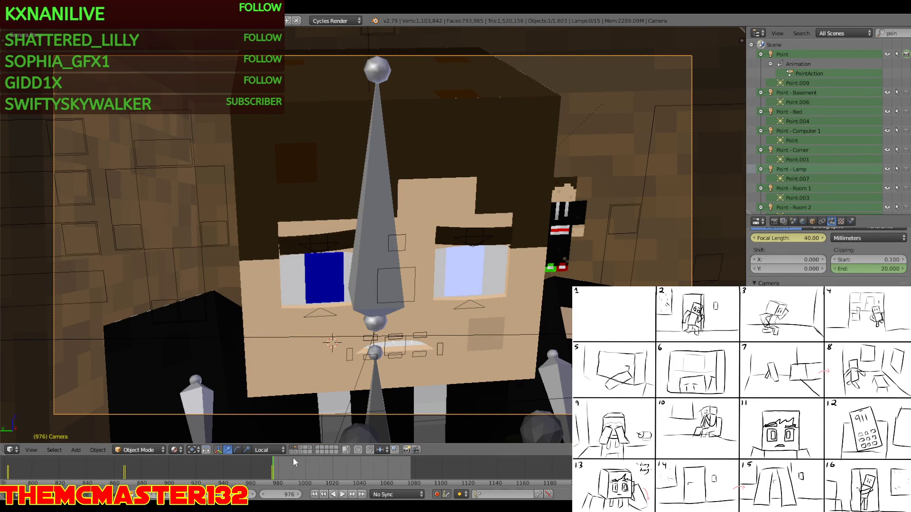
Play back and scrub the close-up shot from frame 976 to check its motion and timing
{"action": "key", "text": "alt+a"}
{"action": "left_click_drag", "start_coordinate": [277, 465], "coordinate": [345, 459]}
{"action": "key", "text": "alt+a"}
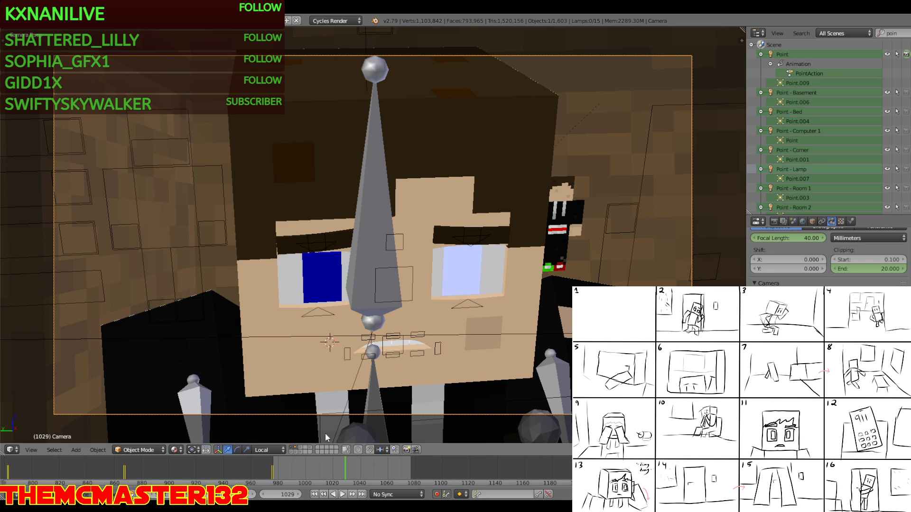
{"action": "left_click", "coordinate": [273, 473]}
{"action": "key", "text": "alt+a"}
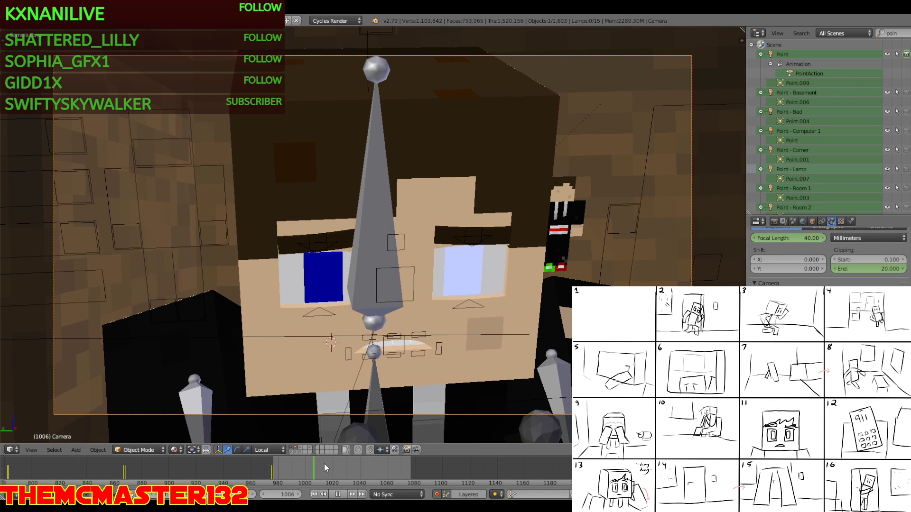
{"action": "key", "text": "alt+a"}
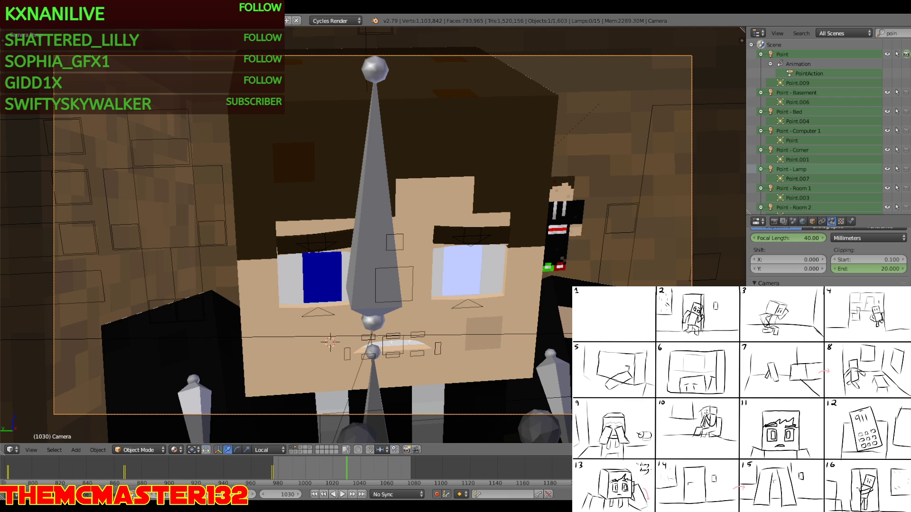
Scrub to the end of the close-up shot and set the animation's end frame to 1043
{"action": "middle_click_drag", "start_coordinate": [224, 470], "coordinate": [245, 468]}
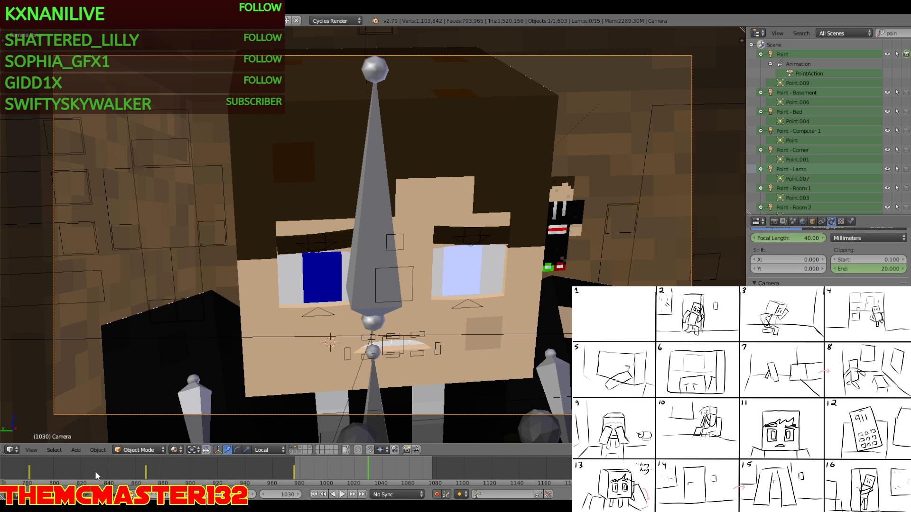
{"action": "left_click_drag", "start_coordinate": [36, 469], "coordinate": [409, 458]}
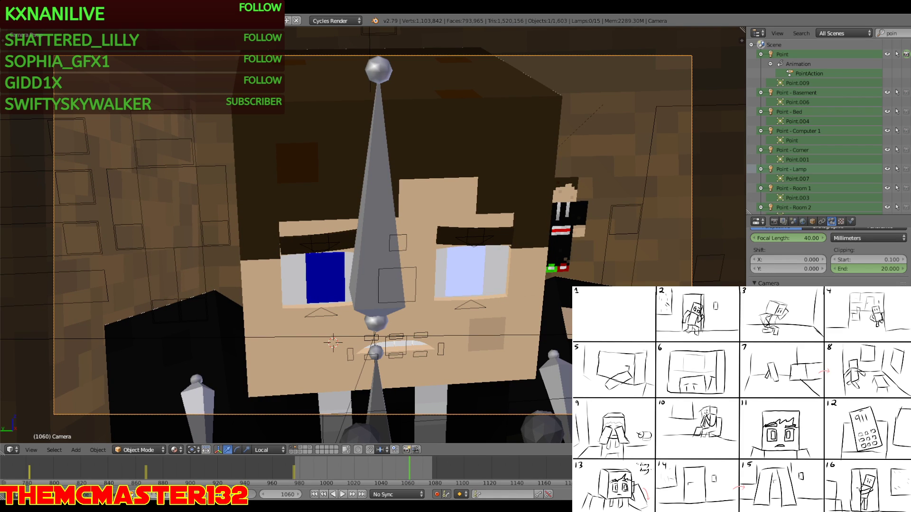
{"action": "key", "text": "e"}
Save the file and render the close-up animation for frames 976 to 1043 without the rig bones
{"action": "key", "text": "n"}
{"action": "scroll", "coordinate": [702, 156], "scroll_direction": "down", "scroll_amount": 2}
{"action": "left_click", "coordinate": [668, 281]}
{"action": "key", "text": "n"}
{"action": "left_click", "coordinate": [29, 21]}
{"action": "left_click", "coordinate": [42, 94]}
{"action": "key", "text": "ctrl+F12"}
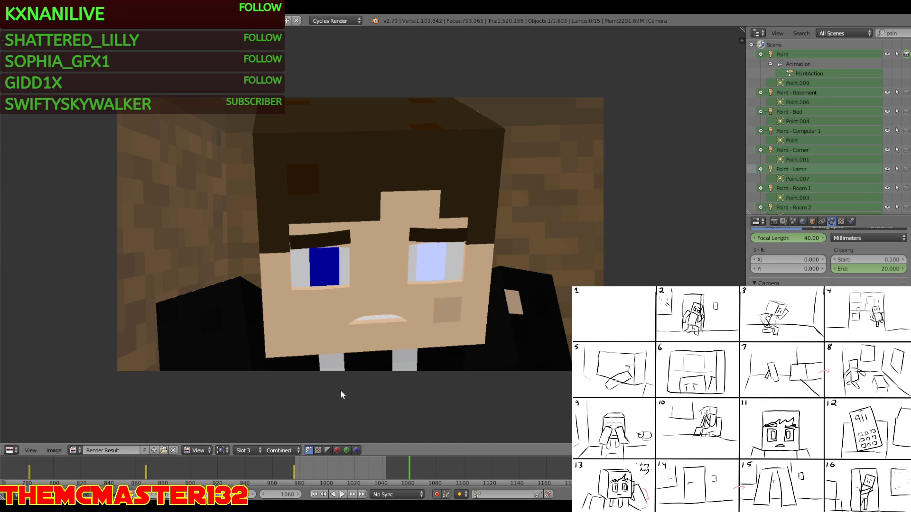
Switch the main editor area from the render result back to the 3D View
{"action": "left_click", "coordinate": [11, 451]}
{"action": "left_click", "coordinate": [21, 425]}
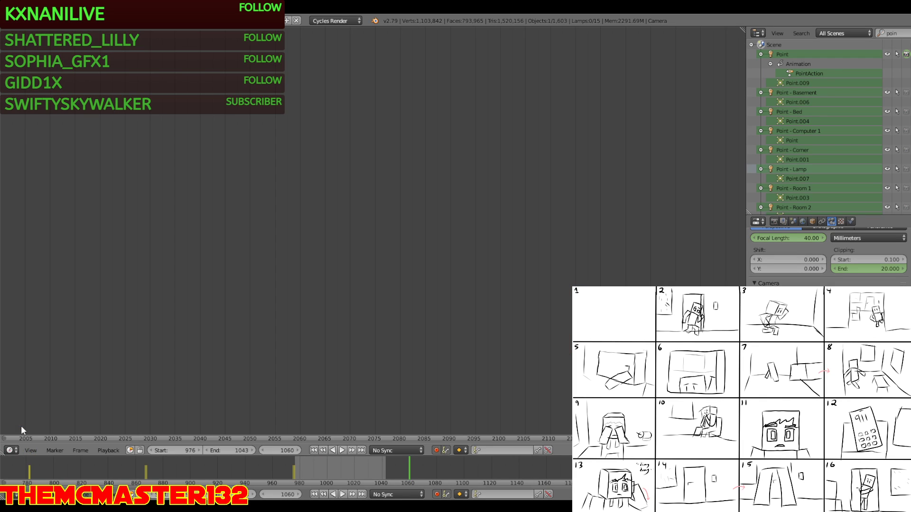
{"action": "left_click", "coordinate": [10, 451]}
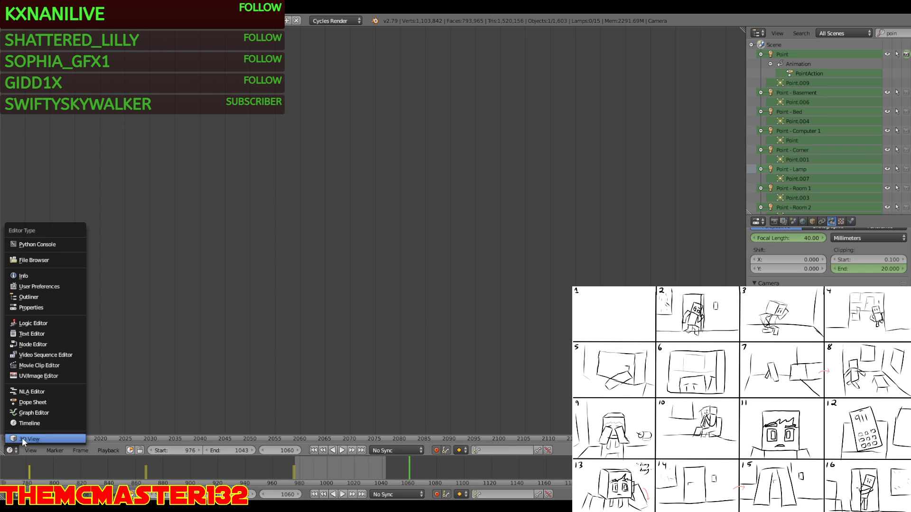
{"action": "left_click", "coordinate": [19, 437]}
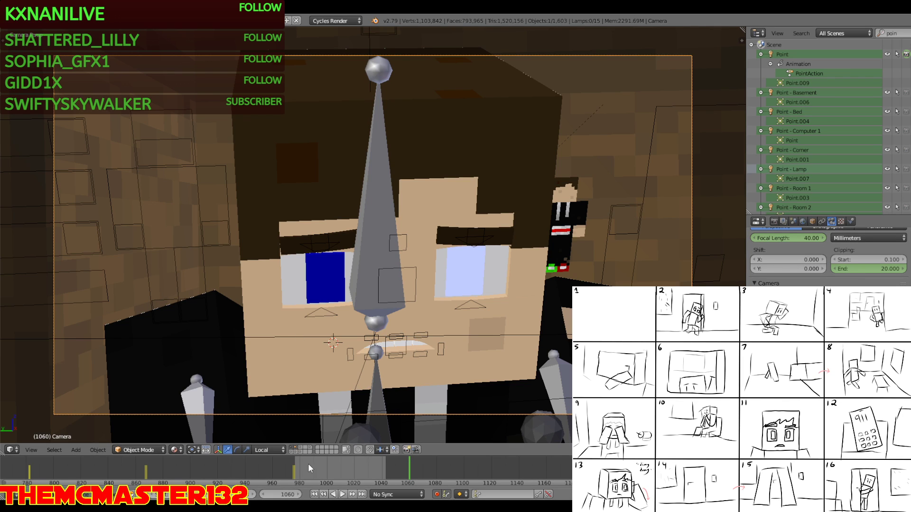
Return to the shot's first frame, 976, and save the file
{"action": "left_click_drag", "start_coordinate": [295, 462], "coordinate": [295, 462]}
{"action": "key", "text": "n"}
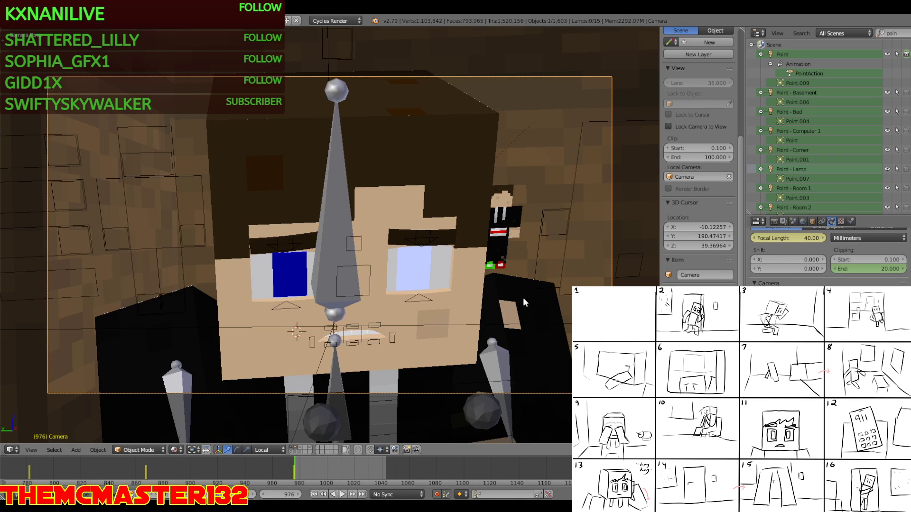
{"action": "key", "text": "n"}
{"action": "left_click", "coordinate": [29, 21]}
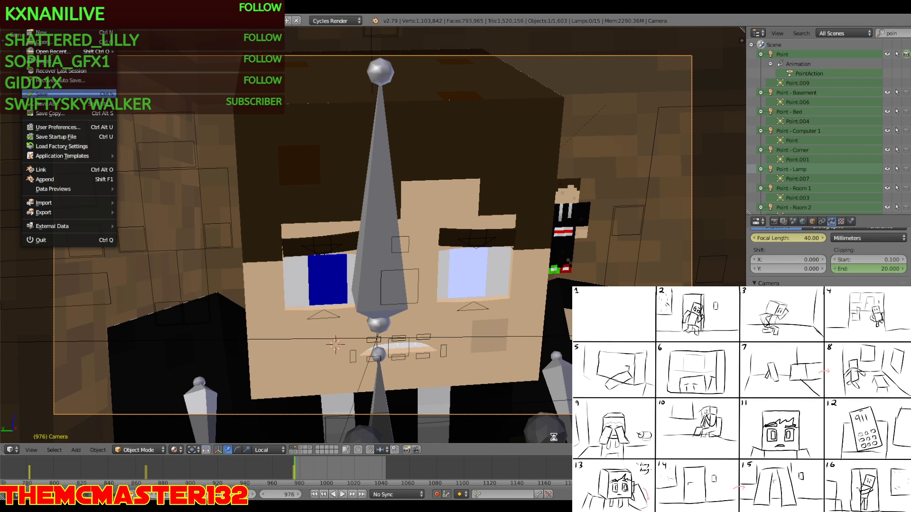
{"action": "left_click", "coordinate": [42, 94]}
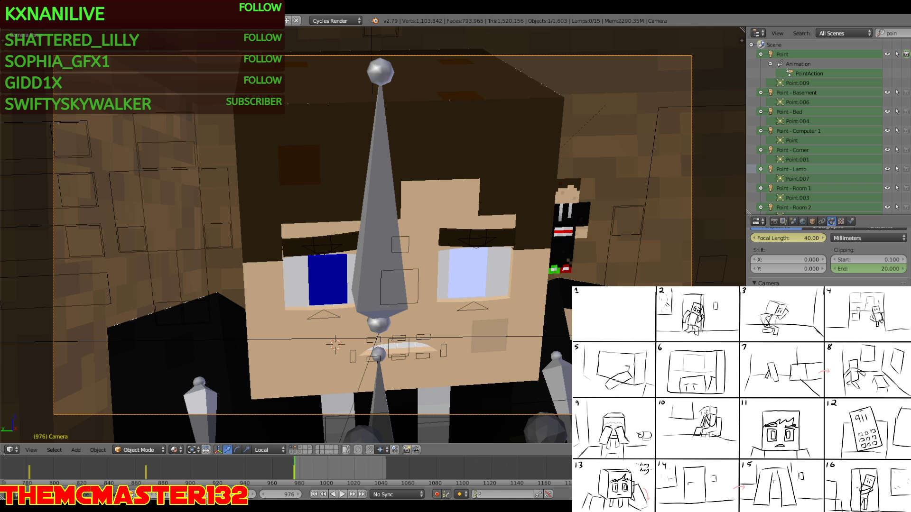
Advance to frame 1044, just past the shot's end, and look through the city and the building crowded with characters
{"action": "left_click", "coordinate": [386, 465]}
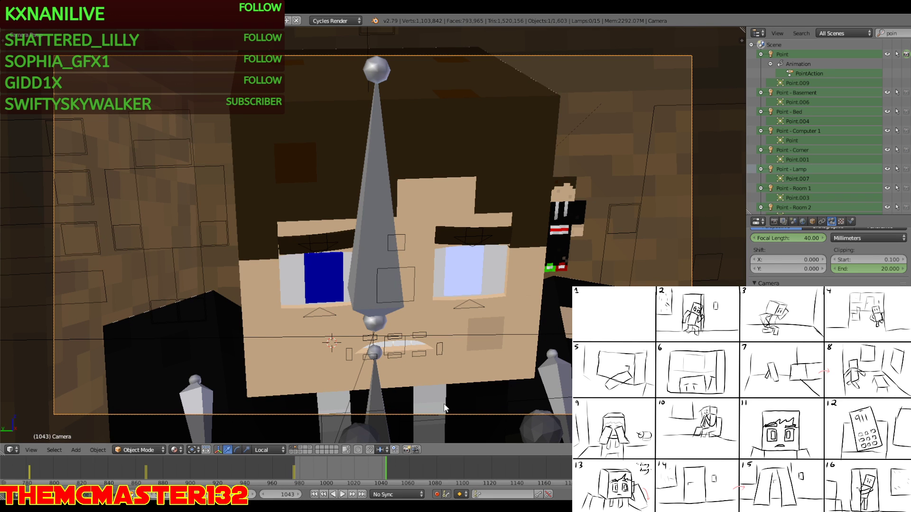
{"action": "key", "text": "Right"}
{"action": "key", "text": "shift+f"}
{"action": "key", "text": "e"}
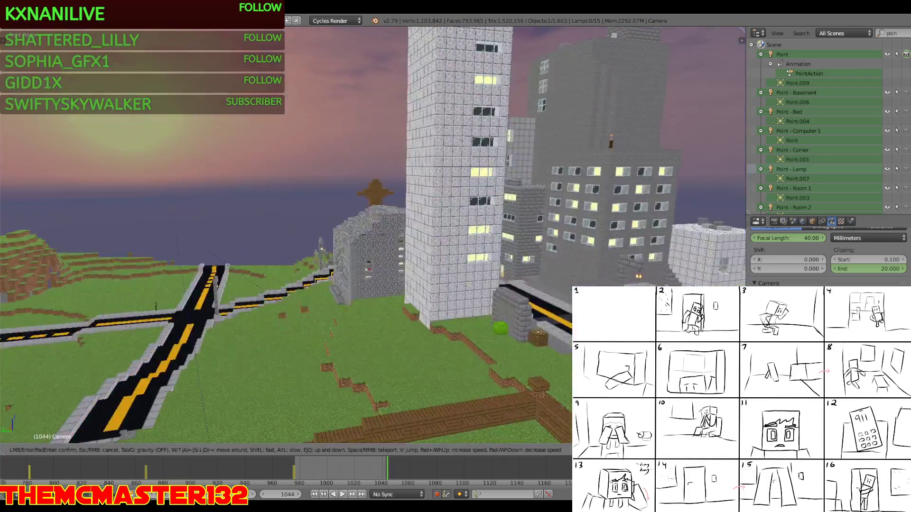
{"action": "key", "text": "q"}
{"action": "key", "text": "w"}
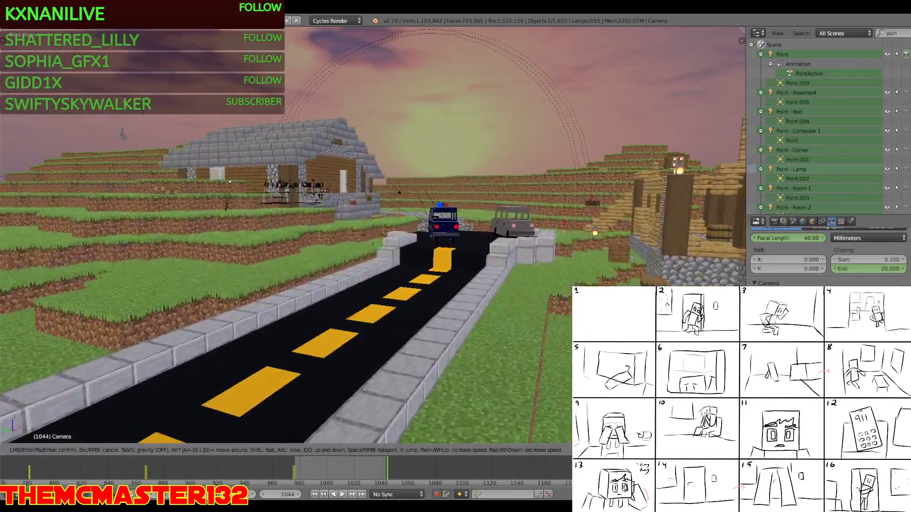
{"action": "key", "text": "w"}
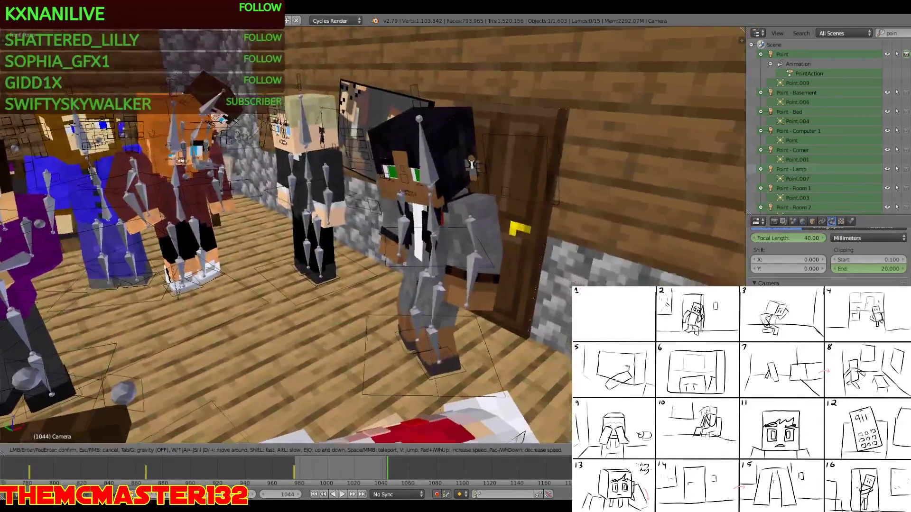
{"action": "key", "text": "w"}
{"action": "key", "text": "q"}
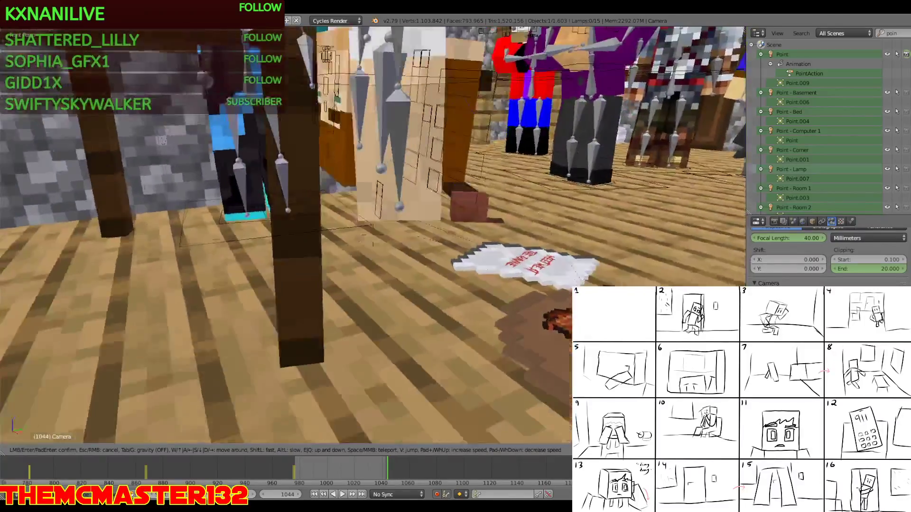
{"action": "key", "text": "q"}
{"action": "key", "text": "w"}
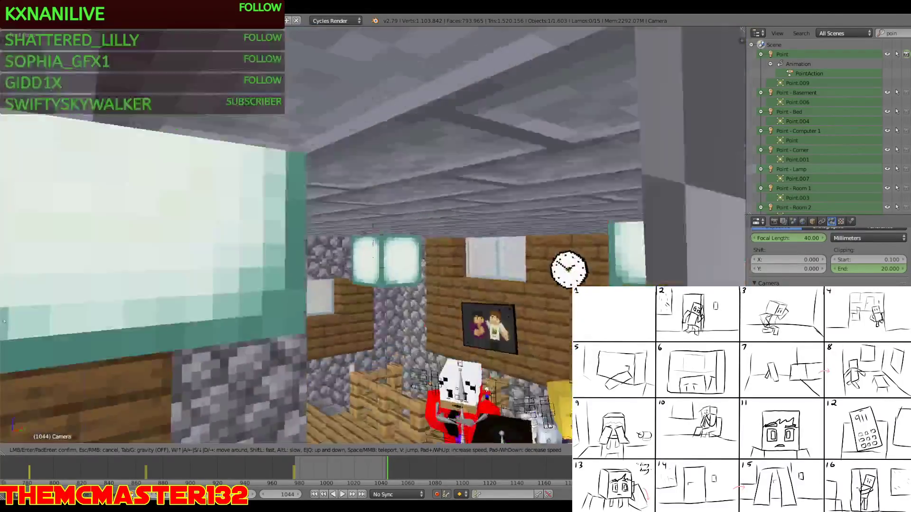
Select the white plane in the house's upstairs room and try to move it at frame 975
{"action": "key", "text": "w"}
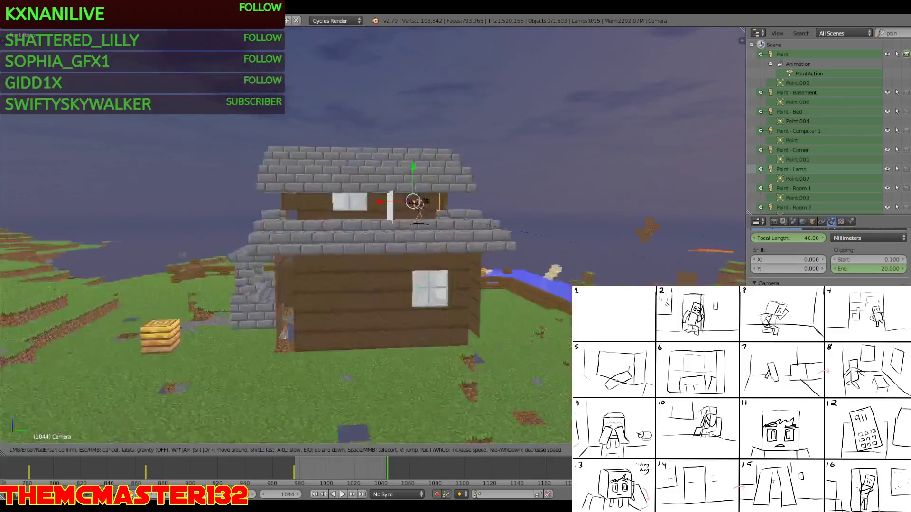
{"action": "key", "text": "w"}
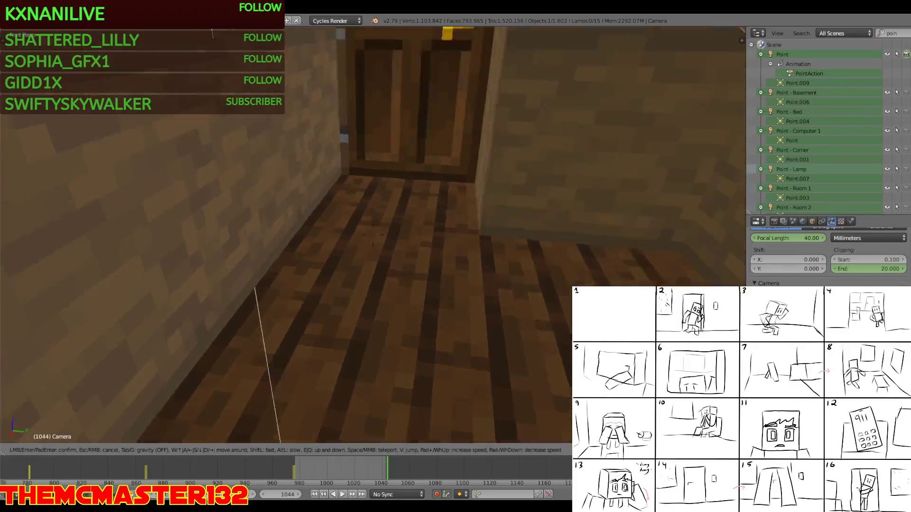
{"action": "key", "text": "w"}
{"action": "left_click", "coordinate": [373, 235]}
{"action": "right_click", "coordinate": [422, 257]}
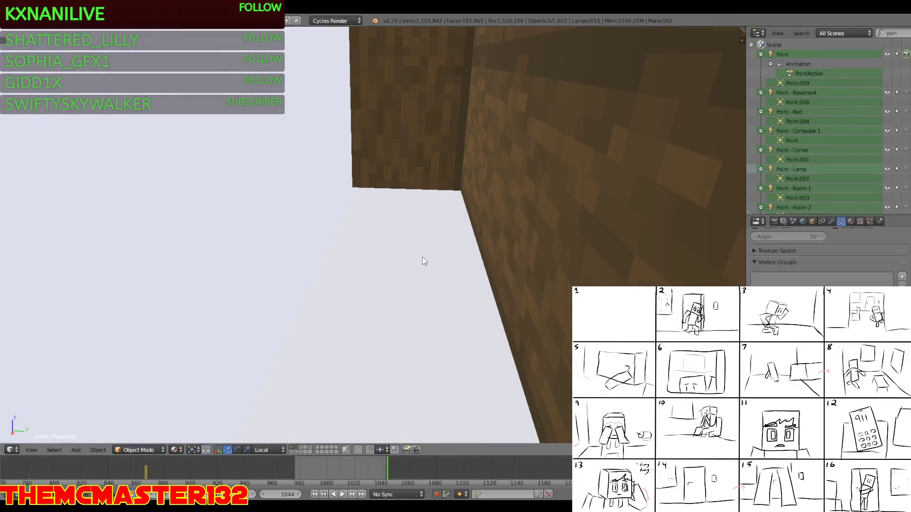
{"action": "left_click", "coordinate": [293, 470]}
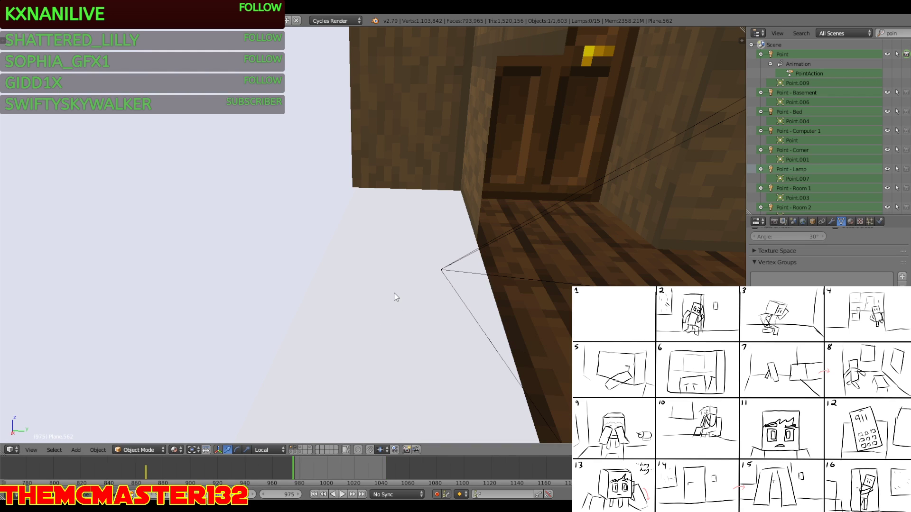
{"action": "key", "text": "g"}
{"action": "right_click", "coordinate": [394, 297]}
Scale the two white planes beside the house's wooden walls to 0 at frame 976
{"action": "right_click", "coordinate": [301, 230]}
{"action": "key", "text": "Right"}
{"action": "key", "text": "s"}
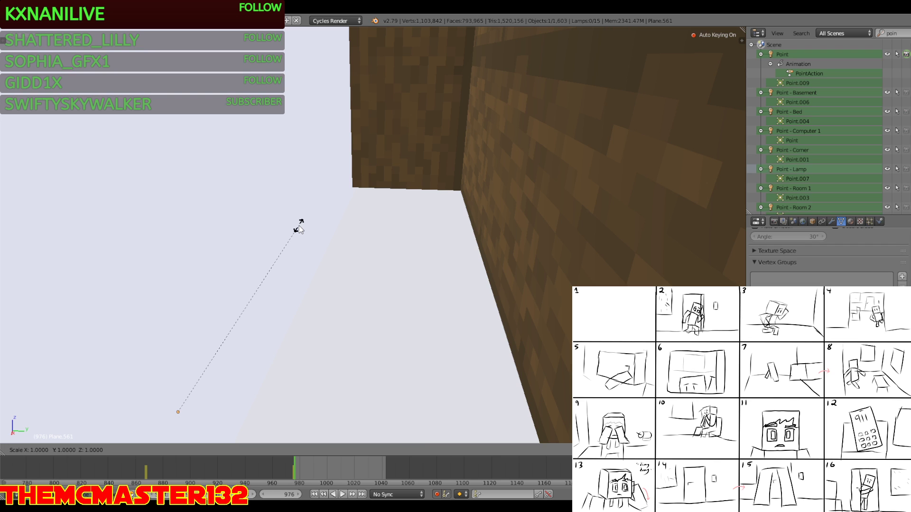
{"action": "key", "text": "0"}
{"action": "key", "text": "Return"}
{"action": "right_click", "coordinate": [368, 266]}
{"action": "key", "text": "s"}
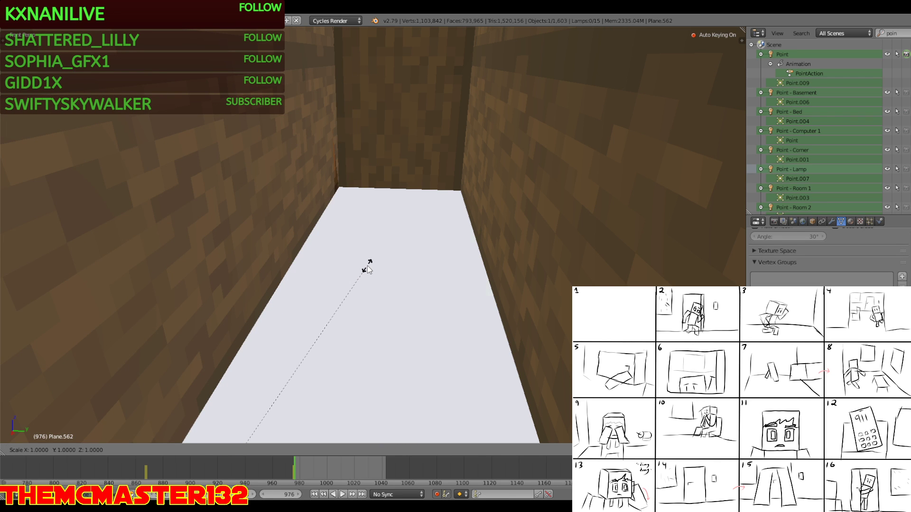
{"action": "key", "text": "0"}
{"action": "key", "text": "Return"}
Go to frame 1044 at the seated character and append the IPhone object from Season3PropsModels.blend
{"action": "key", "text": "shift+f"}
{"action": "key", "text": "s"}
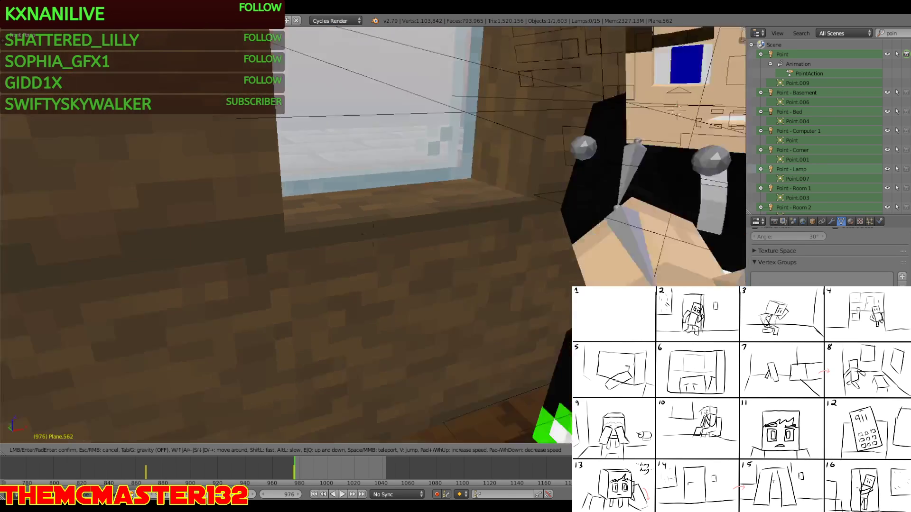
{"action": "left_click", "coordinate": [394, 238]}
{"action": "left_click", "coordinate": [388, 465]}
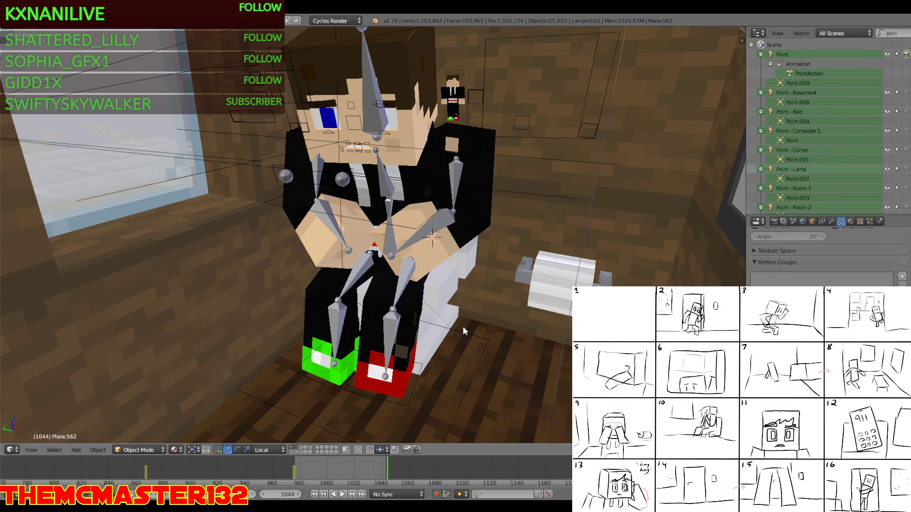
{"action": "left_click", "coordinate": [31, 23]}
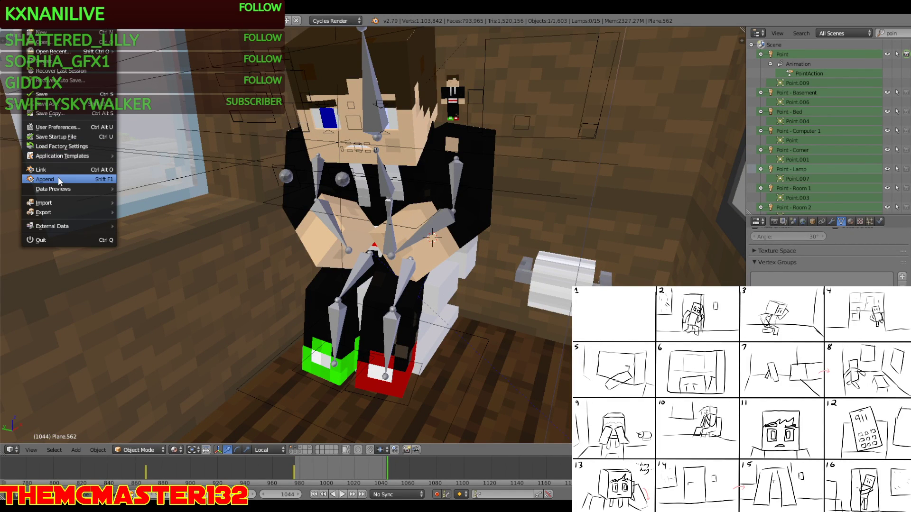
{"action": "left_click", "coordinate": [58, 178]}
{"action": "left_click", "coordinate": [188, 69]}
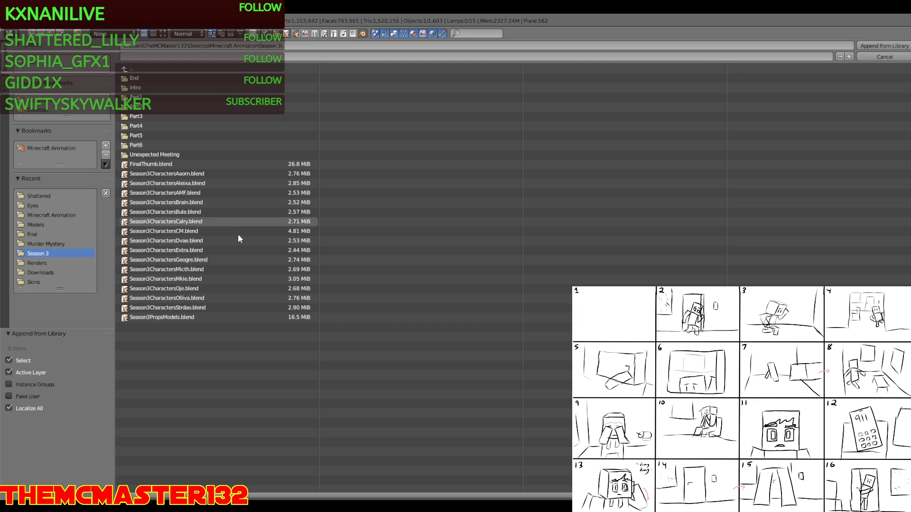
{"action": "left_click", "coordinate": [175, 317]}
{"action": "left_click", "coordinate": [141, 136]}
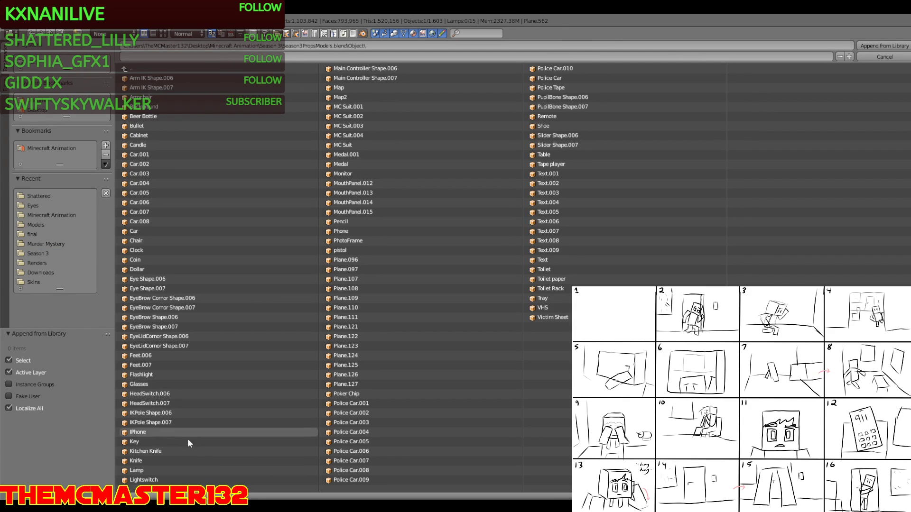
{"action": "double_click", "coordinate": [146, 432]}
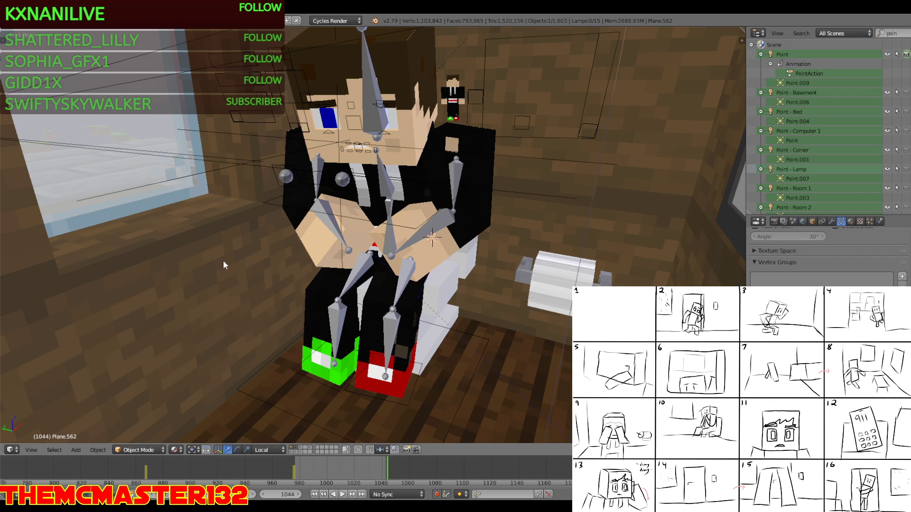
Snap the appended phone to the 3D cursor on the floor in front of the seated character
{"action": "key", "text": "shift+f"}
{"action": "left_click", "coordinate": [383, 252]}
{"action": "key", "text": "shift+s"}
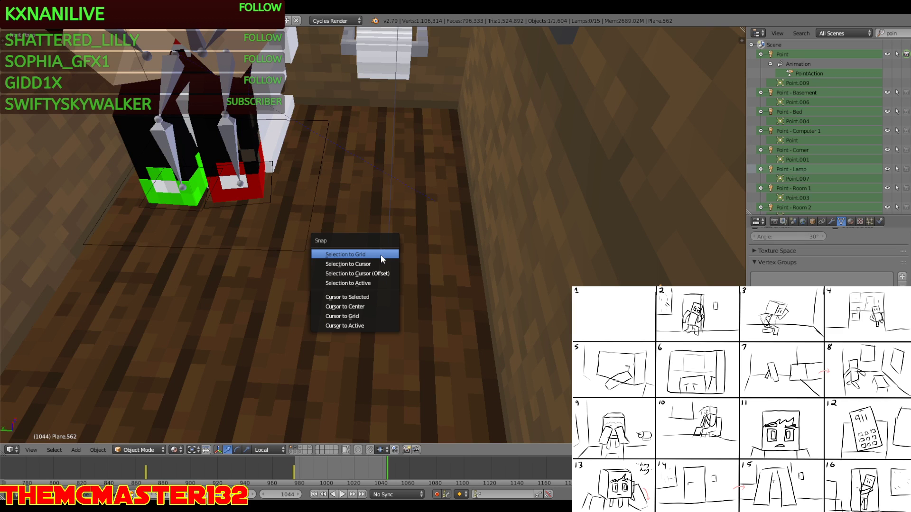
{"action": "left_click", "coordinate": [376, 264]}
{"action": "right_click", "coordinate": [378, 262]}
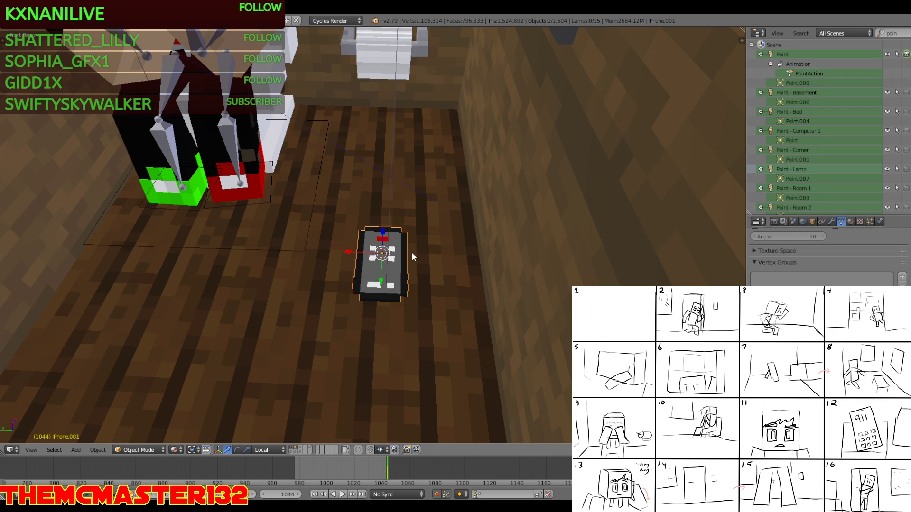
{"action": "key", "text": "shift+f"}
{"action": "key", "text": "w"}
{"action": "key", "text": "s"}
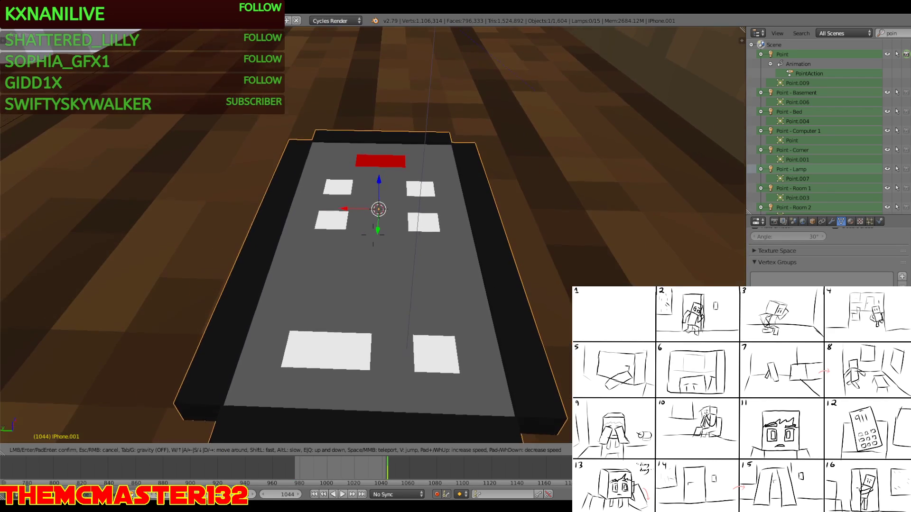
{"action": "left_click", "coordinate": [373, 235]}
Scale the phone to 0 one frame before 1044, then return to frame 1044
{"action": "key", "text": "Left"}
{"action": "key", "text": "s"}
{"action": "key", "text": "0"}
{"action": "key", "text": "Return"}
{"action": "key", "text": "Right"}
{"action": "key", "text": "shift+f"}
{"action": "key", "text": "s"}
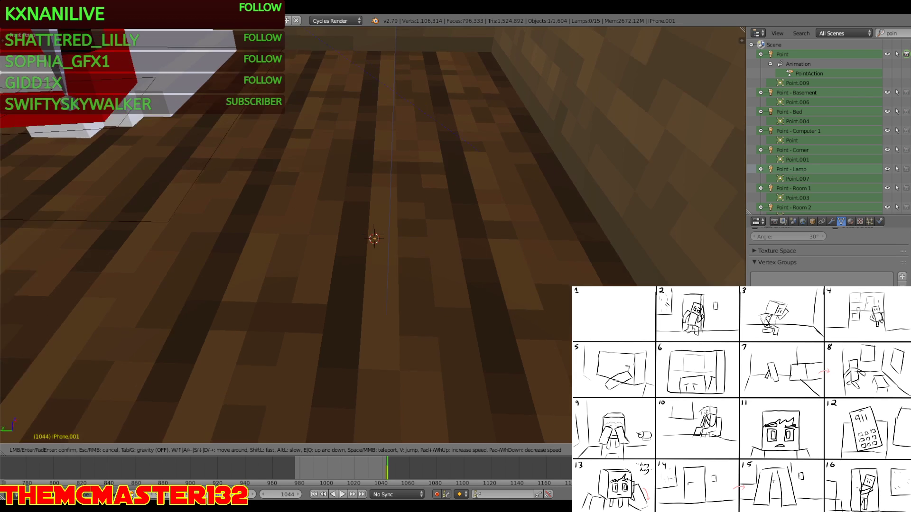
{"action": "key", "text": "Escape"}
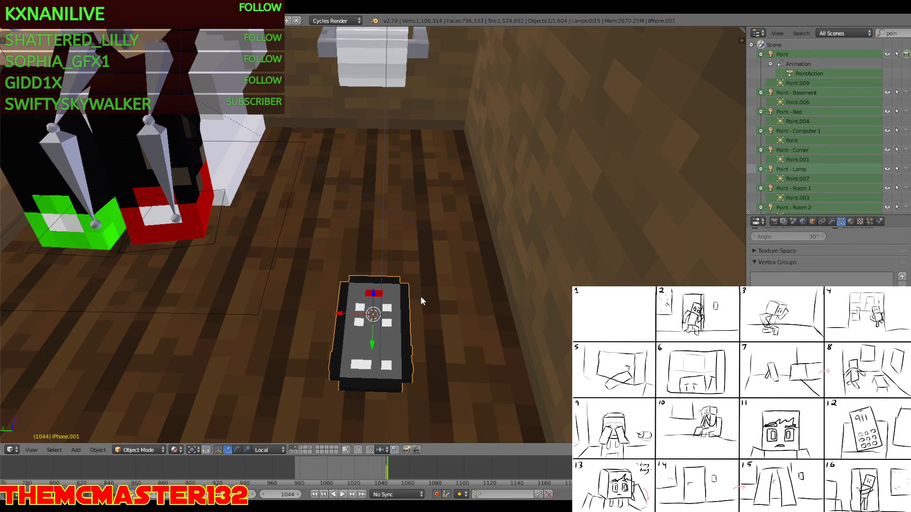
Show the phone's object properties and snap the phone to the 3D cursor at the seated character's hand
{"action": "key", "text": "h"}
{"action": "key", "text": "alt+h"}
{"action": "left_click", "coordinate": [811, 222]}
{"action": "key", "text": "shift+f"}
{"action": "key", "text": "s"}
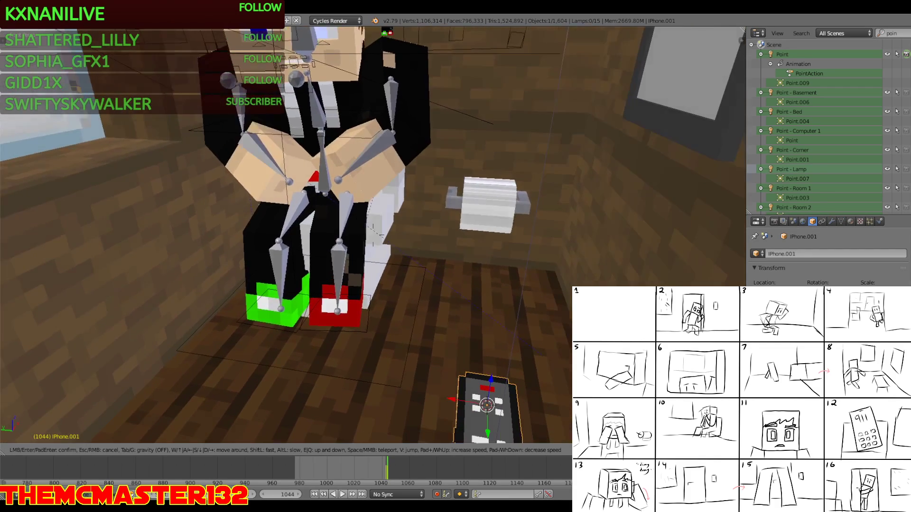
{"action": "left_click", "coordinate": [373, 235]}
{"action": "key", "text": "shift+f"}
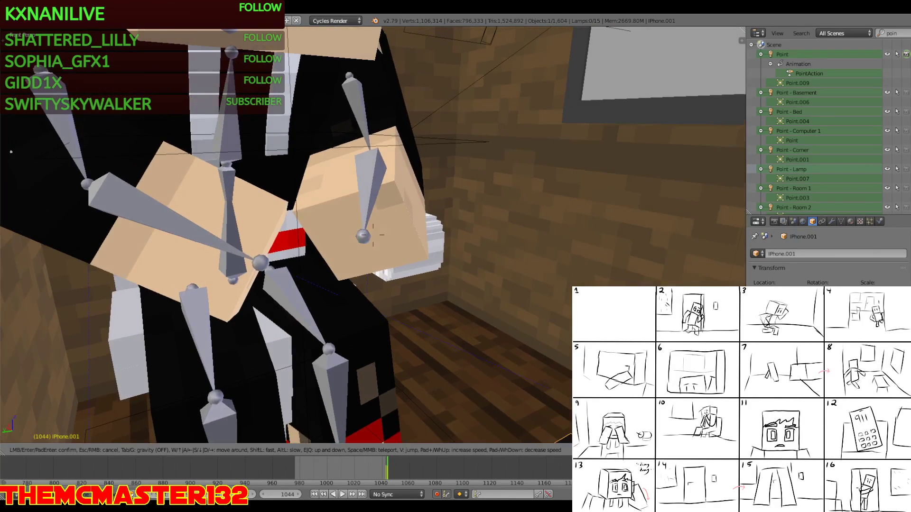
{"action": "left_click", "coordinate": [373, 235]}
{"action": "right_click", "coordinate": [298, 238], "text": "alt"}
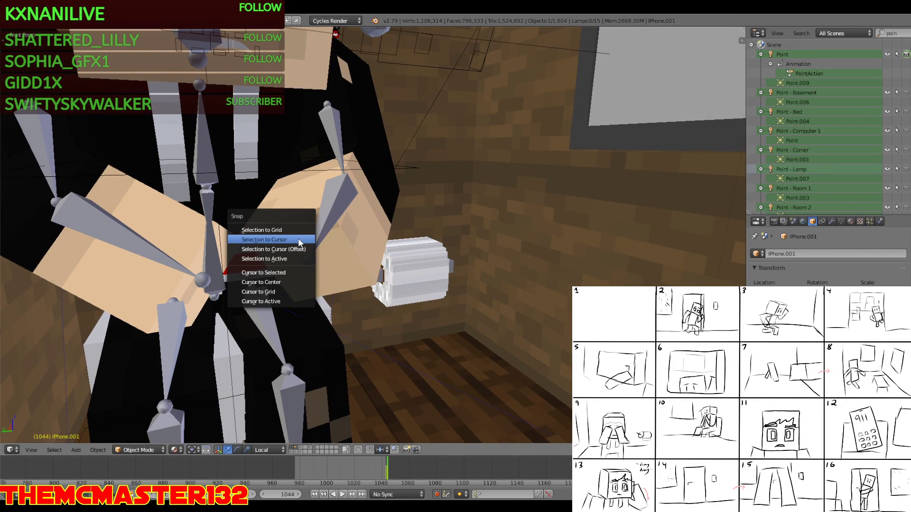
{"action": "left_click", "coordinate": [298, 238]}
Rotate the phone freely so it lines up with the character's hand
{"action": "left_click", "coordinate": [237, 450]}
{"action": "key", "text": "shift+f"}
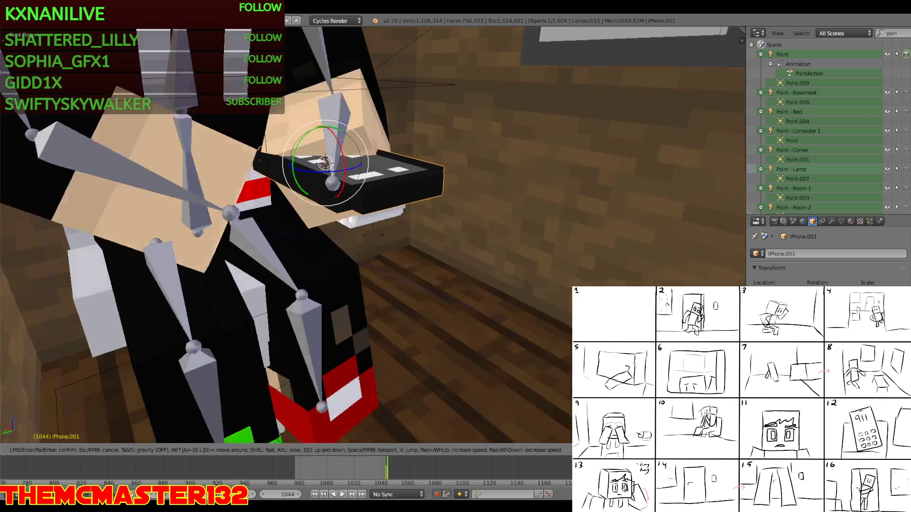
{"action": "left_click", "coordinate": [373, 235]}
{"action": "left_click_drag", "start_coordinate": [328, 242], "coordinate": [234, 146]}
{"action": "right_click", "coordinate": [234, 147]}
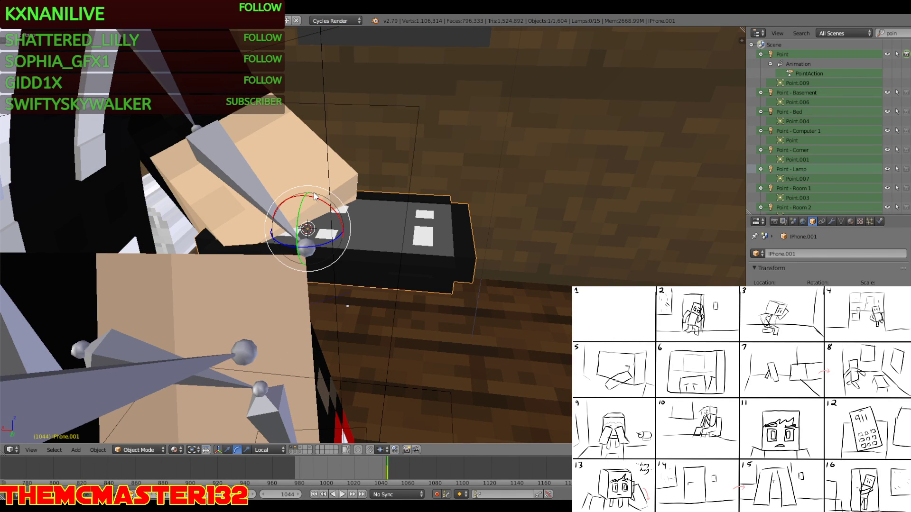
{"action": "left_click_drag", "start_coordinate": [337, 218], "coordinate": [327, 251]}
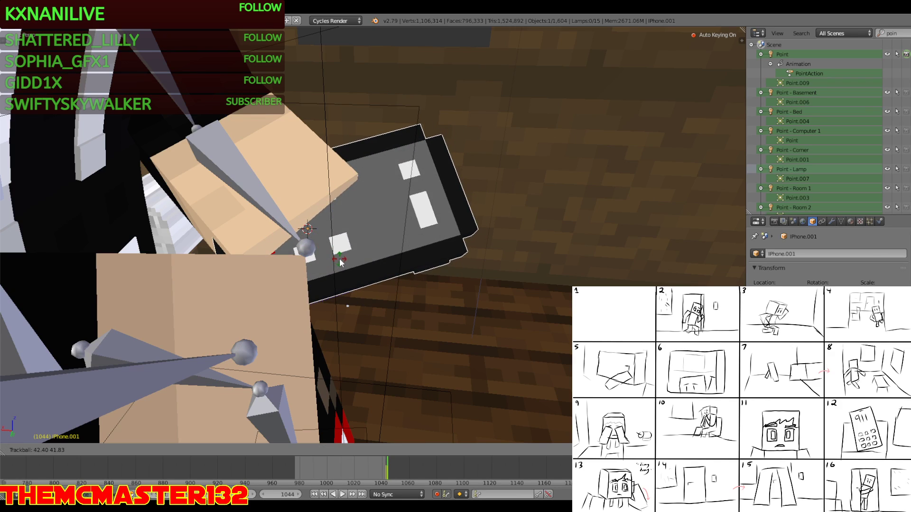
{"action": "left_click", "coordinate": [327, 252]}
Scale the phone down slightly to fit the character's hand
{"action": "key", "text": "shift+f"}
{"action": "key", "text": "a"}
{"action": "key", "text": "w"}
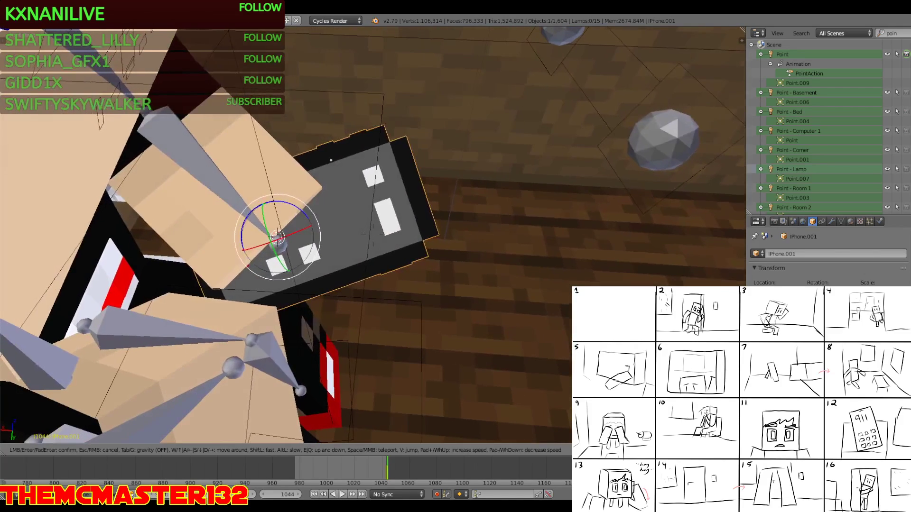
{"action": "left_click", "coordinate": [373, 235]}
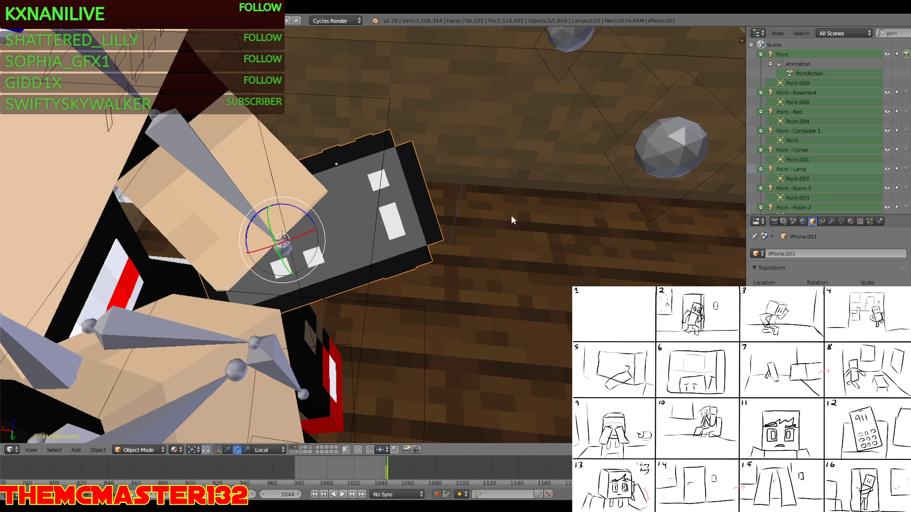
{"action": "key", "text": "shift+f"}
{"action": "key", "text": "w"}
{"action": "left_click", "coordinate": [373, 235]}
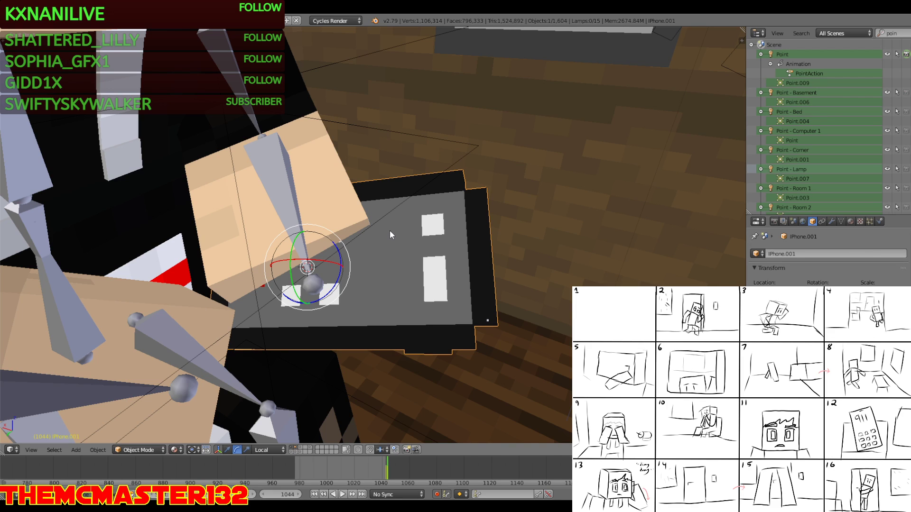
{"action": "key", "text": "s"}
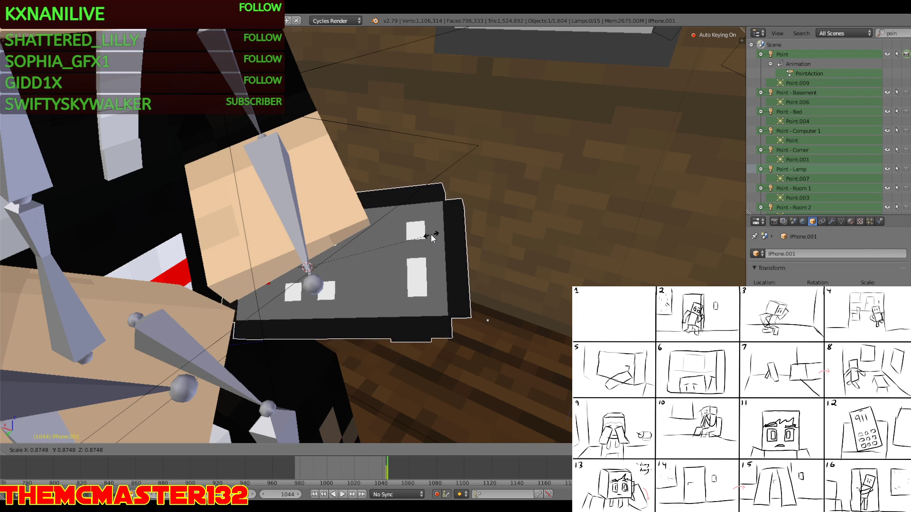
{"action": "left_click", "coordinate": [426, 235]}
Move the phone into the character's hand, adjusting its position from two viewing angles
{"action": "key", "text": "shift+f"}
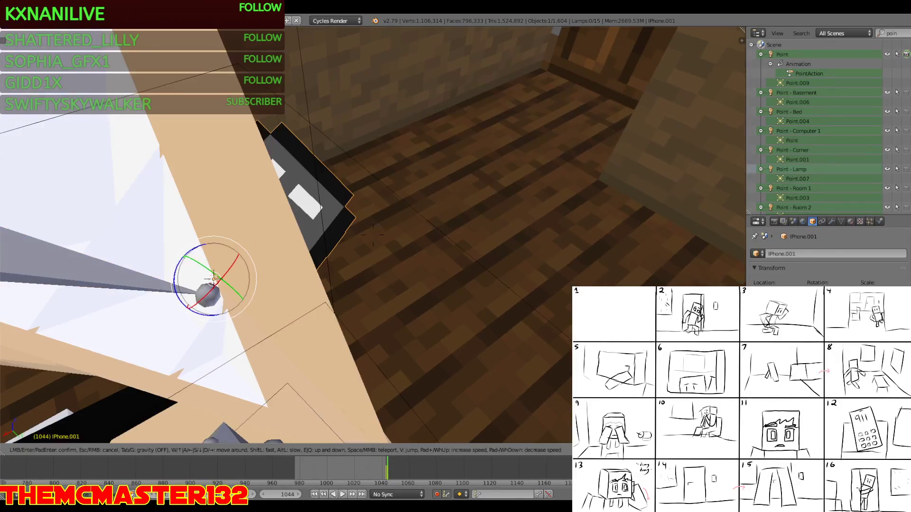
{"action": "key", "text": "w"}
{"action": "left_click", "coordinate": [372, 234]}
{"action": "key", "text": "g"}
{"action": "left_click", "coordinate": [386, 238]}
{"action": "key", "text": "shift+f"}
{"action": "key", "text": "Return"}
{"action": "key", "text": "g"}
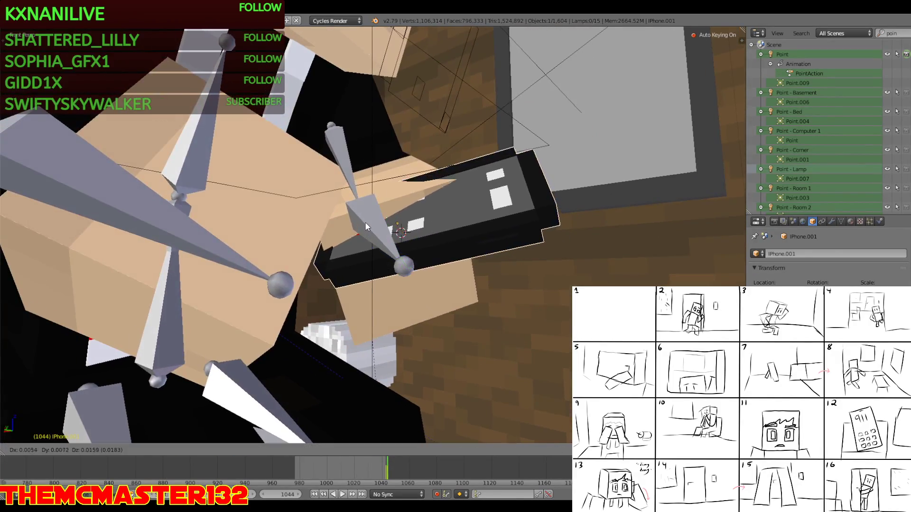
{"action": "left_click", "coordinate": [346, 202]}
Examine from several sides how the phone sits in the seated character's hand
{"action": "key", "text": "shift+f"}
{"action": "key", "text": "a"}
{"action": "key", "text": "w"}
{"action": "left_click", "coordinate": [373, 235]}
{"action": "key", "text": "shift+f"}
{"action": "key", "text": "s"}
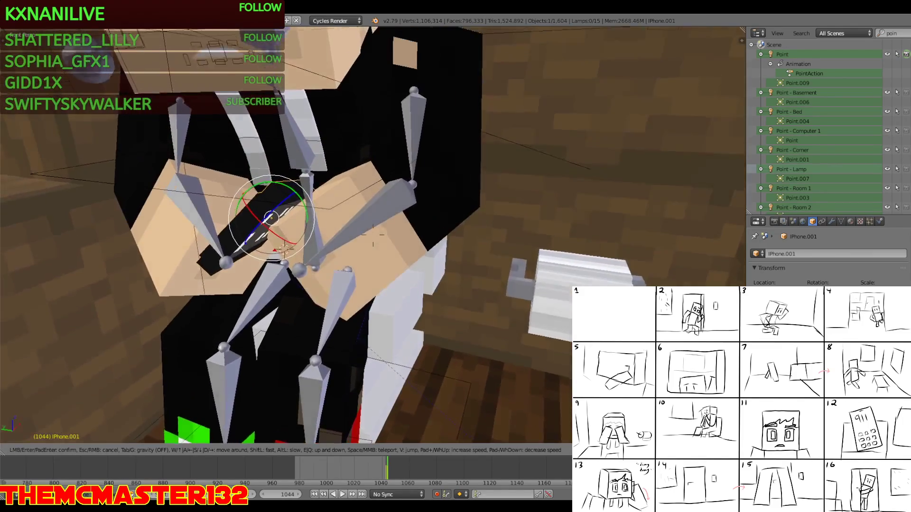
{"action": "key", "text": "d"}
{"action": "key", "text": "w"}
{"action": "key", "text": "s"}
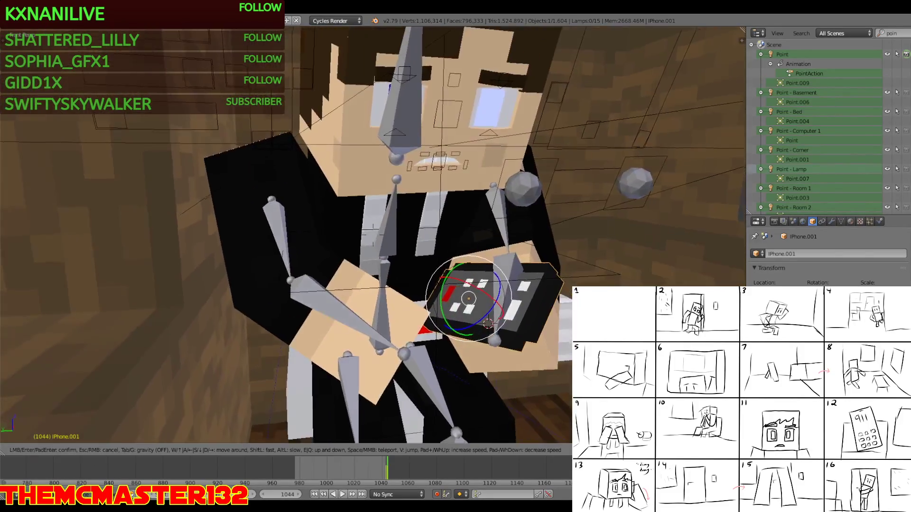
{"action": "key", "text": "Return"}
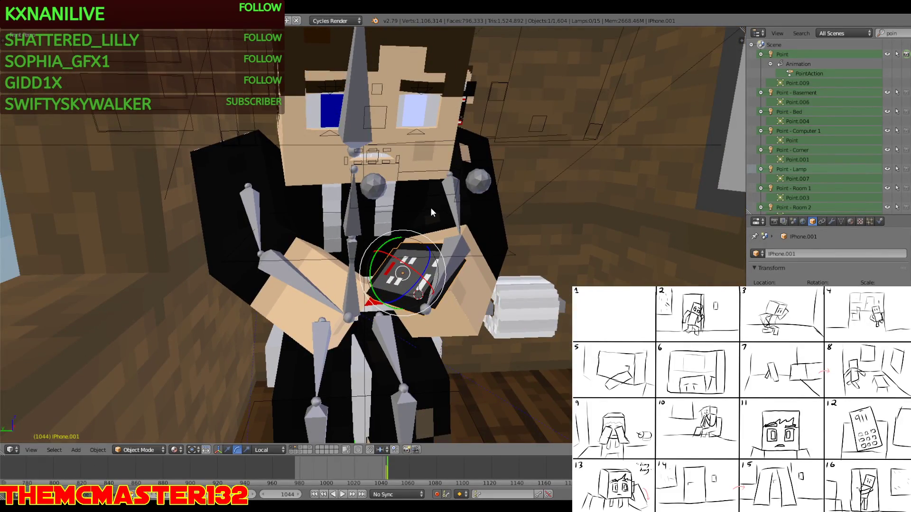
Look through the camera, select it in Object Mode and return to frame 976
{"action": "key", "text": "KP_0"}
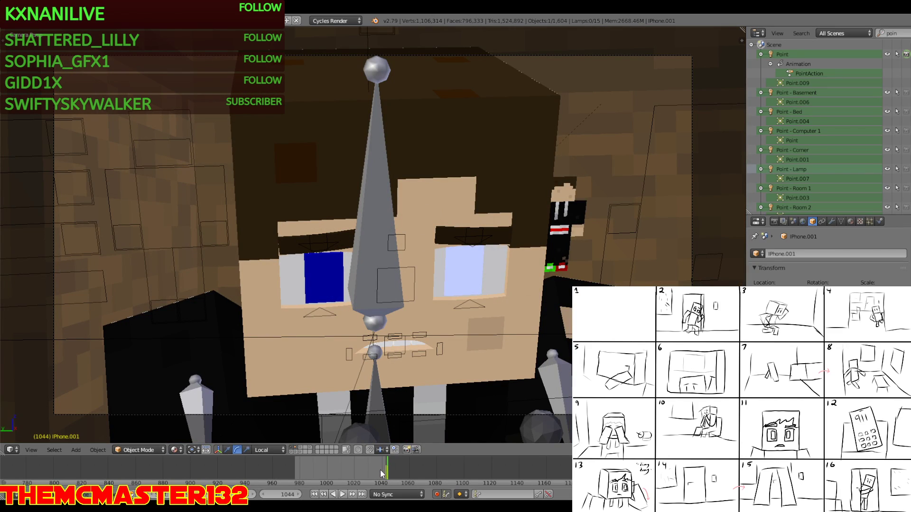
{"action": "right_click", "coordinate": [262, 409]}
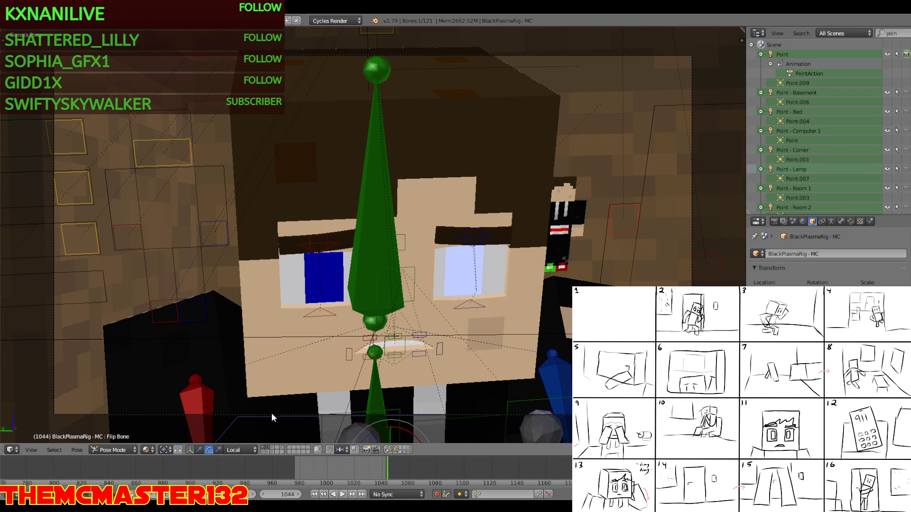
{"action": "key", "text": "ctrl+Tab"}
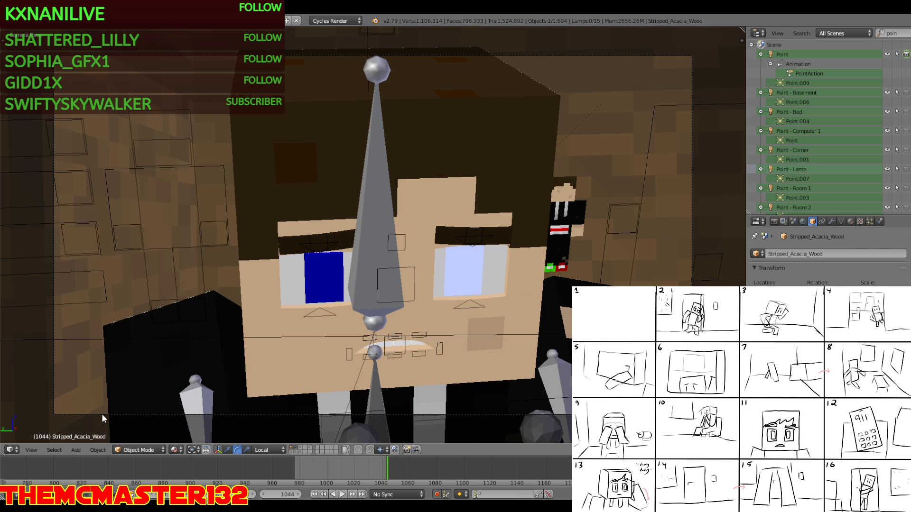
{"action": "right_click", "coordinate": [101, 414]}
{"action": "left_click", "coordinate": [295, 472]}
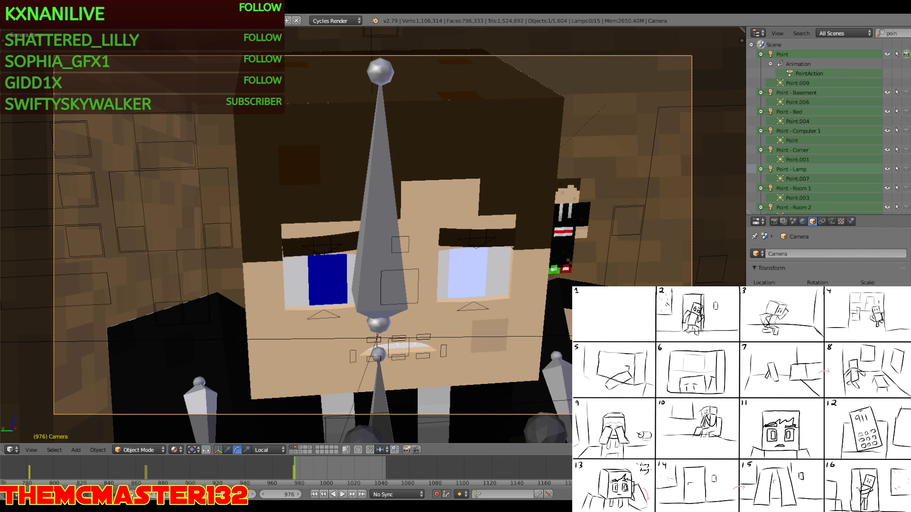
Save the file under its existing name
{"action": "left_click", "coordinate": [29, 21]}
{"action": "left_click", "coordinate": [51, 102]}
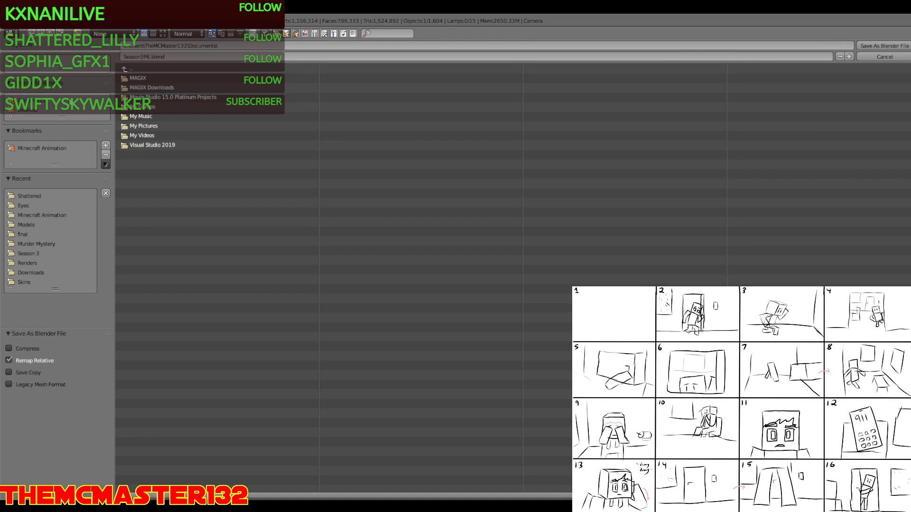
{"action": "left_click", "coordinate": [900, 61]}
{"action": "left_click", "coordinate": [29, 21]}
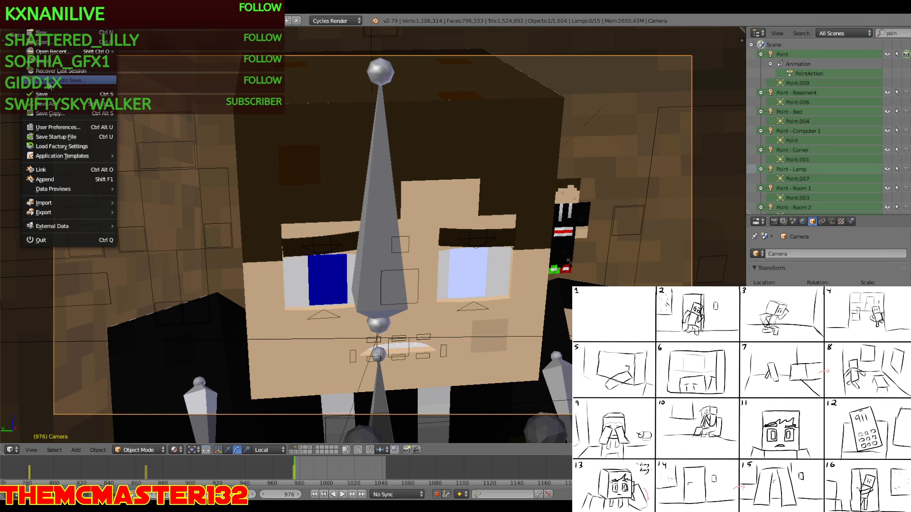
{"action": "left_click", "coordinate": [42, 95]}
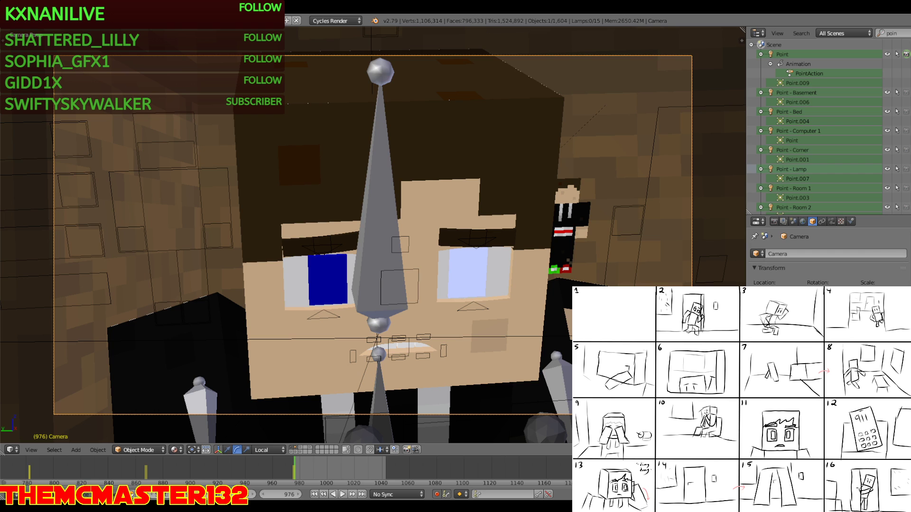
Leave the camera view and select the seated character's pelvis bone in Pose Mode
{"action": "key", "text": "shift+f"}
{"action": "key", "text": "s"}
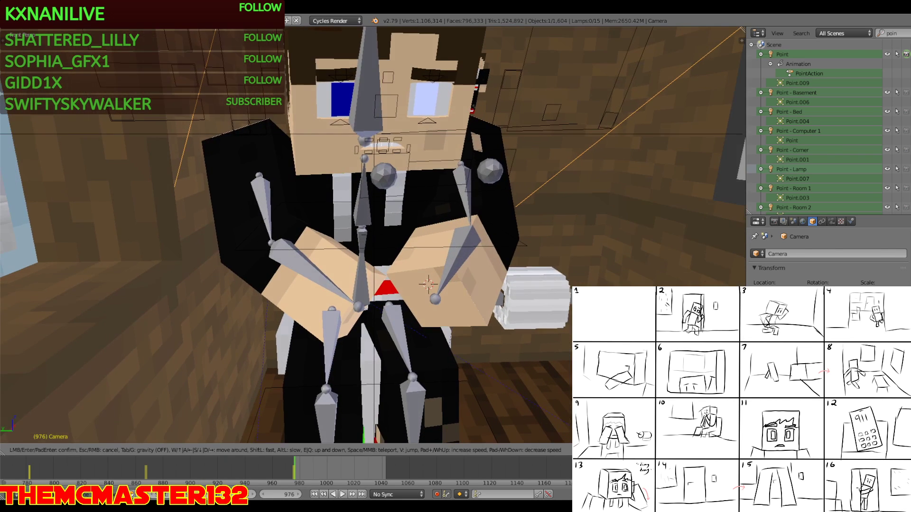
{"action": "key", "text": "s"}
{"action": "key", "text": "w"}
{"action": "key", "text": "a"}
{"action": "key", "text": "d"}
{"action": "left_click", "coordinate": [357, 224]}
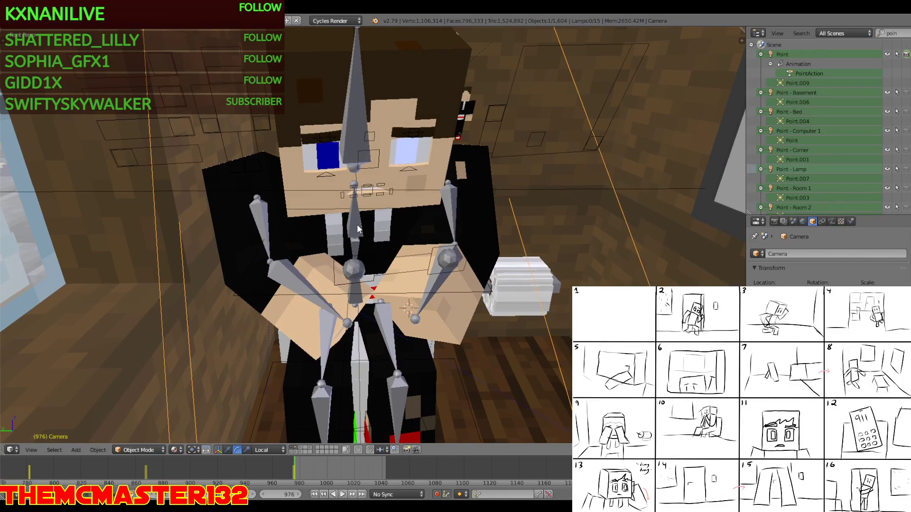
{"action": "right_click", "coordinate": [358, 225]}
{"action": "key", "text": "shift+f"}
{"action": "key", "text": "w"}
{"action": "left_click", "coordinate": [357, 225]}
{"action": "right_click", "coordinate": [355, 342]}
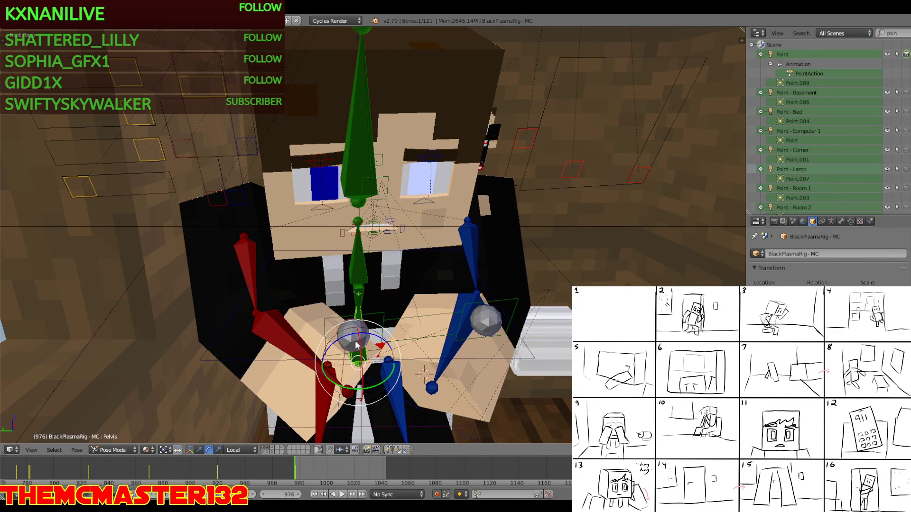
Rotate the pelvis bone slightly at frame 1047 and play the movement back from the start of the shot
{"action": "left_click", "coordinate": [218, 472]}
{"action": "key", "text": "alt+a"}
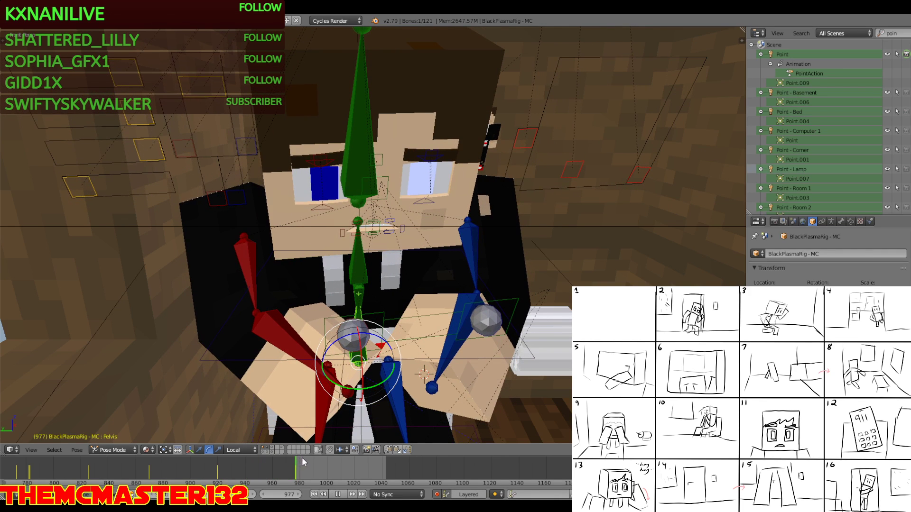
{"action": "key", "text": "alt+a"}
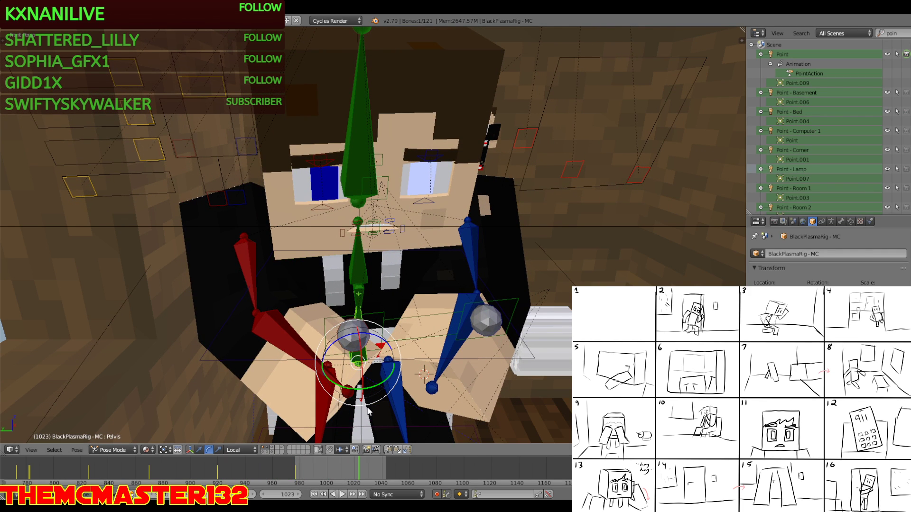
{"action": "left_click", "coordinate": [392, 467]}
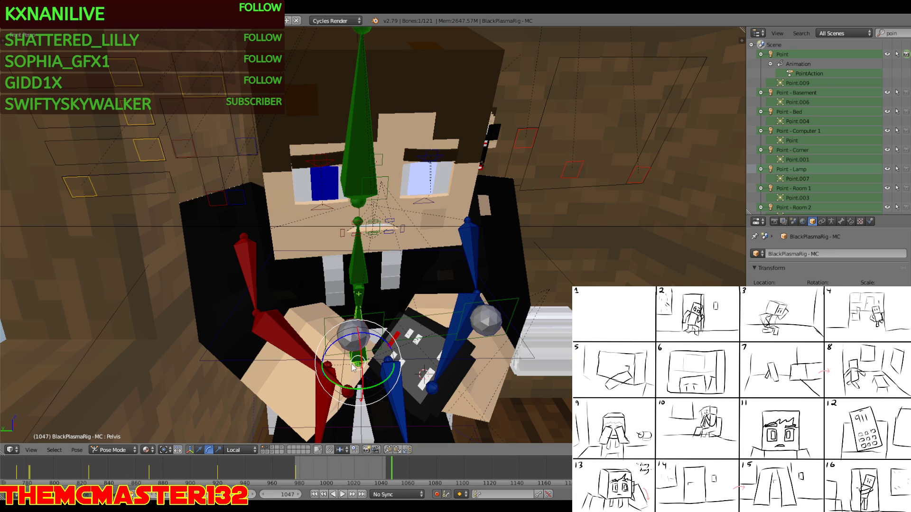
{"action": "left_click_drag", "start_coordinate": [352, 364], "coordinate": [342, 355]}
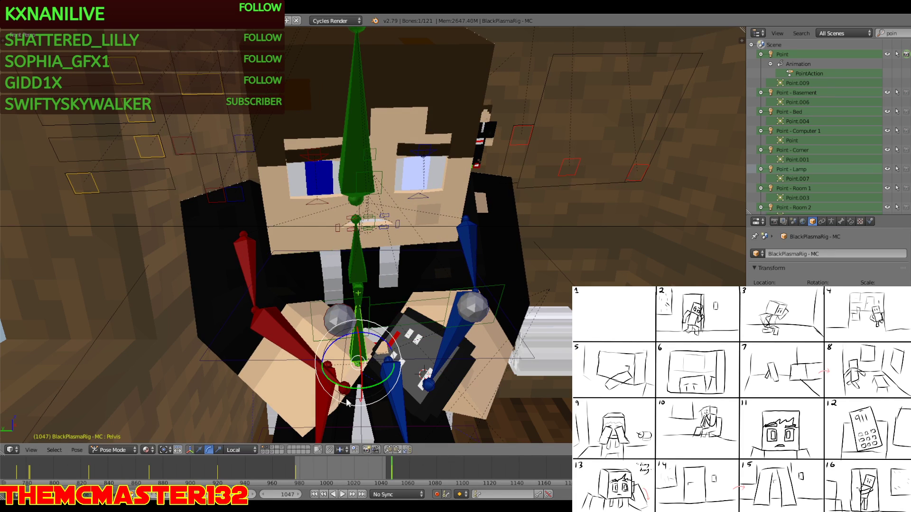
{"action": "left_click", "coordinate": [296, 466]}
{"action": "key", "text": "alt+a"}
{"action": "key", "text": "alt+a"}
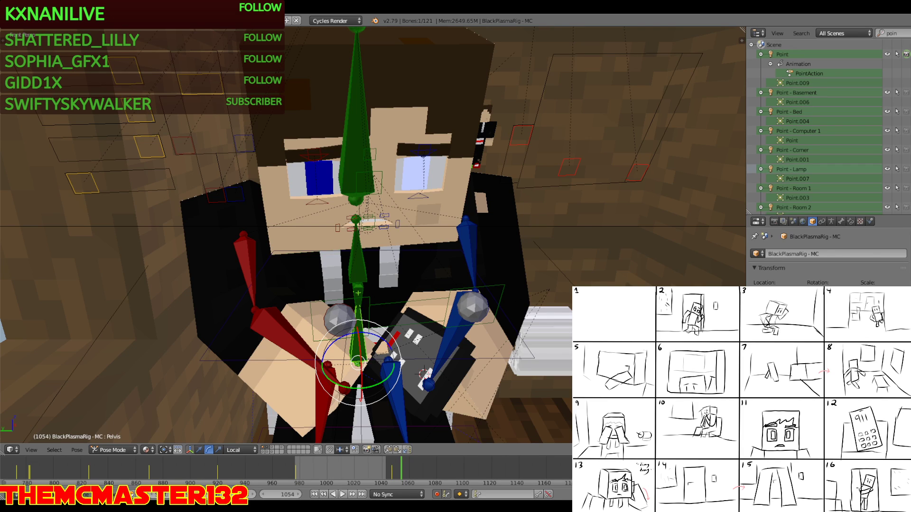
Return to frame 977 and select the character's torso bone, framing the upper body closely
{"action": "left_click", "coordinate": [296, 470]}
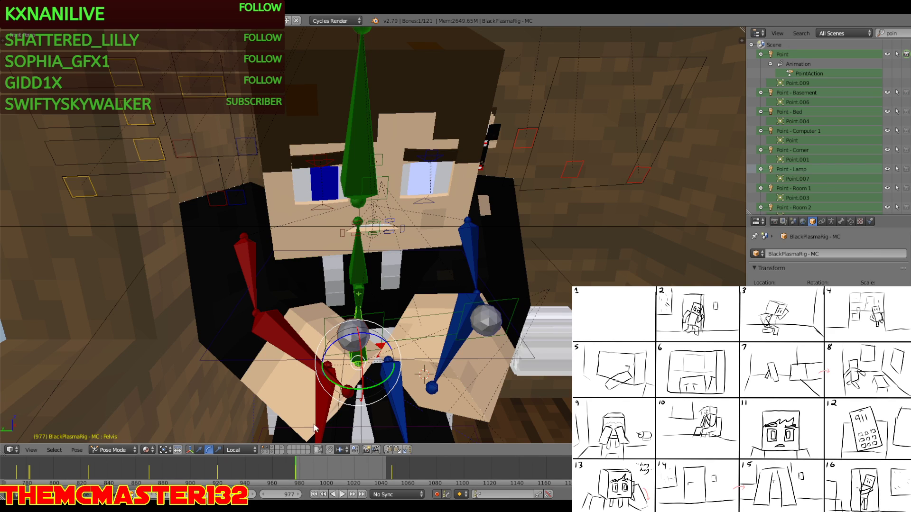
{"action": "right_click", "coordinate": [359, 272]}
{"action": "key", "text": "shift+f"}
{"action": "key", "text": "q"}
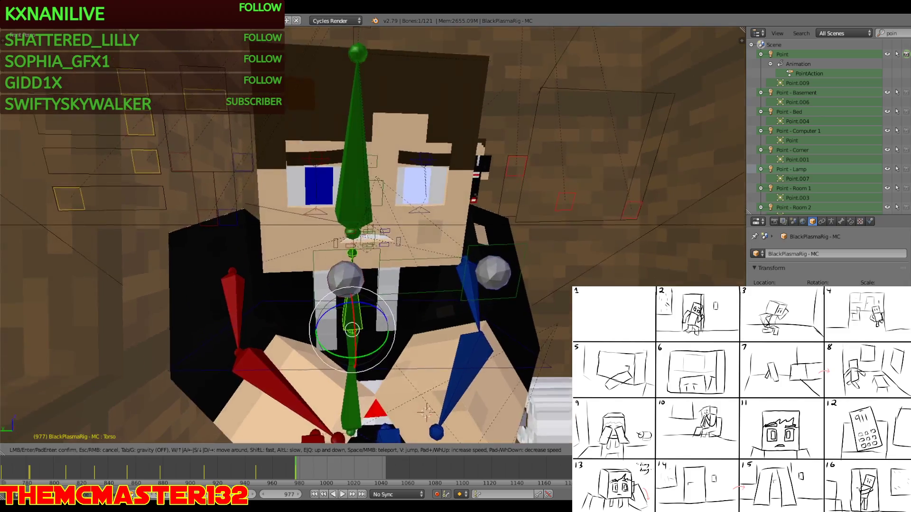
{"action": "key", "text": "s"}
{"action": "key", "text": "e"}
{"action": "key", "text": "d"}
{"action": "key", "text": "w"}
{"action": "key", "text": "Return"}
Rotate the torso bone slightly at frame 1009 and keyframe the pose
{"action": "key", "text": "alt+a"}
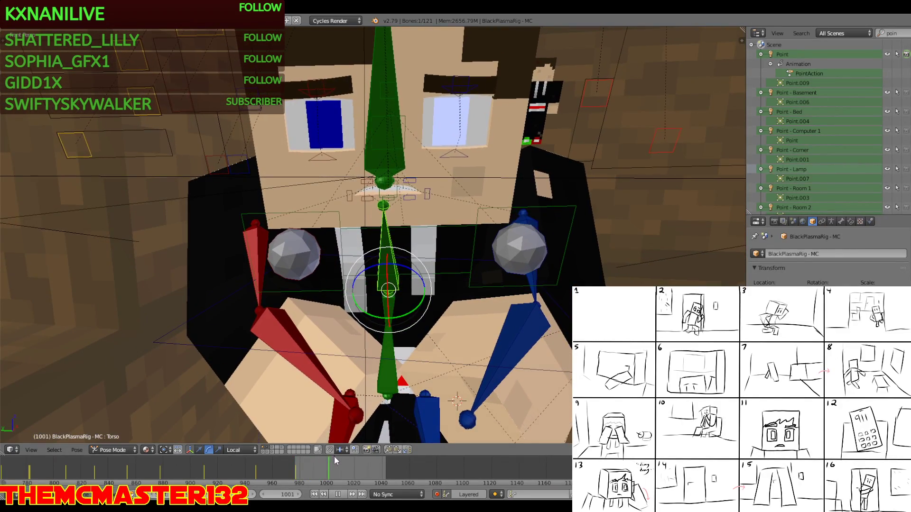
{"action": "key", "text": "alt+a"}
{"action": "left_click", "coordinate": [339, 472]}
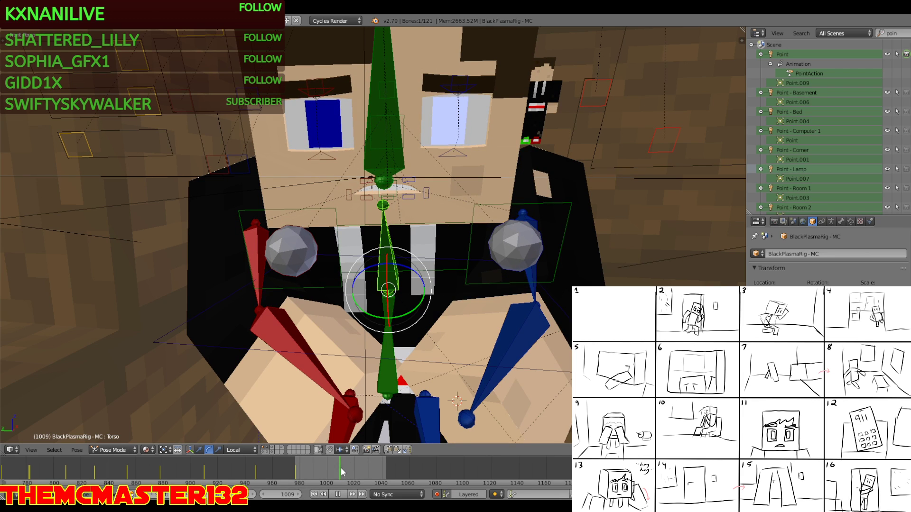
{"action": "key", "text": "shift+f"}
{"action": "key", "text": "s"}
{"action": "key", "text": "a"}
{"action": "key", "text": "e"}
{"action": "left_click", "coordinate": [387, 287]}
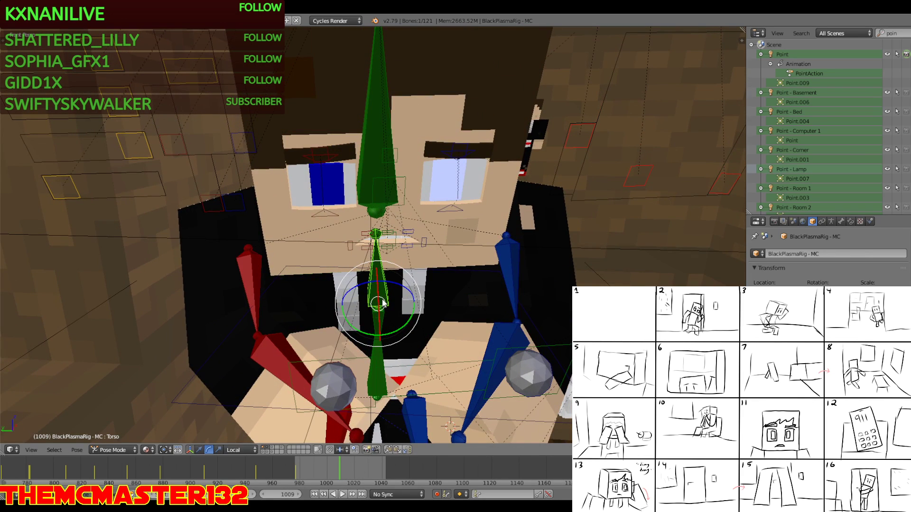
{"action": "key", "text": "i"}
{"action": "left_click_drag", "start_coordinate": [381, 297], "coordinate": [379, 292]}
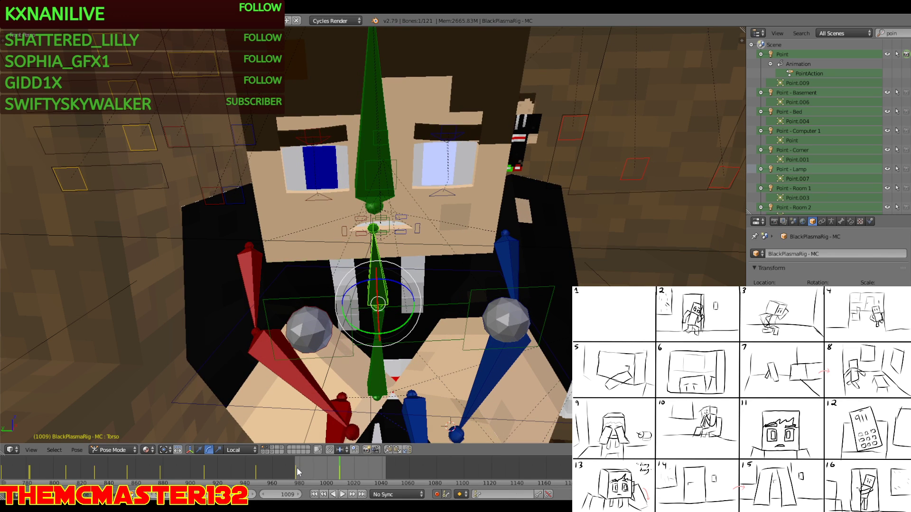
Play the shot on to frame 1046 and rotate the torso bone freely there
{"action": "left_click", "coordinate": [319, 470]}
{"action": "key", "text": "alt+a"}
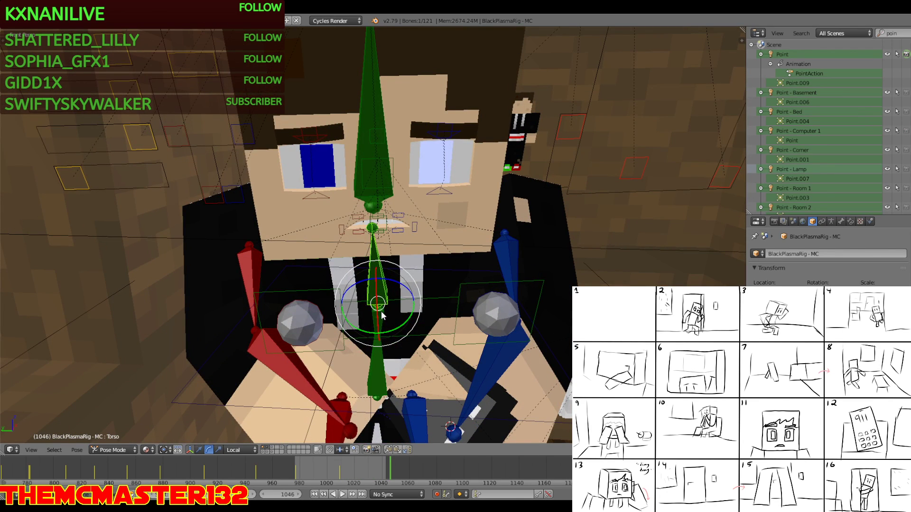
{"action": "key", "text": "r"}
{"action": "key", "text": "r"}
{"action": "left_click", "coordinate": [385, 317]}
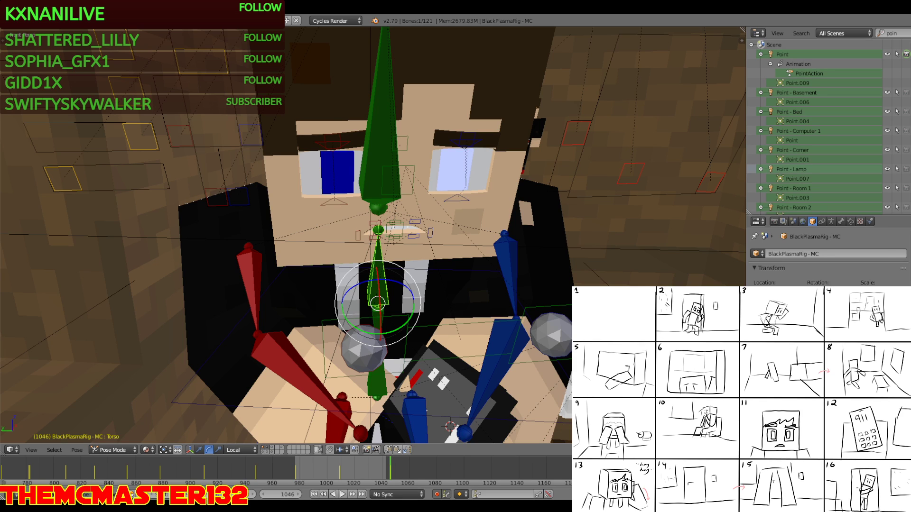
Select the head bone and tilt it slightly upward at frame 1006
{"action": "right_click", "coordinate": [377, 157]}
{"action": "key", "text": "alt+a"}
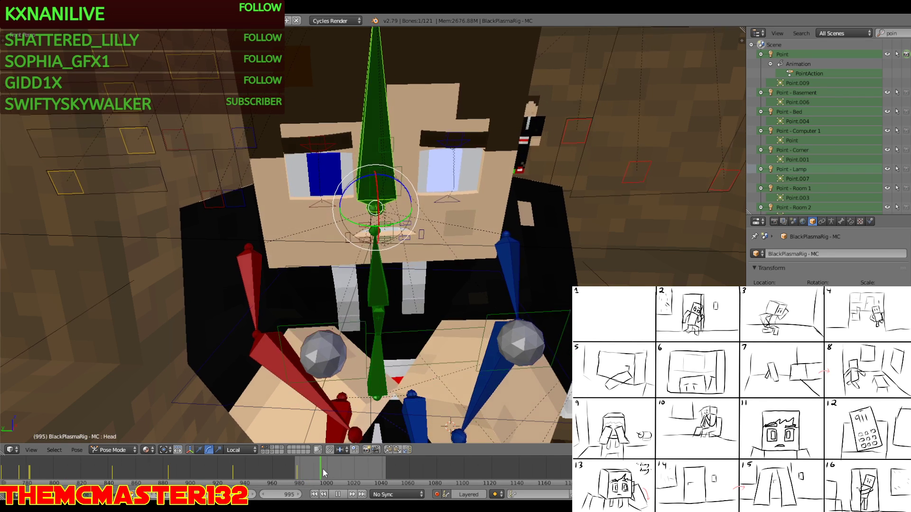
{"action": "key", "text": "alt+a"}
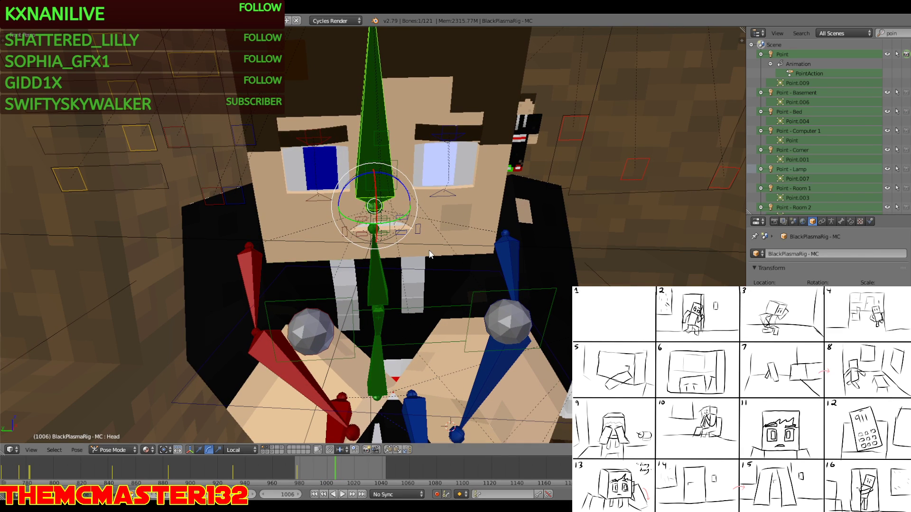
{"action": "key", "text": "shift+f"}
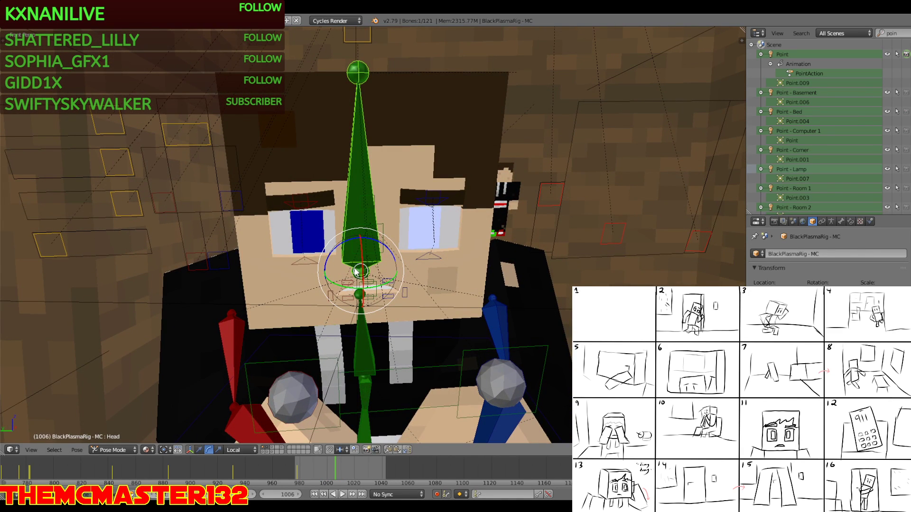
{"action": "key", "text": "r"}
{"action": "key", "text": "r"}
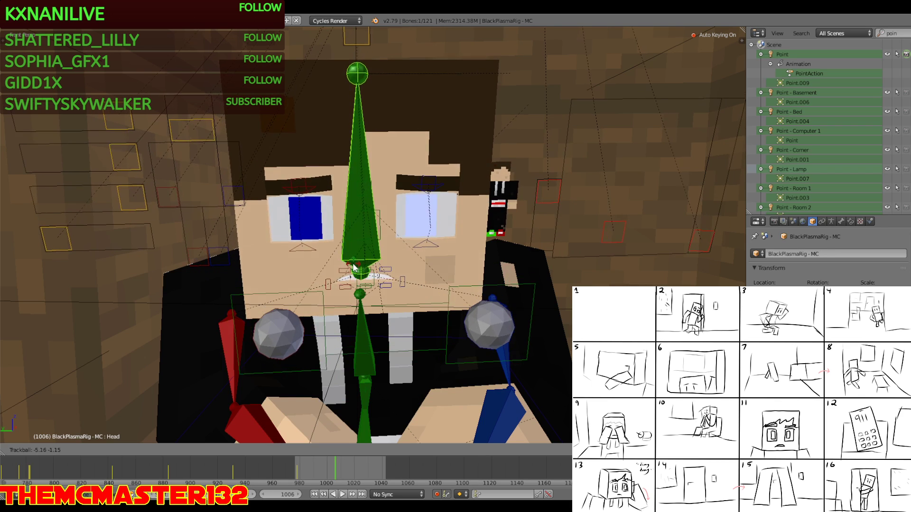
{"action": "left_click", "coordinate": [352, 267]}
Check the head pose through the camera, play the motion and stop at frame 1019
{"action": "key", "text": "KP_0"}
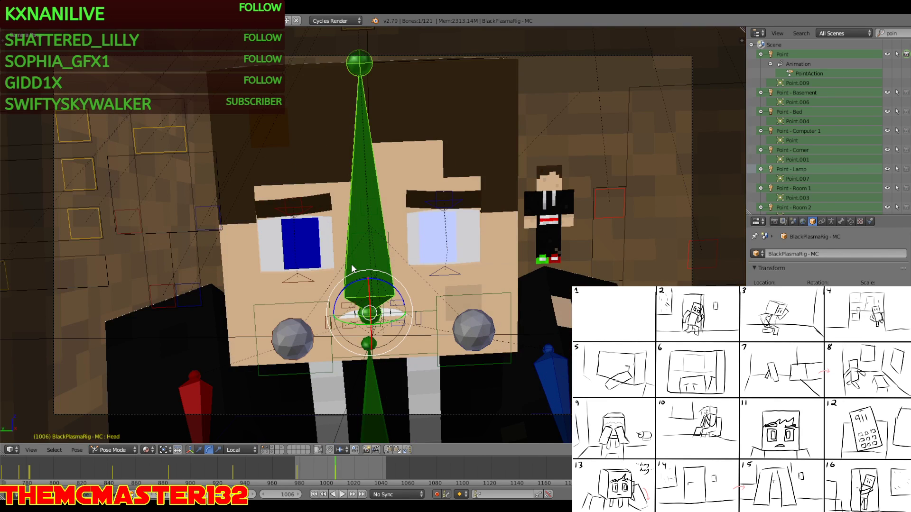
{"action": "key", "text": "KP_0"}
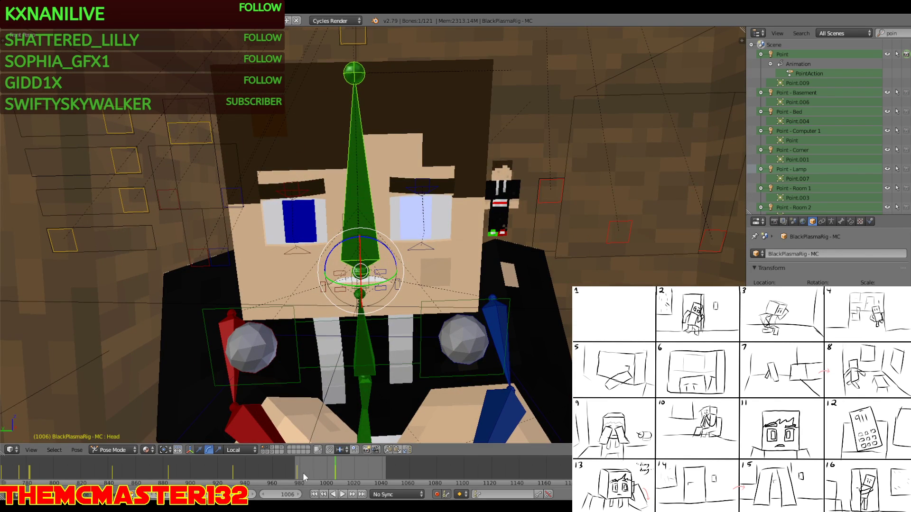
{"action": "key", "text": "shift+Left"}
{"action": "key", "text": "alt+a"}
{"action": "key", "text": "alt+a"}
{"action": "mouse_move", "coordinate": [355, 467]}
{"action": "left_mouse_down"}
{"action": "mouse_move", "coordinate": [374, 470]}
{"action": "mouse_move", "coordinate": [352, 467]}
{"action": "left_mouse_up"}
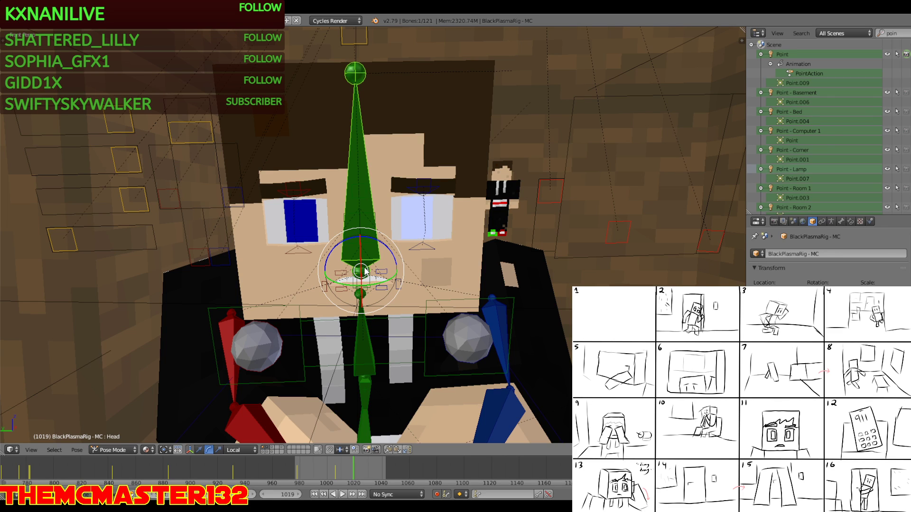
{"action": "key", "text": "r"}
{"action": "right_click", "coordinate": [363, 268]}
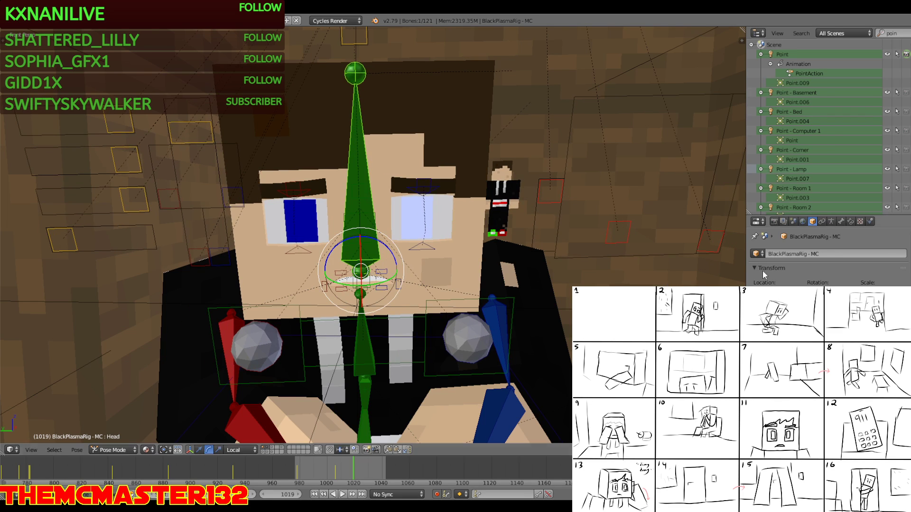
{"action": "left_click", "coordinate": [841, 221]}
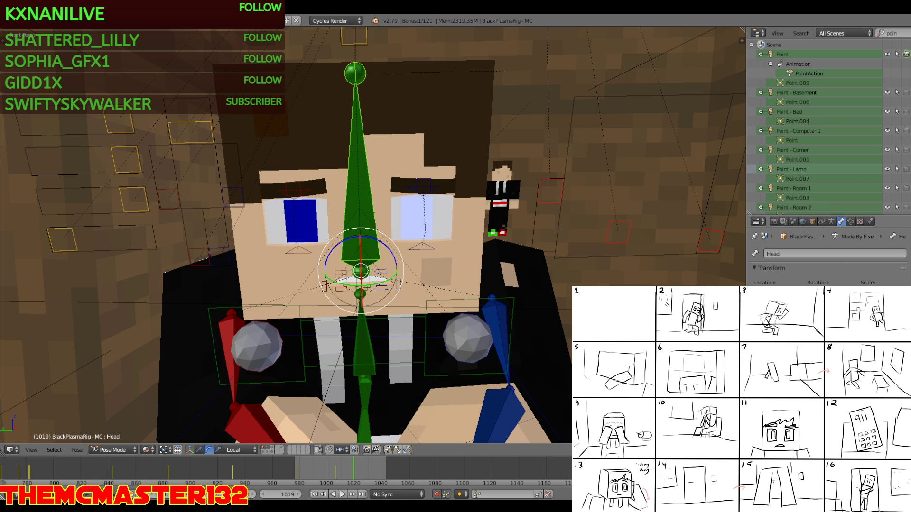
{"action": "key", "text": "r"}
{"action": "key", "text": "Escape"}
{"action": "key", "text": "alt+a"}
{"action": "key", "text": "Escape"}
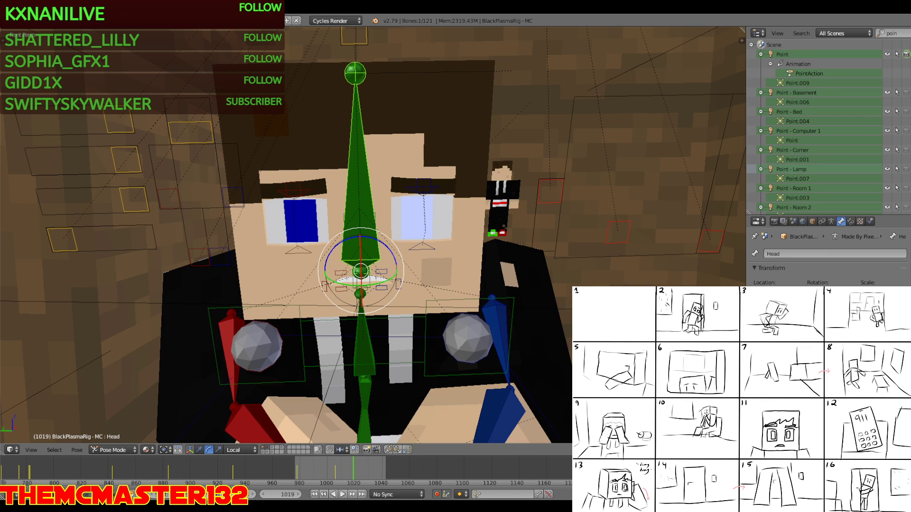
Key a slight adjustment of the head bone's rotation at frame 1019
{"action": "key", "text": "r"}
{"action": "right_click", "coordinate": [368, 270]}
{"action": "key", "text": "r"}
{"action": "right_click", "coordinate": [366, 272]}
Tilt the head bone down and to one side at frame 1045
{"action": "key", "text": "Down"}
{"action": "key", "text": "alt+a"}
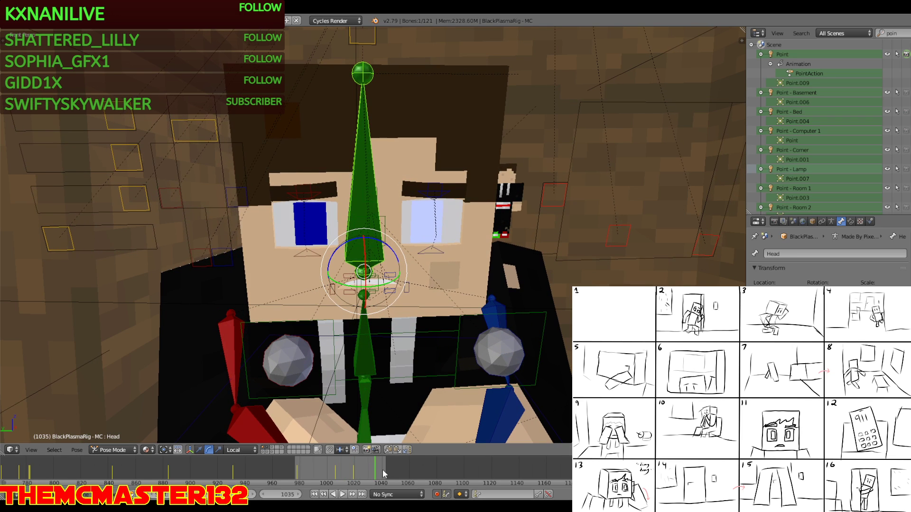
{"action": "key", "text": "alt+a"}
{"action": "key", "text": "r"}
{"action": "key", "text": "r"}
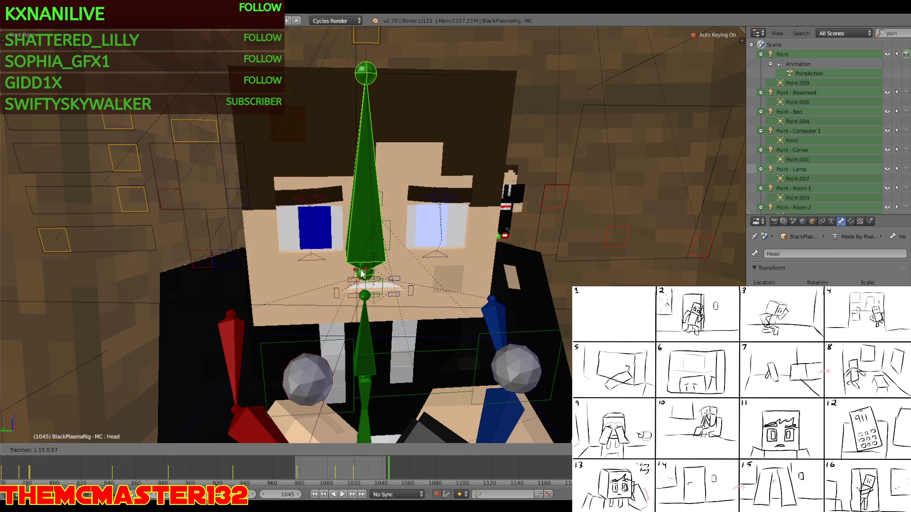
{"action": "left_click", "coordinate": [366, 281]}
Play back the head movement in the free view and again through the camera
{"action": "left_click", "coordinate": [320, 472]}
{"action": "key", "text": "alt+a"}
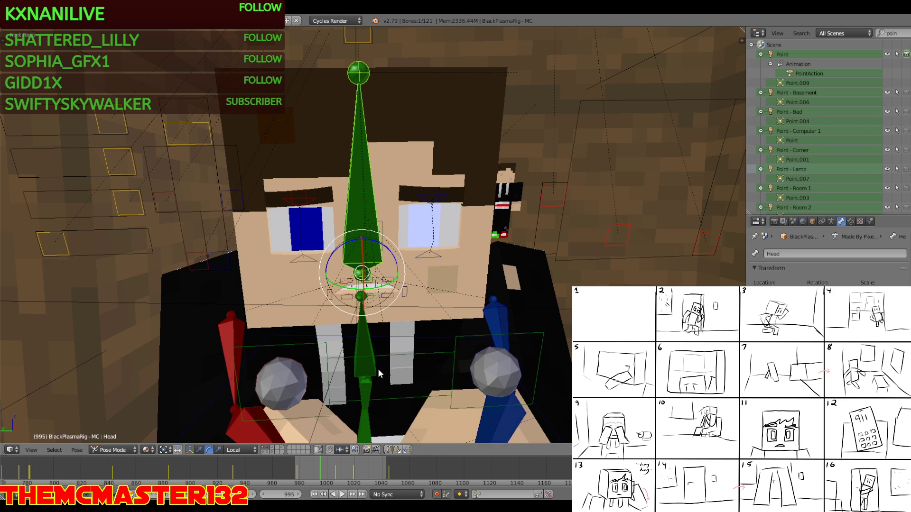
{"action": "key", "text": "alt+a"}
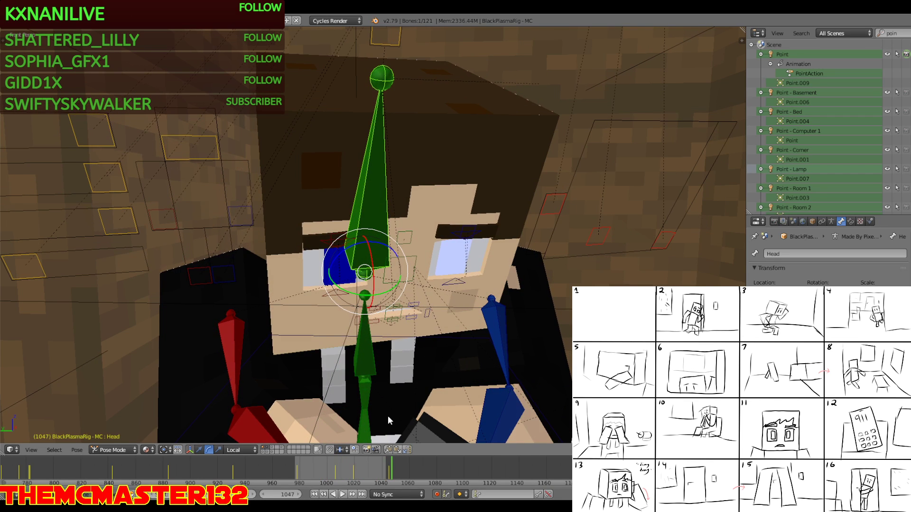
{"action": "left_click", "coordinate": [301, 470]}
{"action": "key", "text": "KP_0"}
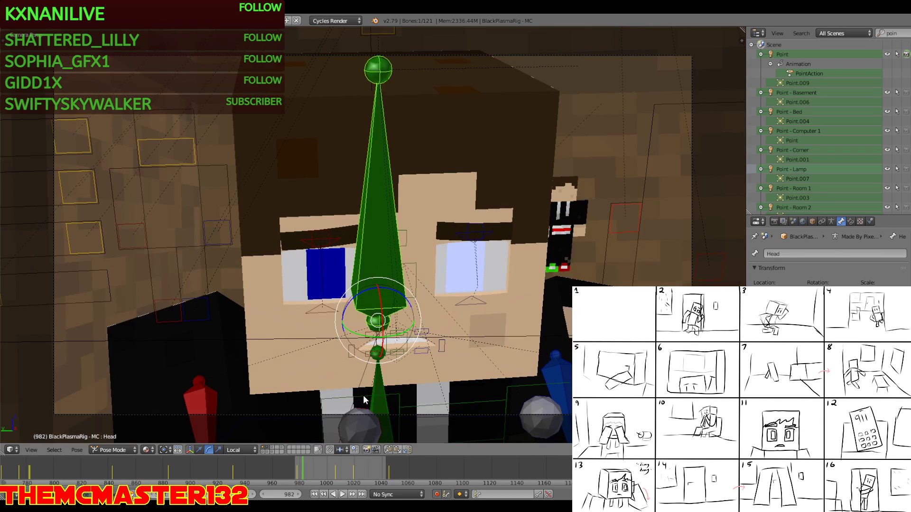
{"action": "key", "text": "alt+a"}
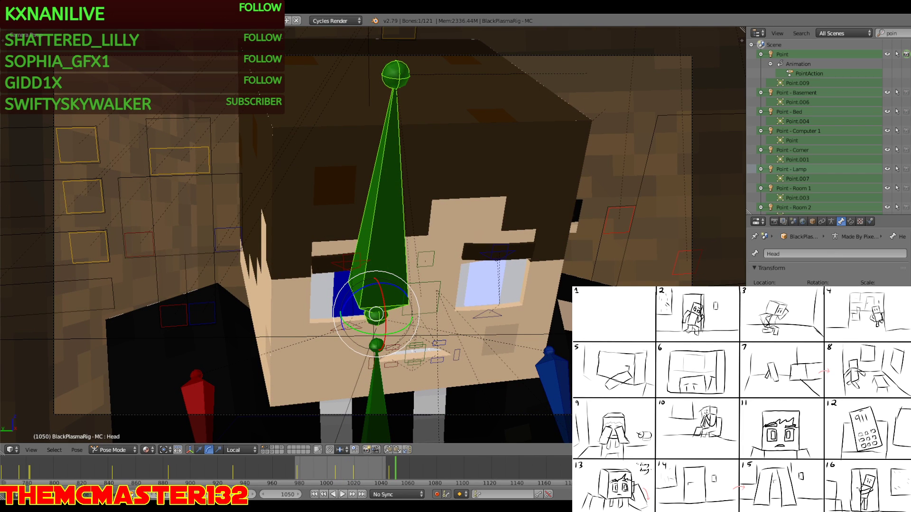
Examine the start of the head movement frame by frame from 980 to 985 through the camera
{"action": "left_click", "coordinate": [342, 494]}
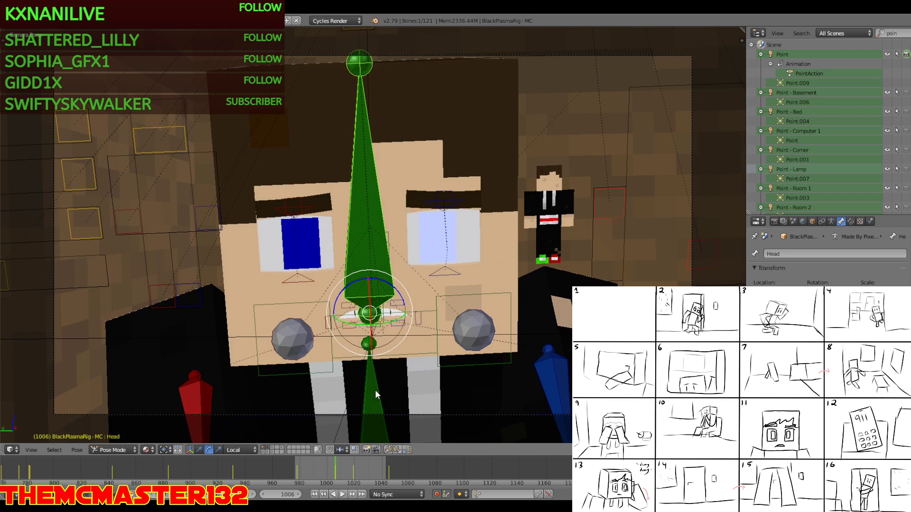
{"action": "left_click", "coordinate": [299, 471]}
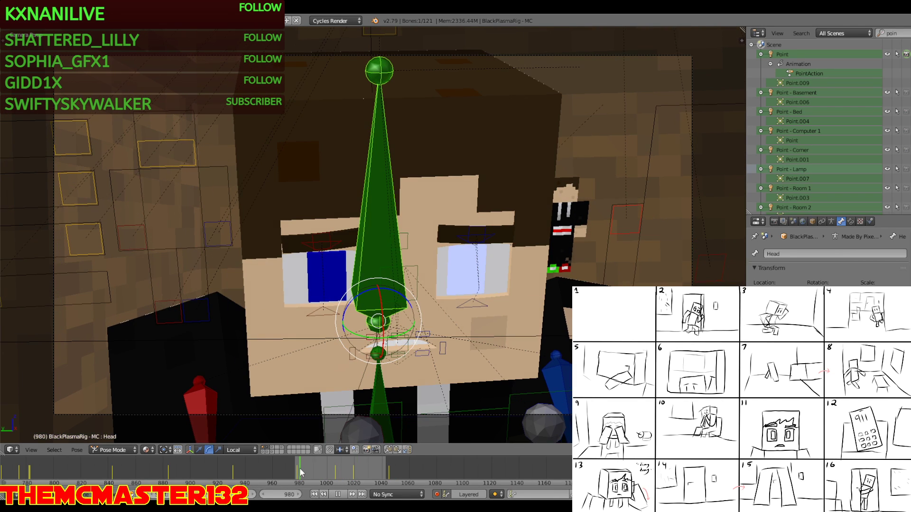
{"action": "key", "text": "alt+a"}
{"action": "key", "text": "Right"}
{"action": "key", "text": "Right"}
{"action": "key", "text": "Right"}
{"action": "key", "text": "Right"}
{"action": "key", "text": "Right"}
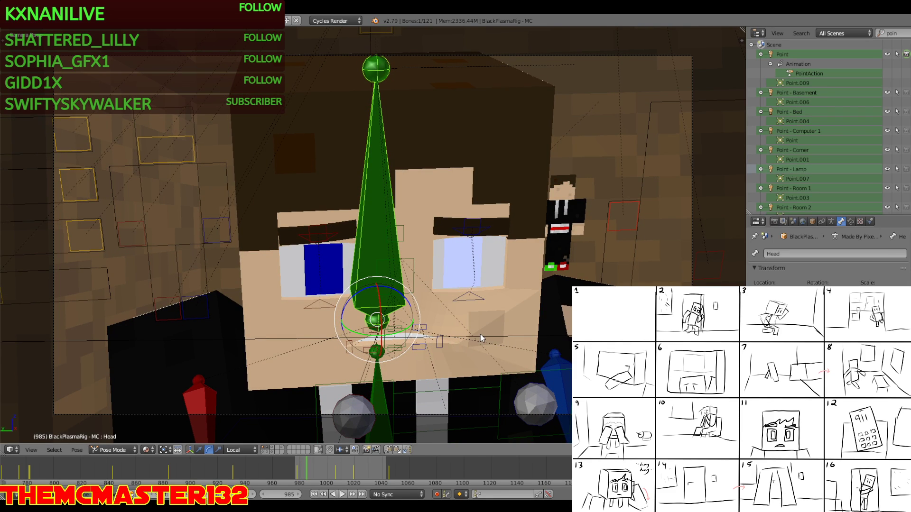
Examine the character's head and mouth up close from several angles and across frames 984 to 987
{"action": "key", "text": "shift+f"}
{"action": "key", "text": "w"}
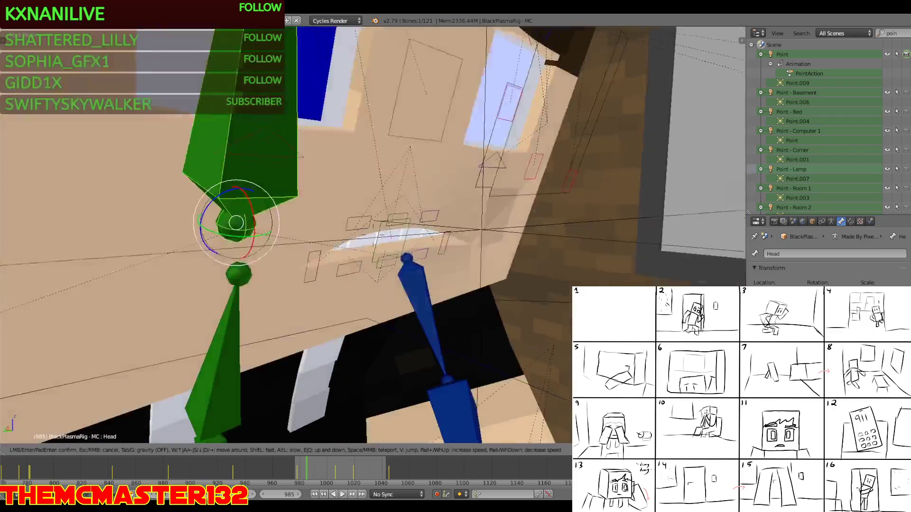
{"action": "key", "text": "s"}
{"action": "key", "text": "a"}
{"action": "key", "text": "e"}
{"action": "key", "text": "w"}
{"action": "key", "text": "w"}
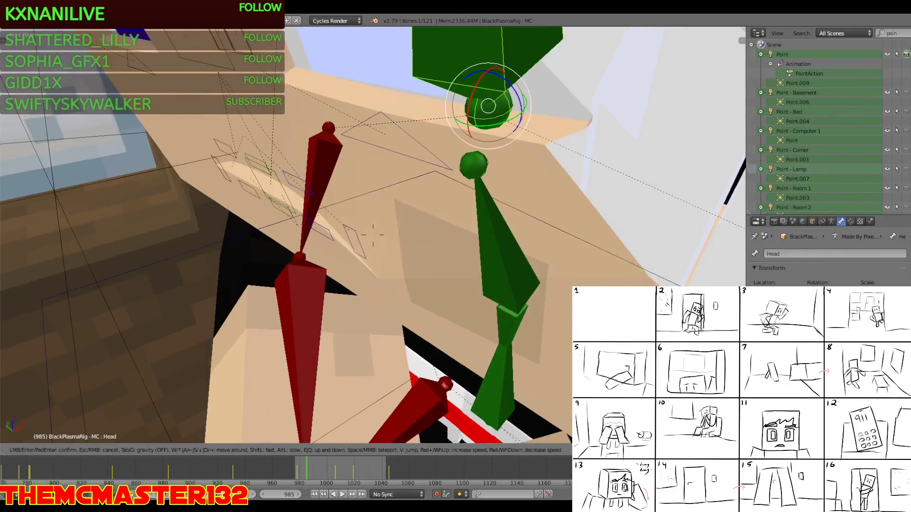
{"action": "key", "text": "s"}
{"action": "key", "text": "q"}
{"action": "key", "text": "a"}
{"action": "key", "text": "a"}
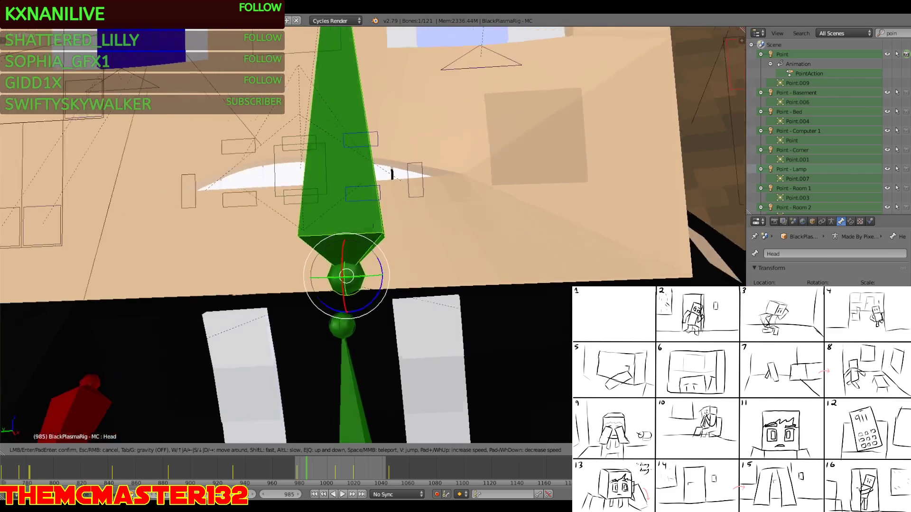
{"action": "key", "text": "s"}
{"action": "left_click", "coordinate": [373, 235]}
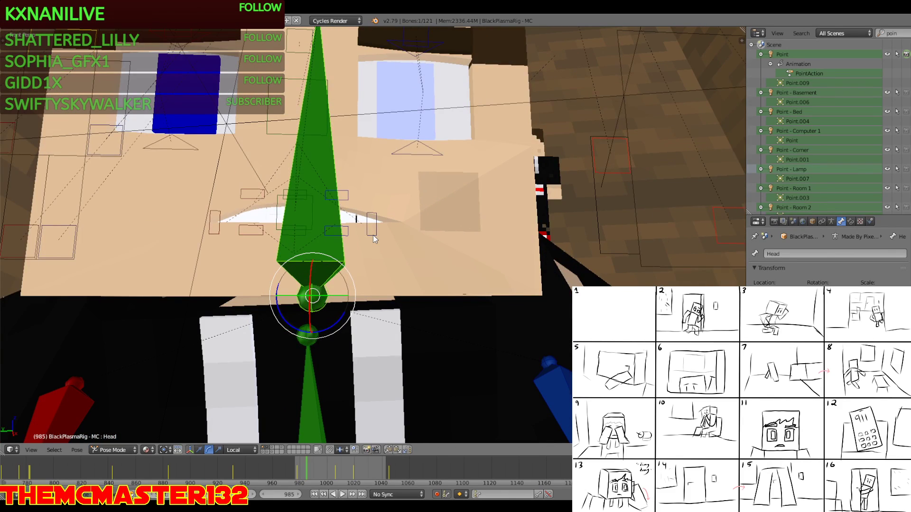
{"action": "key", "text": "Right"}
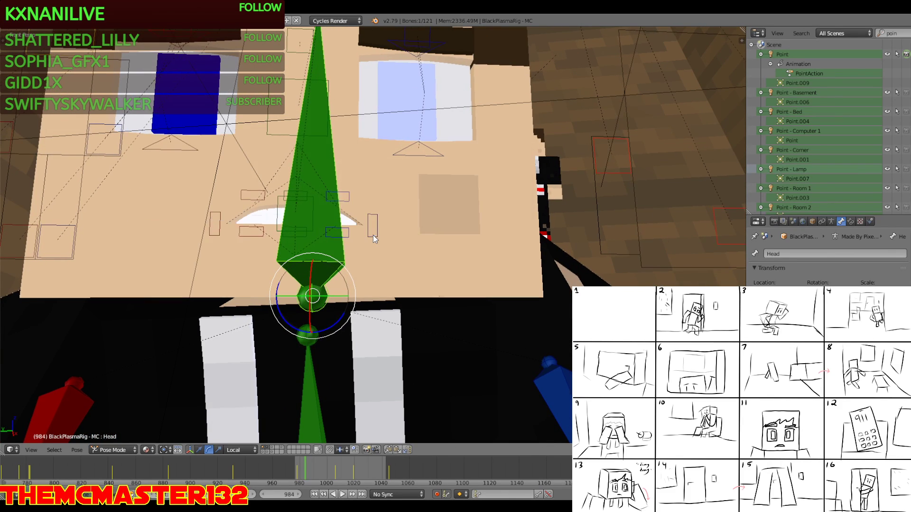
{"action": "key", "text": "Right"}
{"action": "key", "text": "Right"}
{"action": "key", "text": "Right"}
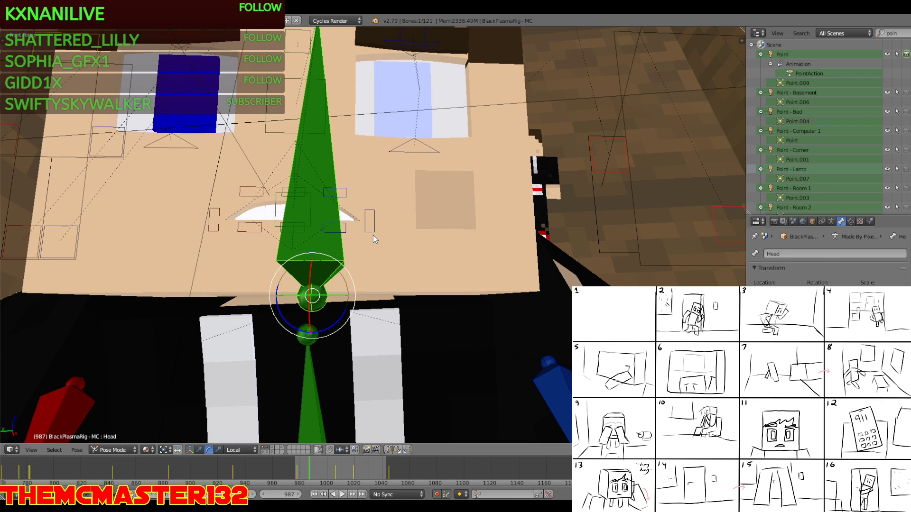
{"action": "key", "text": "KP_0"}
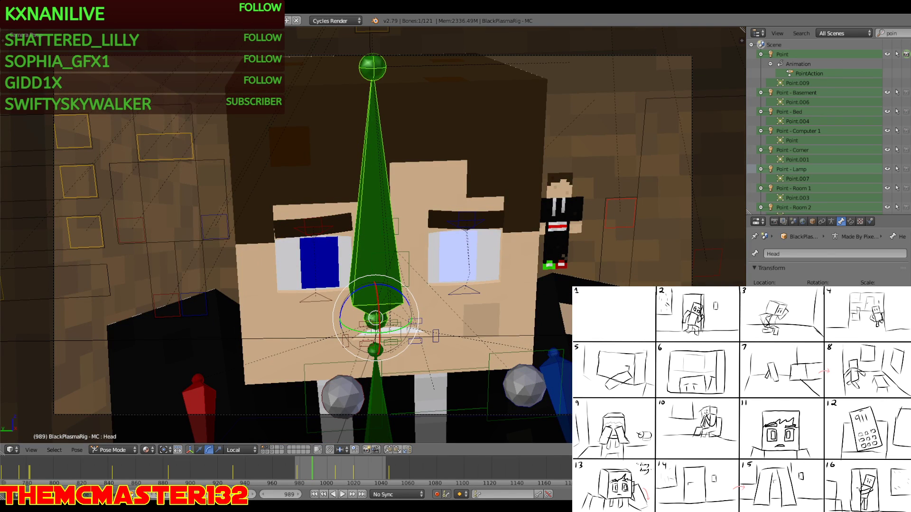
Select the mouth movement bone and key it at frame 873 in the seated shot
{"action": "left_click", "coordinate": [30, 20]}
{"action": "left_click", "coordinate": [50, 93]}
{"action": "right_click", "coordinate": [713, 253]}
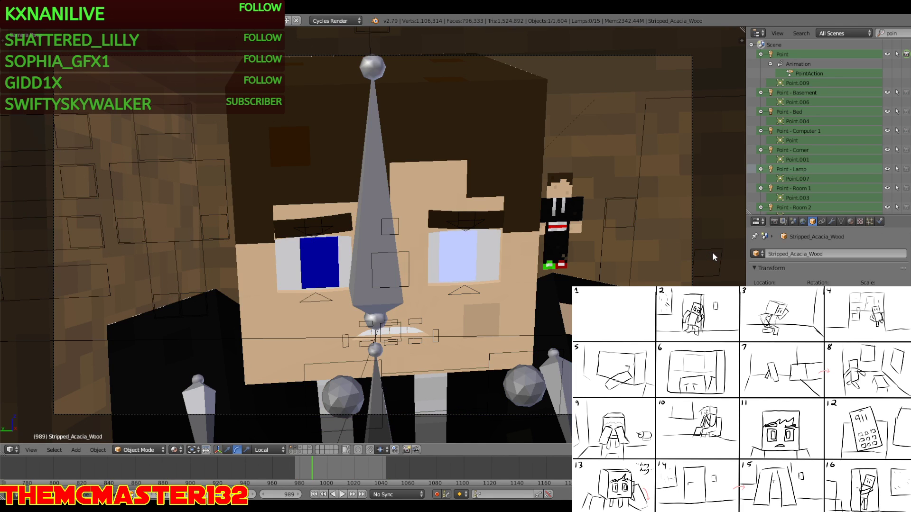
{"action": "key", "text": "ctrl+z"}
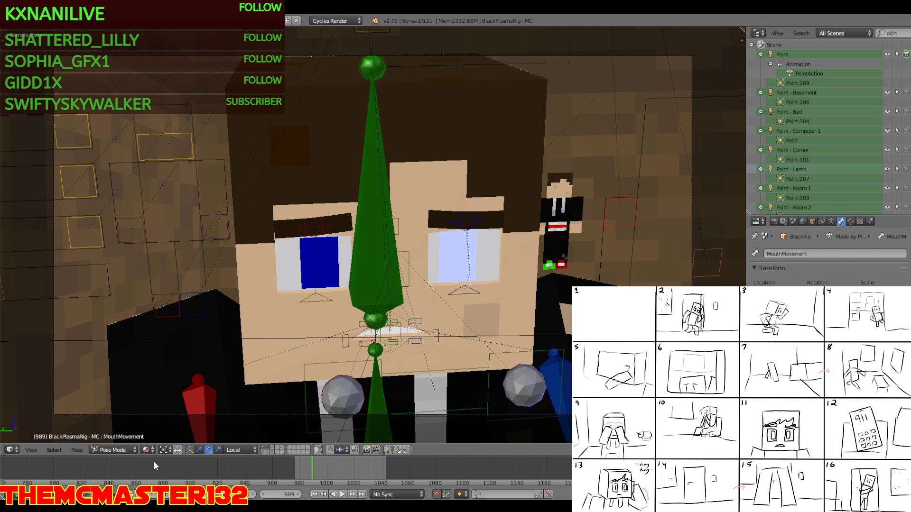
{"action": "left_click", "coordinate": [137, 463]}
{"action": "key", "text": "alt+a"}
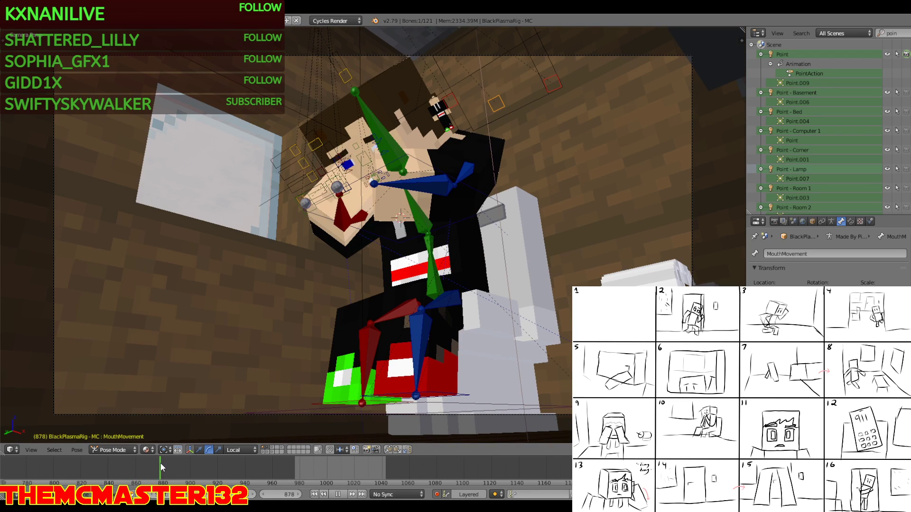
{"action": "key", "text": "alt+a"}
{"action": "left_click", "coordinate": [154, 469]}
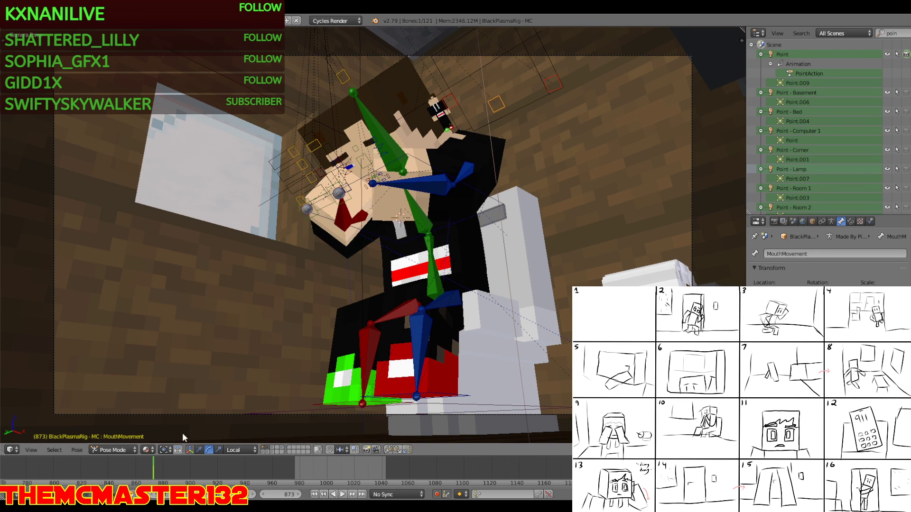
Shift the mouth movement bone slightly at frame 936, by about 0.02
{"action": "key", "text": "alt+a"}
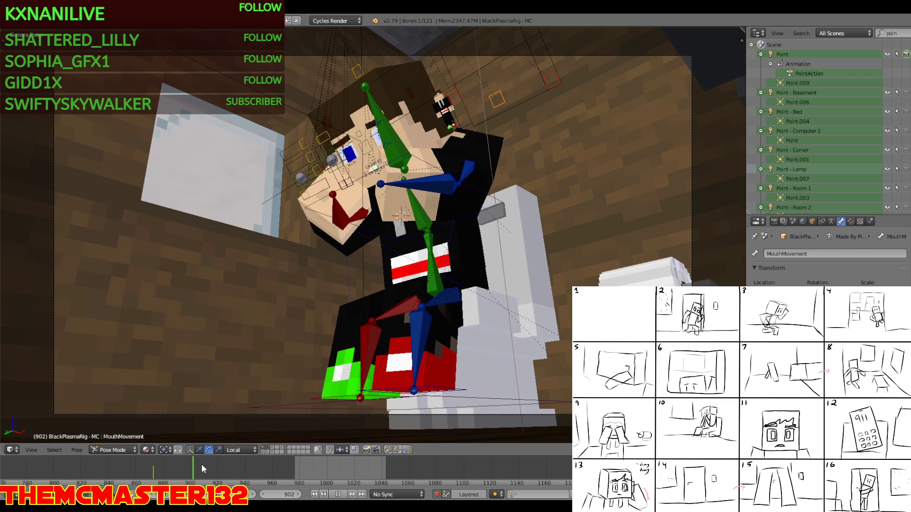
{"action": "key", "text": "alt+a"}
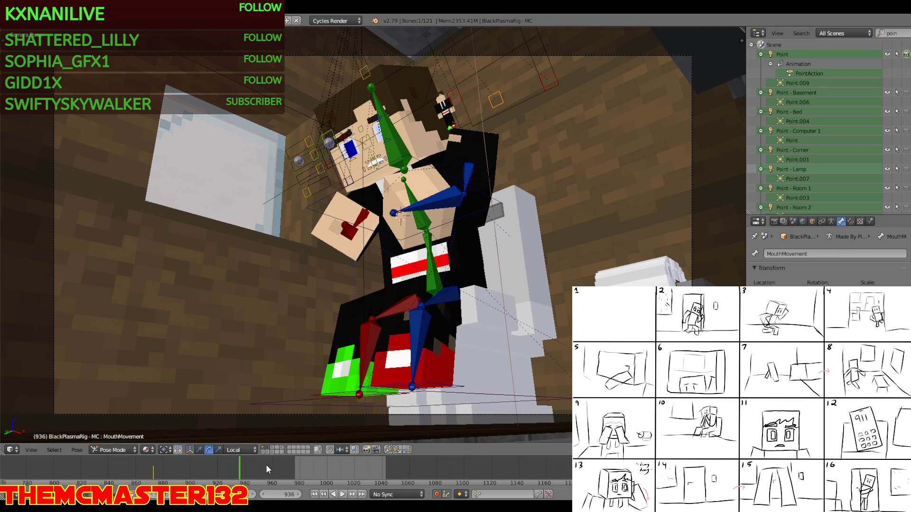
{"action": "key", "text": "KP_0"}
{"action": "scroll", "coordinate": [374, 235], "scroll_direction": "down", "scroll_amount": 2}
{"action": "middle_click_drag", "start_coordinate": [414, 235], "coordinate": [374, 235], "text": "shift"}
{"action": "key", "text": "g"}
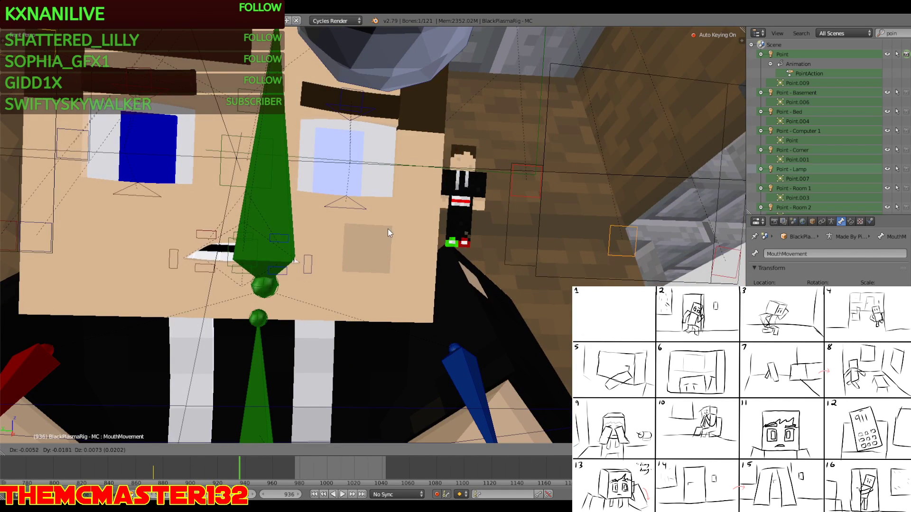
{"action": "left_click", "coordinate": [391, 232]}
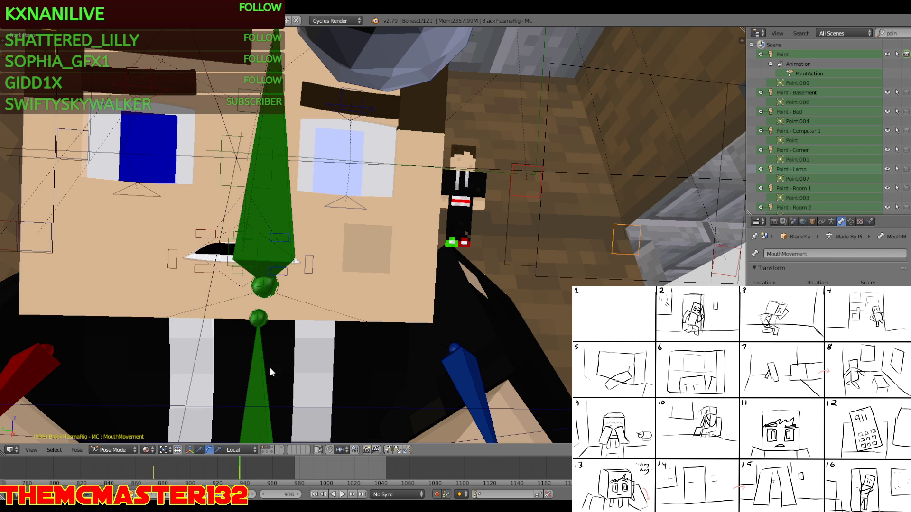
Examine the mouth movement through the camera from the key at frame 873 up to frame 973
{"action": "left_click", "coordinate": [156, 461]}
{"action": "key", "text": "KP_0"}
{"action": "key", "text": "Right"}
{"action": "key", "text": "Right"}
{"action": "key", "text": "Right"}
{"action": "key", "text": "Right"}
{"action": "key", "text": "Right"}
{"action": "key", "text": "Right"}
{"action": "key", "text": "Right"}
{"action": "key", "text": "Right"}
{"action": "key", "text": "Right"}
{"action": "key", "text": "Right"}
{"action": "key", "text": "Right"}
{"action": "key", "text": "Right"}
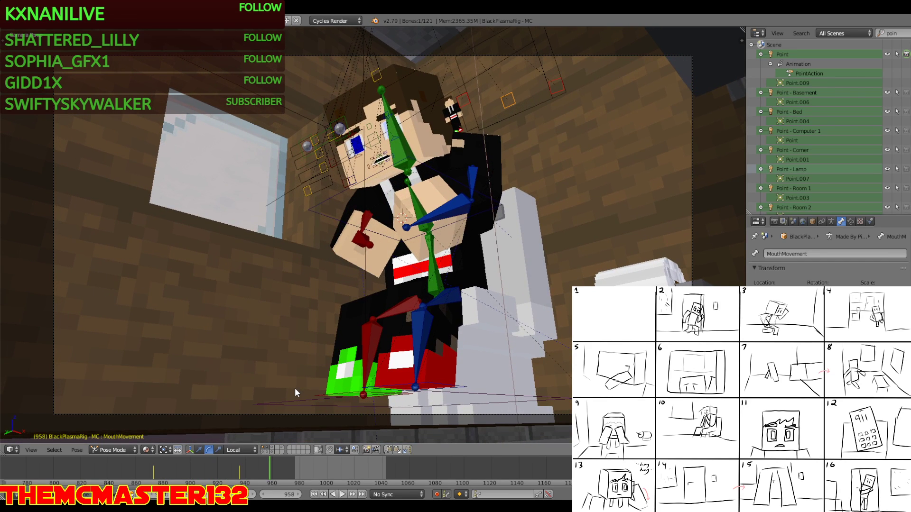
{"action": "key", "text": "Right"}
{"action": "key", "text": "Right"}
Move the mouth movement bone to narrow the mouth at frame 973, and play back the shot from frame 936
{"action": "key", "text": "KP_0"}
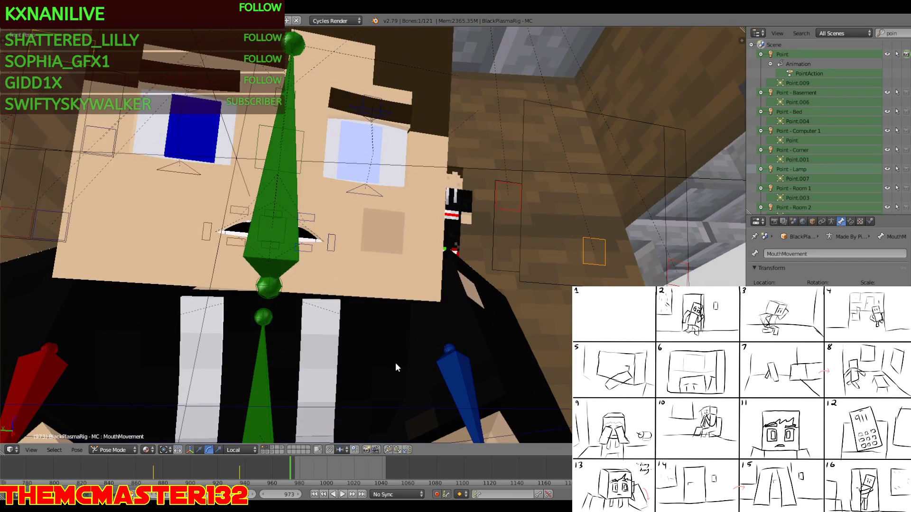
{"action": "key", "text": "g"}
{"action": "left_click", "coordinate": [406, 362]}
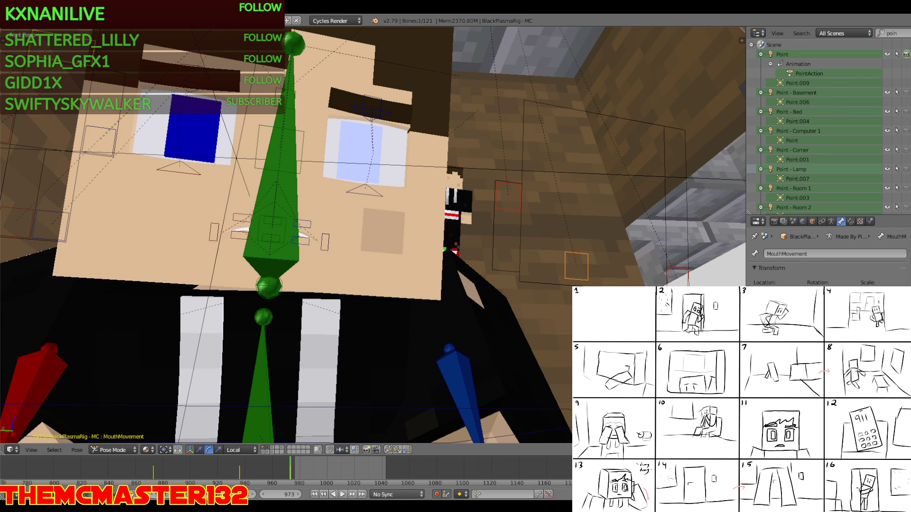
{"action": "scroll", "coordinate": [372, 235], "scroll_direction": "down", "scroll_amount": 3}
{"action": "middle_click_drag", "start_coordinate": [373, 235], "coordinate": [352, 256]}
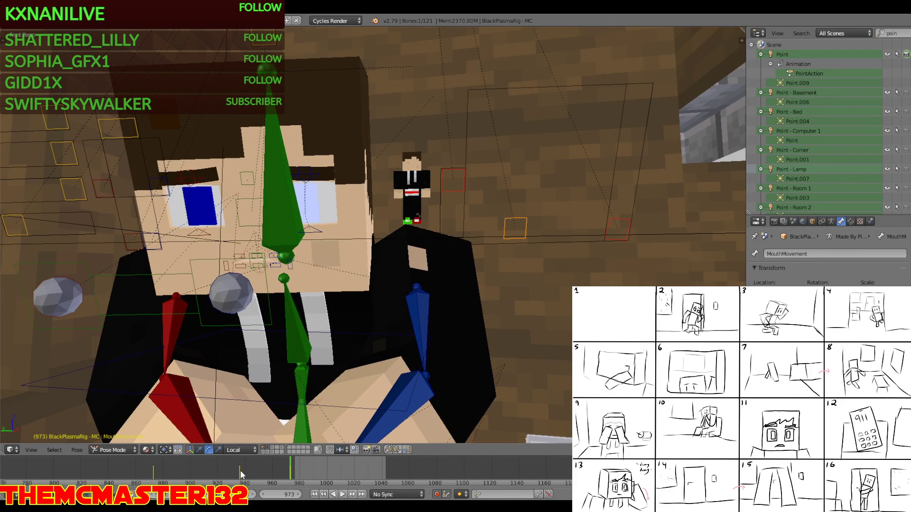
{"action": "left_click", "coordinate": [241, 470]}
{"action": "key", "text": "alt+a"}
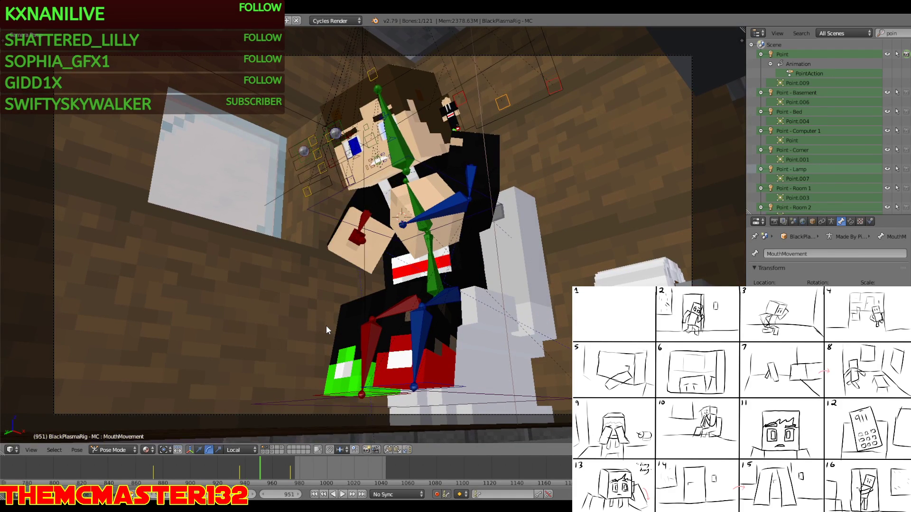
{"action": "left_click", "coordinate": [295, 462]}
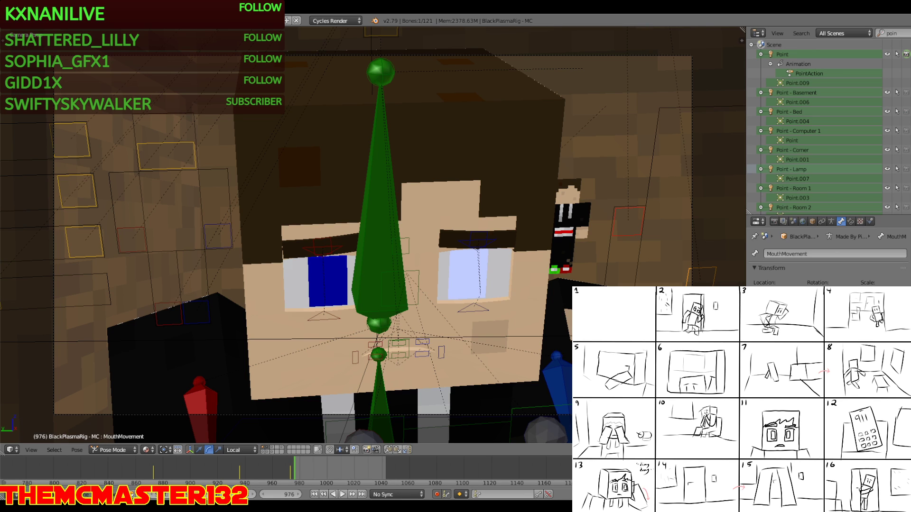
Select the character's right upper arm bone at frame 976 for posing from the front
{"action": "key", "text": "shift+f"}
{"action": "key", "text": "s"}
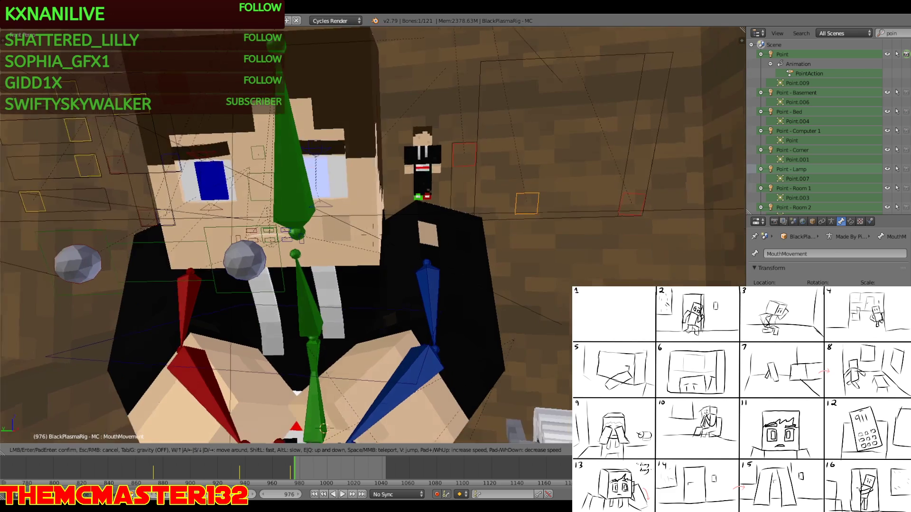
{"action": "key", "text": "Return"}
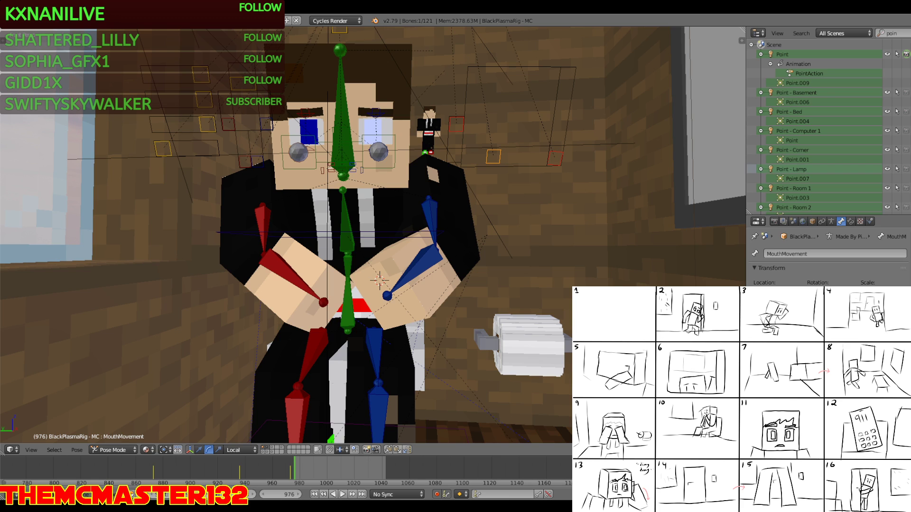
{"action": "key", "text": "shift+f"}
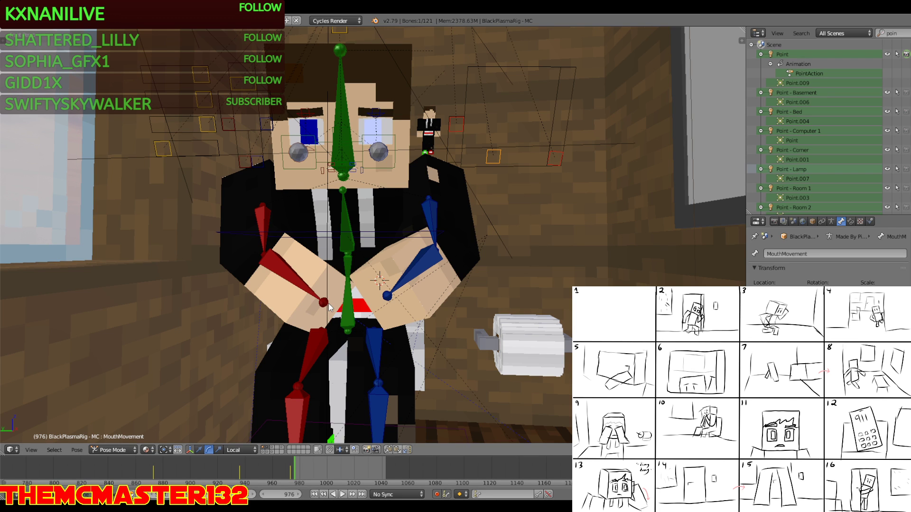
{"action": "key", "text": "w"}
{"action": "left_click", "coordinate": [372, 234]}
{"action": "right_click", "coordinate": [260, 223]}
{"action": "key", "text": "shift+f"}
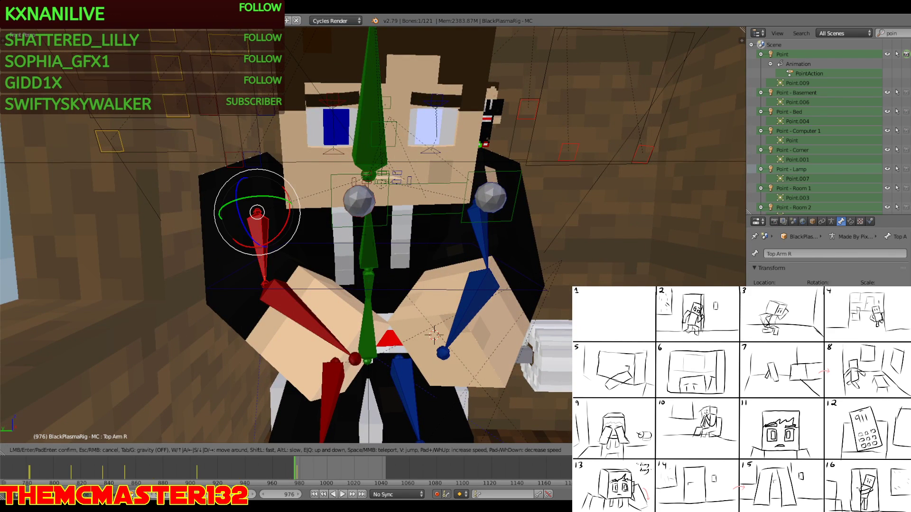
{"action": "key", "text": "s"}
{"action": "key", "text": "e"}
{"action": "left_click", "coordinate": [373, 235]}
Play back the shot from frame 973 and rotate the right upper arm bone slightly outward at frame 1017
{"action": "left_click", "coordinate": [289, 469]}
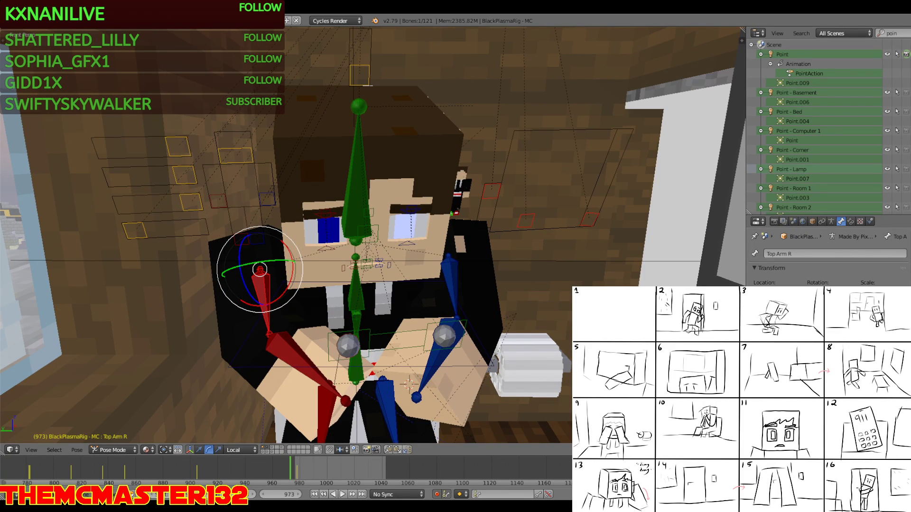
{"action": "key", "text": "alt+a"}
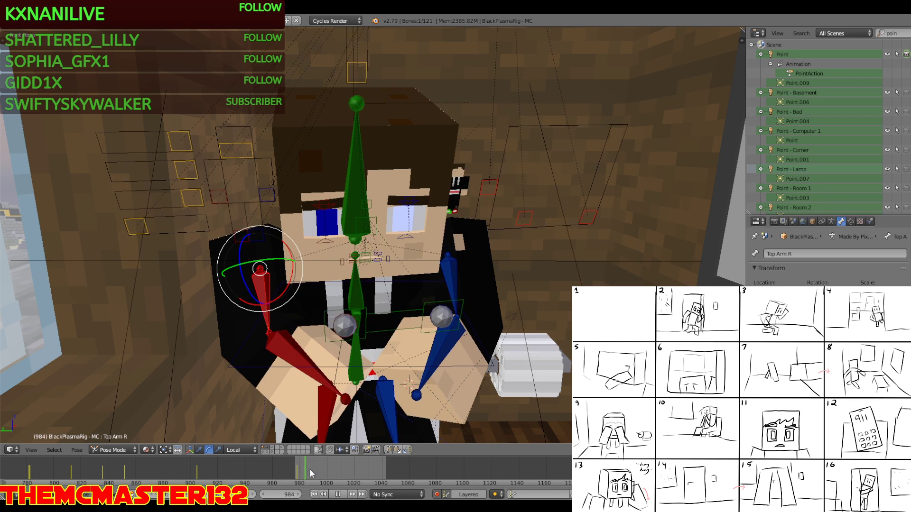
{"action": "left_click_drag", "start_coordinate": [306, 467], "coordinate": [281, 465]}
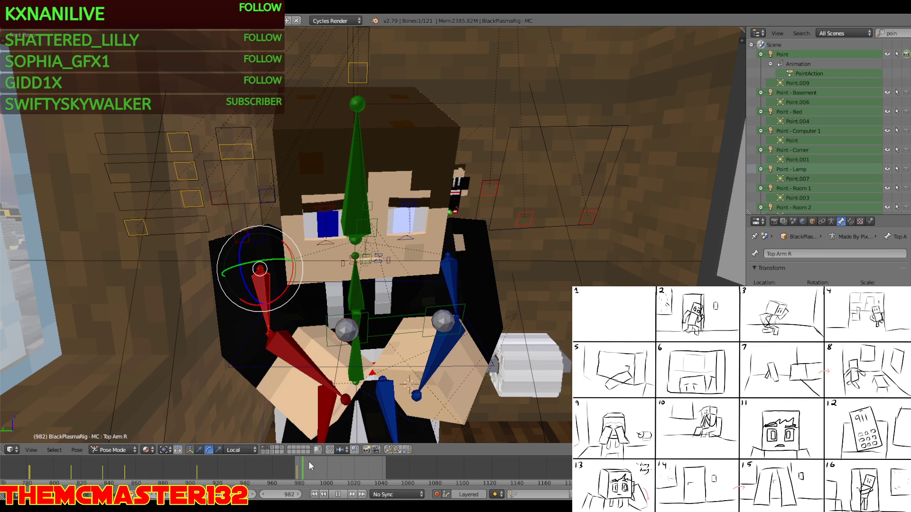
{"action": "key", "text": "alt+a"}
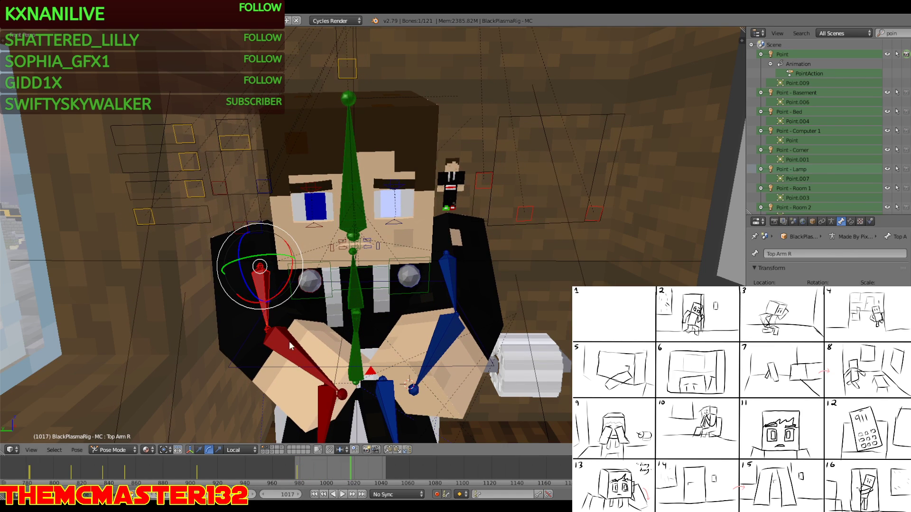
{"action": "key", "text": "r"}
{"action": "key", "text": "r"}
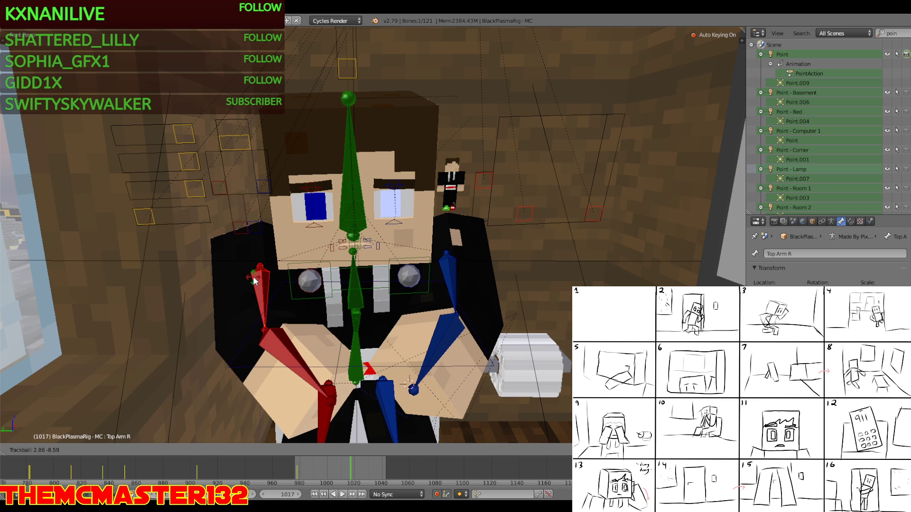
{"action": "left_click", "coordinate": [253, 276]}
Play back the arm movement and key a slight rotation of the right upper arm bone at frame 1044
{"action": "left_click", "coordinate": [301, 475]}
{"action": "key", "text": "alt+a"}
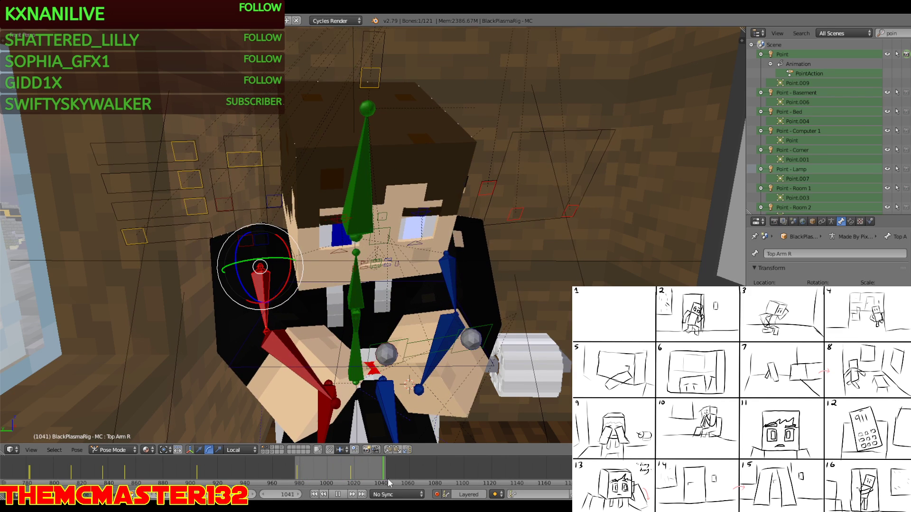
{"action": "key", "text": "alt+a"}
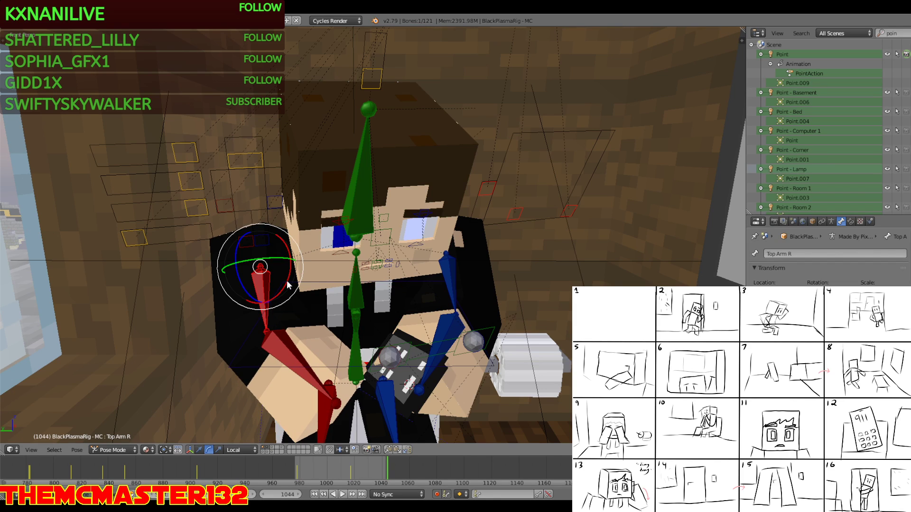
Select the character's left upper arm bone and play back the shot from about frame 976 to frame 1003
{"action": "key", "text": "shift+f"}
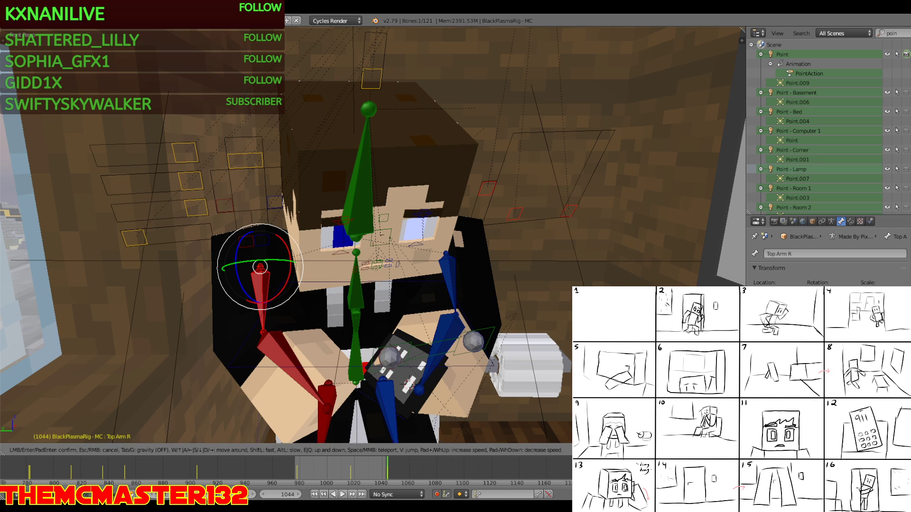
{"action": "key", "text": "w"}
{"action": "left_click", "coordinate": [422, 276]}
{"action": "right_click", "coordinate": [443, 280]}
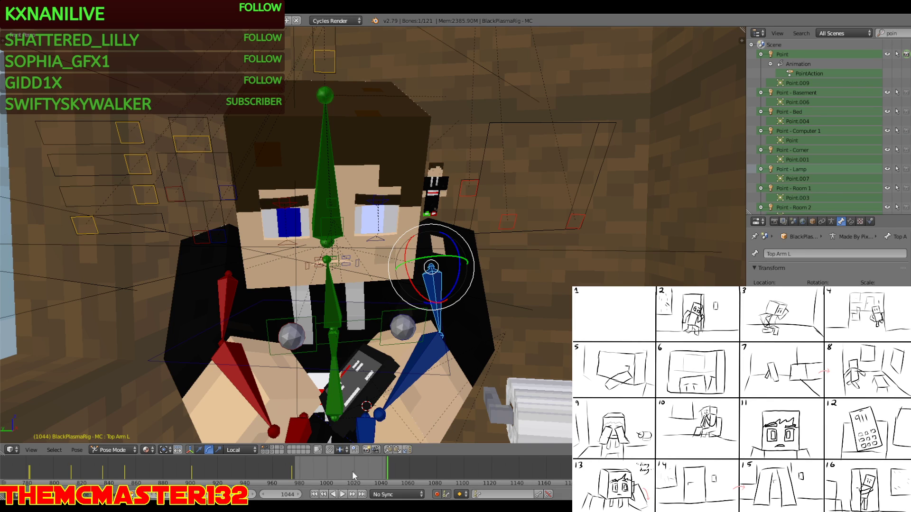
{"action": "left_click", "coordinate": [295, 476]}
{"action": "key", "text": "alt+a"}
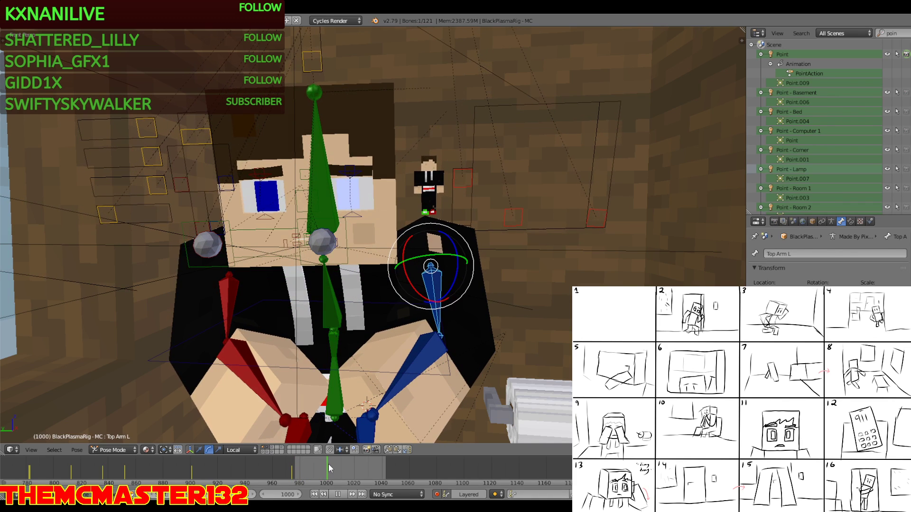
{"action": "key", "text": "alt+a"}
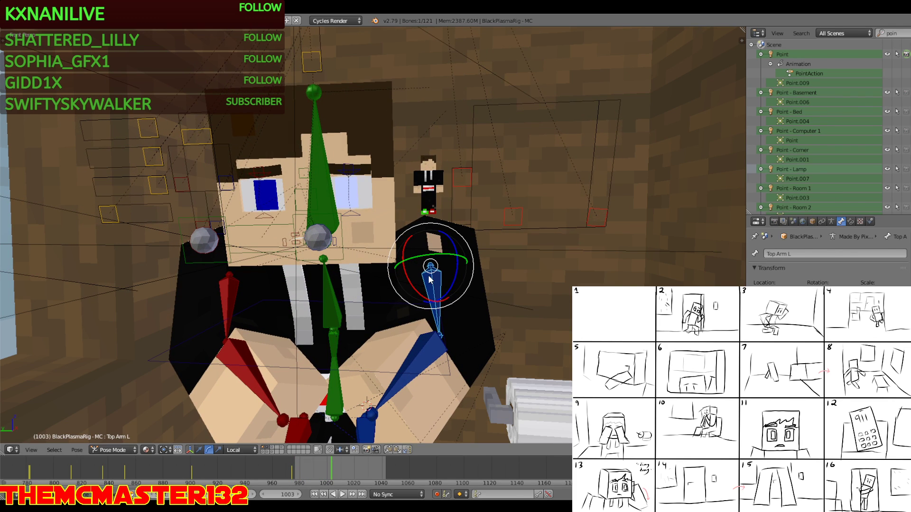
Key the left upper arm bone at frame 1003 and rotate it slightly outward at frame 1045
{"action": "left_click", "coordinate": [389, 470]}
{"action": "key", "text": "alt+a"}
{"action": "key", "text": "Escape"}
{"action": "key", "text": "r"}
{"action": "key", "text": "r"}
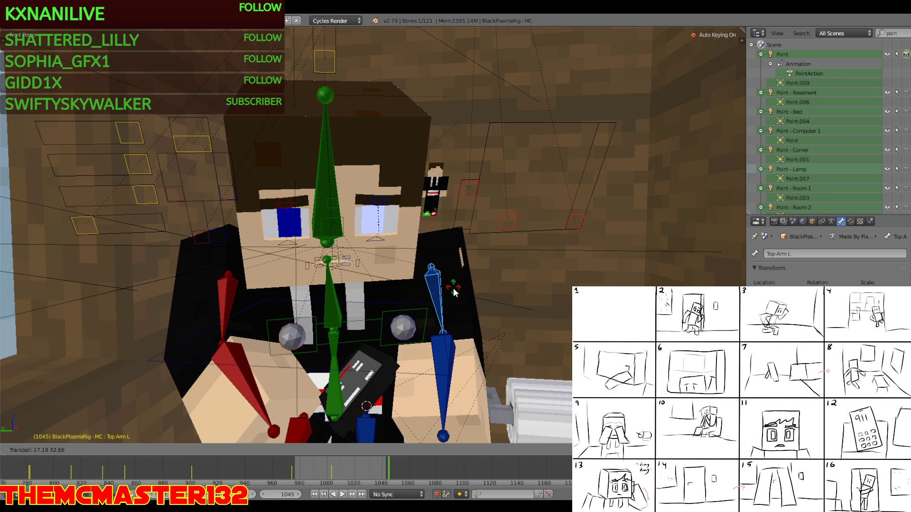
{"action": "left_click", "coordinate": [449, 284]}
Play back the arm movement from frame 1003 through the shot camera
{"action": "key", "text": "KP_0"}
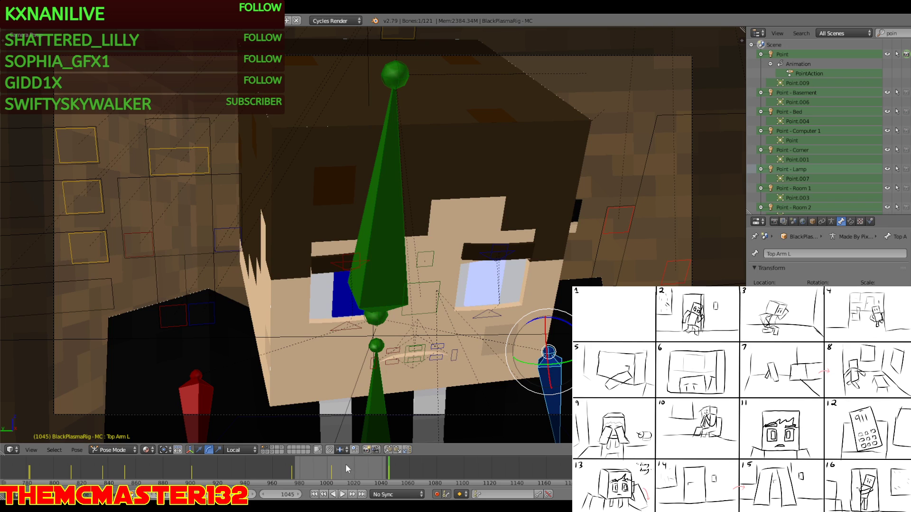
{"action": "left_click", "coordinate": [332, 469]}
{"action": "key", "text": "alt+a"}
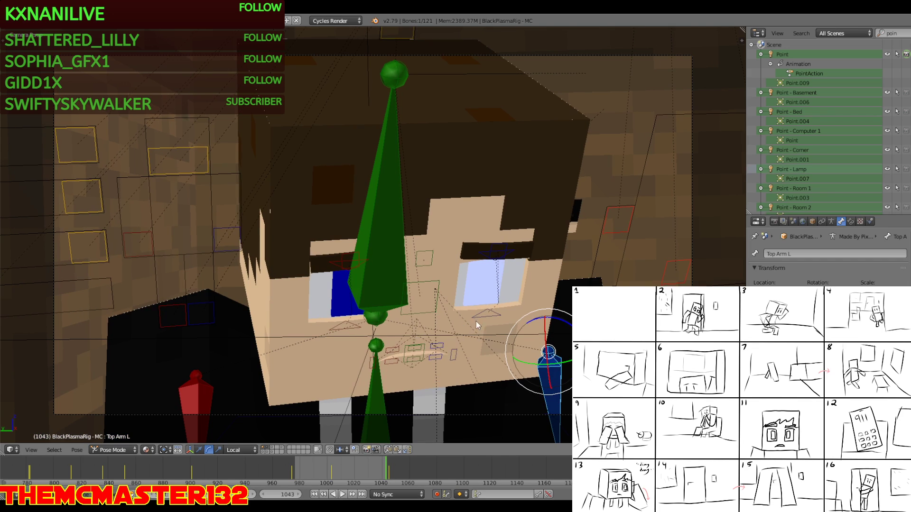
Hide the rig overlays by displaying only renderable objects, and make an OpenGL preview render of the shot
{"action": "key", "text": "n"}
{"action": "left_click", "coordinate": [674, 332]}
{"action": "key", "text": "n"}
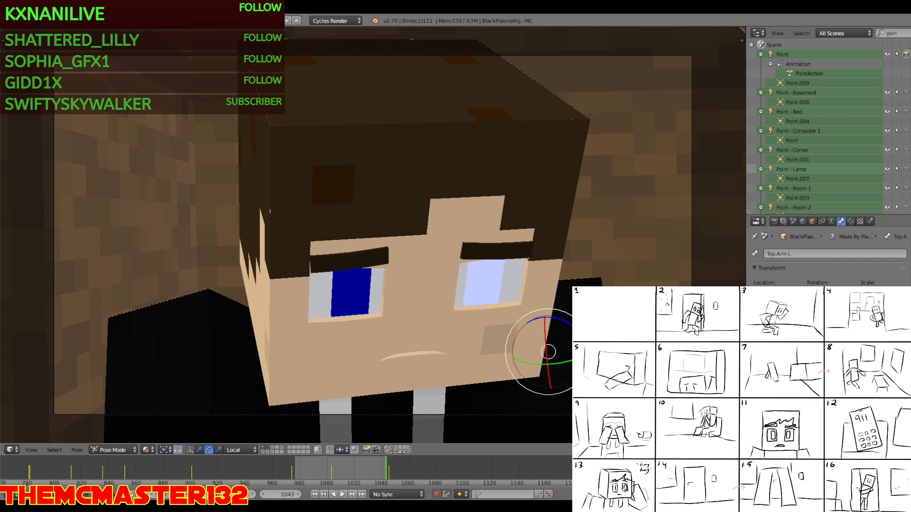
{"action": "left_click", "coordinate": [29, 21]}
{"action": "left_click", "coordinate": [41, 92]}
{"action": "left_click", "coordinate": [375, 449]}
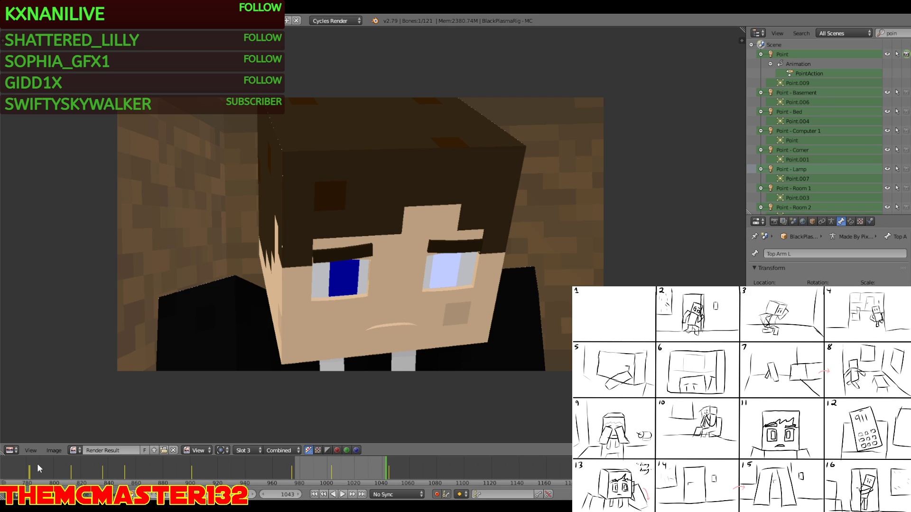
Return from the render result to the 3D view and display the rig controls again
{"action": "left_click", "coordinate": [11, 451]}
{"action": "left_click", "coordinate": [28, 440]}
{"action": "key", "text": "n"}
{"action": "left_click", "coordinate": [679, 312]}
{"action": "key", "text": "n"}
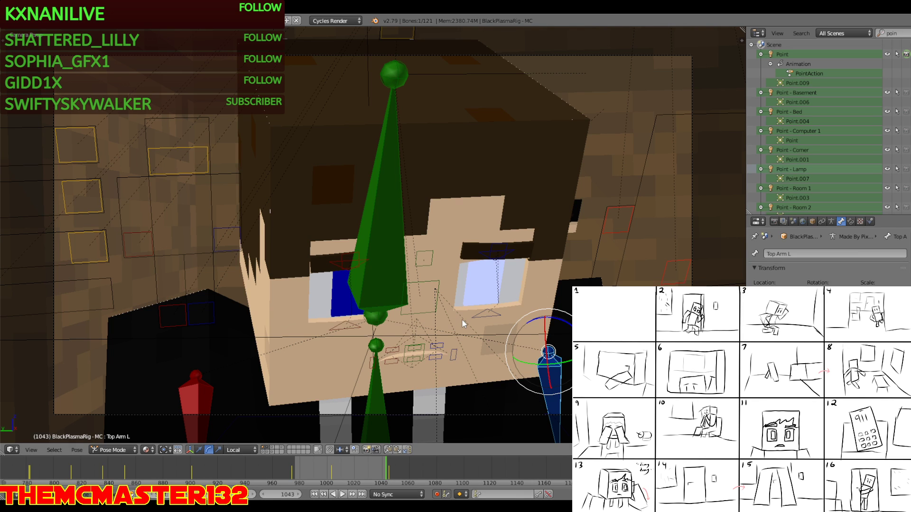
Key the main eye controller at frame 988 and move it slightly at frame 990 to shift the gaze
{"action": "middle_click_drag", "start_coordinate": [463, 319], "coordinate": [378, 229]}
{"action": "right_click", "coordinate": [465, 338]}
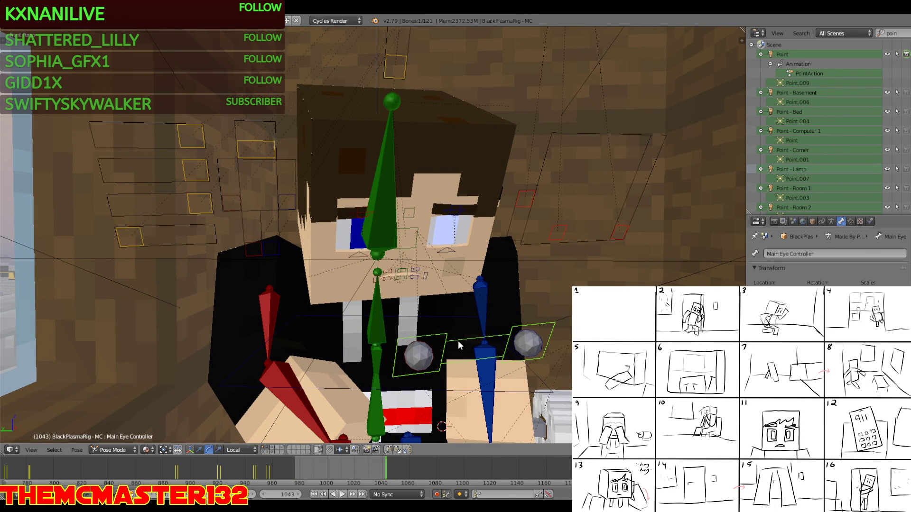
{"action": "left_click", "coordinate": [292, 470]}
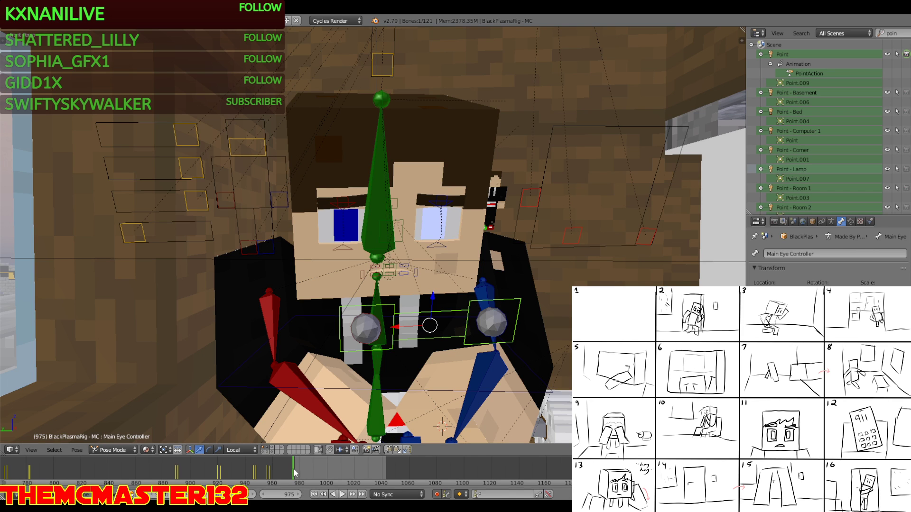
{"action": "key", "text": "alt+a"}
{"action": "key", "text": "alt+a"}
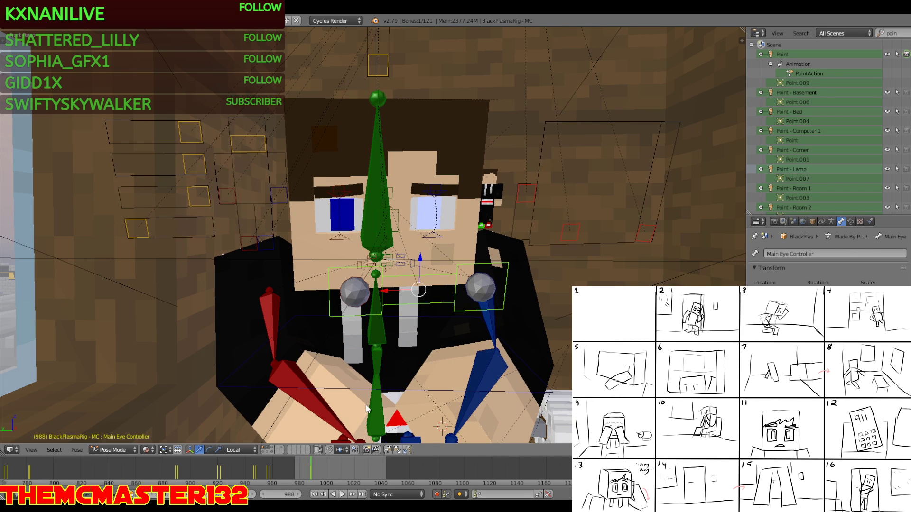
{"action": "scroll", "coordinate": [373, 238], "scroll_direction": "up", "scroll_amount": 4}
{"action": "key", "text": "g"}
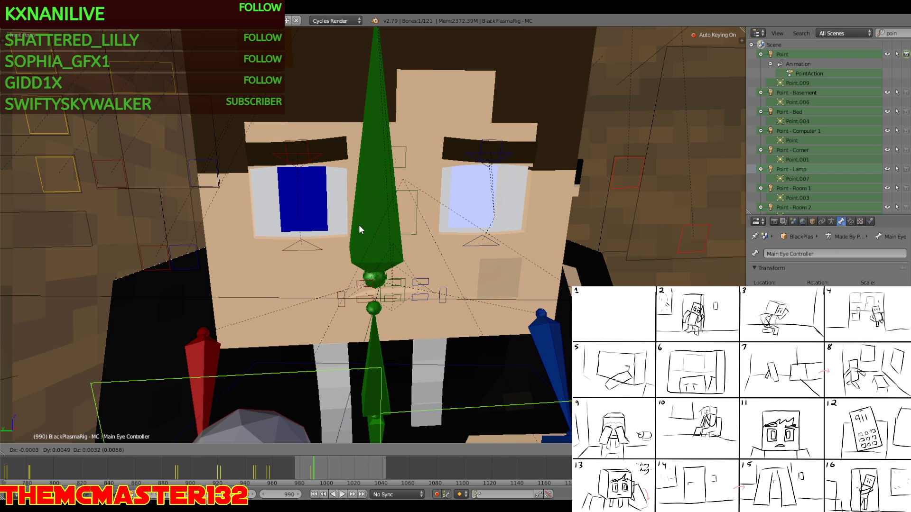
{"action": "left_click", "coordinate": [358, 224]}
{"action": "key", "text": "KP_0"}
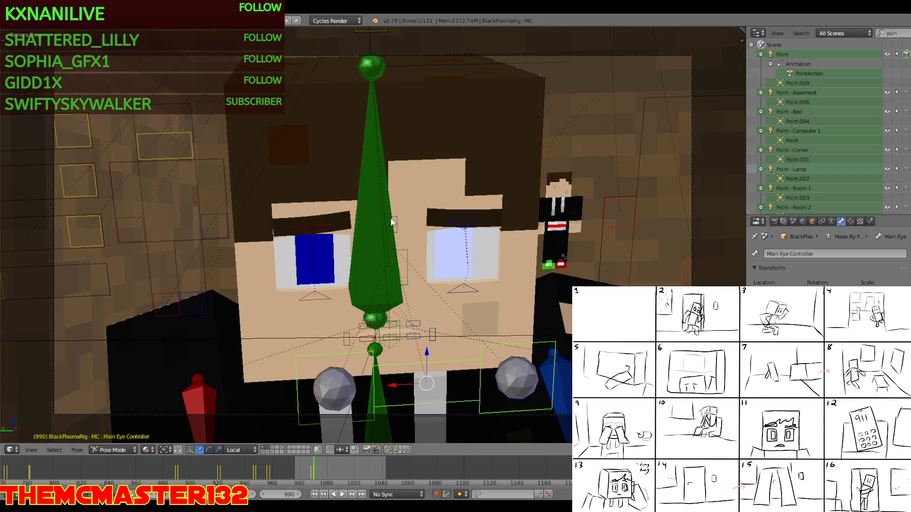
Advance to frame 1019 and move the main eye controller slightly down and towards the character's left
{"action": "key", "text": "Right"}
{"action": "key", "text": "Right"}
{"action": "key", "text": "Right"}
{"action": "key", "text": "Right"}
{"action": "key", "text": "Right"}
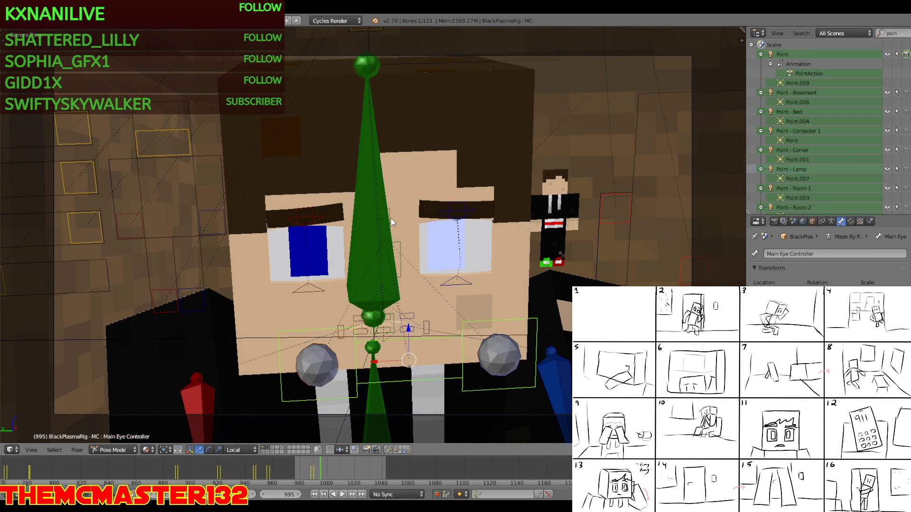
{"action": "key", "text": "Right"}
{"action": "key", "text": "Right"}
{"action": "key", "text": "Right"}
{"action": "key", "text": "Right"}
{"action": "key", "text": "Right"}
{"action": "key", "text": "Right"}
{"action": "key", "text": "Right"}
{"action": "key", "text": "Right"}
{"action": "key", "text": "Right"}
{"action": "key", "text": "Right"}
{"action": "key", "text": "Right"}
{"action": "key", "text": "Right"}
{"action": "key", "text": "Right"}
{"action": "key", "text": "Right"}
{"action": "key", "text": "Right"}
{"action": "key", "text": "Right"}
{"action": "key", "text": "Right"}
{"action": "key", "text": "Right"}
{"action": "key", "text": "Right"}
{"action": "key", "text": "Right"}
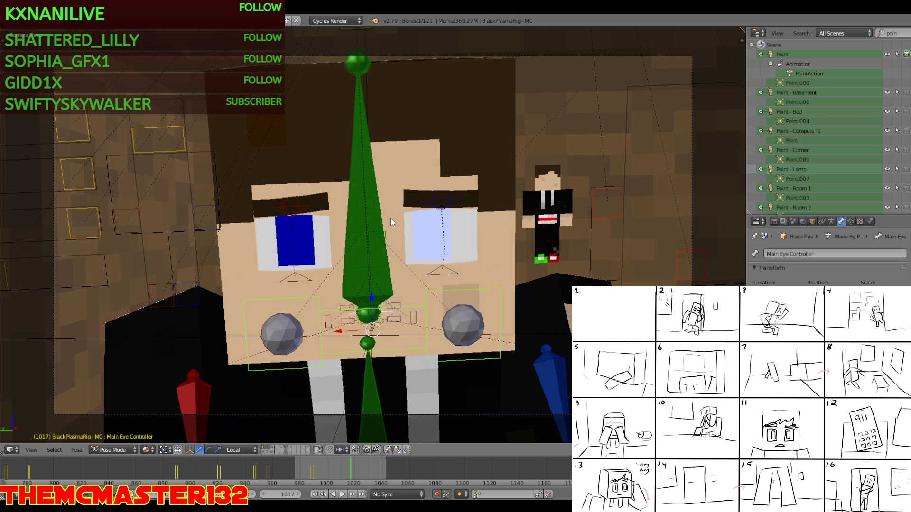
{"action": "key", "text": "Right"}
{"action": "key", "text": "Right"}
{"action": "key", "text": "g"}
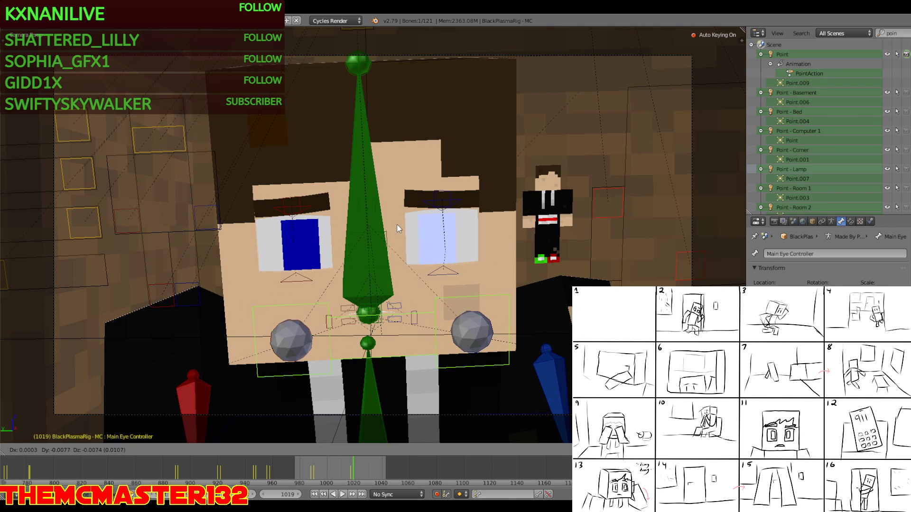
{"action": "left_click", "coordinate": [398, 228]}
Advance to frame 1031 and move the main eye controller to shift the gaze further down towards the character's left
{"action": "key", "text": "Right"}
{"action": "key", "text": "Right"}
{"action": "key", "text": "Right"}
{"action": "key", "text": "Right"}
{"action": "key", "text": "Right"}
{"action": "key", "text": "Right"}
{"action": "key", "text": "Right"}
{"action": "key", "text": "Right"}
{"action": "key", "text": "Right"}
{"action": "key", "text": "Right"}
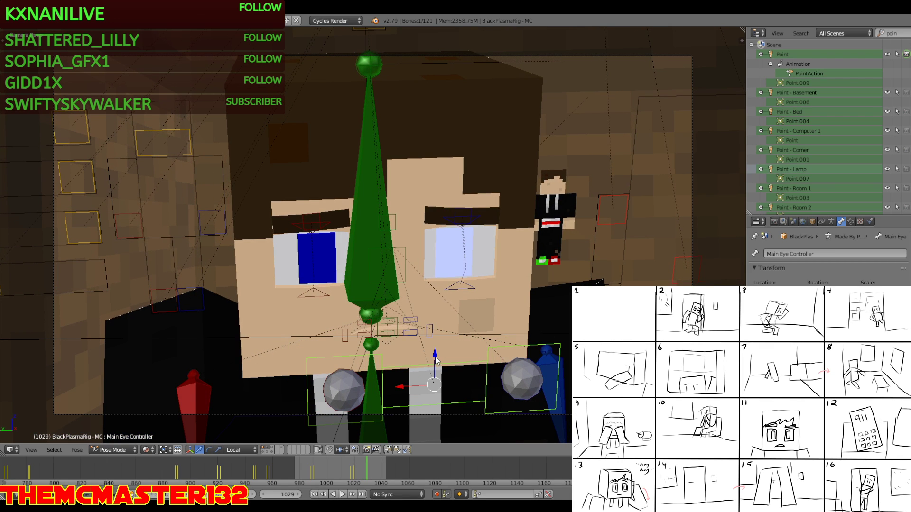
{"action": "key", "text": "Right"}
{"action": "key", "text": "Right"}
{"action": "key", "text": "g"}
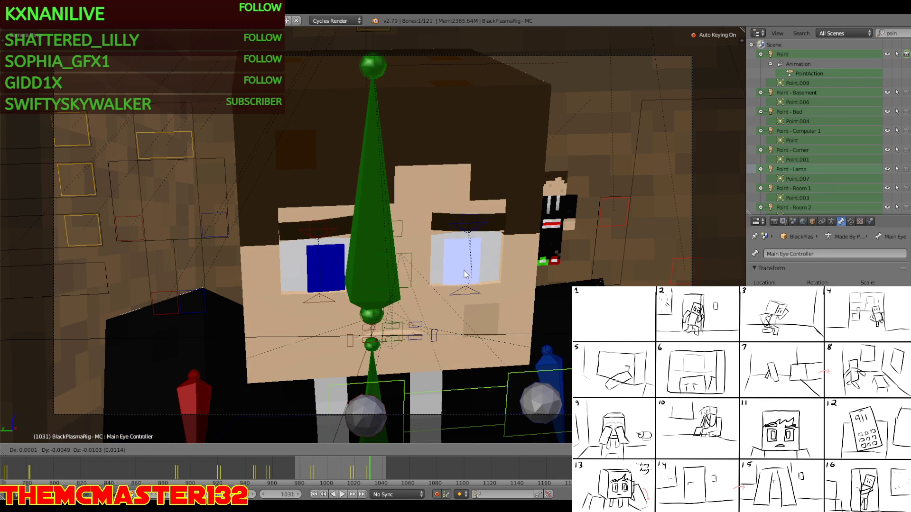
{"action": "left_click", "coordinate": [463, 271]}
Step back and forth through the frames up to frame 1041 to check the eye movement against the head turn
{"action": "left_click", "coordinate": [347, 475]}
{"action": "key", "text": "Right"}
{"action": "key", "text": "Right"}
{"action": "key", "text": "Right"}
{"action": "key", "text": "Right"}
{"action": "key", "text": "Right"}
{"action": "key", "text": "Right"}
{"action": "key", "text": "Right"}
{"action": "key", "text": "Right"}
{"action": "key", "text": "Right"}
{"action": "key", "text": "Right"}
{"action": "key", "text": "Right"}
{"action": "key", "text": "Right"}
{"action": "key", "text": "Right"}
{"action": "key", "text": "Right"}
{"action": "key", "text": "Right"}
{"action": "key", "text": "Right"}
{"action": "key", "text": "Right"}
{"action": "key", "text": "Right"}
{"action": "key", "text": "Right"}
{"action": "key", "text": "Right"}
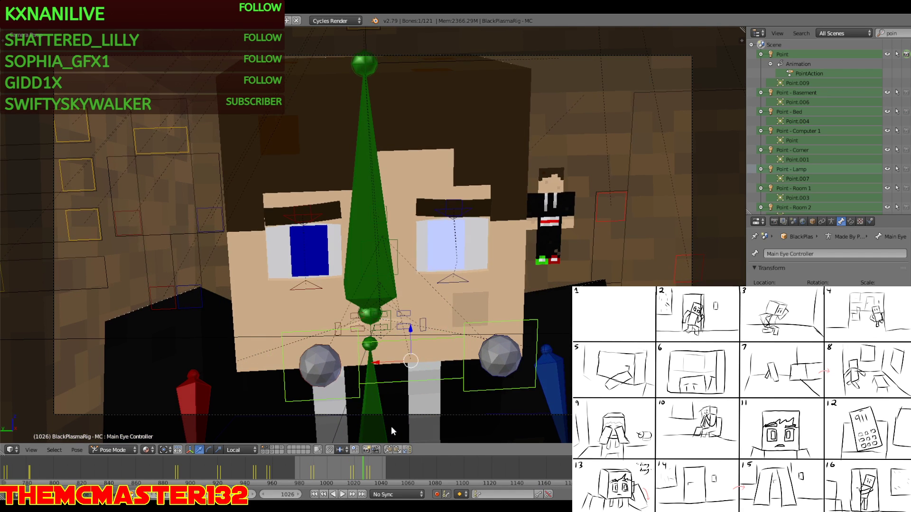
{"action": "key", "text": "Right"}
{"action": "key", "text": "Right"}
{"action": "key", "text": "Right"}
{"action": "key", "text": "Right"}
{"action": "key", "text": "Right"}
{"action": "key", "text": "Right"}
{"action": "key", "text": "Right"}
{"action": "key", "text": "Right"}
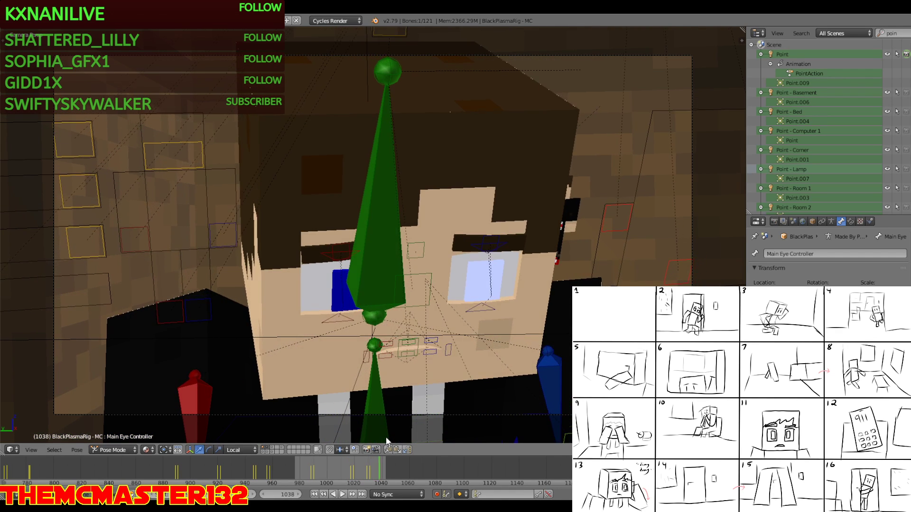
{"action": "key", "text": "Left"}
{"action": "key", "text": "Left"}
{"action": "key", "text": "Left"}
{"action": "key", "text": "Left"}
{"action": "key", "text": "Left"}
{"action": "key", "text": "Left"}
{"action": "key", "text": "Left"}
{"action": "key", "text": "Left"}
{"action": "key", "text": "Left"}
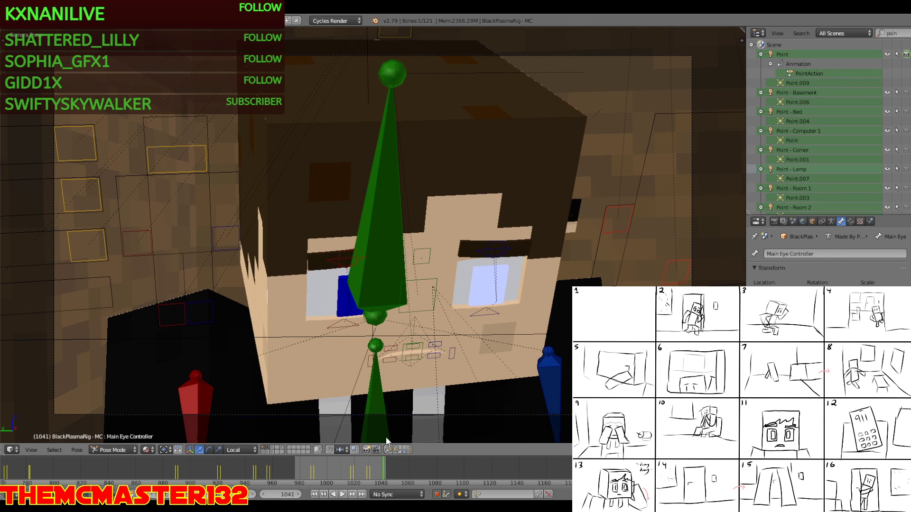
{"action": "left_click", "coordinate": [371, 465]}
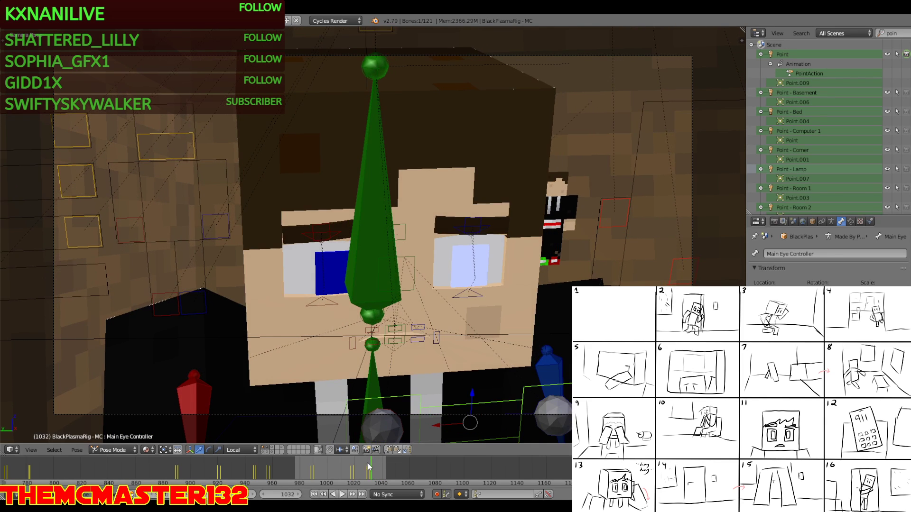
Select the eyelid and eyebrow bones of both eyes, key them at frame 976, and play back to frame 1002
{"action": "left_click", "coordinate": [295, 468]}
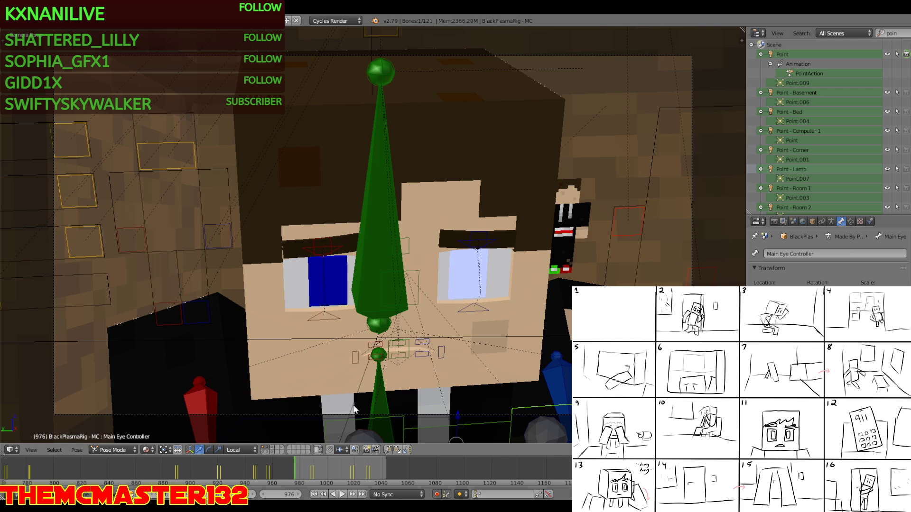
{"action": "right_click", "coordinate": [338, 317]}
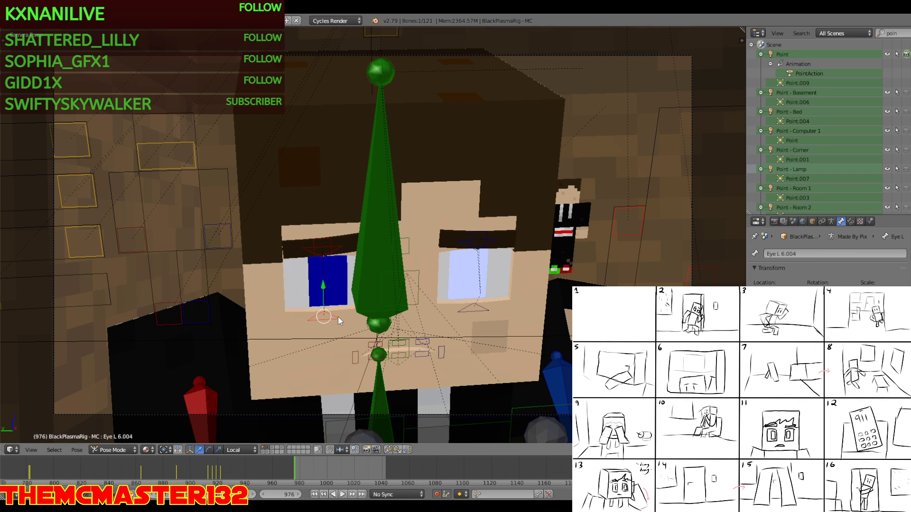
{"action": "left_click", "coordinate": [293, 476]}
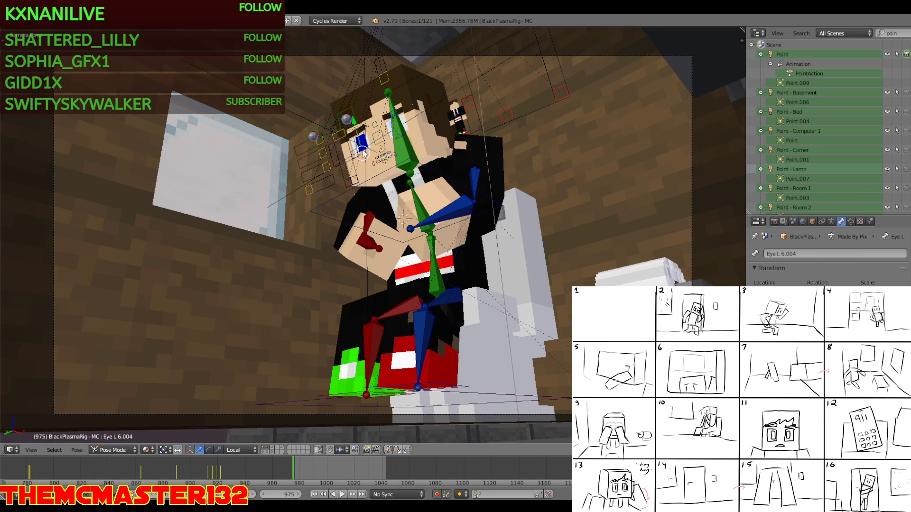
{"action": "key", "text": "Right"}
{"action": "right_click", "coordinate": [321, 241], "text": "shift"}
{"action": "right_click", "coordinate": [340, 246], "text": "shift"}
{"action": "right_click", "coordinate": [482, 232], "text": "shift"}
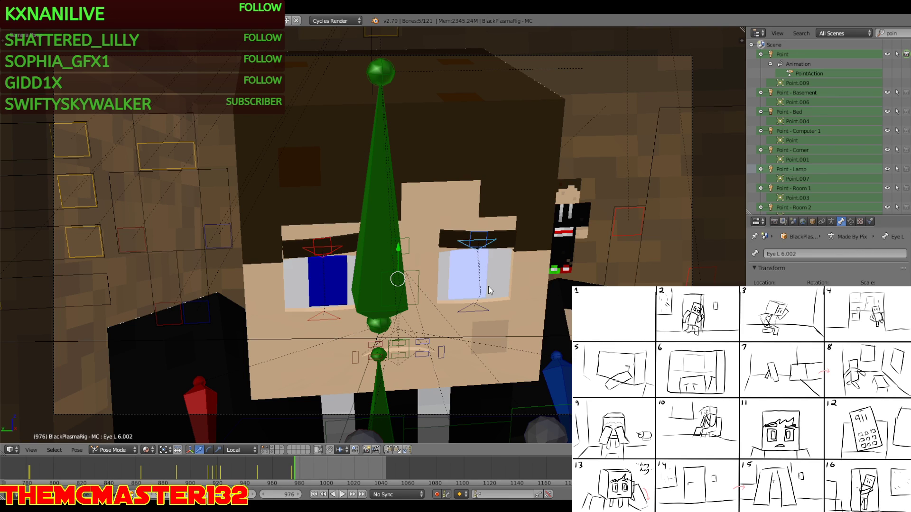
{"action": "right_click", "coordinate": [483, 310], "text": "shift"}
{"action": "key", "text": "alt+a"}
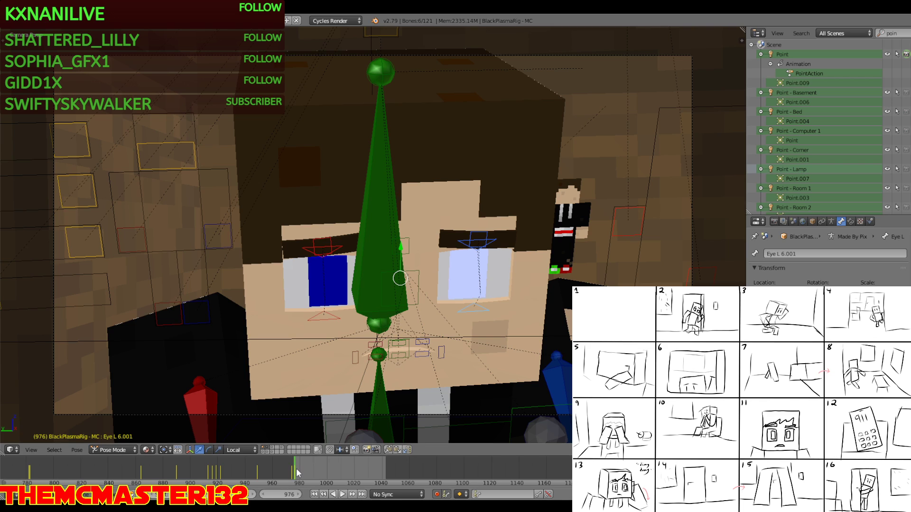
{"action": "key", "text": "alt+a"}
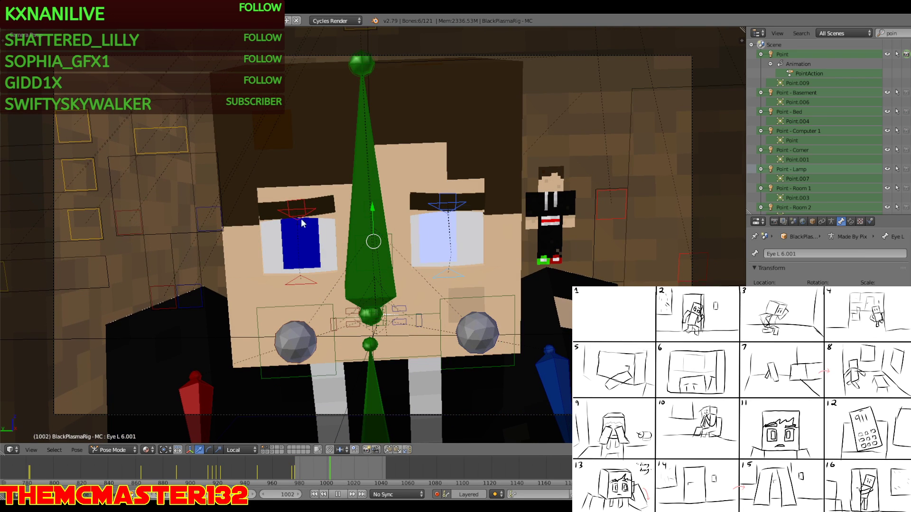
Raise the character's right eyebrow bone slightly at frame 1002
{"action": "right_click", "coordinate": [298, 201]}
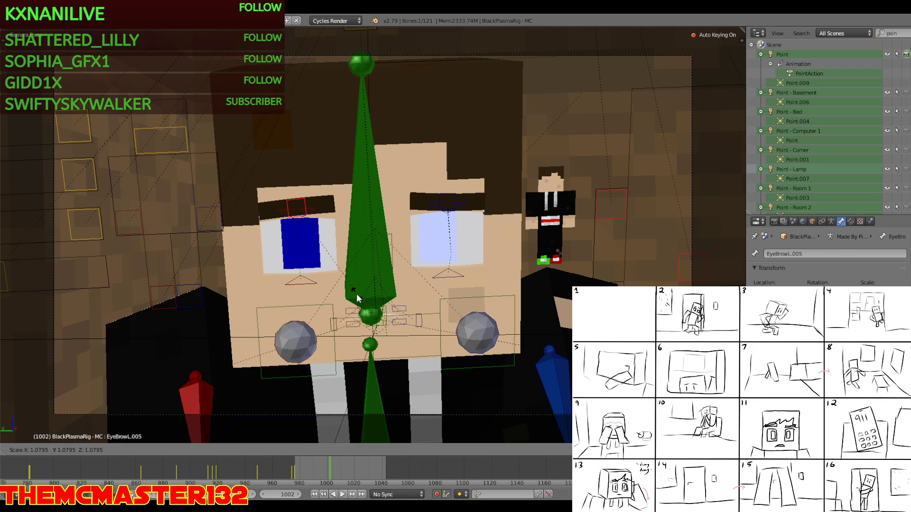
{"action": "key", "text": "g"}
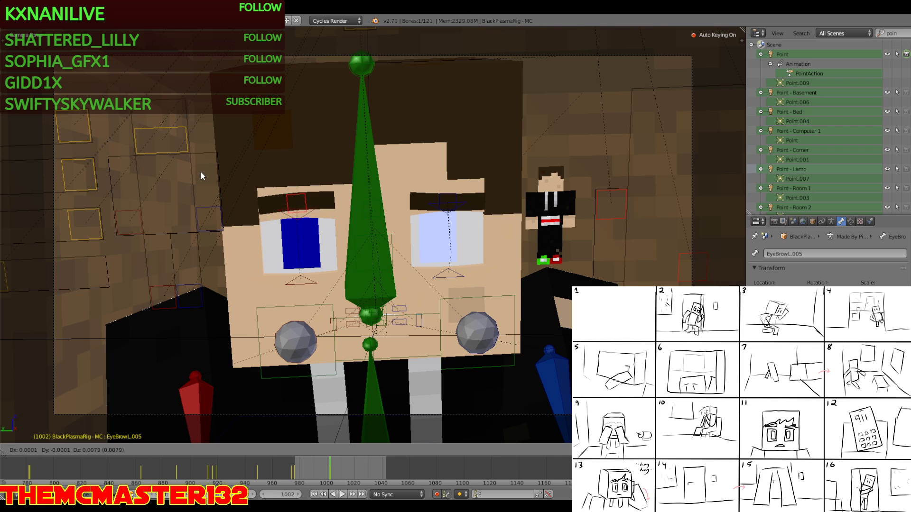
{"action": "left_click", "coordinate": [272, 215]}
{"action": "right_click", "coordinate": [304, 217]}
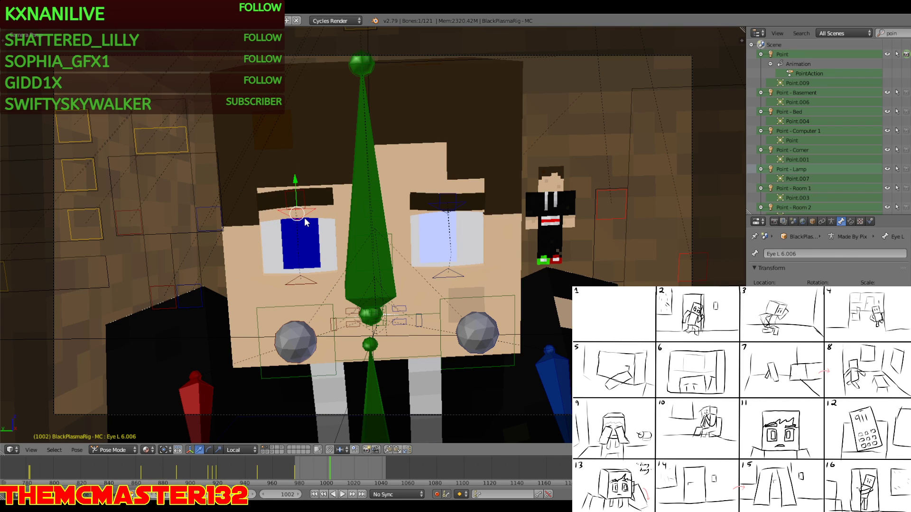
{"action": "key", "text": "g"}
{"action": "key", "text": "Escape"}
Lower the character's left eyebrow bone slightly at frame 1002
{"action": "right_click", "coordinate": [446, 199]}
{"action": "key", "text": "g"}
{"action": "left_click", "coordinate": [290, 173]}
{"action": "key", "text": "g"}
{"action": "left_click", "coordinate": [292, 177]}
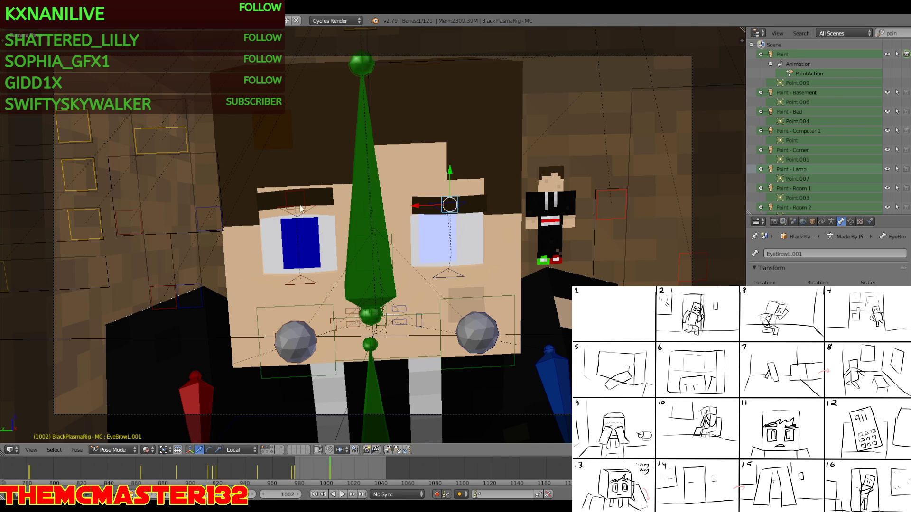
{"action": "right_click", "coordinate": [301, 194]}
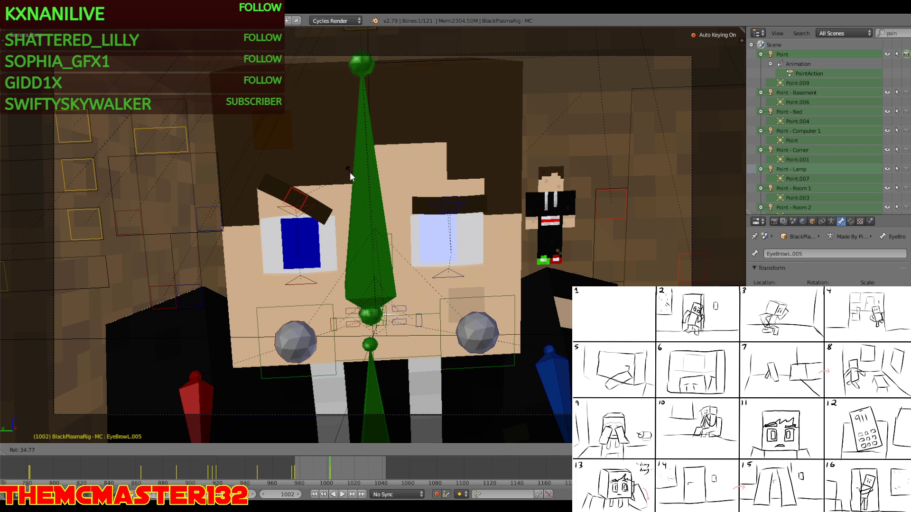
{"action": "key", "text": "r"}
{"action": "left_click", "coordinate": [354, 174]}
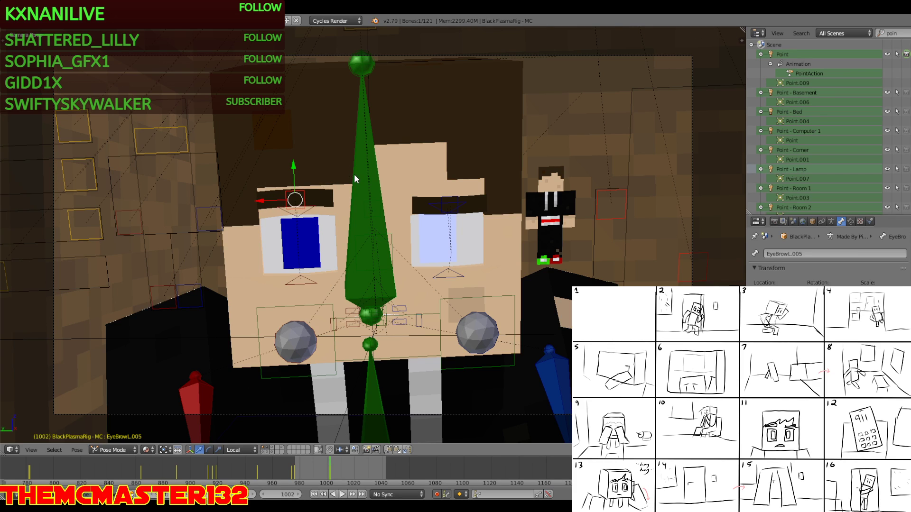
Nudge the character's left eyebrow bone slightly at frame 1002 and play the shot back to about frame 1022
{"action": "right_click", "coordinate": [445, 195]}
{"action": "key", "text": "g"}
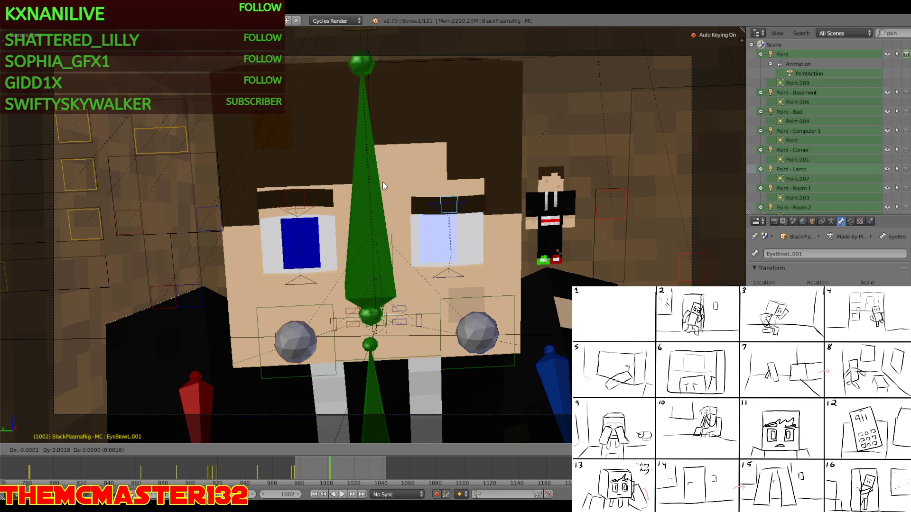
{"action": "left_click", "coordinate": [382, 181]}
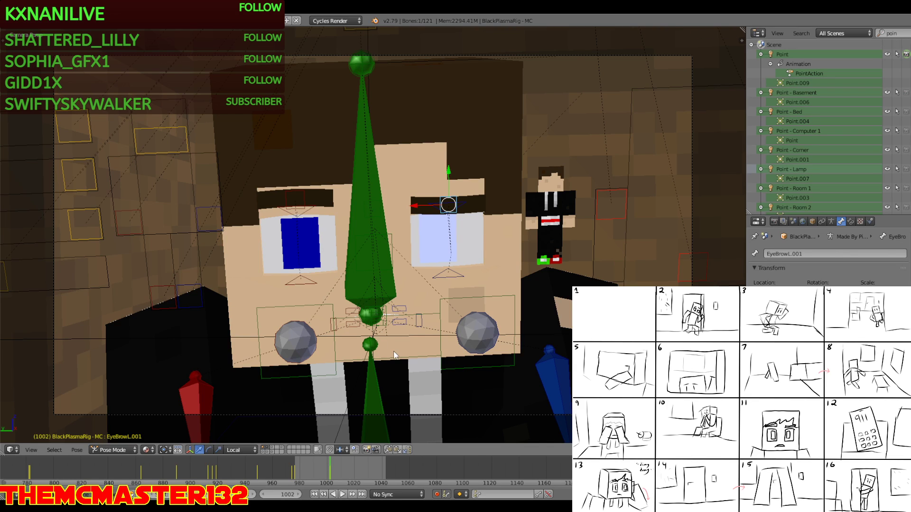
{"action": "left_click_drag", "start_coordinate": [292, 469], "coordinate": [295, 469]}
{"action": "key", "text": "alt+a"}
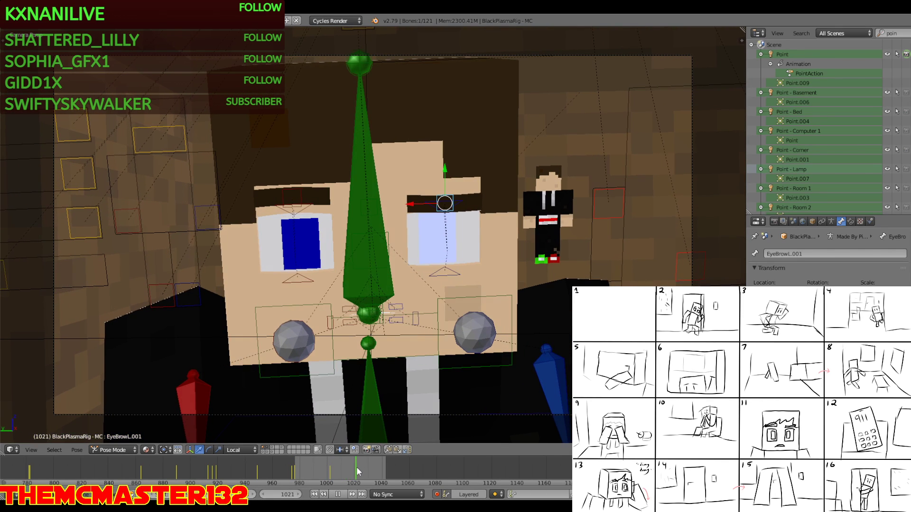
Lower the character's right eyebrow bone slightly along its local Y axis at frame 1022
{"action": "right_click", "coordinate": [300, 194]}
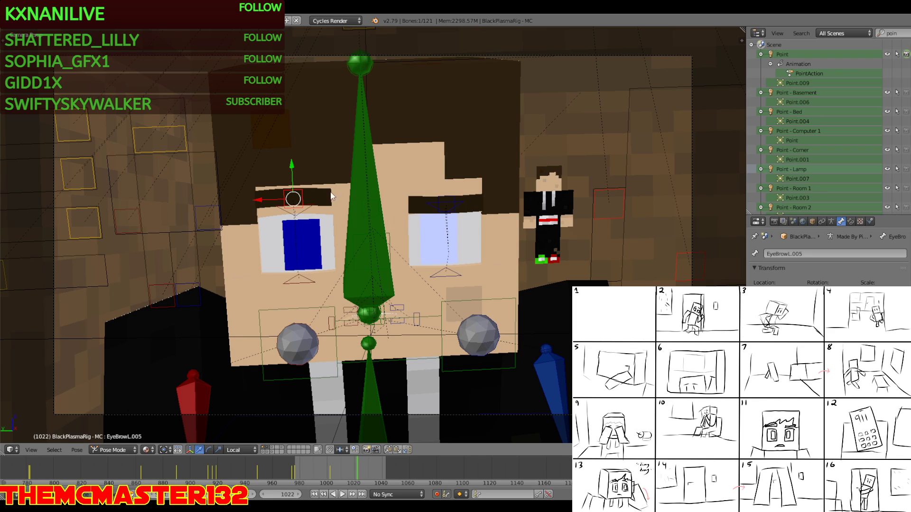
{"action": "key", "text": "g"}
{"action": "key", "text": "y"}
{"action": "key", "text": "y"}
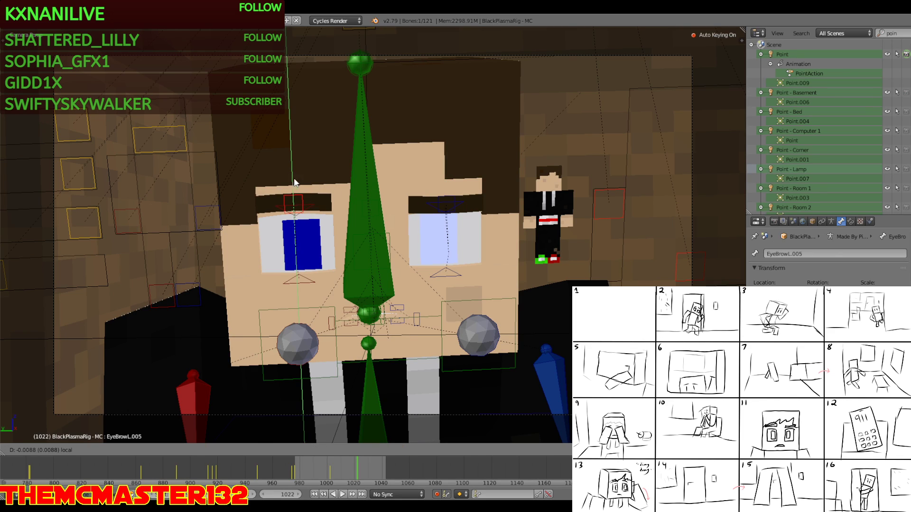
{"action": "left_click", "coordinate": [291, 182]}
Raise the character's left eyebrow bone slightly along its local Y axis at frame 1022 and play back the shot
{"action": "right_click", "coordinate": [446, 201]}
{"action": "key", "text": "g"}
{"action": "key", "text": "y"}
{"action": "key", "text": "y"}
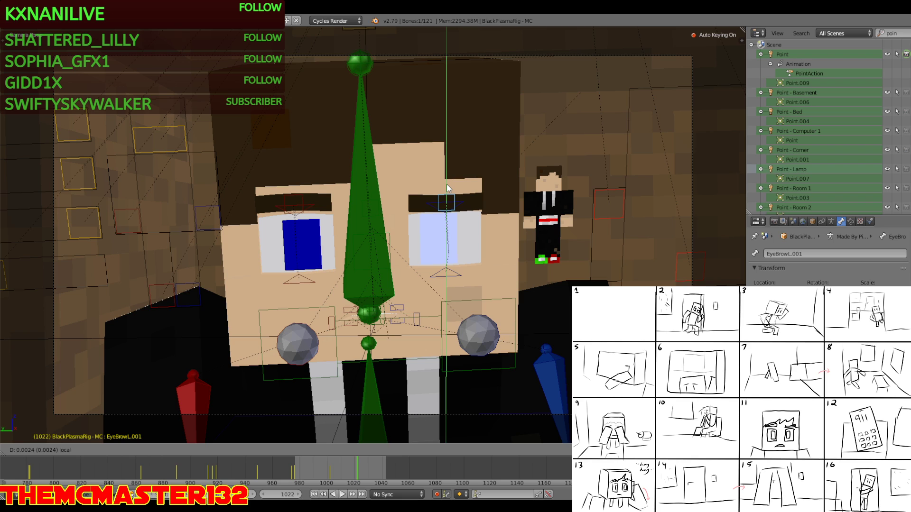
{"action": "left_click", "coordinate": [446, 184]}
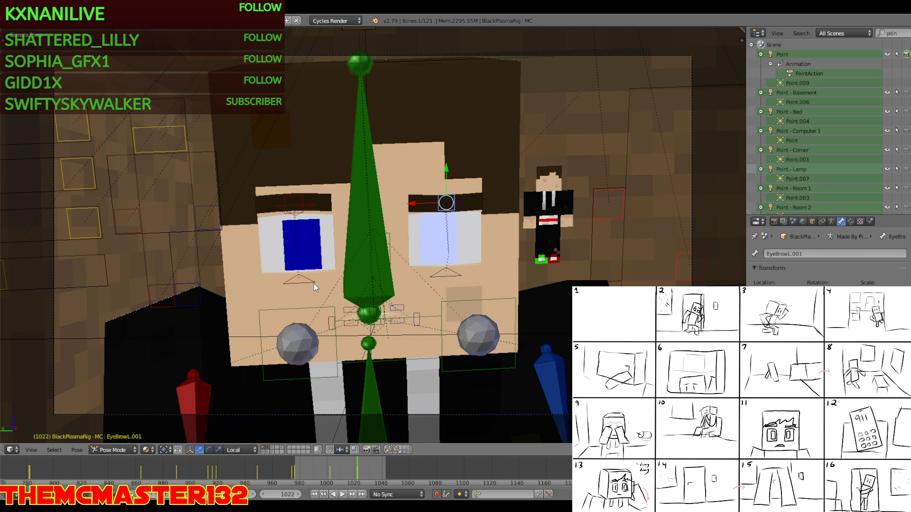
{"action": "left_click", "coordinate": [332, 465]}
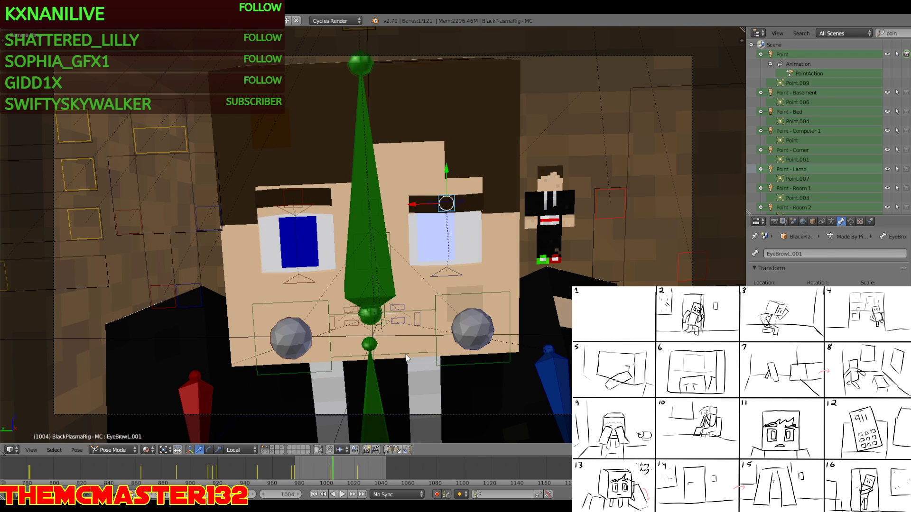
{"action": "key", "text": "alt+a"}
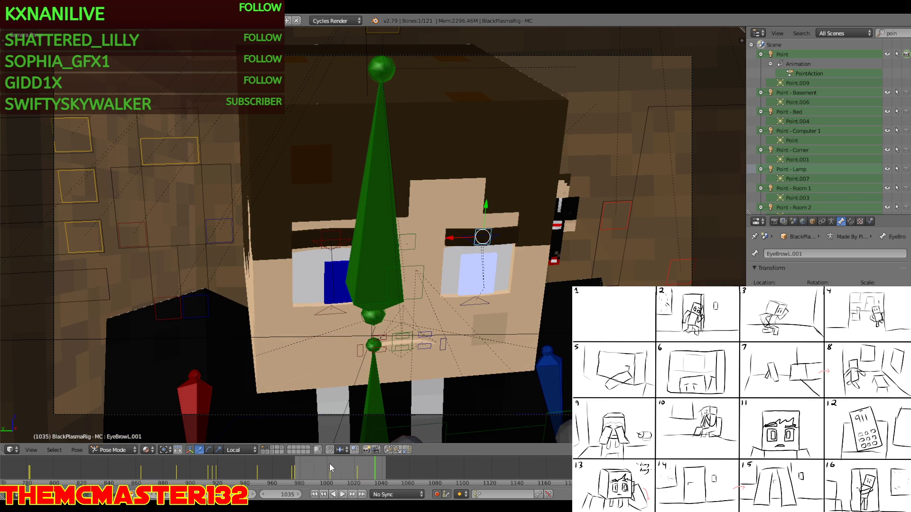
{"action": "left_click_drag", "start_coordinate": [333, 465], "coordinate": [377, 458]}
{"action": "key", "text": "alt+a"}
From a front view of the face, select both eyebrow and both upper eyelid bones and key them at frame 1023
{"action": "middle_click_drag", "start_coordinate": [434, 413], "coordinate": [313, 172]}
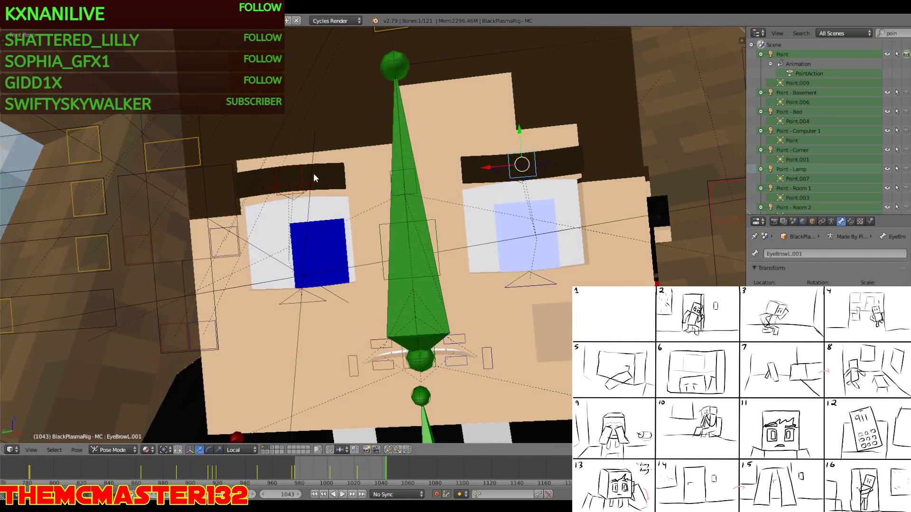
{"action": "left_click", "coordinate": [357, 469]}
{"action": "right_click", "coordinate": [424, 153]}
{"action": "right_click", "coordinate": [425, 141], "text": "shift"}
{"action": "key", "text": "i"}
{"action": "right_click", "coordinate": [275, 157], "text": "shift"}
{"action": "right_click", "coordinate": [448, 124], "text": "shift"}
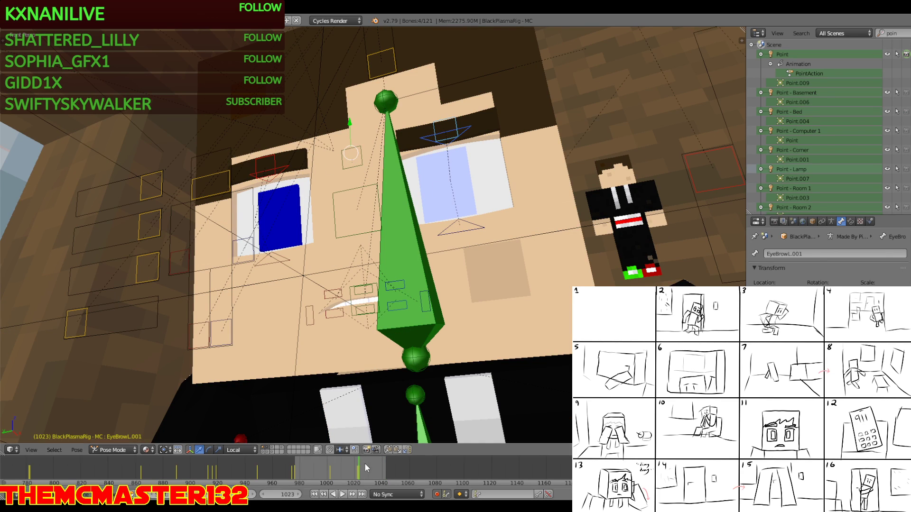
Raise the selected eyebrow and upper eyelid bones slightly at frame 1042
{"action": "left_click", "coordinate": [385, 471]}
{"action": "left_click_drag", "start_coordinate": [389, 143], "coordinate": [388, 142]}
{"action": "left_click", "coordinate": [388, 142]}
Select the lower eyelid bones of both eyes and raise them slightly at frame 1005
{"action": "right_click", "coordinate": [303, 298]}
{"action": "right_click", "coordinate": [533, 282], "text": "shift"}
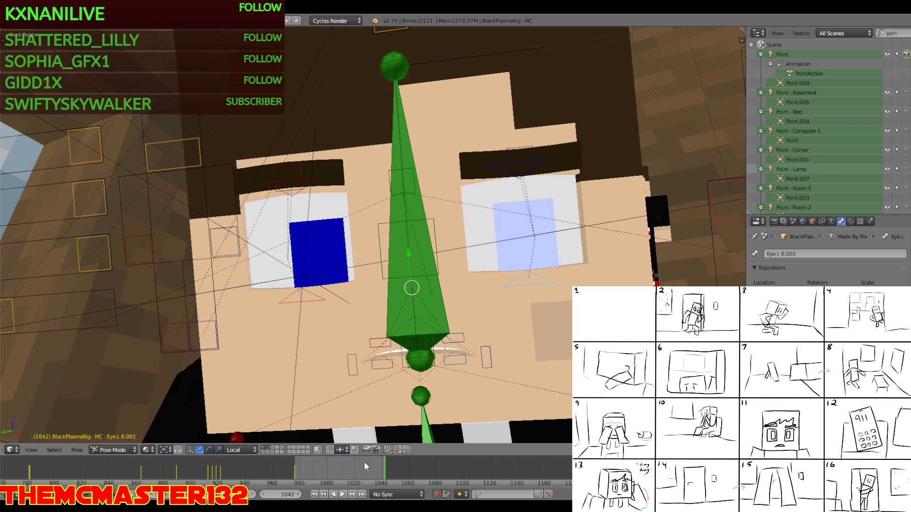
{"action": "left_click", "coordinate": [306, 474]}
{"action": "left_click_drag", "start_coordinate": [308, 470], "coordinate": [333, 462]}
{"action": "left_click_drag", "start_coordinate": [369, 238], "coordinate": [369, 233]}
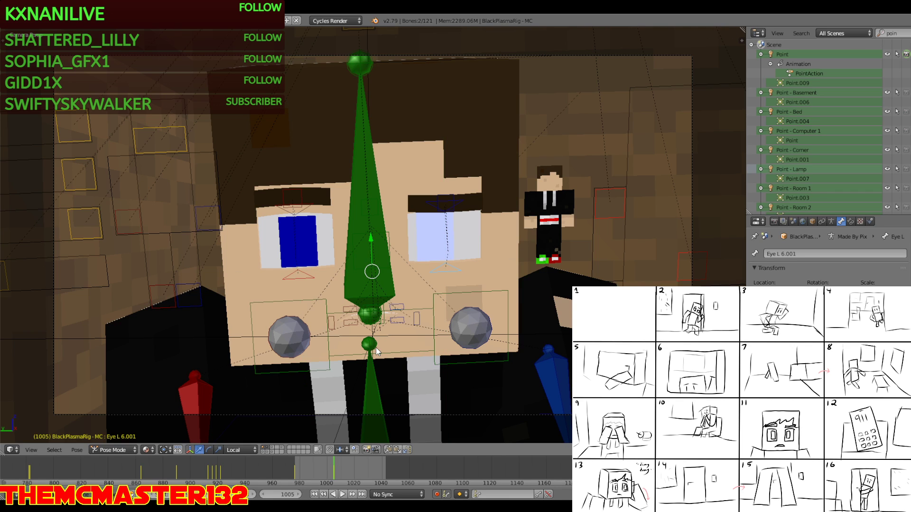
Play the shot through, then lower both lower eyelid bones slightly along local Y at frame 1042
{"action": "key", "text": "alt+a"}
{"action": "key", "text": "alt+a"}
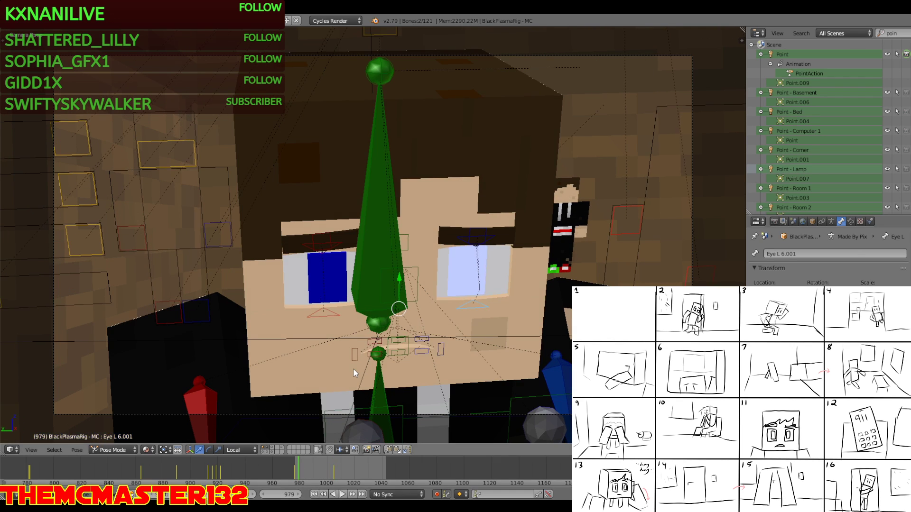
{"action": "key", "text": "alt+a"}
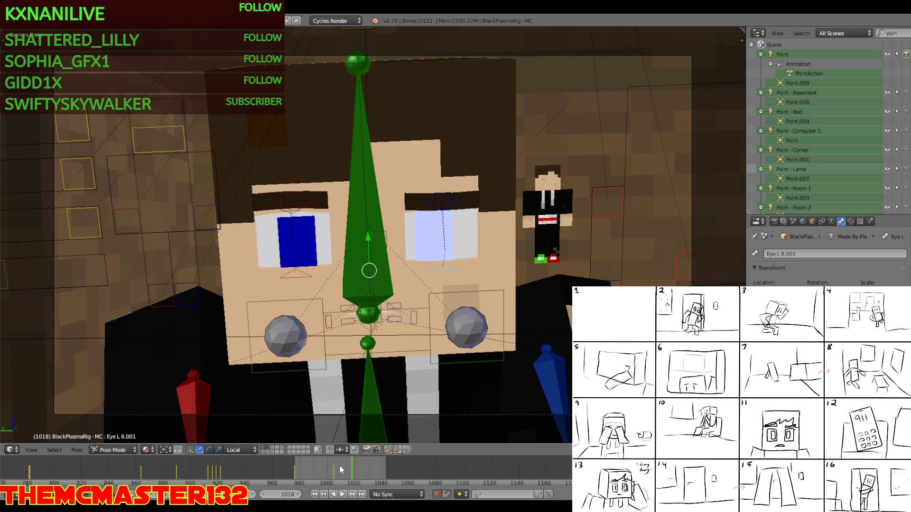
{"action": "key", "text": "alt+a"}
{"action": "key", "text": "alt+a"}
{"action": "key", "text": "g"}
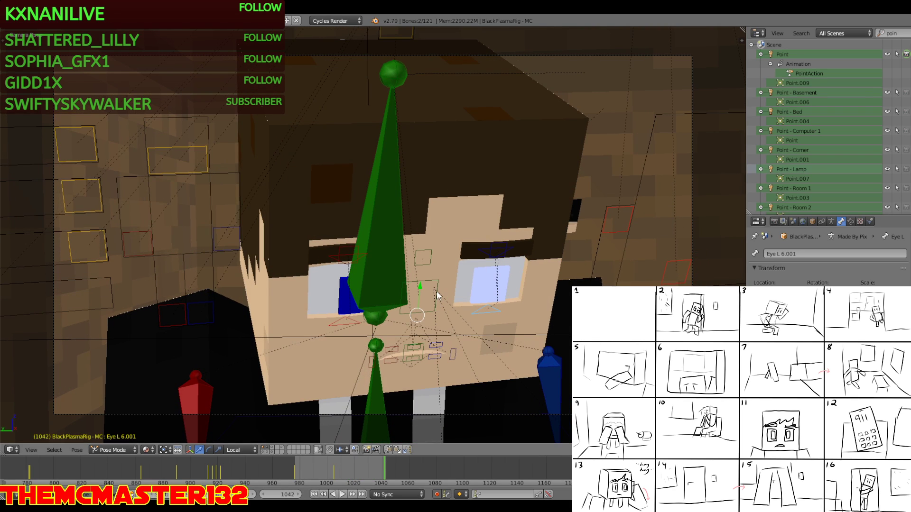
{"action": "key", "text": "y"}
{"action": "key", "text": "y"}
{"action": "left_click", "coordinate": [420, 294]}
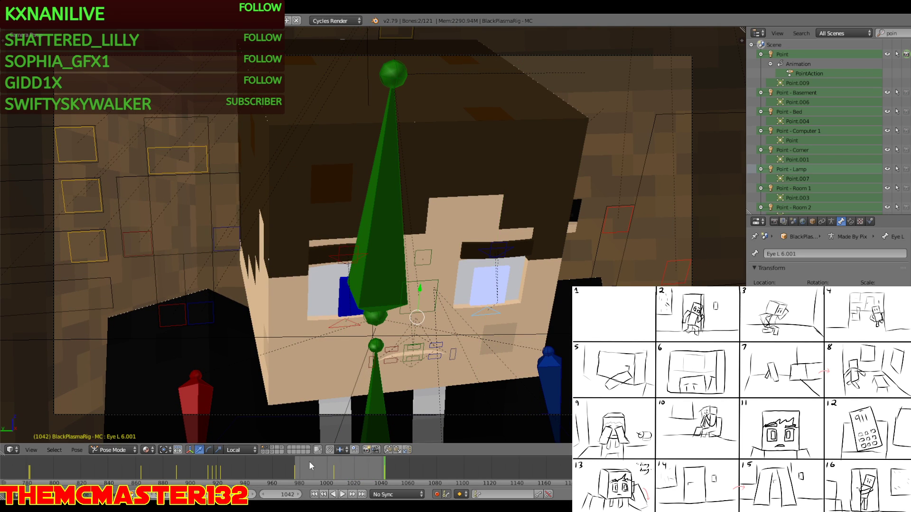
Play back to frame 988 and key the eyebrow, upper eyelid and lower eyelid bones of both eyes there
{"action": "left_click", "coordinate": [293, 468]}
{"action": "key", "text": "alt+a"}
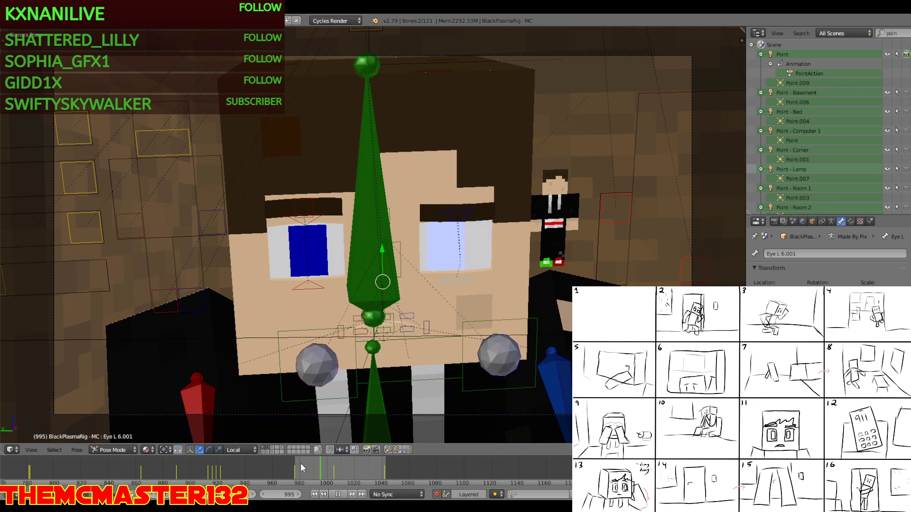
{"action": "left_click", "coordinate": [301, 463]}
{"action": "key", "text": "alt+a"}
{"action": "right_click", "coordinate": [321, 226], "text": "shift"}
{"action": "right_click", "coordinate": [321, 220], "text": "shift"}
{"action": "right_click", "coordinate": [330, 224]}
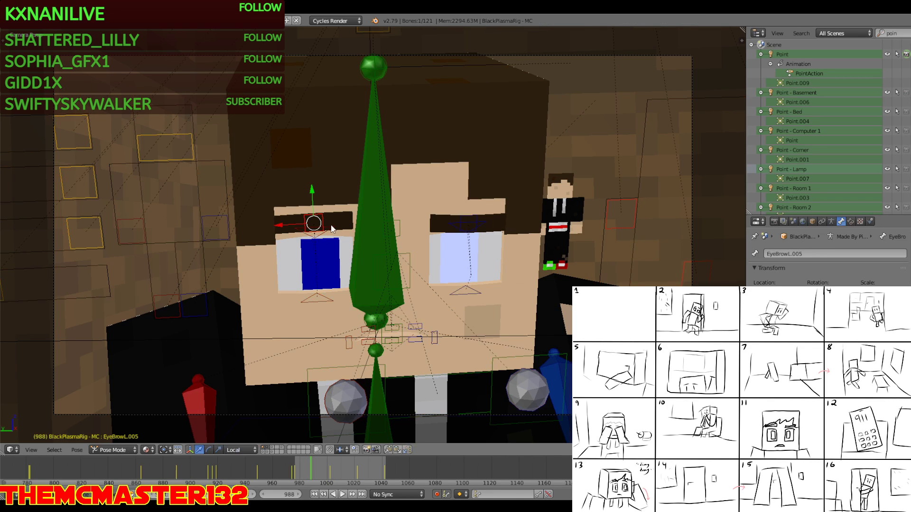
{"action": "right_click", "coordinate": [332, 242], "text": "shift"}
{"action": "right_click", "coordinate": [333, 300], "text": "shift"}
{"action": "right_click", "coordinate": [467, 292], "text": "shift"}
{"action": "right_click", "coordinate": [454, 228], "text": "shift"}
{"action": "right_click", "coordinate": [454, 227], "text": "shift"}
{"action": "key", "text": "g"}
{"action": "left_click", "coordinate": [454, 228]}
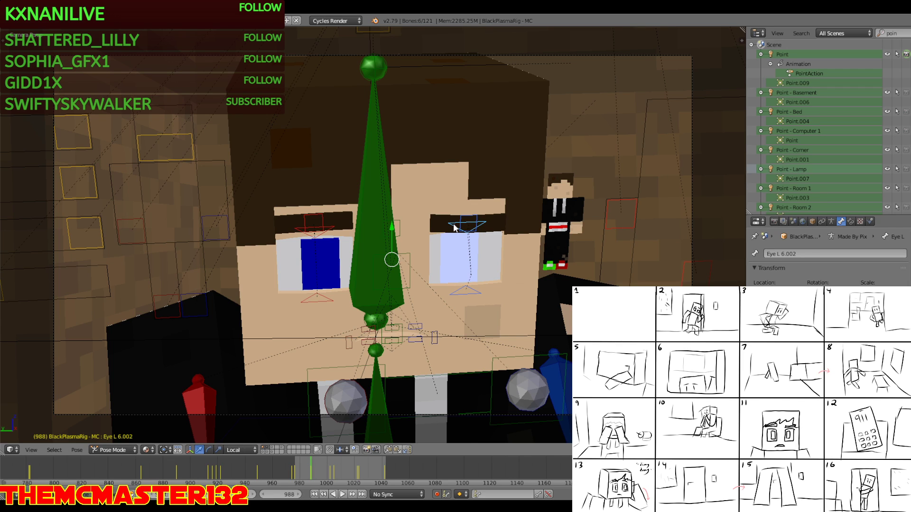
Key the same eyebrow and eyelid bones six frames further on, at frame 994
{"action": "key", "text": "Right"}
{"action": "key", "text": "Right"}
{"action": "key", "text": "Right"}
{"action": "key", "text": "Right"}
{"action": "key", "text": "Right"}
{"action": "key", "text": "Right"}
{"action": "key", "text": "g"}
{"action": "left_click", "coordinate": [454, 227]}
Raise the lower eyelid bones of both eyes at frame 991 for the middle of a blink
{"action": "key", "text": "Left"}
{"action": "key", "text": "Left"}
{"action": "key", "text": "Left"}
{"action": "right_click", "coordinate": [320, 294]}
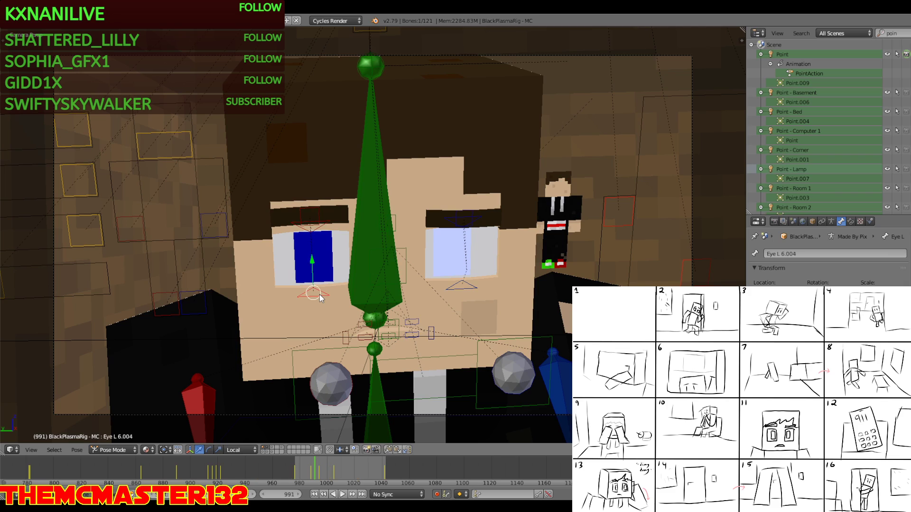
{"action": "right_click", "coordinate": [465, 291], "text": "shift"}
{"action": "left_click_drag", "start_coordinate": [388, 258], "coordinate": [387, 239]}
Lower the upper eyelid bones of both eyes at frame 991 until the eyes are fully closed
{"action": "right_click", "coordinate": [317, 230]}
{"action": "right_click", "coordinate": [315, 225]}
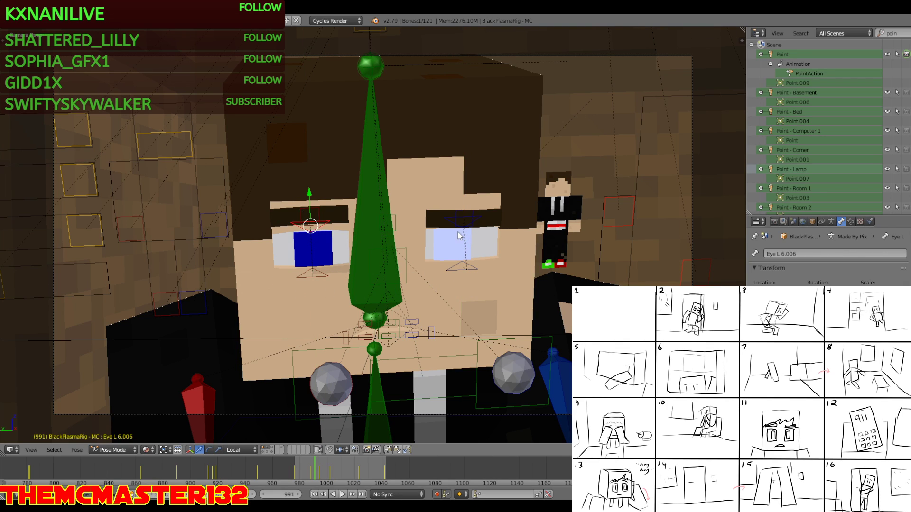
{"action": "right_click", "coordinate": [443, 216], "text": "shift"}
{"action": "left_click_drag", "start_coordinate": [390, 207], "coordinate": [386, 244]}
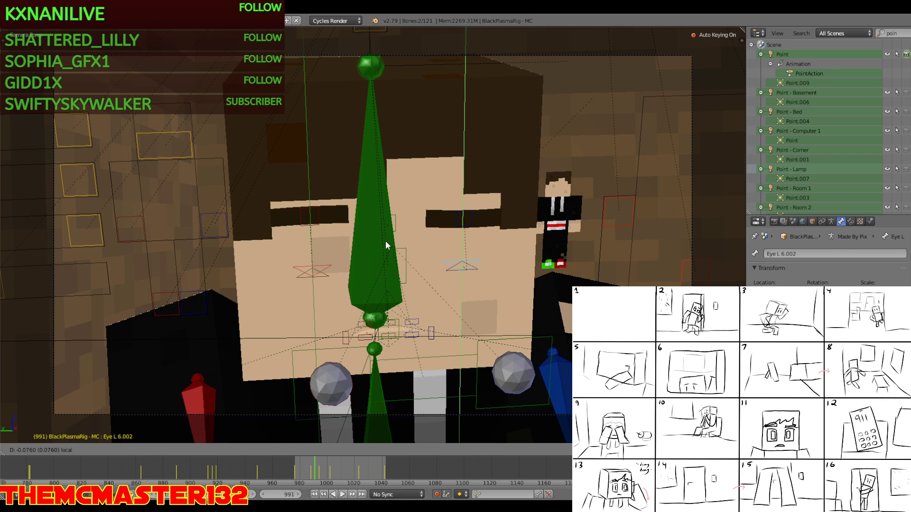
Lower both eyebrow bones slightly at frame 991 and play back the blink from frame 978
{"action": "right_click", "coordinate": [349, 217]}
{"action": "right_click", "coordinate": [467, 213], "text": "shift"}
{"action": "left_click_drag", "start_coordinate": [388, 189], "coordinate": [387, 200]}
{"action": "key", "text": "KP_0"}
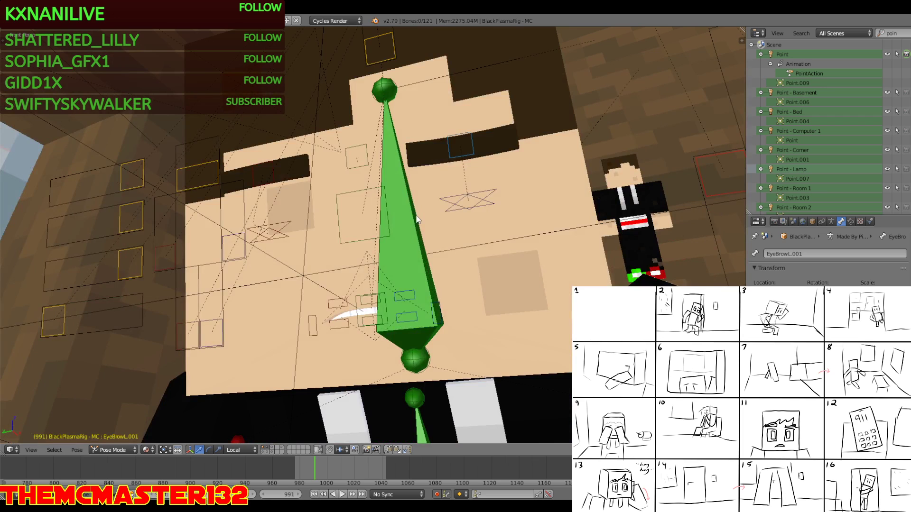
{"action": "key", "text": "KP_0"}
{"action": "key", "text": "a"}
{"action": "left_click_drag", "start_coordinate": [296, 468], "coordinate": [304, 468]}
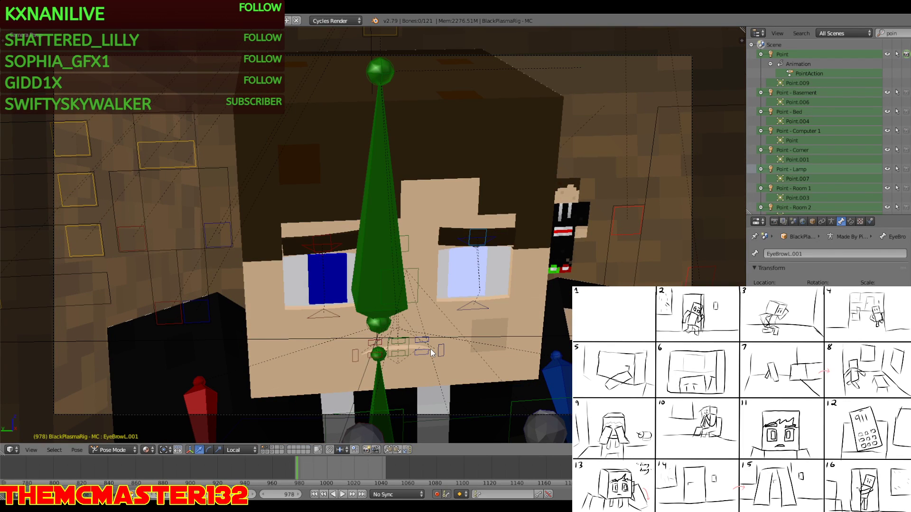
{"action": "key", "text": "alt+a"}
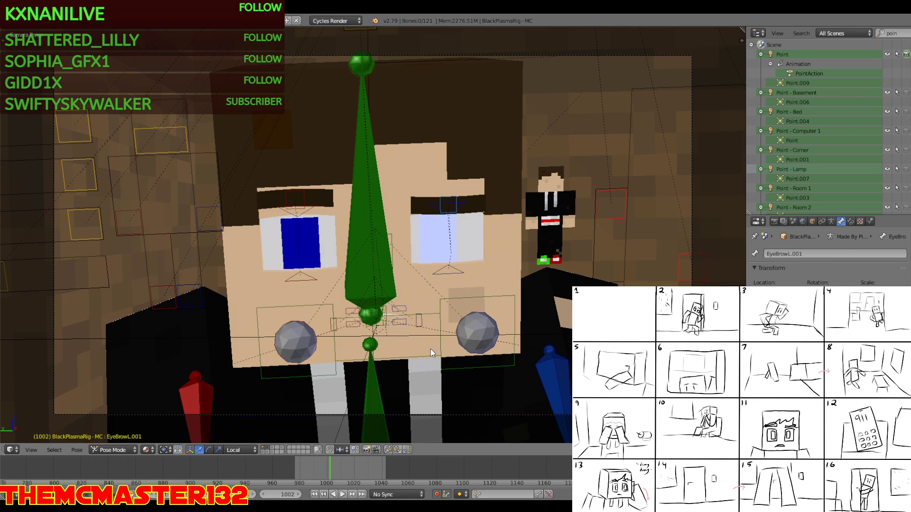
Select the MouthMovement bone and raise it slightly at frame 1008 to change the mouth shape
{"action": "key", "text": "n"}
{"action": "right_click", "coordinate": [616, 253]}
{"action": "left_click", "coordinate": [315, 466]}
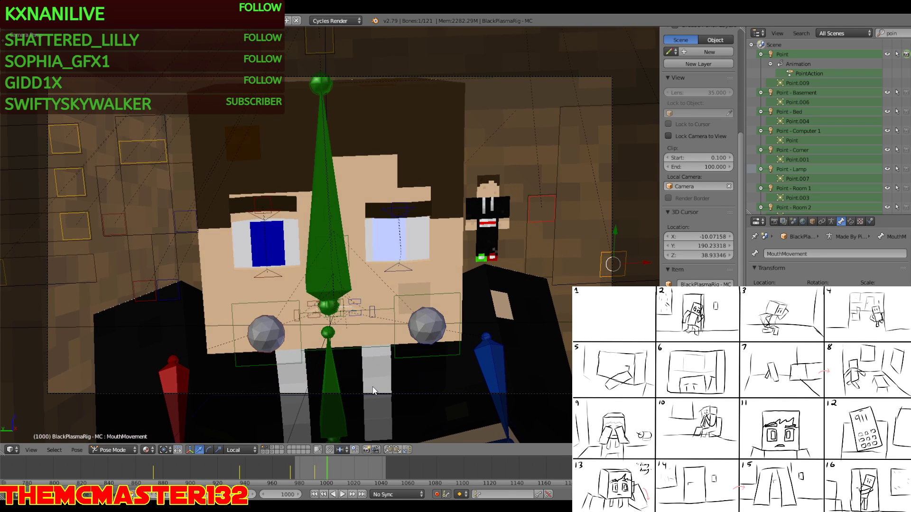
{"action": "key", "text": "g"}
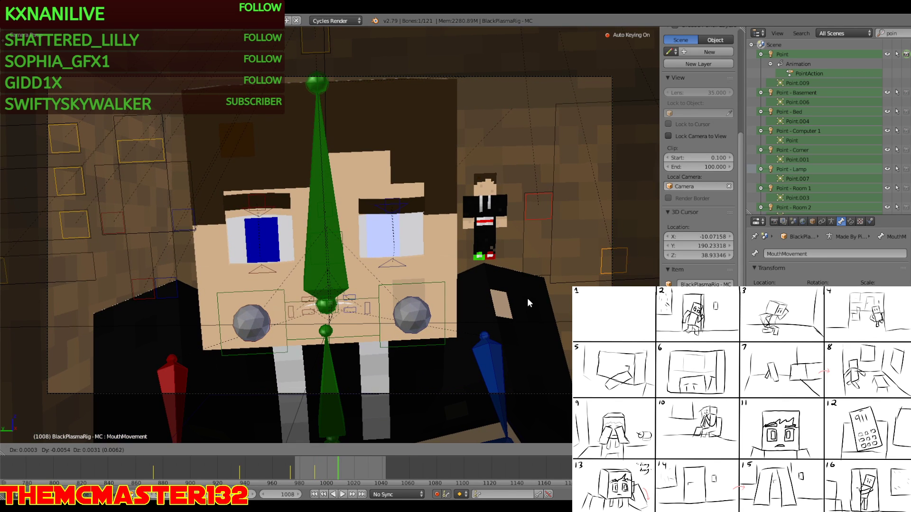
{"action": "left_click", "coordinate": [531, 292]}
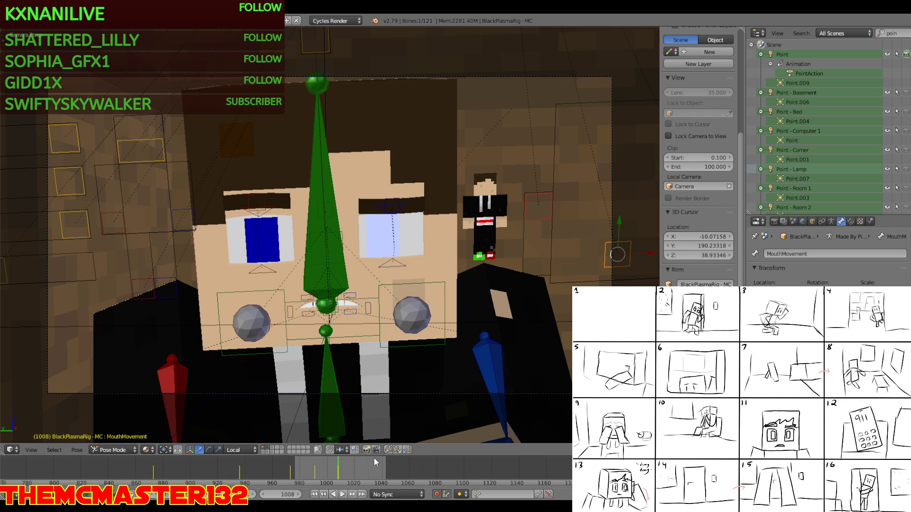
Play on to frame 1042 and shift the MouthMovement bone slightly there to shape the frown
{"action": "key", "text": "alt+a"}
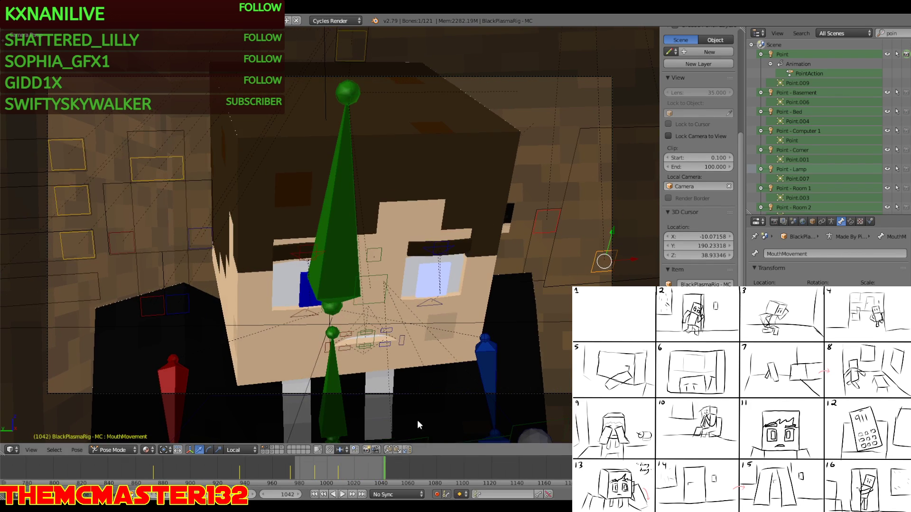
{"action": "key", "text": "KP_0"}
{"action": "key", "text": "g"}
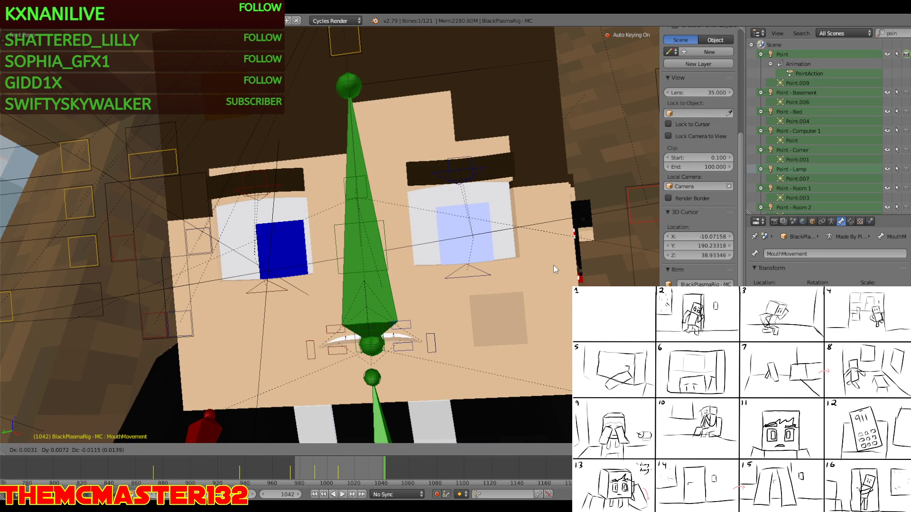
{"action": "left_click", "coordinate": [553, 265]}
Return to the camera view with the bones hidden and save the file
{"action": "key", "text": "KP_0"}
{"action": "key", "text": "KP_0"}
{"action": "key", "text": "n"}
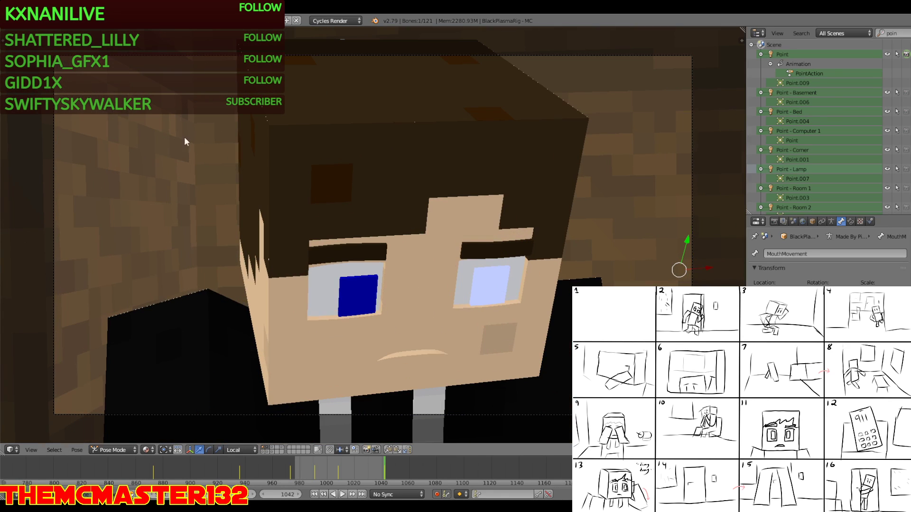
{"action": "left_click", "coordinate": [29, 21]}
{"action": "left_click", "coordinate": [51, 92]}
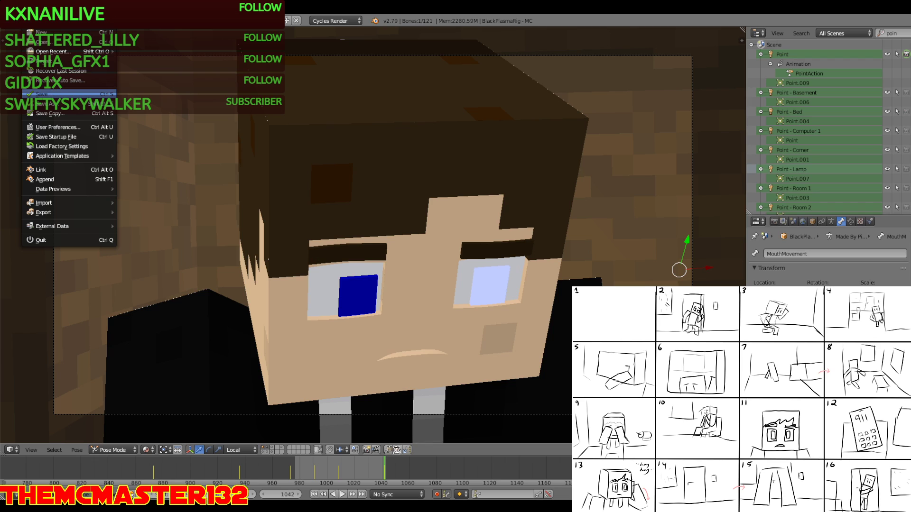
Render a viewport preview of the frown at frame 1042 and return to the 3D view
{"action": "left_click", "coordinate": [377, 450]}
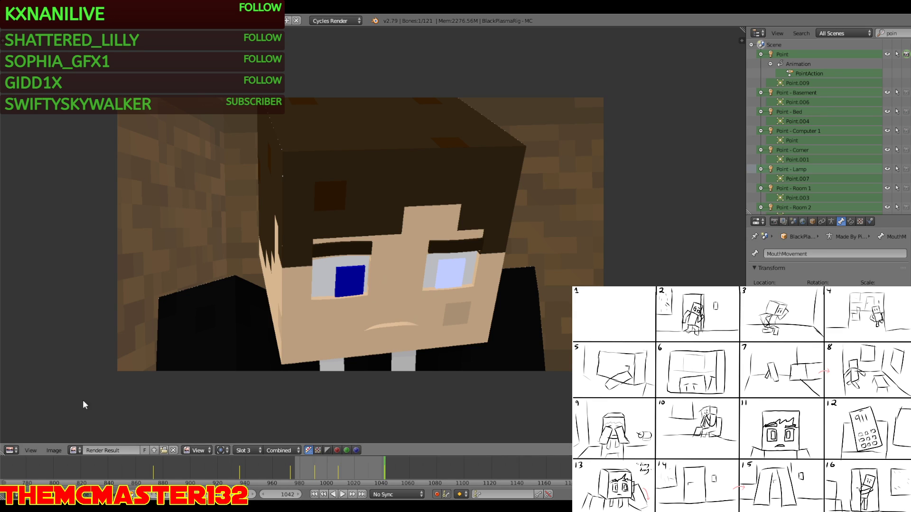
{"action": "left_click", "coordinate": [11, 450]}
{"action": "left_click", "coordinate": [50, 436]}
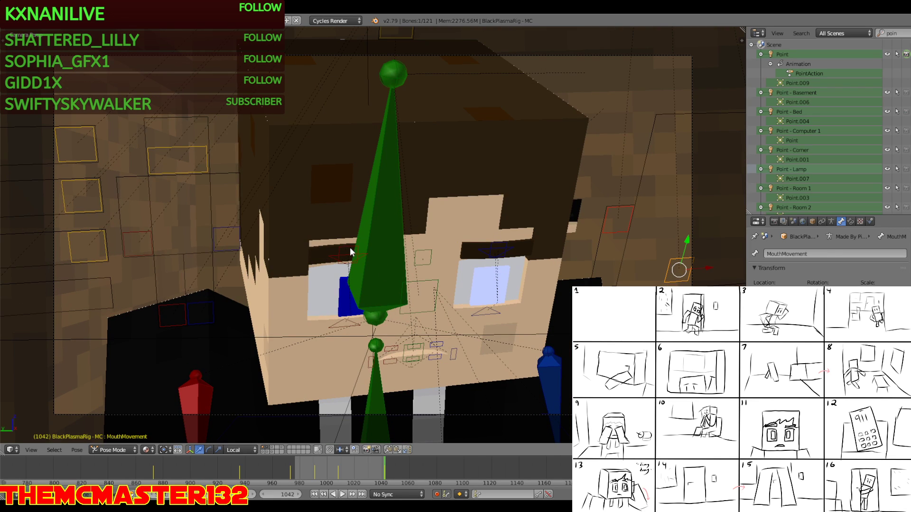
Shift the EyeBrowL.005 bone slightly along its local axis at frame 1022 and play back the eyebrow motion from about frame 1003
{"action": "left_click", "coordinate": [350, 247]}
{"action": "left_click_drag", "start_coordinate": [325, 464], "coordinate": [357, 460]}
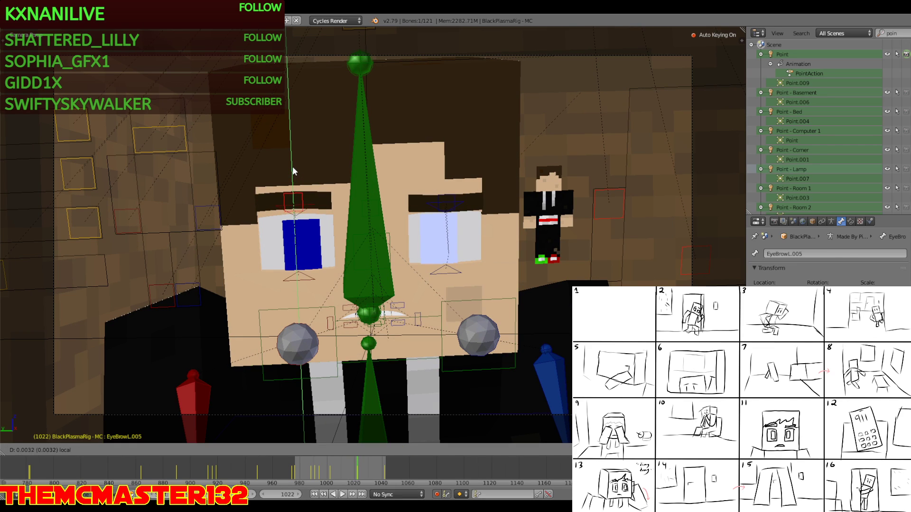
{"action": "left_click", "coordinate": [331, 471]}
{"action": "key", "text": "alt+a"}
{"action": "key", "text": "alt+a"}
{"action": "key", "text": "alt+a"}
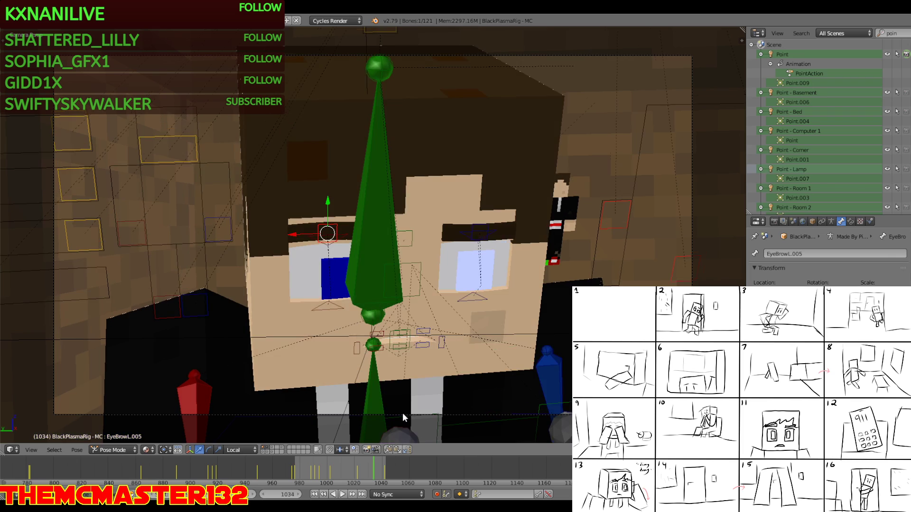
Hide the bones at frame 1040, save the file and render a viewport preview of the shot, returning to the 3D view
{"action": "left_click", "coordinate": [382, 469]}
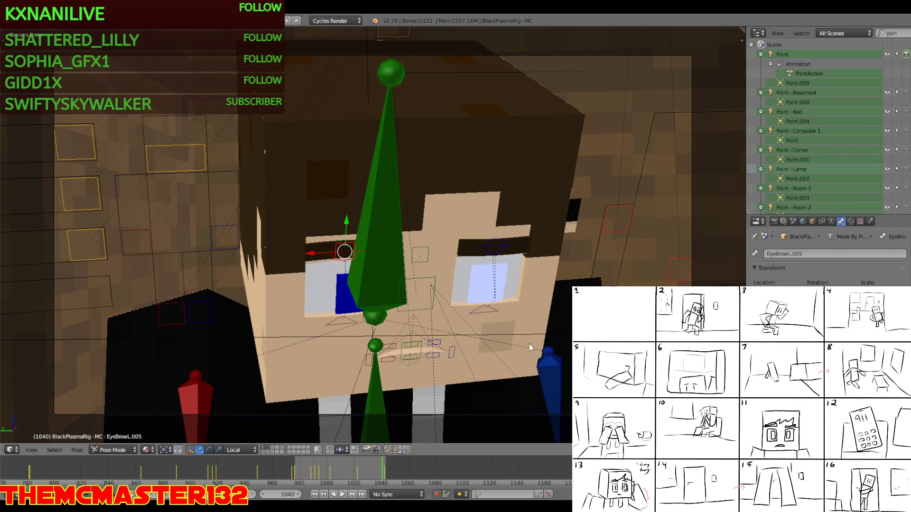
{"action": "key", "text": "n"}
{"action": "left_click", "coordinate": [662, 331]}
{"action": "key", "text": "n"}
{"action": "left_click", "coordinate": [30, 21]}
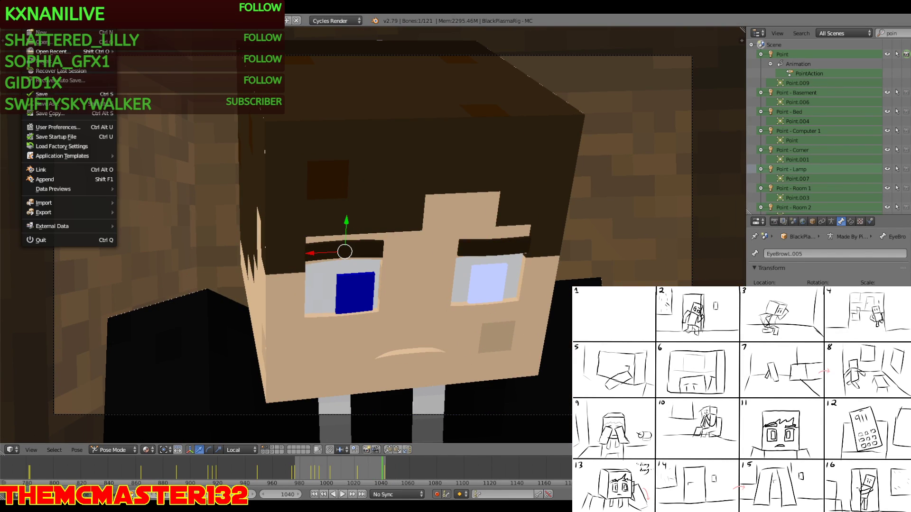
{"action": "key", "text": "ctrl+F12"}
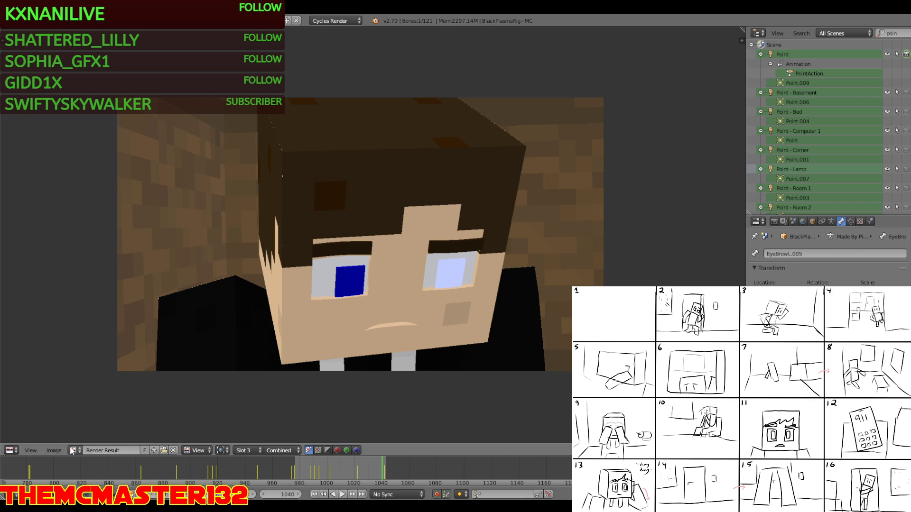
{"action": "left_click", "coordinate": [11, 451]}
{"action": "left_click", "coordinate": [26, 437]}
Show the bones again and play back the close-up from about frame 985
{"action": "key", "text": "n"}
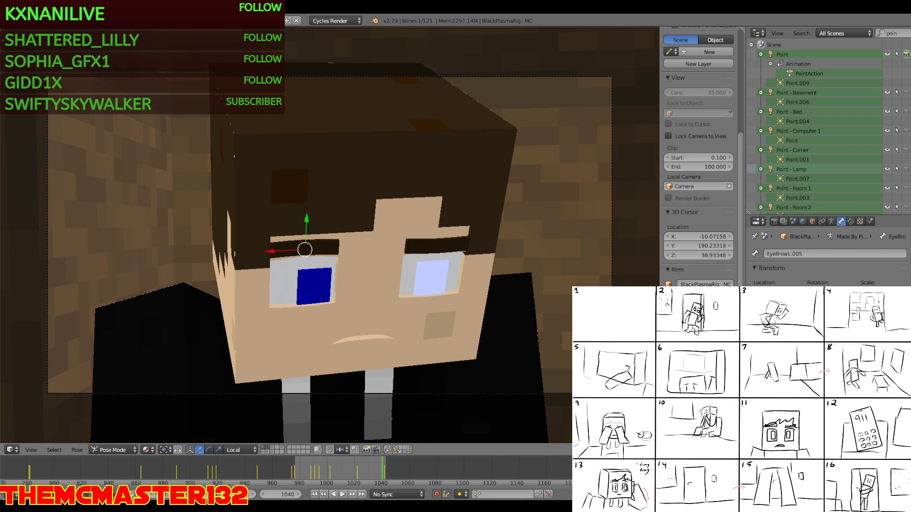
{"action": "left_click", "coordinate": [669, 320]}
{"action": "key", "text": "n"}
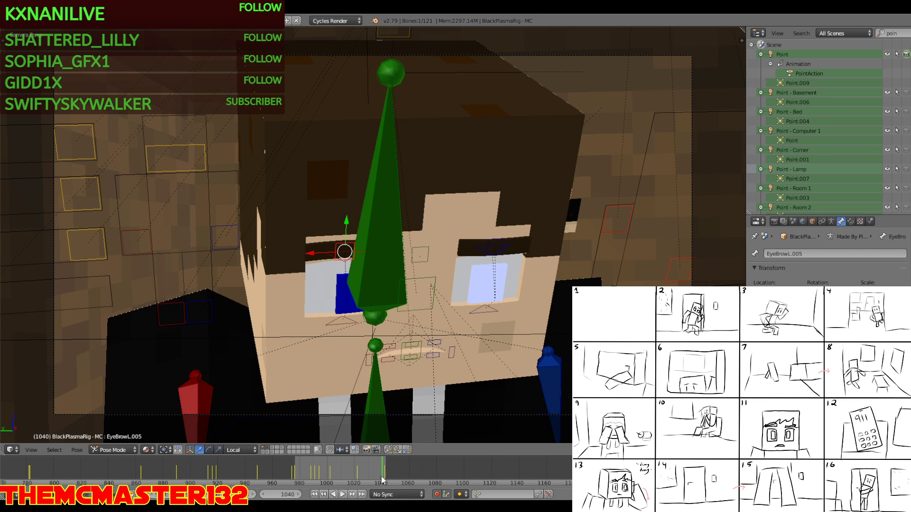
{"action": "left_click", "coordinate": [307, 466]}
{"action": "key", "text": "alt+a"}
{"action": "key", "text": "alt+a"}
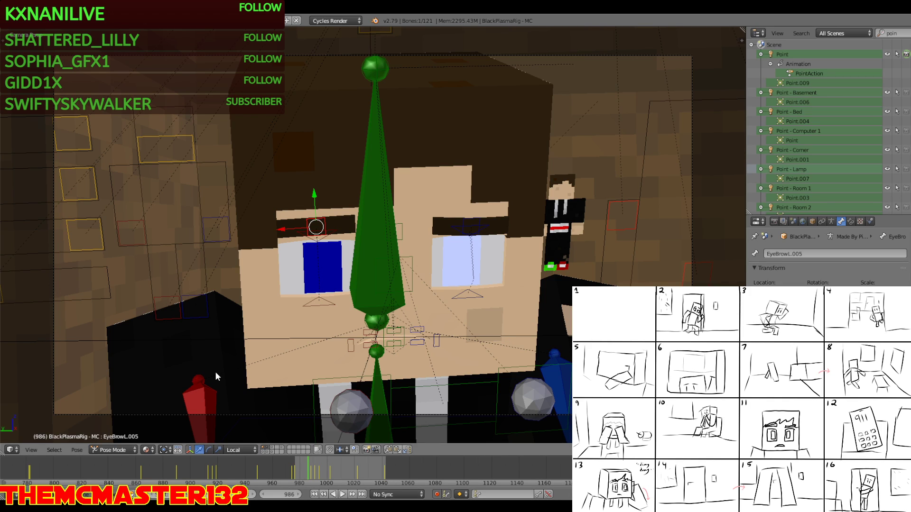
Select the dof object, save the file and render frame 986 with Cycles
{"action": "right_click", "coordinate": [523, 336]}
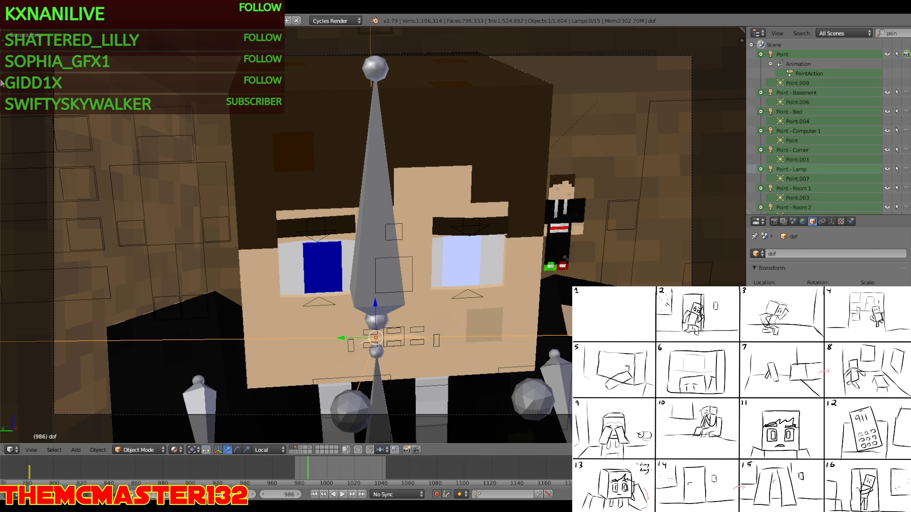
{"action": "left_click", "coordinate": [28, 20]}
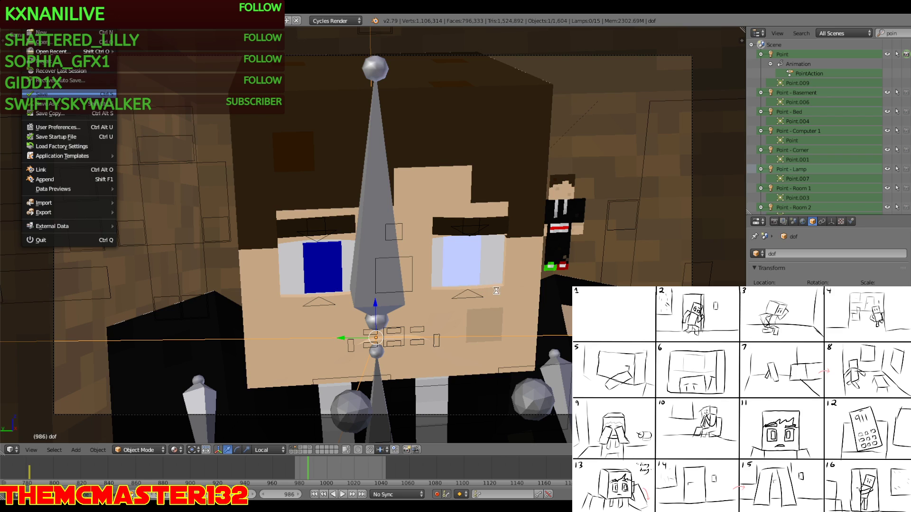
{"action": "key", "text": "F12"}
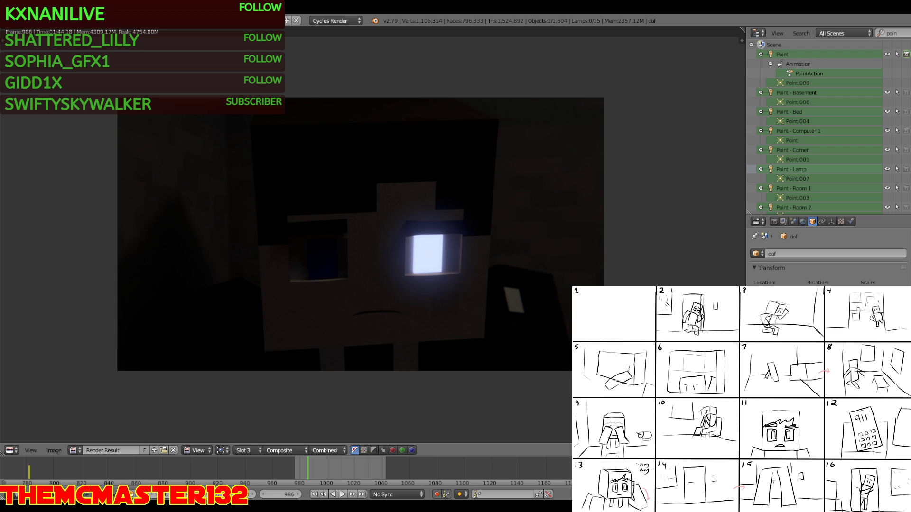
Compare the new close-up render in Slot 3 with the earlier render in Slot 1
{"action": "left_click", "coordinate": [241, 451]}
{"action": "left_click", "coordinate": [243, 438]}
{"action": "left_click", "coordinate": [249, 448]}
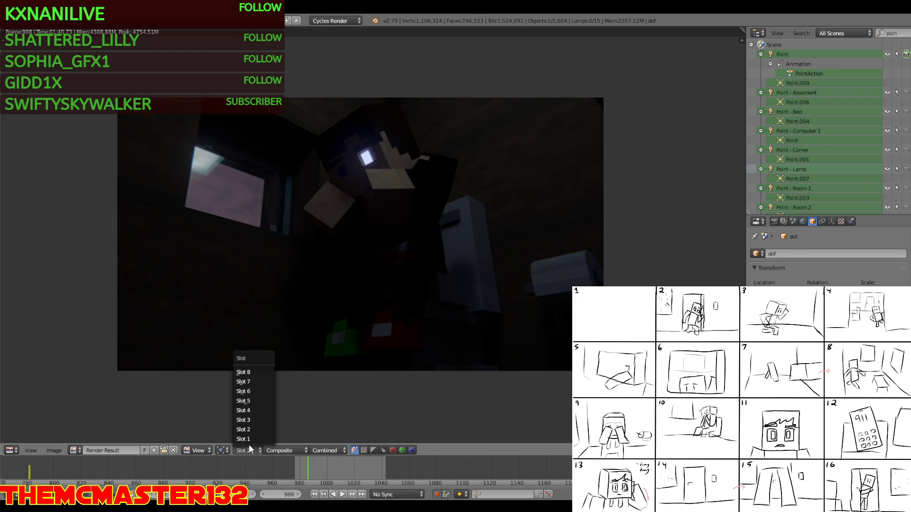
{"action": "left_click", "coordinate": [255, 420]}
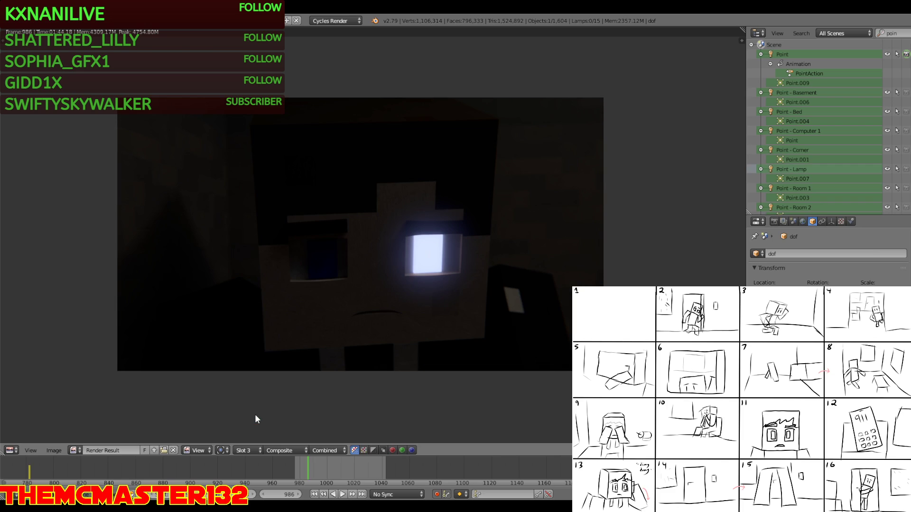
Set the active render slot to Slot 4 and return to the 3D view
{"action": "left_click", "coordinate": [255, 451]}
{"action": "left_click", "coordinate": [254, 451]}
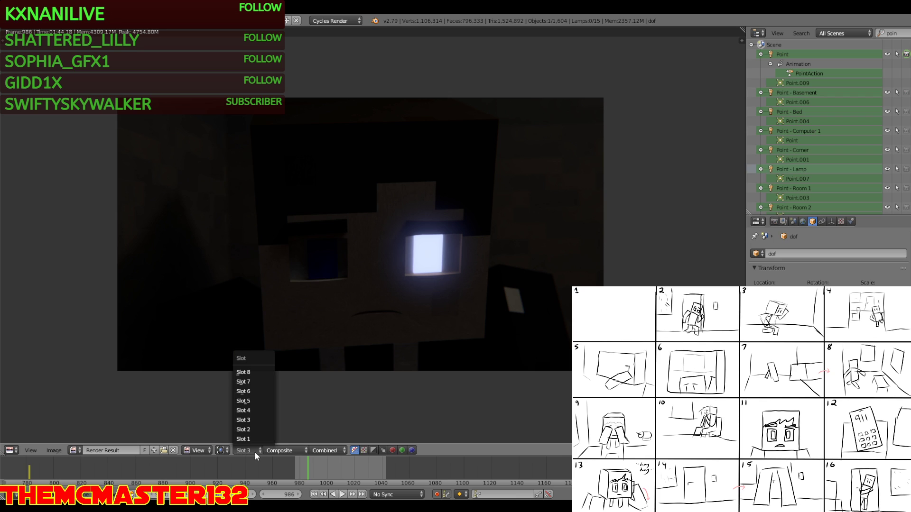
{"action": "left_click", "coordinate": [251, 413]}
{"action": "left_click", "coordinate": [11, 450]}
{"action": "left_click", "coordinate": [24, 439]}
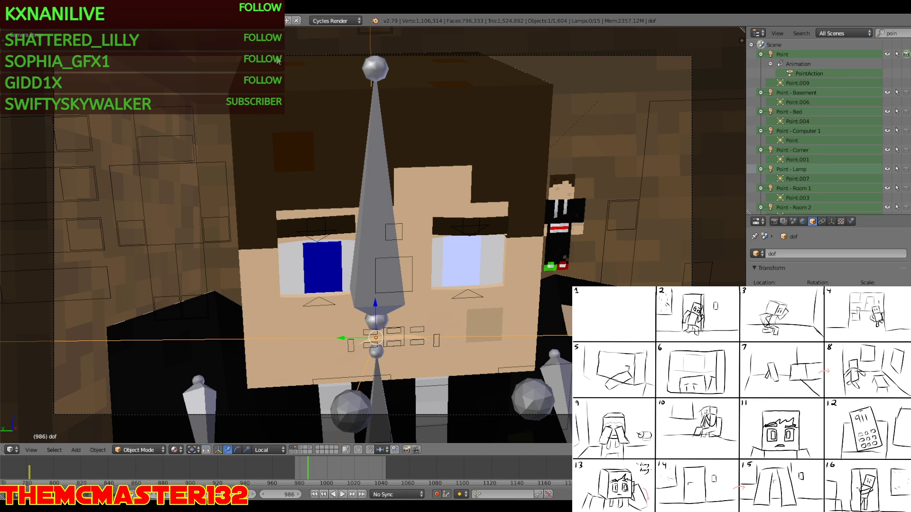
Play on to frame 1043, select the camera and set its focal length to 39 mm there
{"action": "key", "text": "alt+a"}
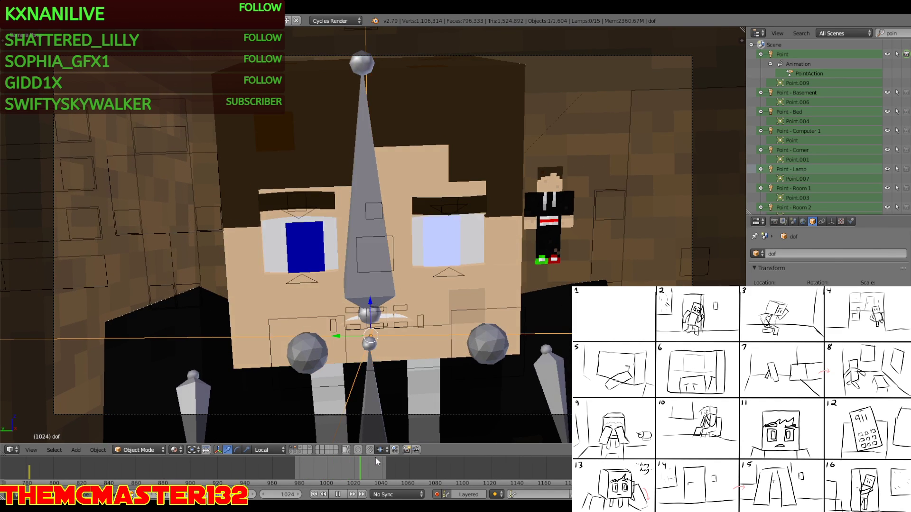
{"action": "key", "text": "alt+a"}
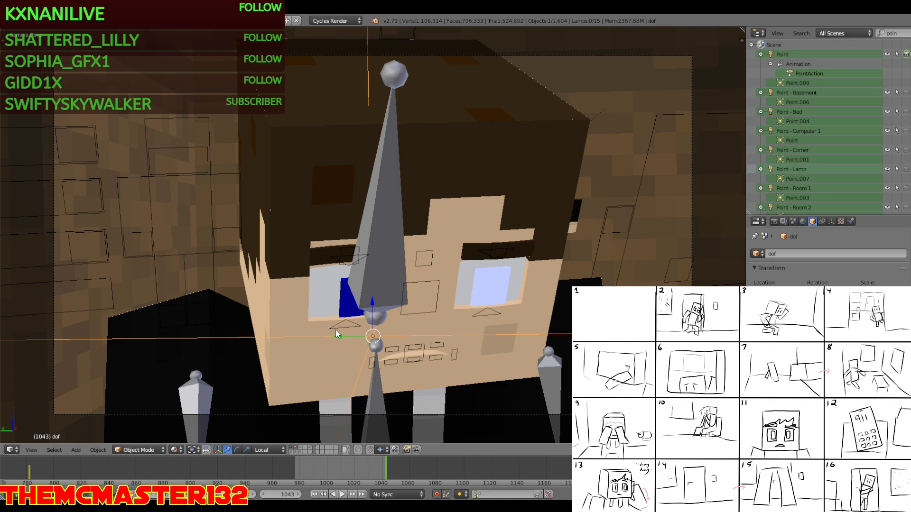
{"action": "right_click", "coordinate": [291, 412]}
{"action": "right_click", "coordinate": [104, 414]}
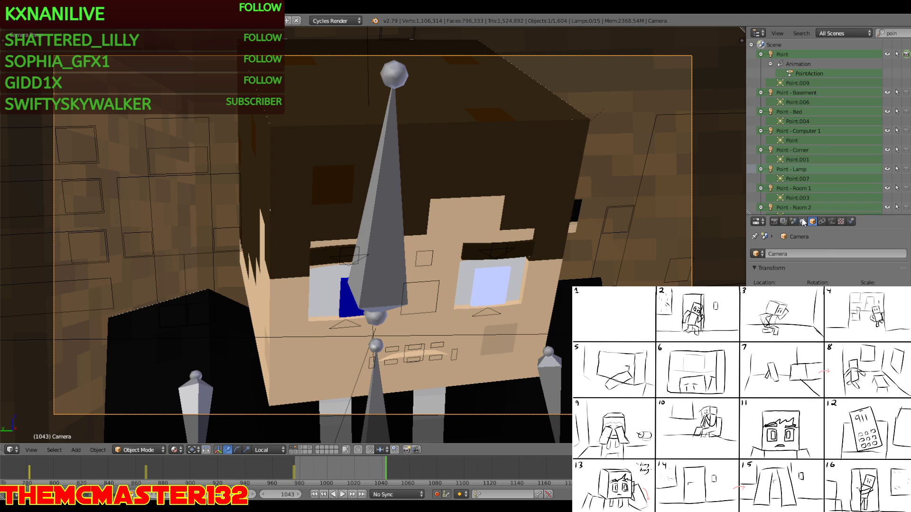
{"action": "left_click", "coordinate": [832, 221]}
{"action": "left_click", "coordinate": [796, 238]}
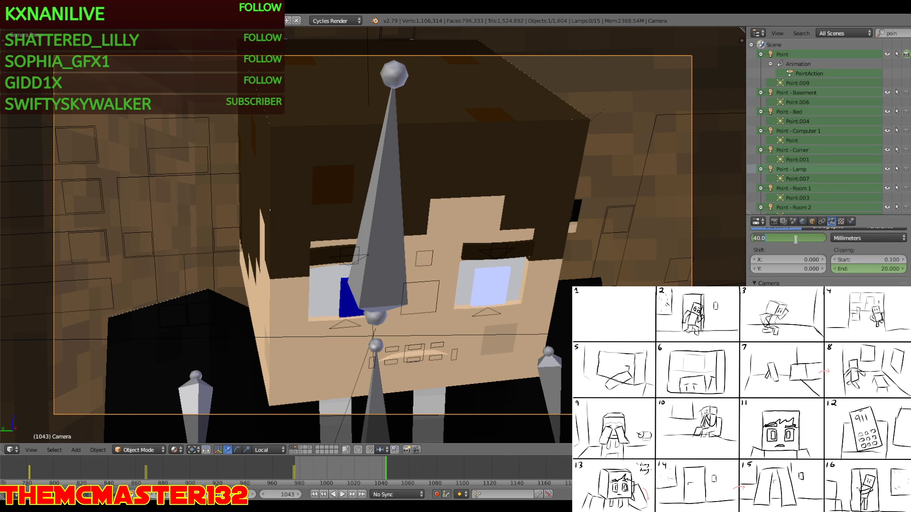
{"action": "type", "text": "24"}
{"action": "key", "text": "Return"}
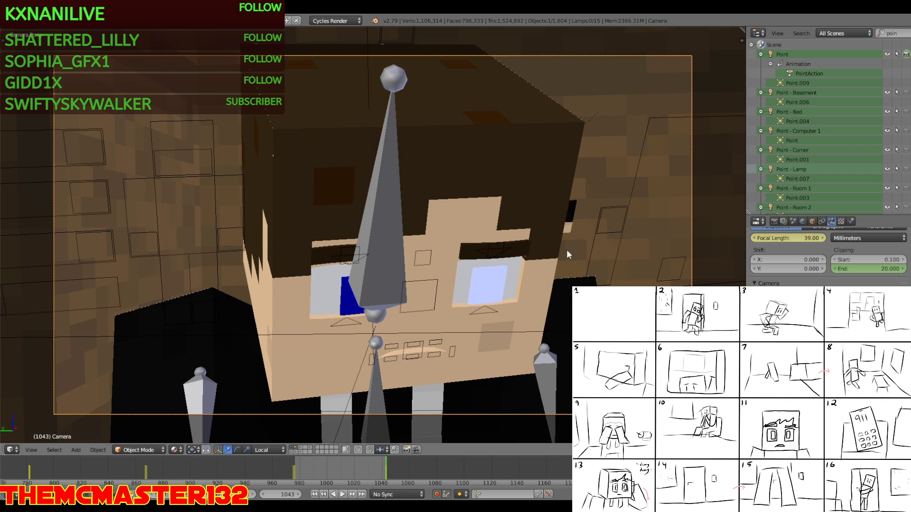
Play back the close-up from its first frame to frame 1010 to check the camera zoom
{"action": "left_click", "coordinate": [293, 467]}
{"action": "key", "text": "alt+a"}
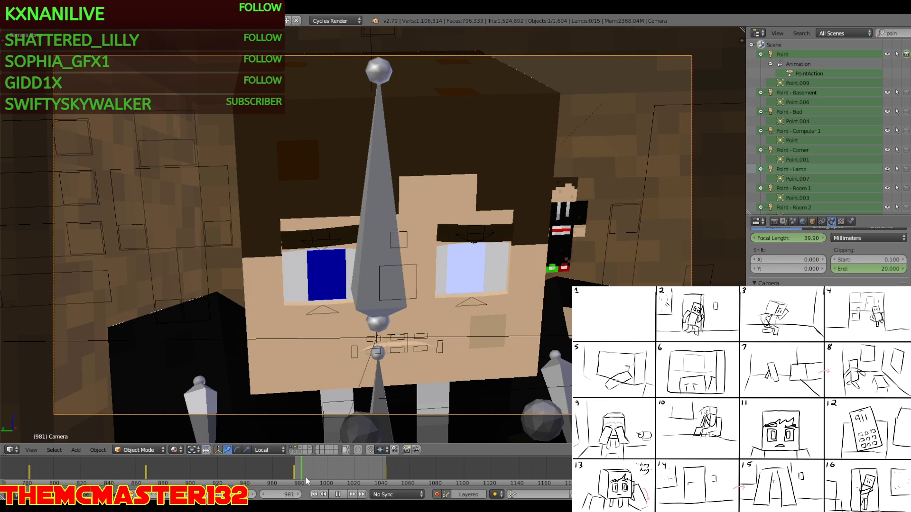
{"action": "key", "text": "alt+a"}
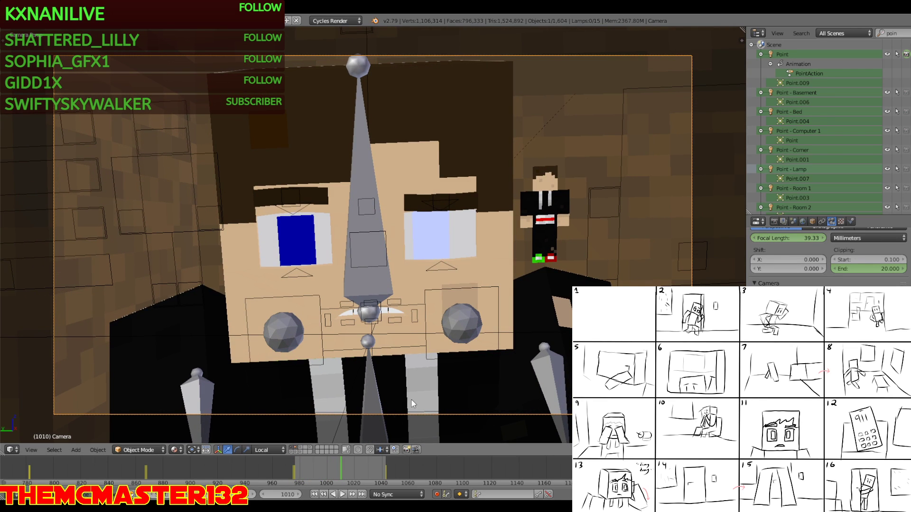
Switch to the Animation screen layout and bring the camera's keyframes around frames 870 to 1043 into view in the graph editor
{"action": "left_click", "coordinate": [125, 20]}
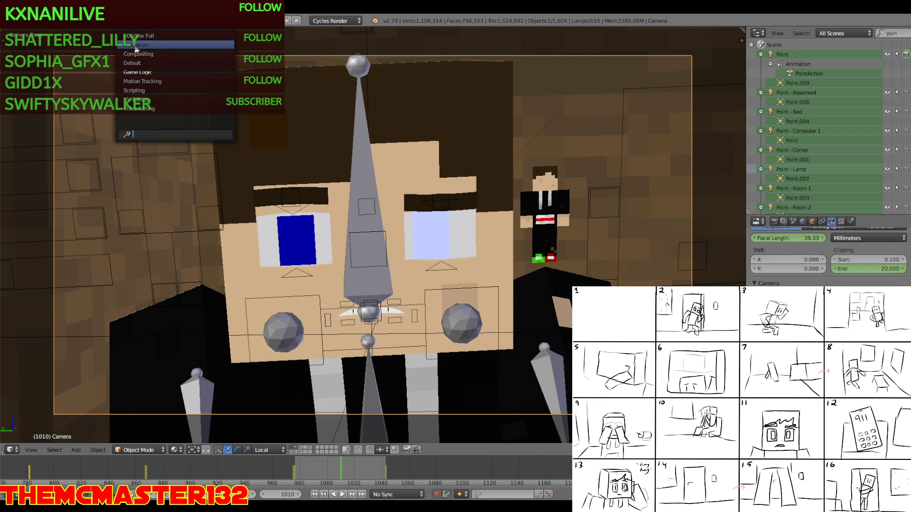
{"action": "left_click", "coordinate": [135, 46]}
{"action": "scroll", "coordinate": [223, 344], "scroll_direction": "down", "scroll_amount": 10}
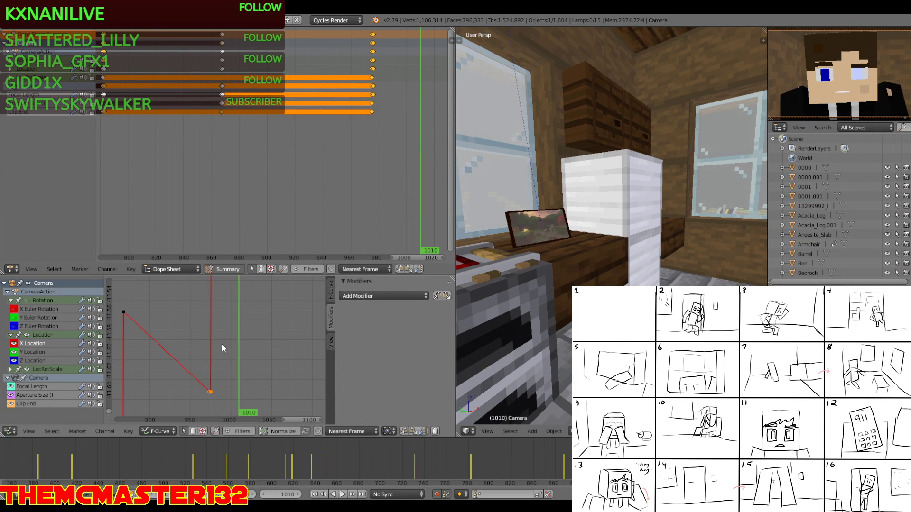
{"action": "key", "text": "a"}
{"action": "key", "text": "a"}
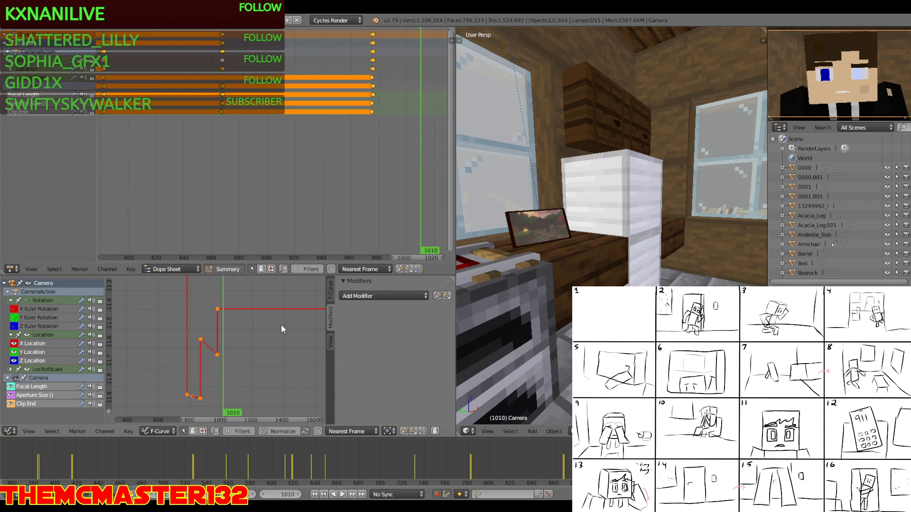
{"action": "key", "text": "Home"}
{"action": "key", "text": "a"}
{"action": "middle_click_drag", "start_coordinate": [292, 324], "coordinate": [253, 296]}
{"action": "scroll", "coordinate": [241, 349], "scroll_direction": "up", "scroll_amount": 7}
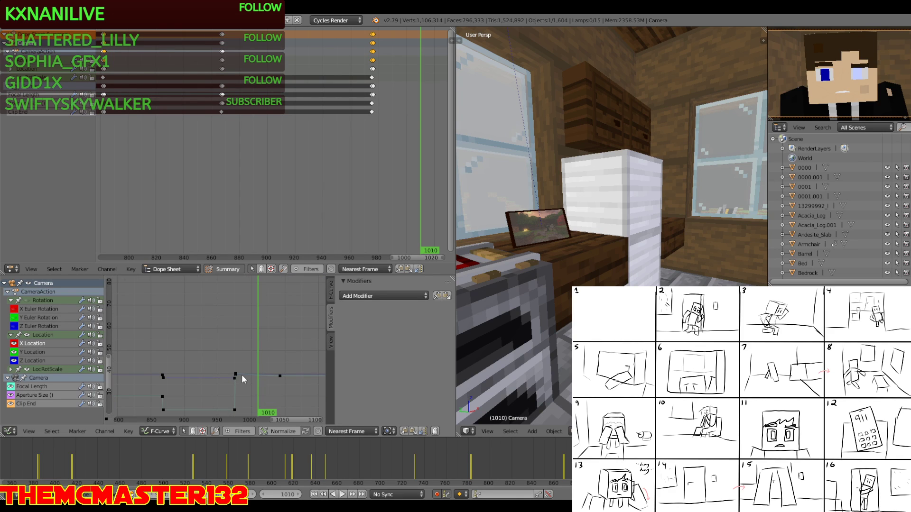
Select the camera's Focal Length keyframe at the start of the close-up and set its interpolation to Linear
{"action": "left_click", "coordinate": [235, 375]}
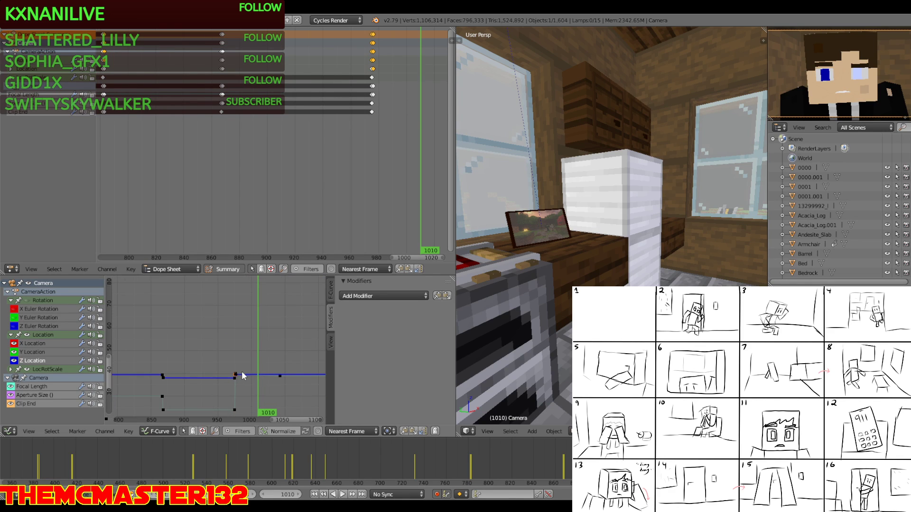
{"action": "key", "text": "KP_Decimal"}
{"action": "left_click", "coordinate": [223, 349]}
{"action": "key", "text": "KP_Decimal"}
{"action": "right_click", "coordinate": [275, 343], "text": "shift"}
{"action": "key", "text": "KP_Decimal"}
{"action": "left_click", "coordinate": [125, 283]}
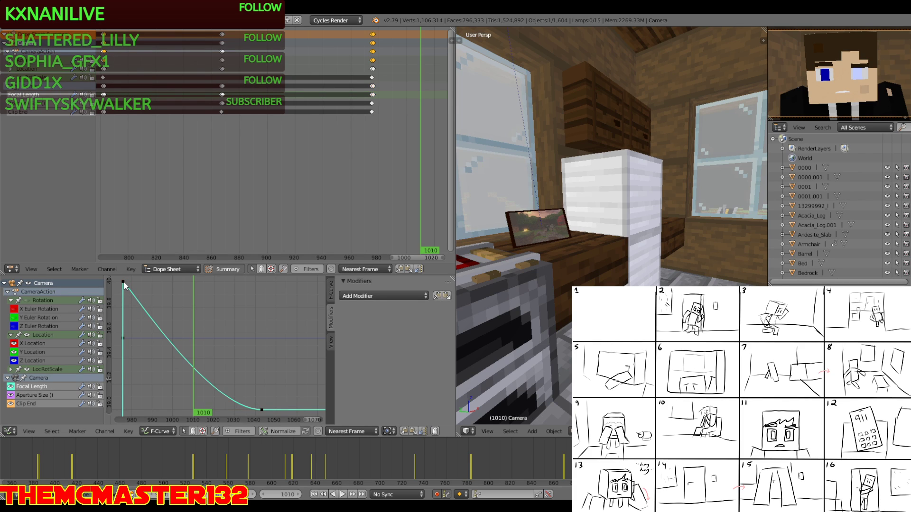
{"action": "key", "text": "t"}
{"action": "left_click", "coordinate": [49, 306]}
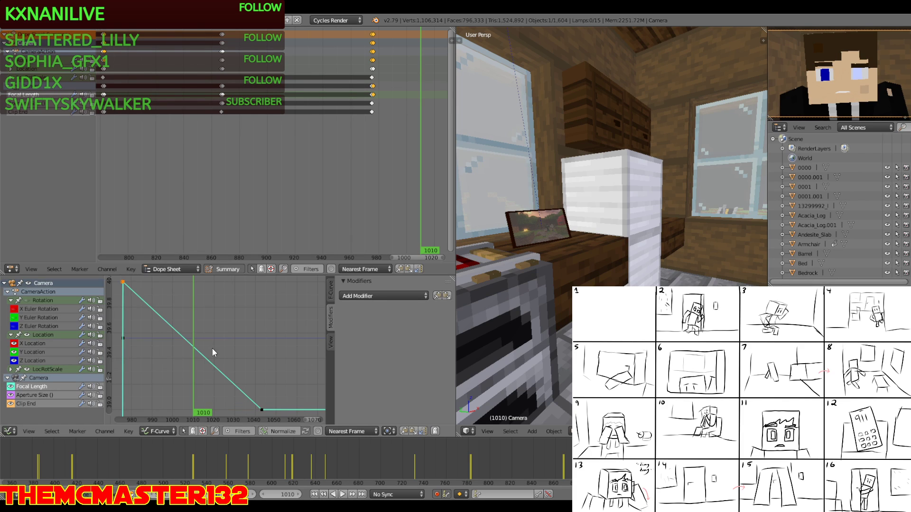
Examine the camera's X Location curve between the keyframes near frames 870 and 976
{"action": "key", "text": "a"}
{"action": "key", "text": "a"}
{"action": "key", "text": "Home"}
{"action": "scroll", "coordinate": [238, 352], "scroll_direction": "down", "scroll_amount": 4}
{"action": "key", "text": "a"}
{"action": "middle_click_drag", "start_coordinate": [260, 345], "coordinate": [246, 348]}
{"action": "scroll", "coordinate": [246, 348], "scroll_direction": "up", "scroll_amount": 4}
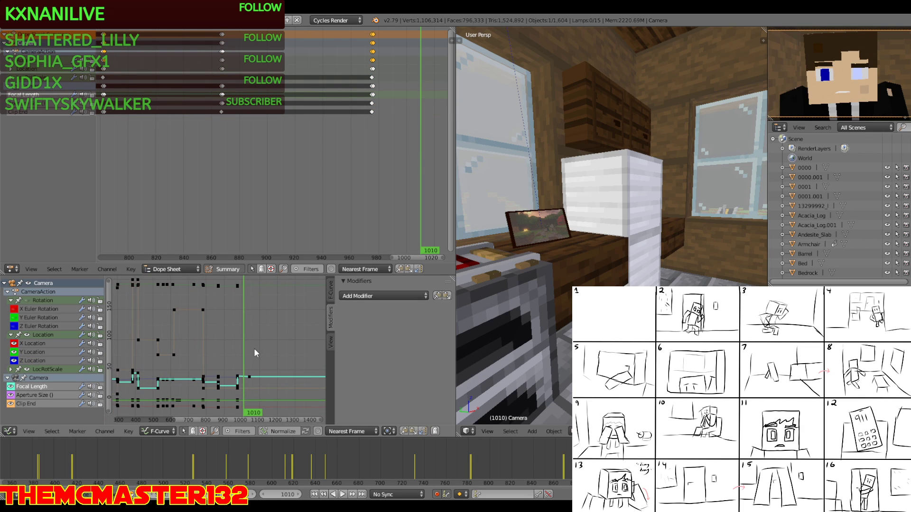
{"action": "left_click", "coordinate": [31, 343]}
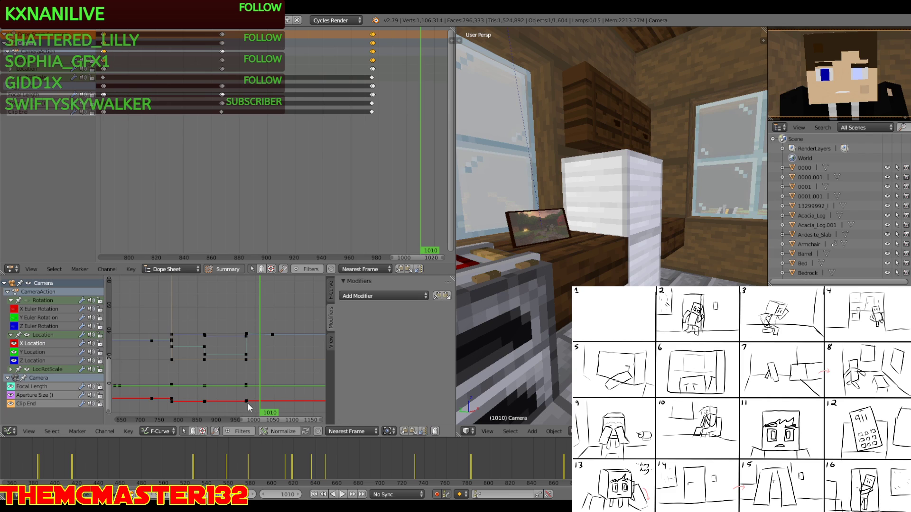
{"action": "left_click", "coordinate": [205, 402], "text": "shift"}
{"action": "key", "text": "KP_Decimal"}
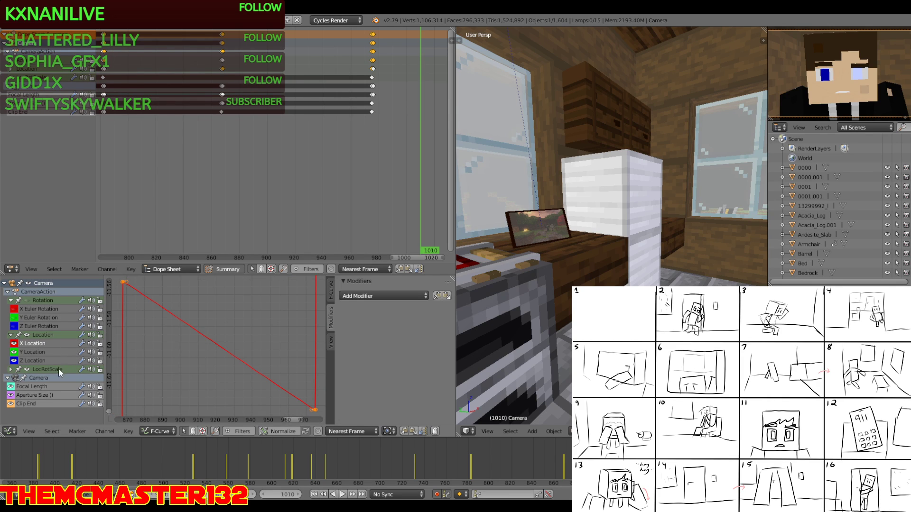
Examine the camera's Y Location curve and its keyframes in the graph editor
{"action": "left_click", "coordinate": [34, 352]}
{"action": "key", "text": "a"}
{"action": "key", "text": "a"}
{"action": "key", "text": "KP_Decimal"}
{"action": "key", "text": "a"}
{"action": "middle_click_drag", "start_coordinate": [252, 343], "coordinate": [219, 354]}
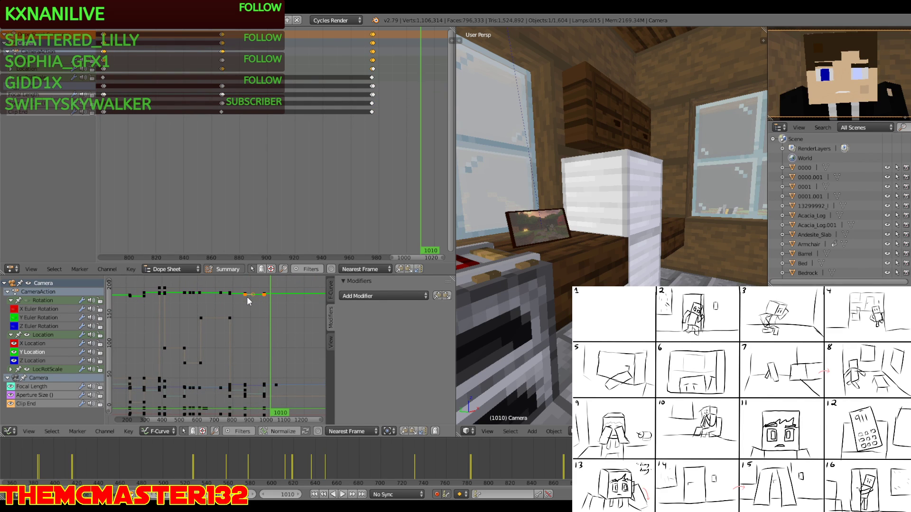
{"action": "left_click", "coordinate": [245, 294], "text": "shift"}
{"action": "key", "text": "KP_Decimal"}
{"action": "key", "text": "a"}
{"action": "key", "text": "Home"}
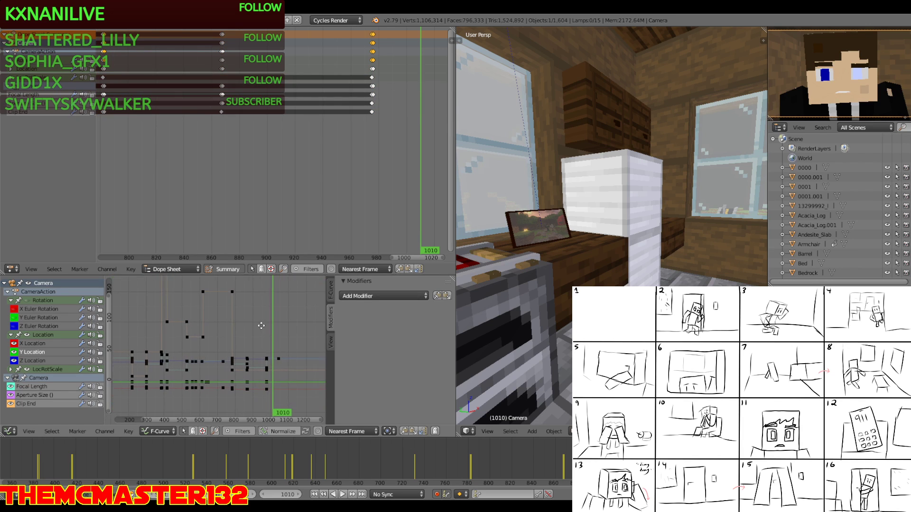
Examine the camera's Z Location curve between the keyframes near frames 870 and 976
{"action": "right_click", "coordinate": [266, 359]}
{"action": "scroll", "coordinate": [265, 359], "scroll_direction": "up", "scroll_amount": 10}
{"action": "right_click", "coordinate": [283, 376], "text": "shift"}
{"action": "key", "text": "KP_Decimal"}
{"action": "key", "text": "a"}
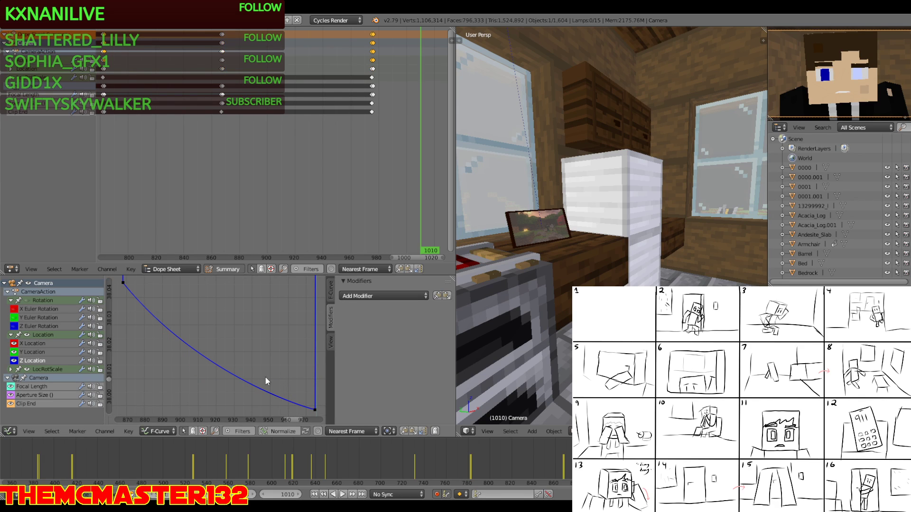
Show the camera's Rotation curves instead of its Location curves and inspect the Z Euler Rotation curve
{"action": "left_click", "coordinate": [27, 334]}
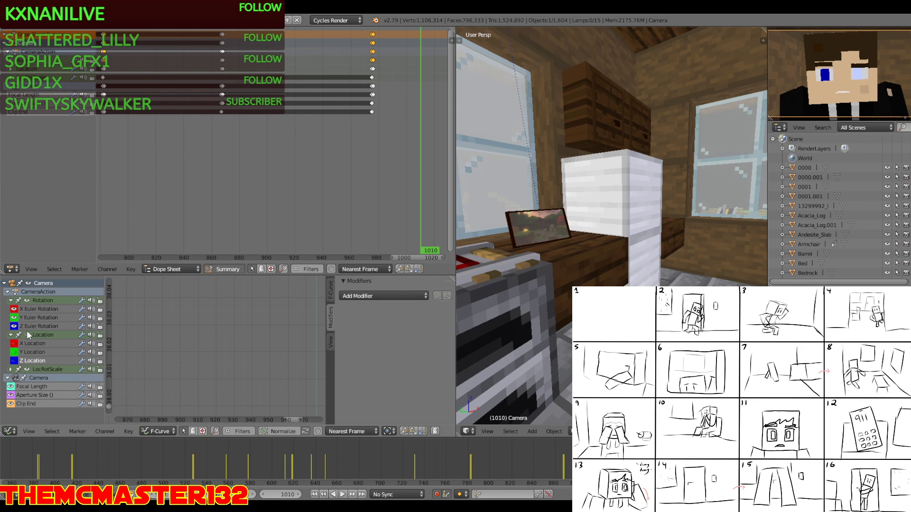
{"action": "key", "text": "a"}
{"action": "key", "text": "KP_Decimal"}
{"action": "key", "text": "a"}
{"action": "middle_click_drag", "start_coordinate": [264, 331], "coordinate": [206, 338]}
{"action": "right_click", "coordinate": [227, 294]}
{"action": "middle_click_drag", "start_coordinate": [253, 367], "coordinate": [251, 339]}
Return to the Default screen layout and play the animation across the cut into the close-up, stopping at frame 994
{"action": "left_click", "coordinate": [124, 20]}
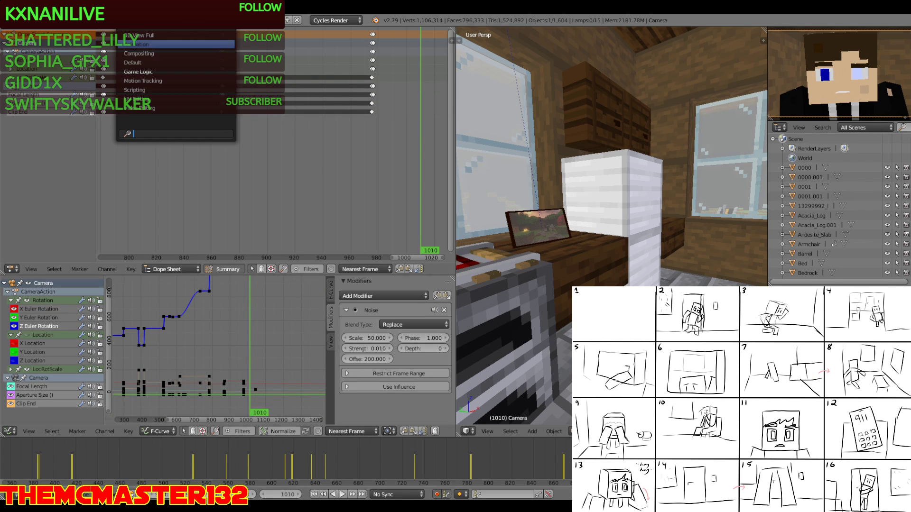
{"action": "left_click", "coordinate": [140, 63]}
{"action": "left_click", "coordinate": [226, 463]}
{"action": "key", "text": "alt+a"}
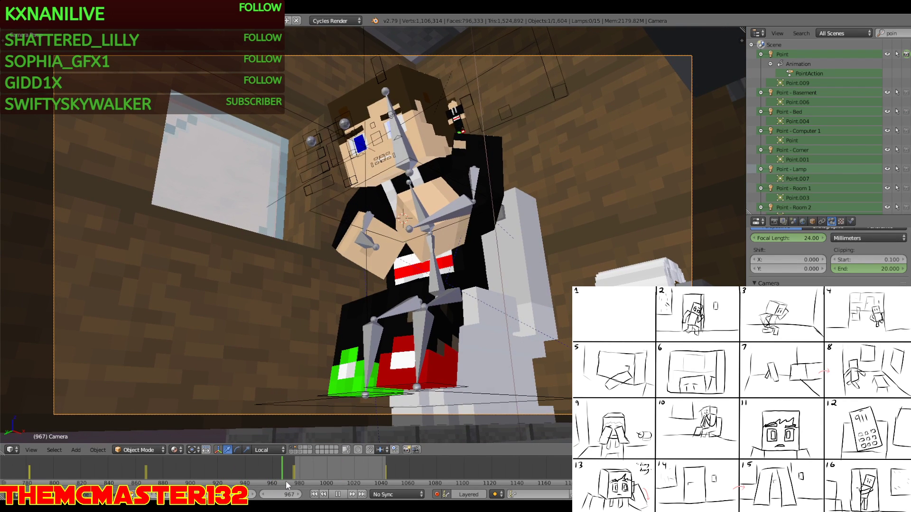
{"action": "key", "text": "alt+a"}
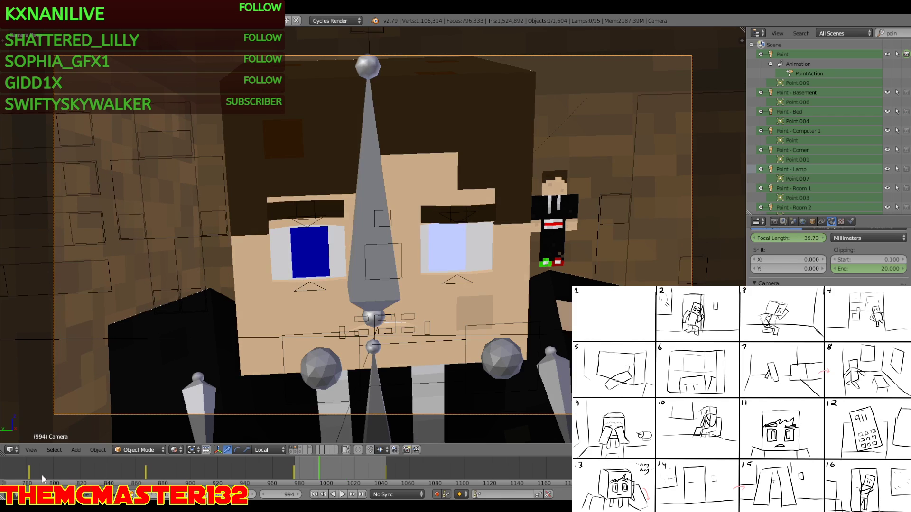
Go to the keyframe at frame 783 and set the animation's start frame to 783
{"action": "left_click", "coordinate": [30, 471]}
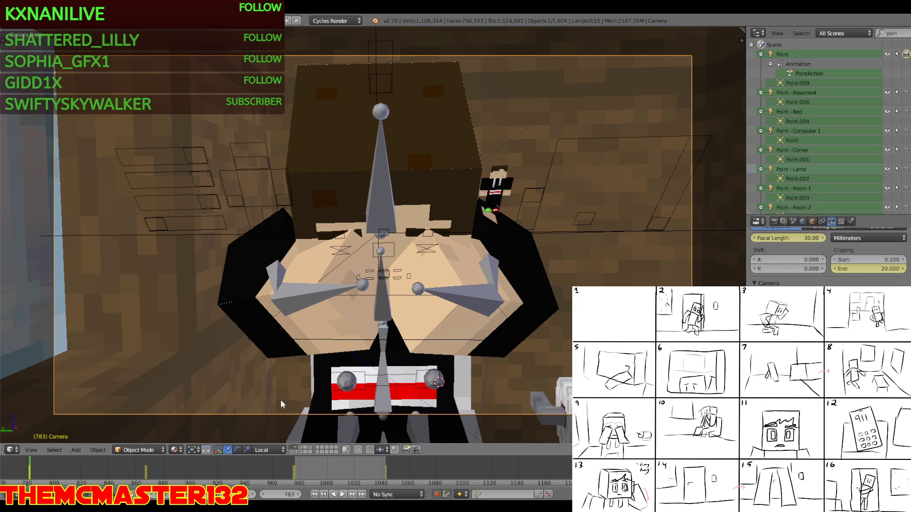
{"action": "left_click", "coordinate": [273, 495]}
{"action": "left_click", "coordinate": [174, 495]}
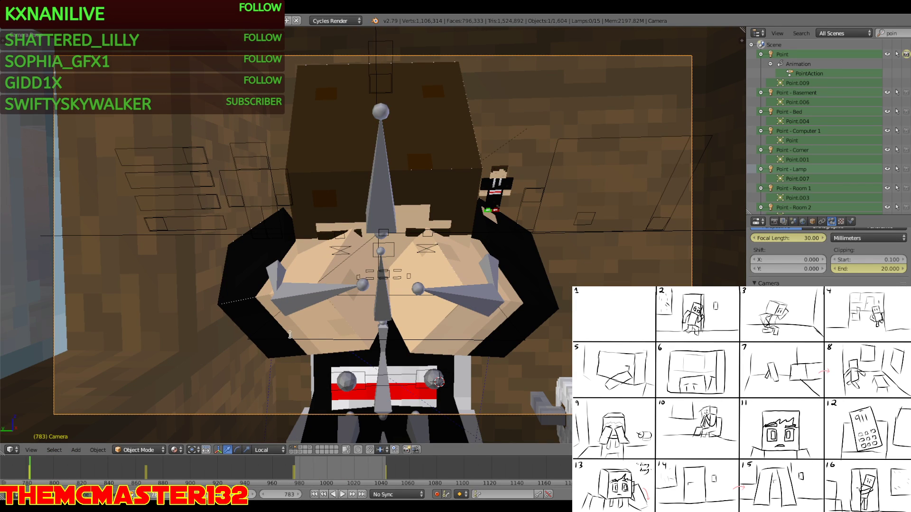
{"action": "type", "text": "783"}
{"action": "key", "text": "Return"}
{"action": "middle_click_drag", "start_coordinate": [253, 472], "coordinate": [312, 472]}
{"action": "key", "text": "n"}
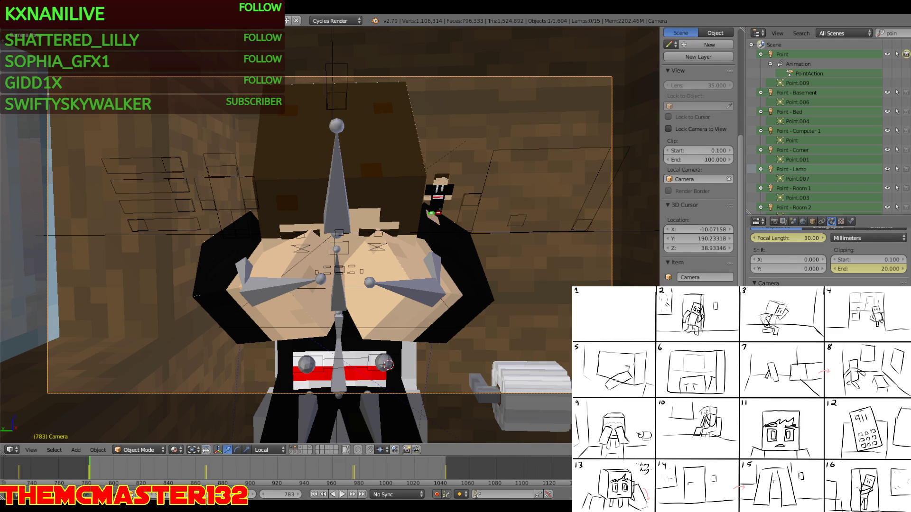
{"action": "left_click", "coordinate": [12, 450]}
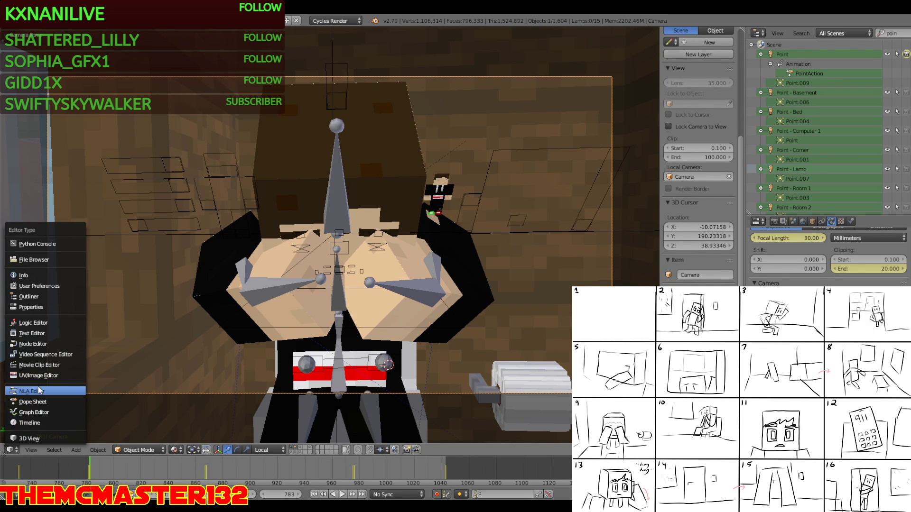
{"action": "left_click", "coordinate": [37, 375]}
{"action": "left_click", "coordinate": [12, 449]}
{"action": "left_click", "coordinate": [20, 437]}
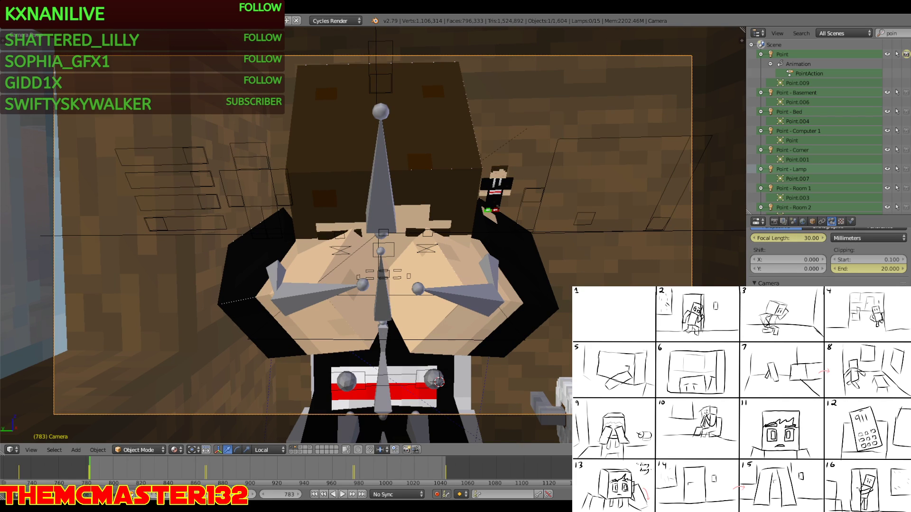
Save the project file and display the scene's render settings
{"action": "left_click", "coordinate": [31, 20]}
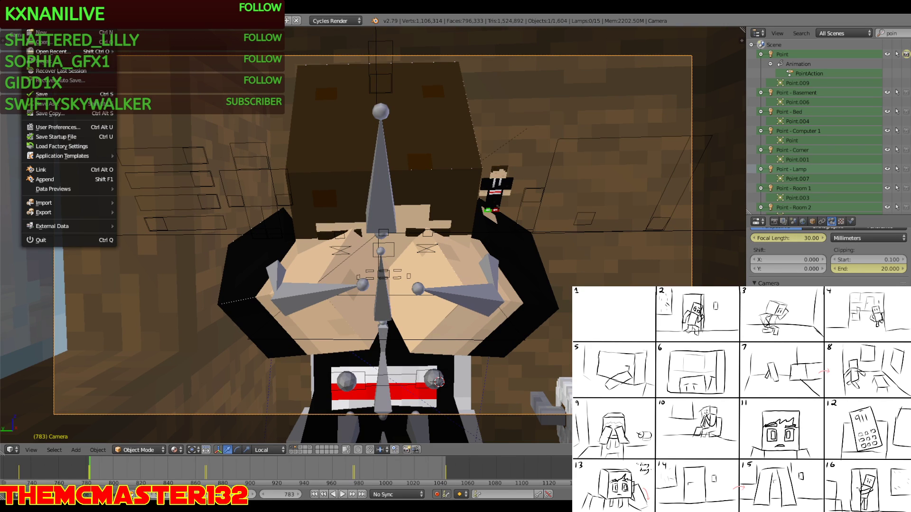
{"action": "left_click", "coordinate": [53, 92]}
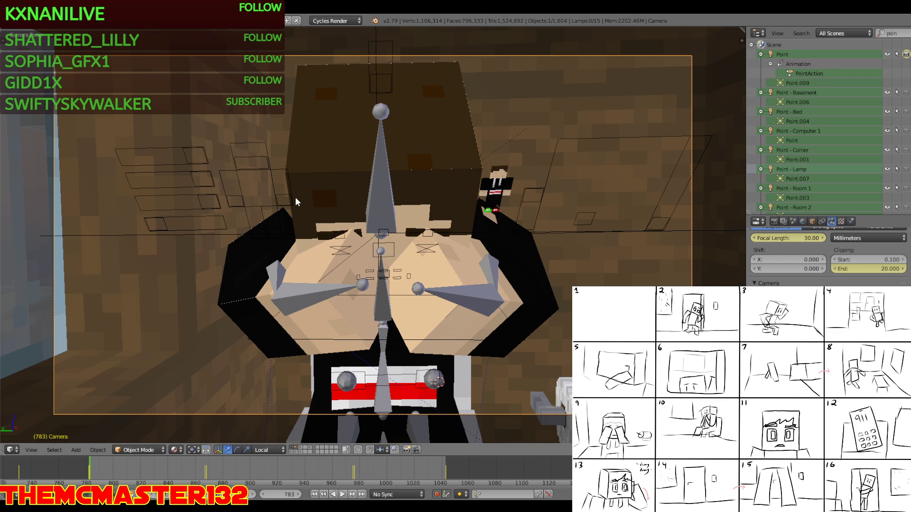
{"action": "scroll", "coordinate": [806, 252], "scroll_direction": "up", "scroll_amount": 5}
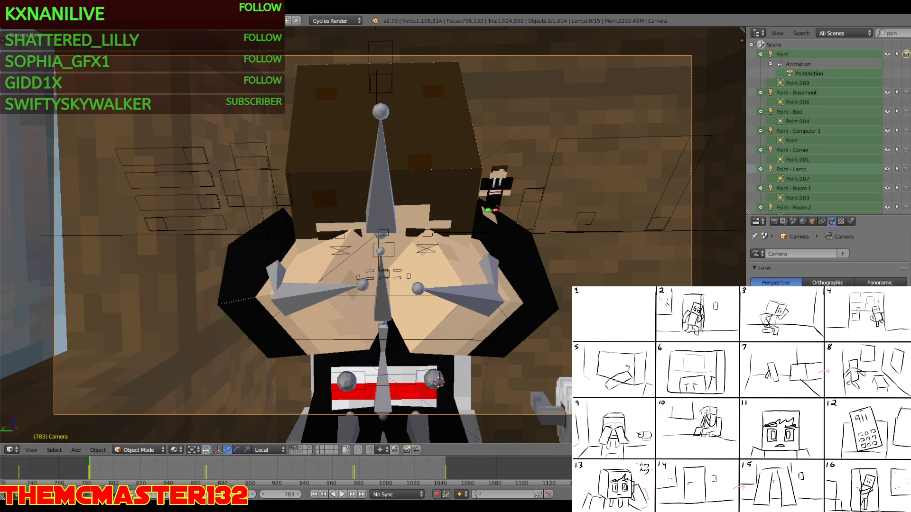
{"action": "left_click", "coordinate": [774, 222]}
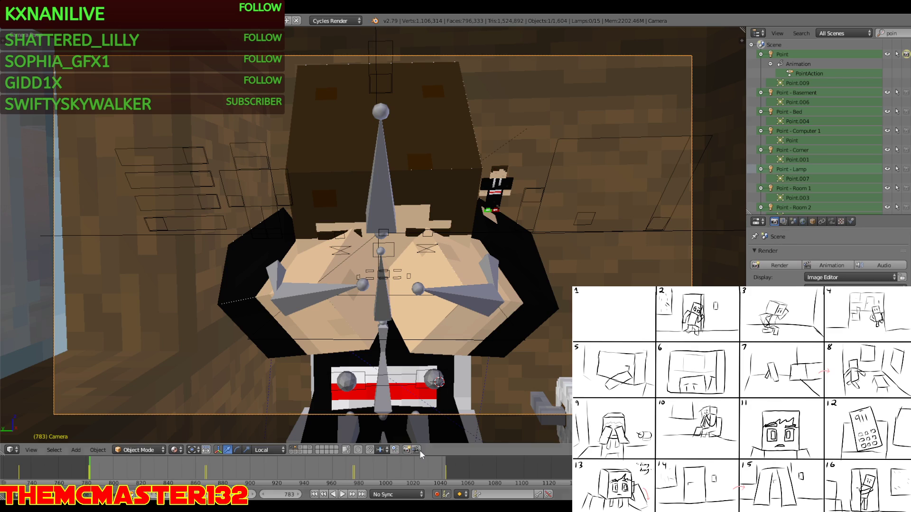